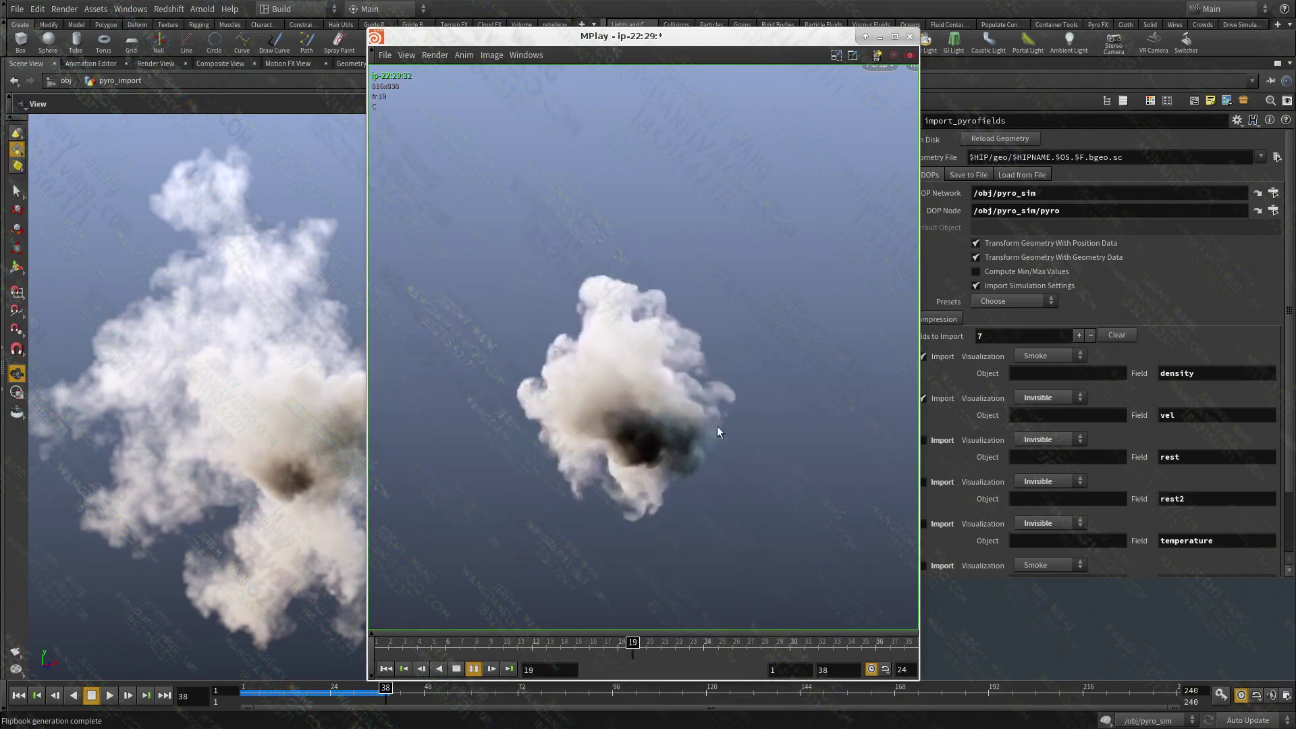
- Examine the smoke flipbook in MPlay across its frame range, scrubbing and playing it back at several magnifications
drag(615, 648, 849, 661)
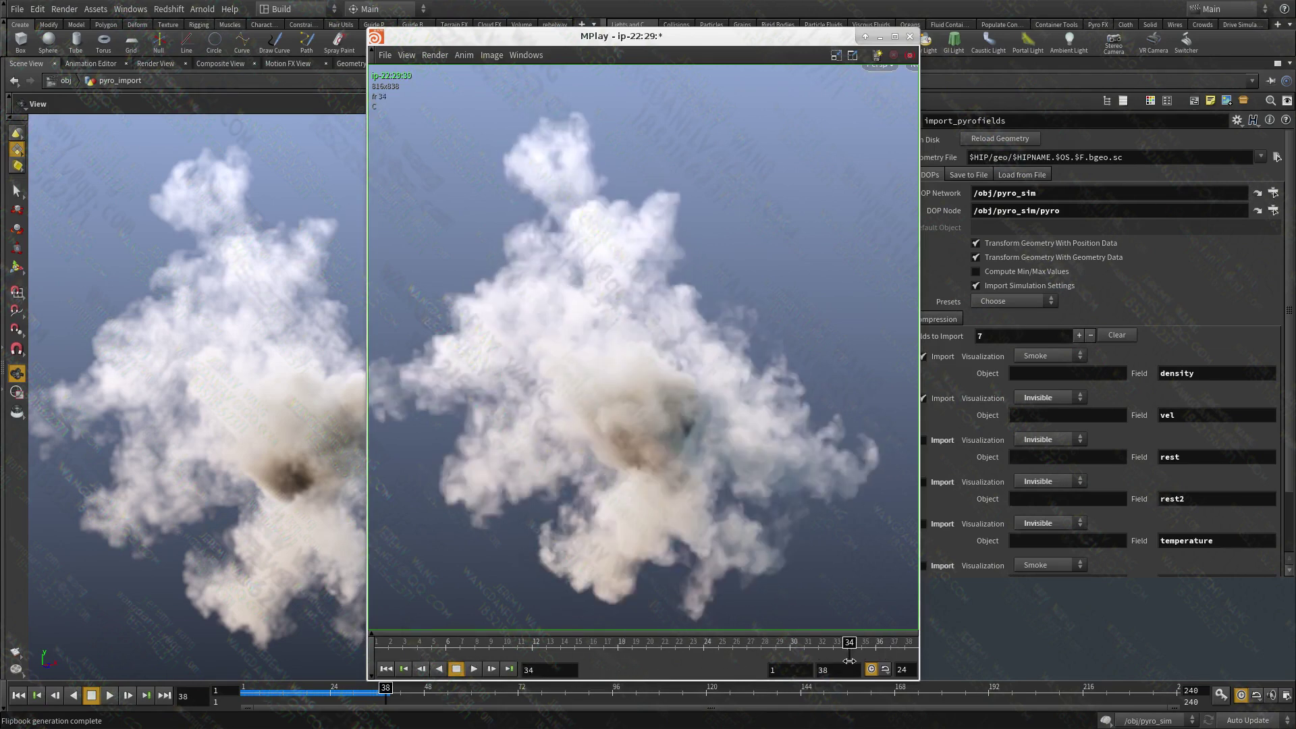
drag(849, 661, 476, 657)
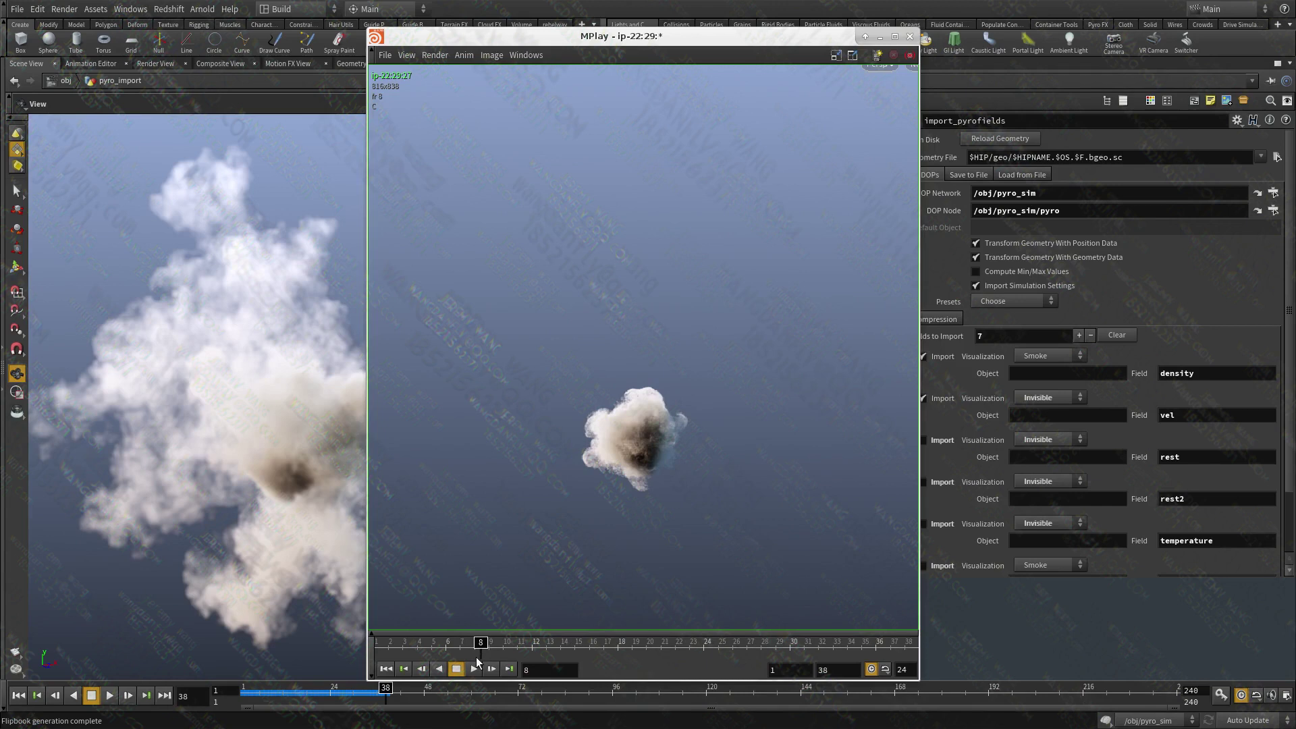
drag(477, 655, 885, 642)
scroll(779, 400, down, 1)
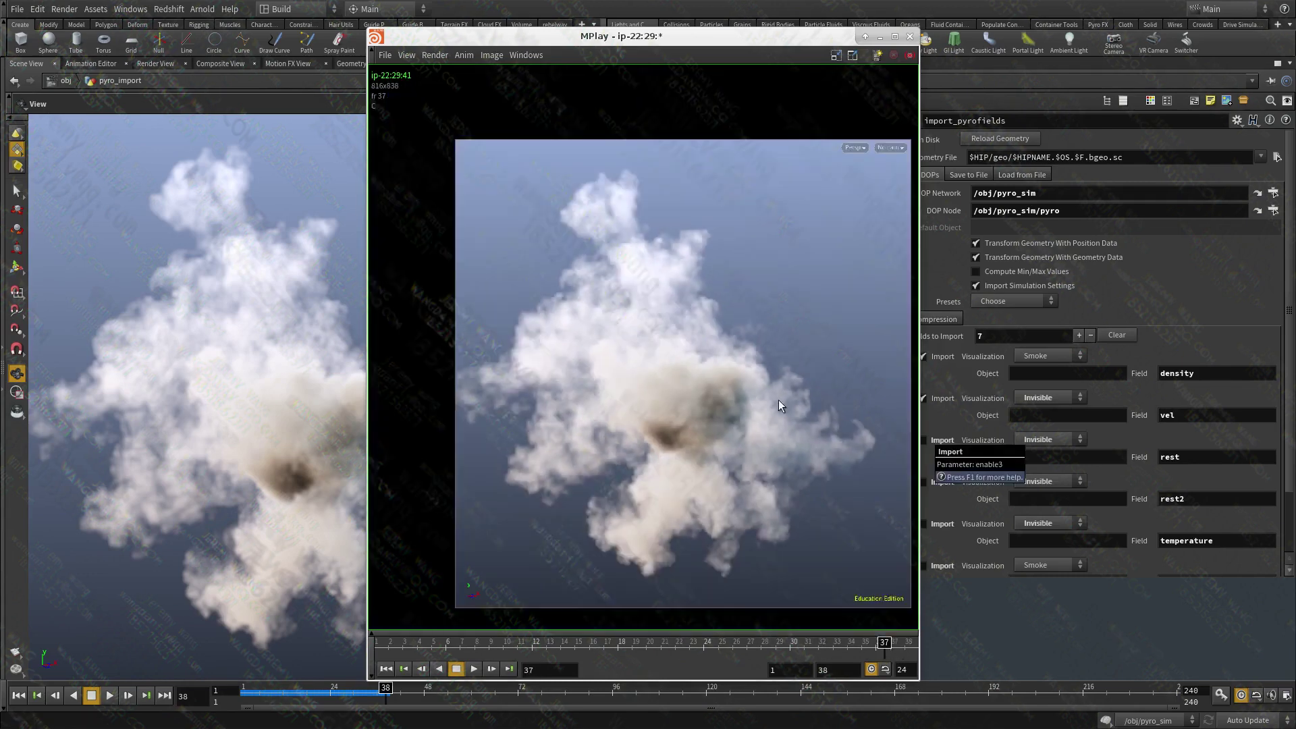
scroll(737, 367, up, 1)
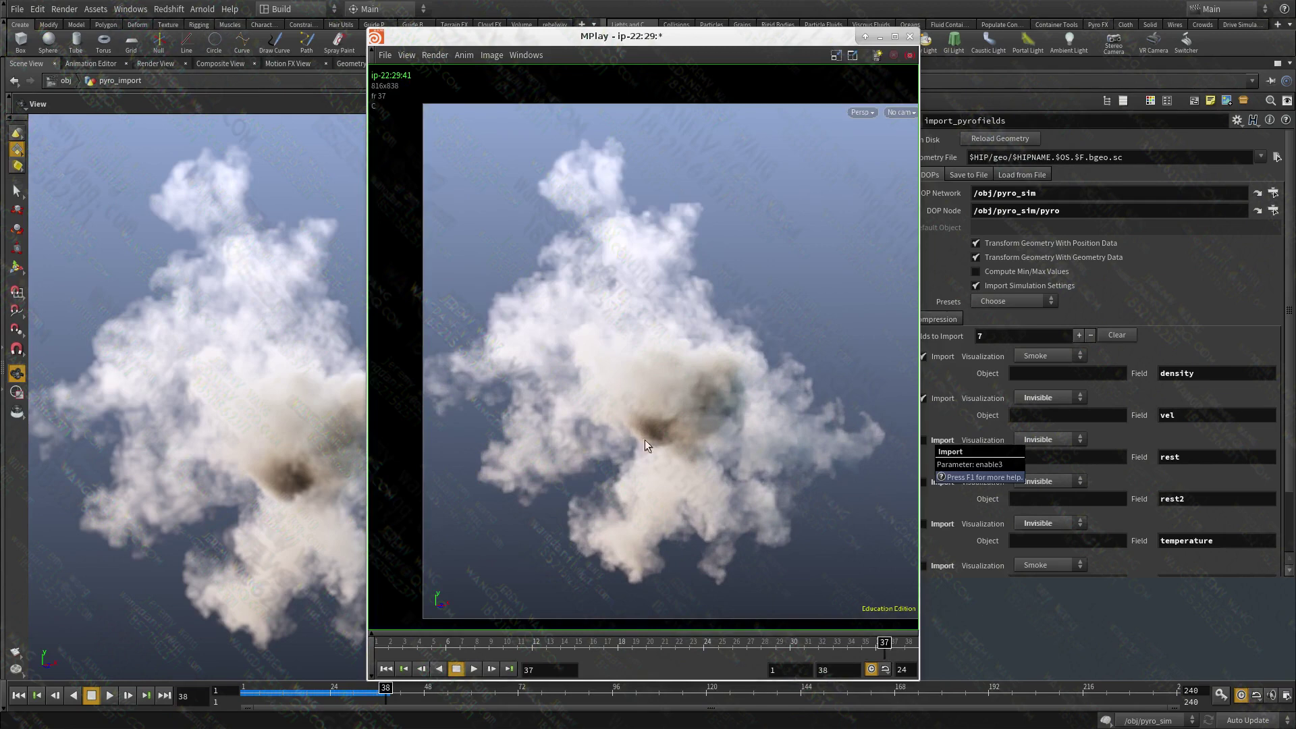
drag(694, 667, 891, 685)
middle_drag(569, 256, 531, 273)
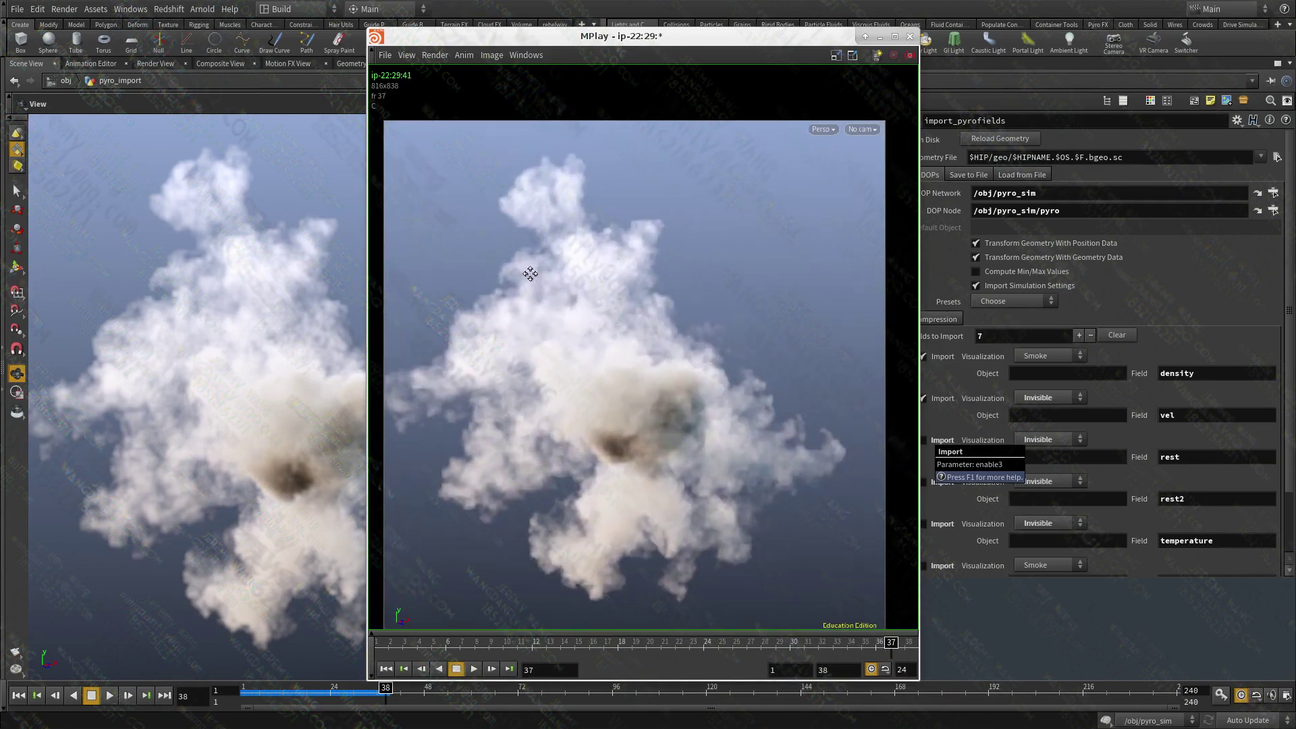
scroll(856, 422, up, 2)
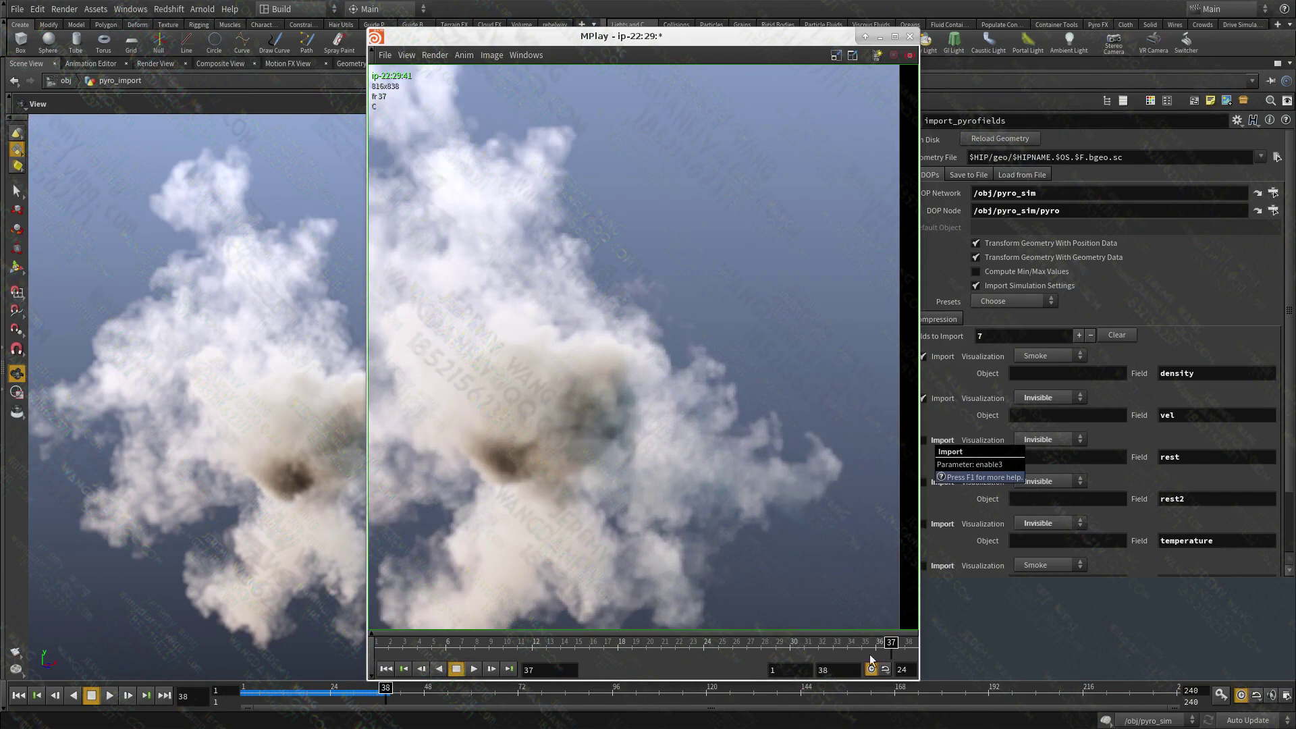
drag(869, 654, 904, 645)
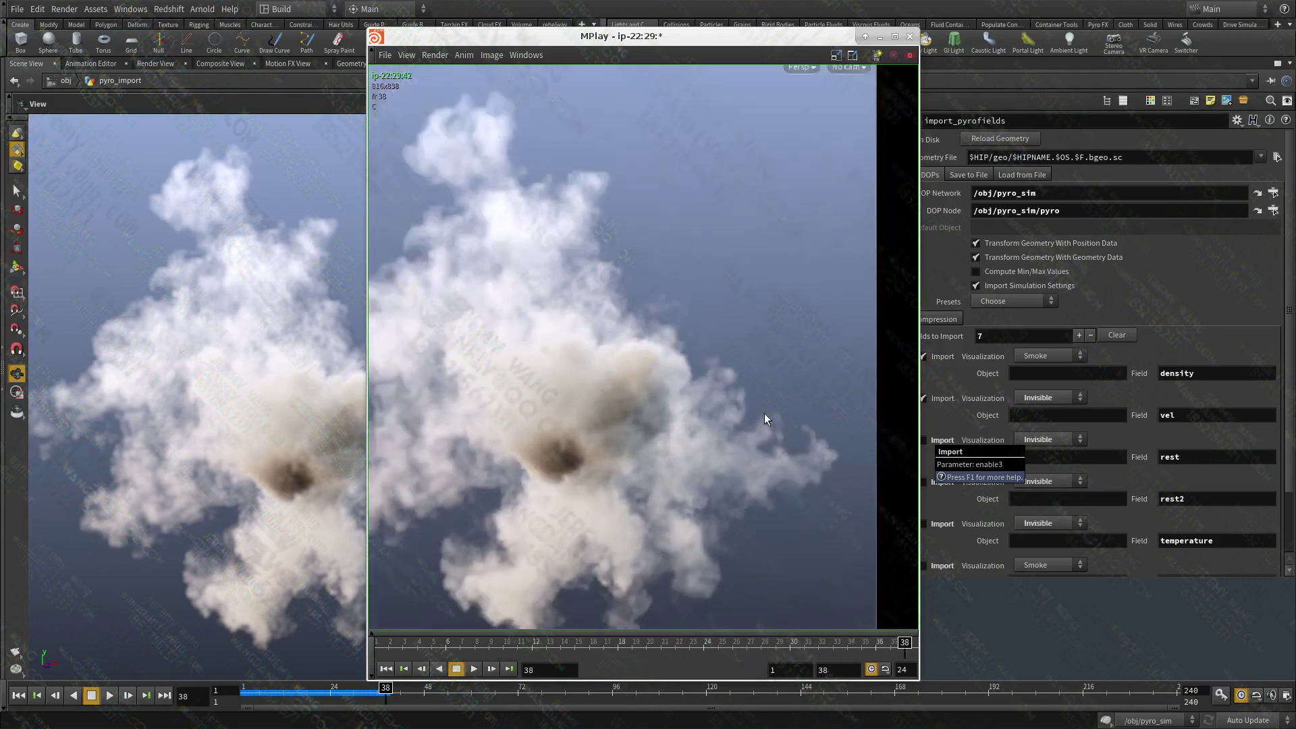
scroll(755, 404, down, 2)
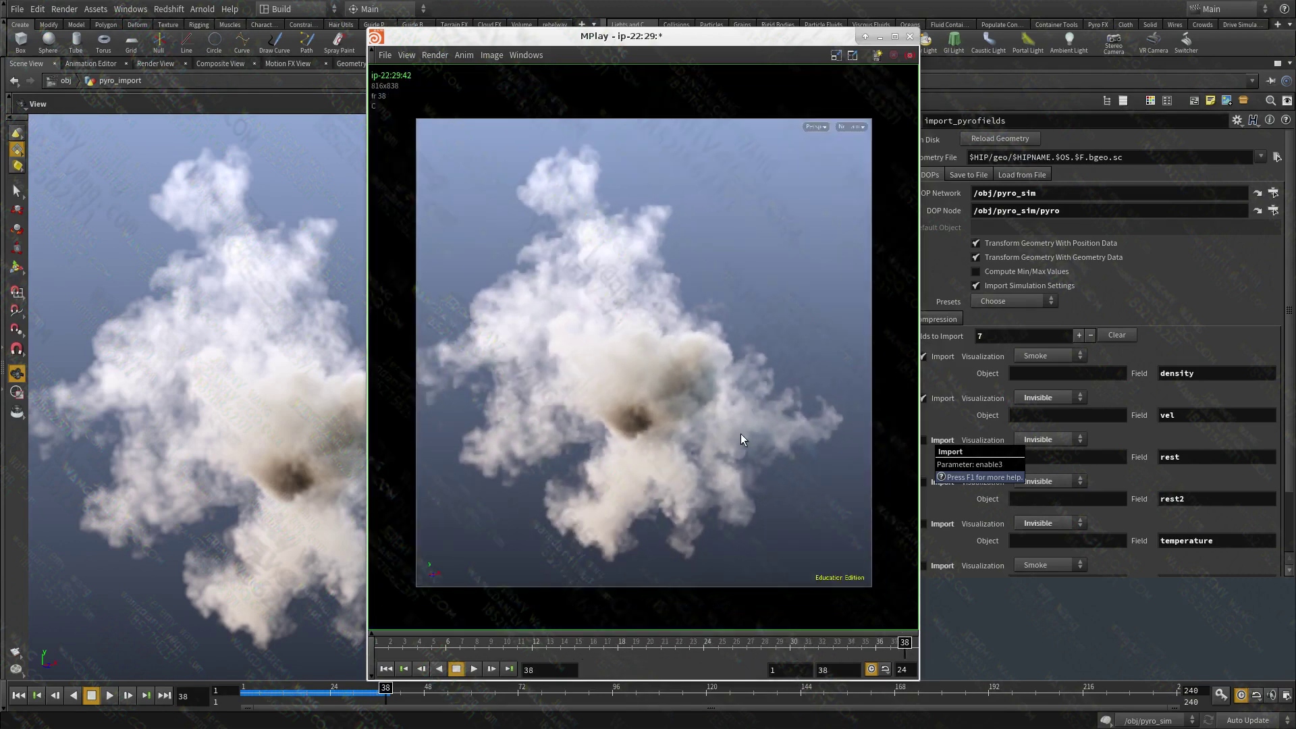
click(475, 669)
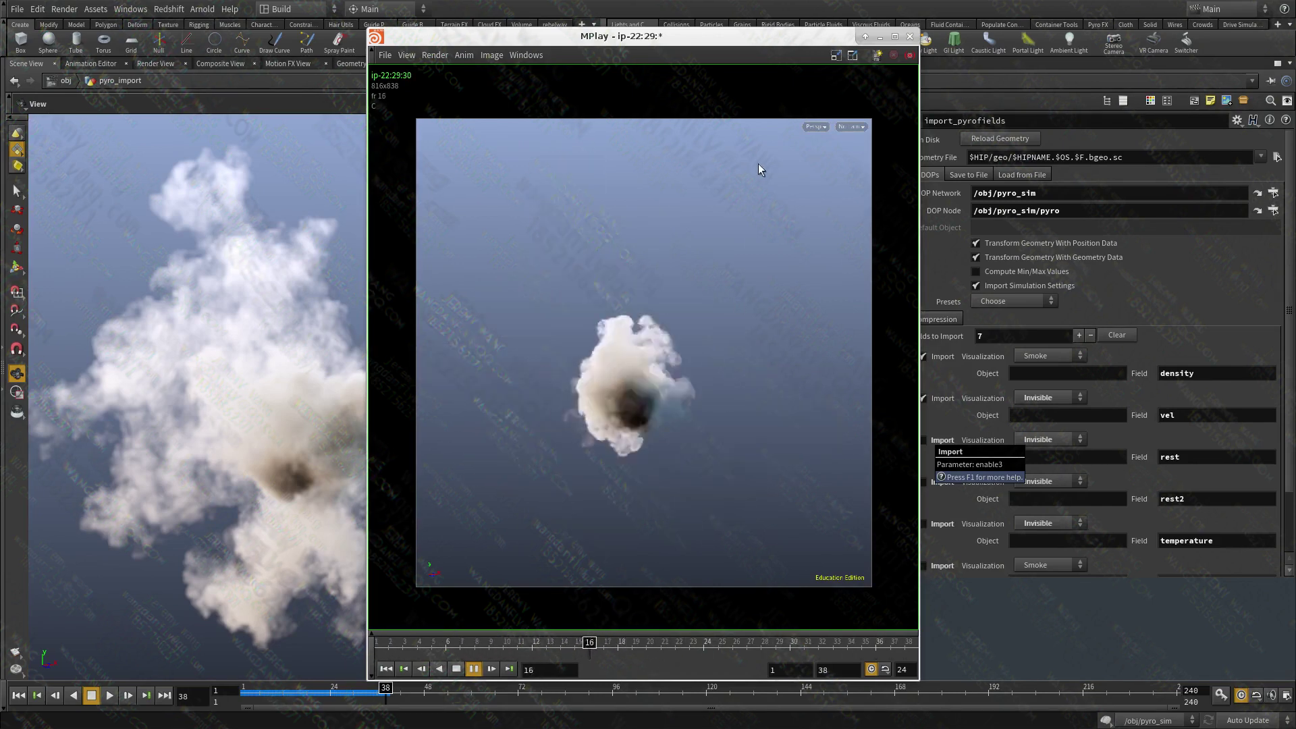
click(452, 671)
- Move the flipbook viewer out of the way and widen the network editor pane
alt+drag(688, 440, 1295, 487)
scroll(1083, 353, down, 1)
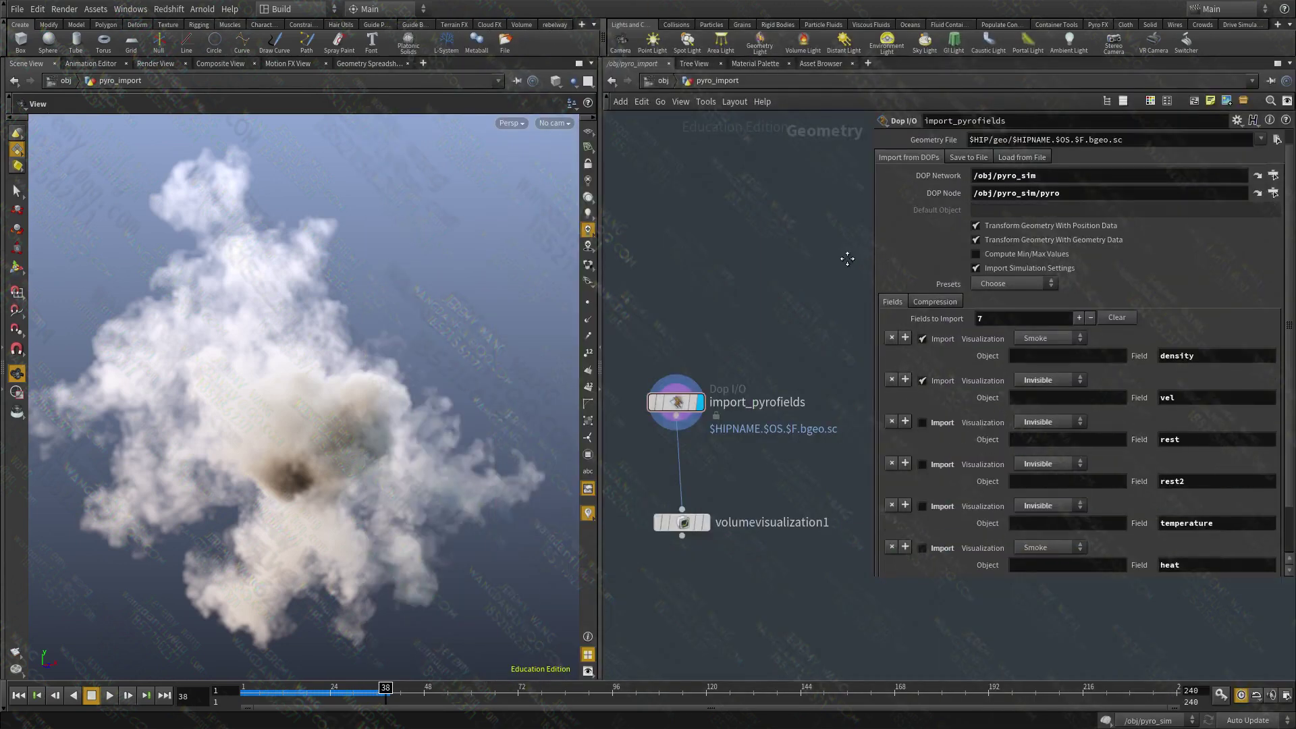
middle_drag(844, 258, 805, 322)
drag(598, 420, 436, 420)
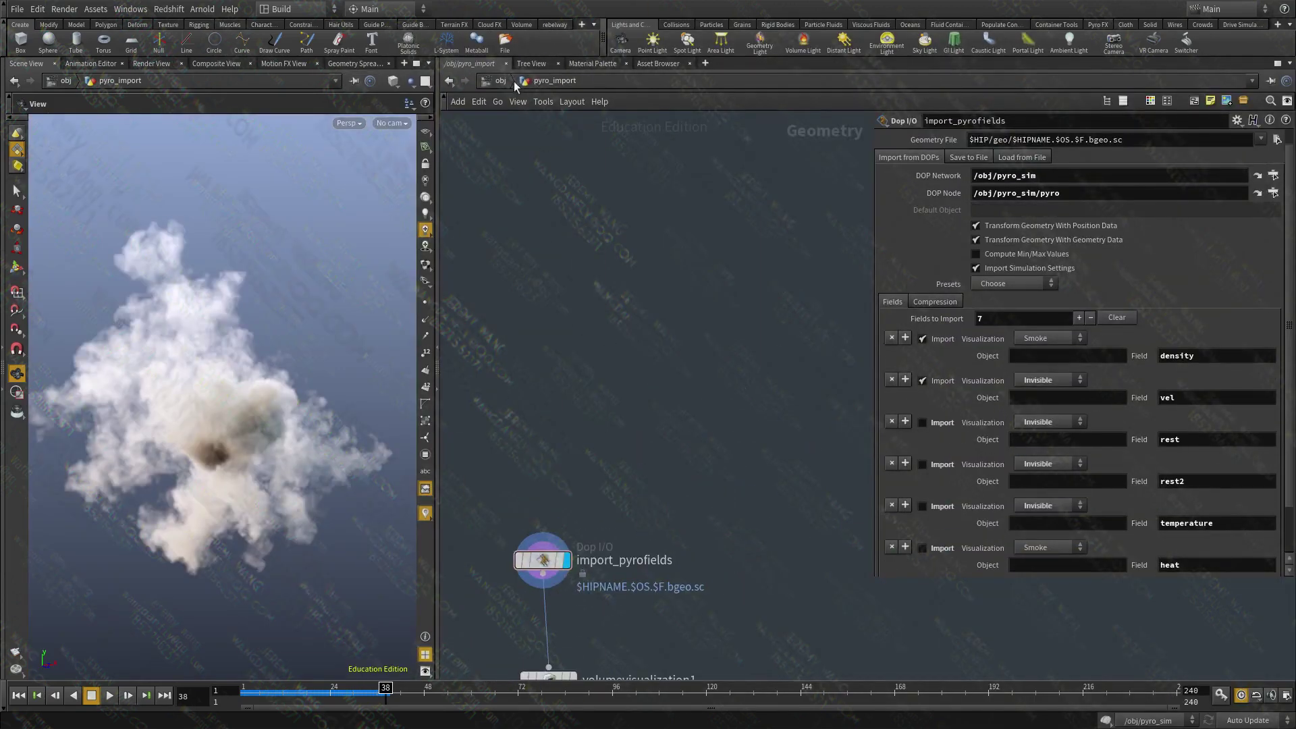
- Set the display flag on the volumevisualization1 node inside pyro_import
click(512, 81)
scroll(645, 446, up, 3)
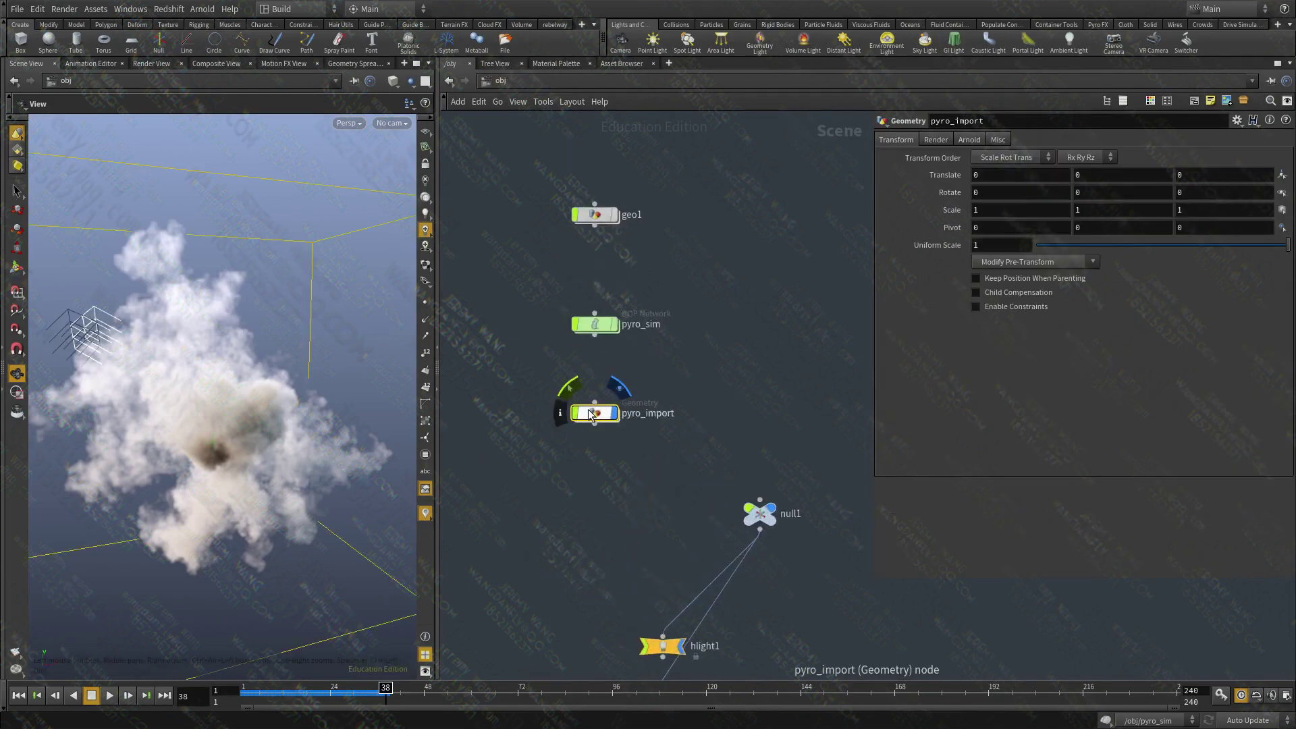
double_click(594, 415)
key(h)
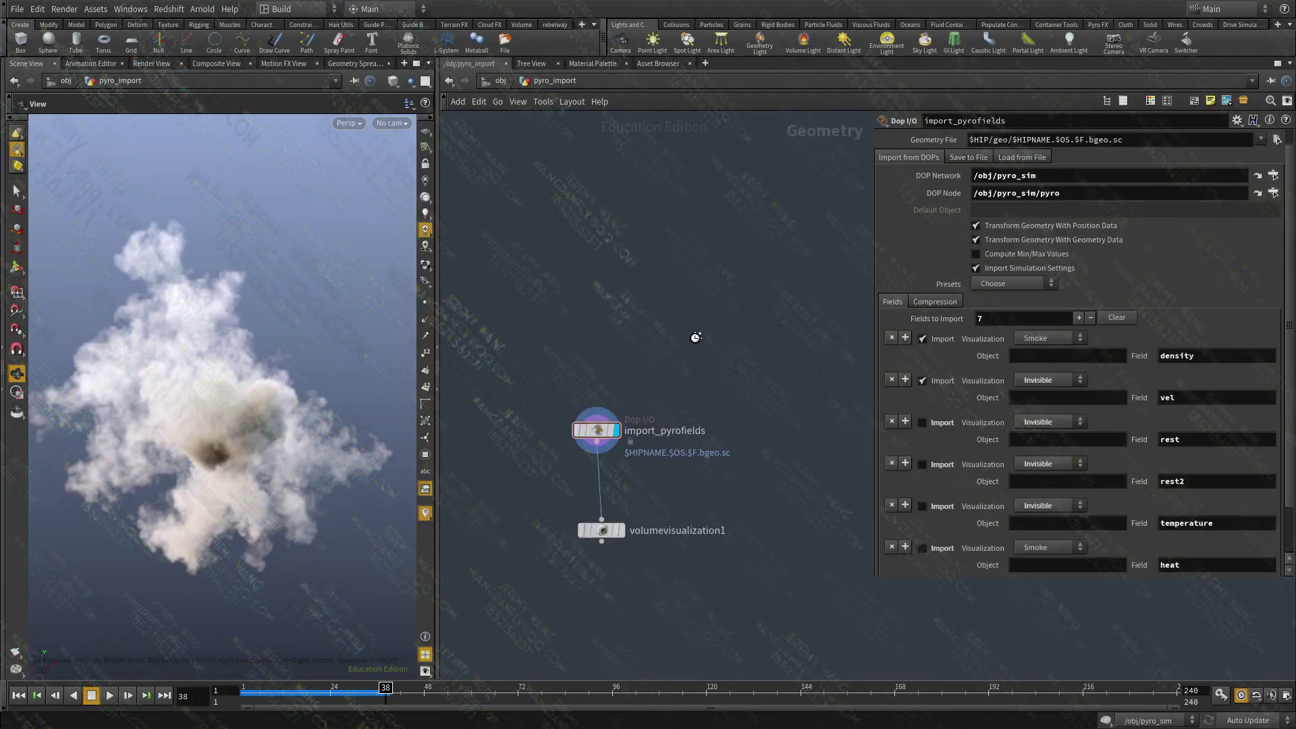
middle_drag(639, 555, 699, 465)
key(r)
click(665, 438)
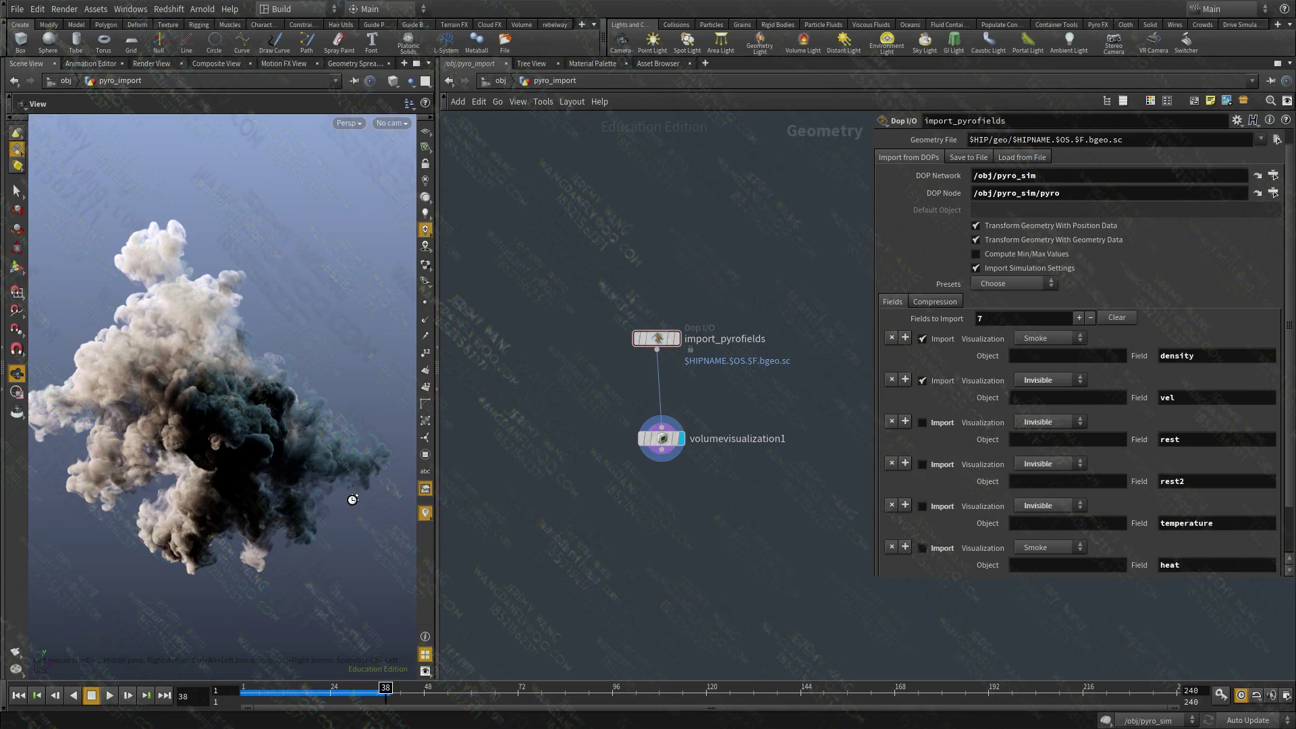
- Examine the shaded smoke volume from several angles and distances in the maximized viewport
drag(352, 499, 355, 503)
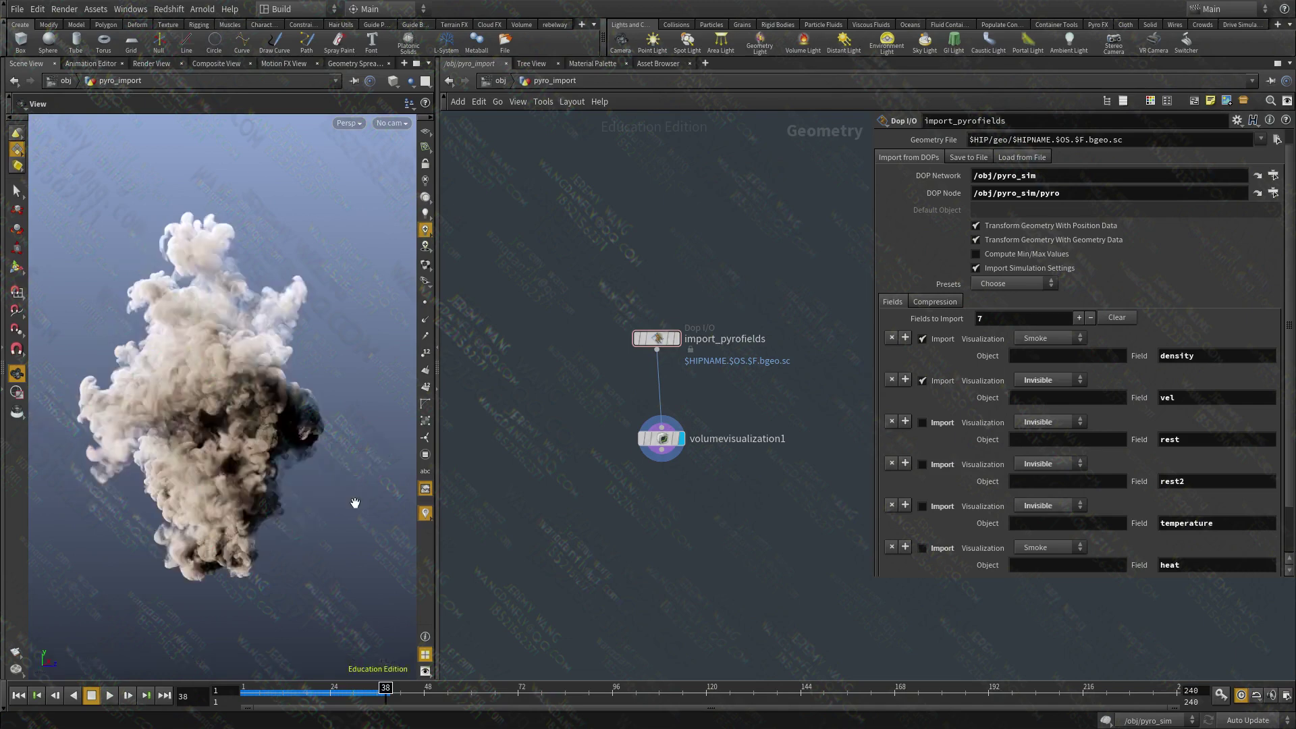
drag(219, 515, 108, 530)
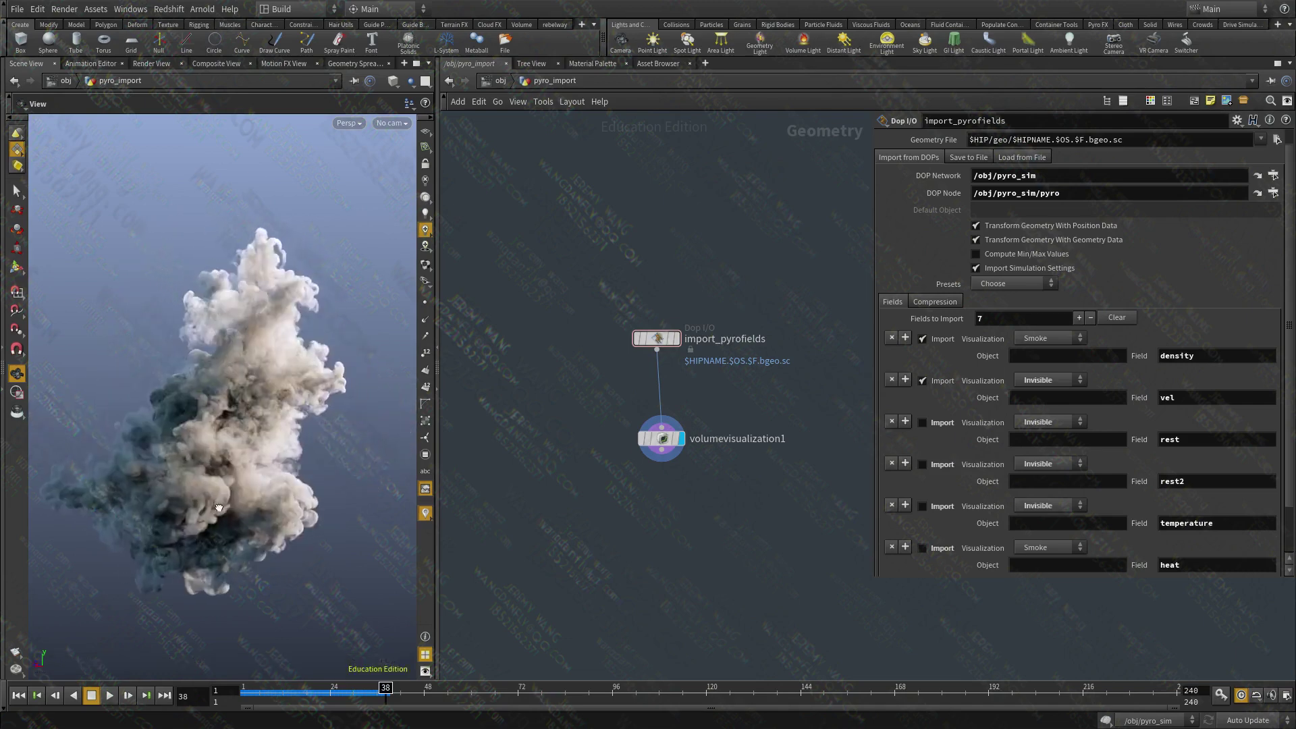
key(ctrl+b)
drag(304, 487, 427, 694)
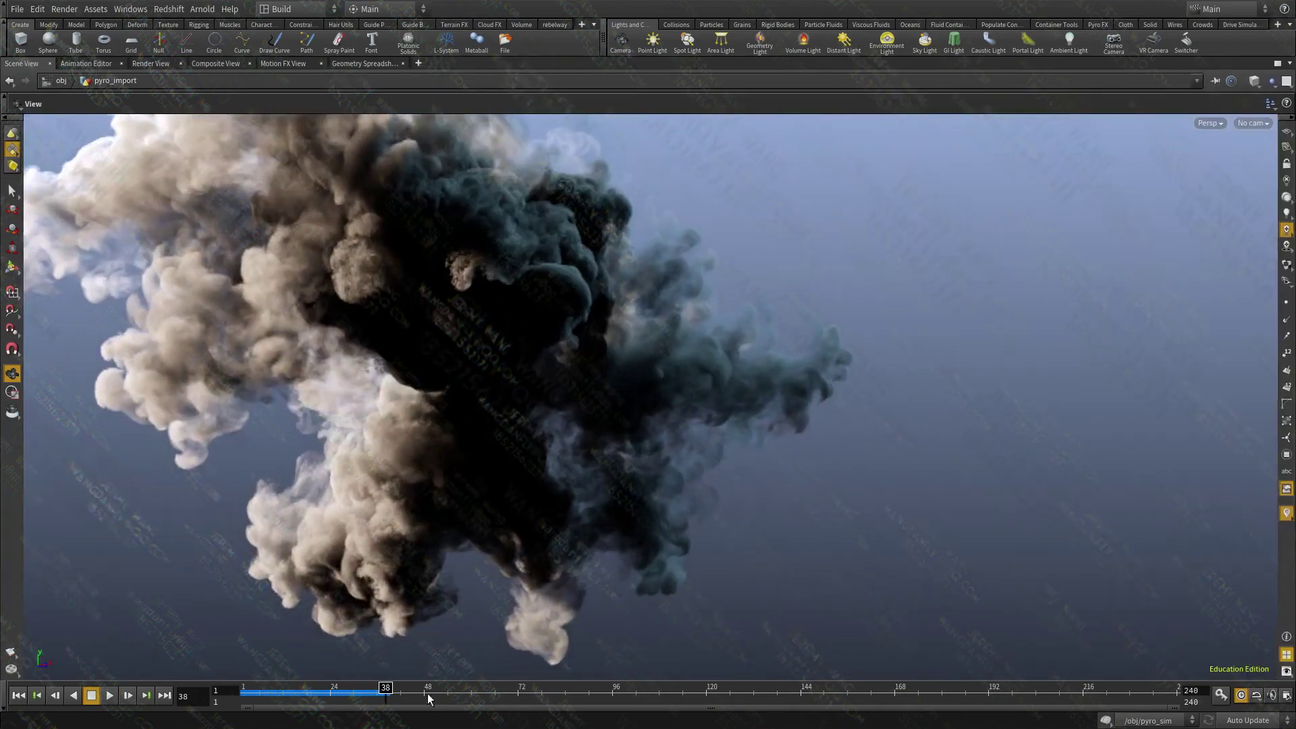
drag(447, 419, 562, 328)
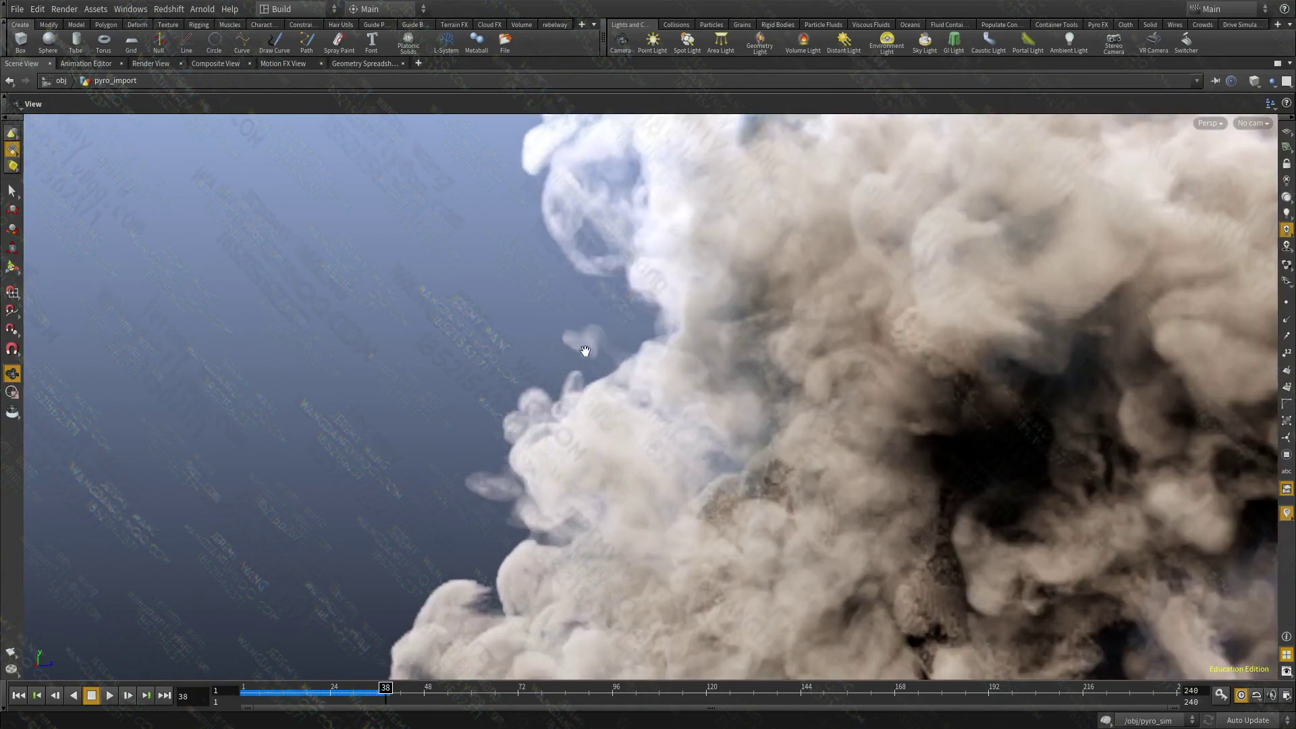
drag(603, 322, 875, 385)
right_drag(875, 385, 653, 494)
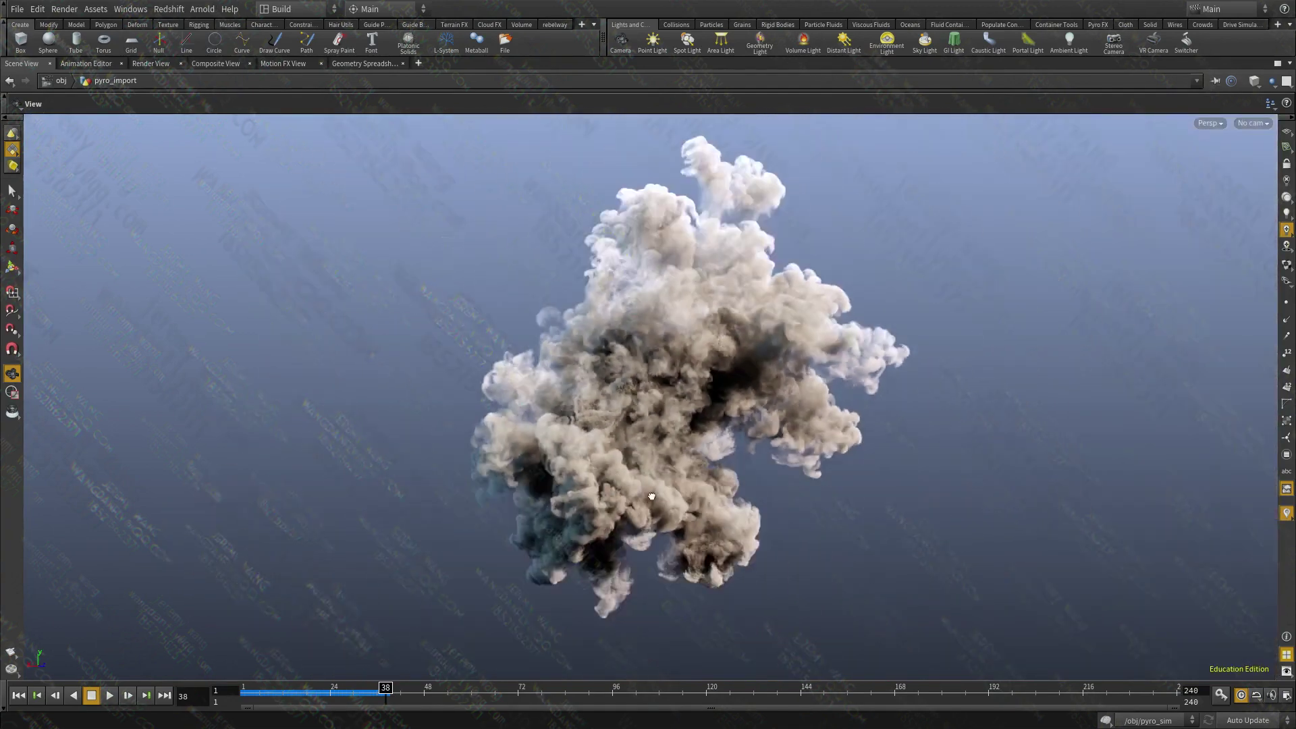
drag(653, 495, 847, 499)
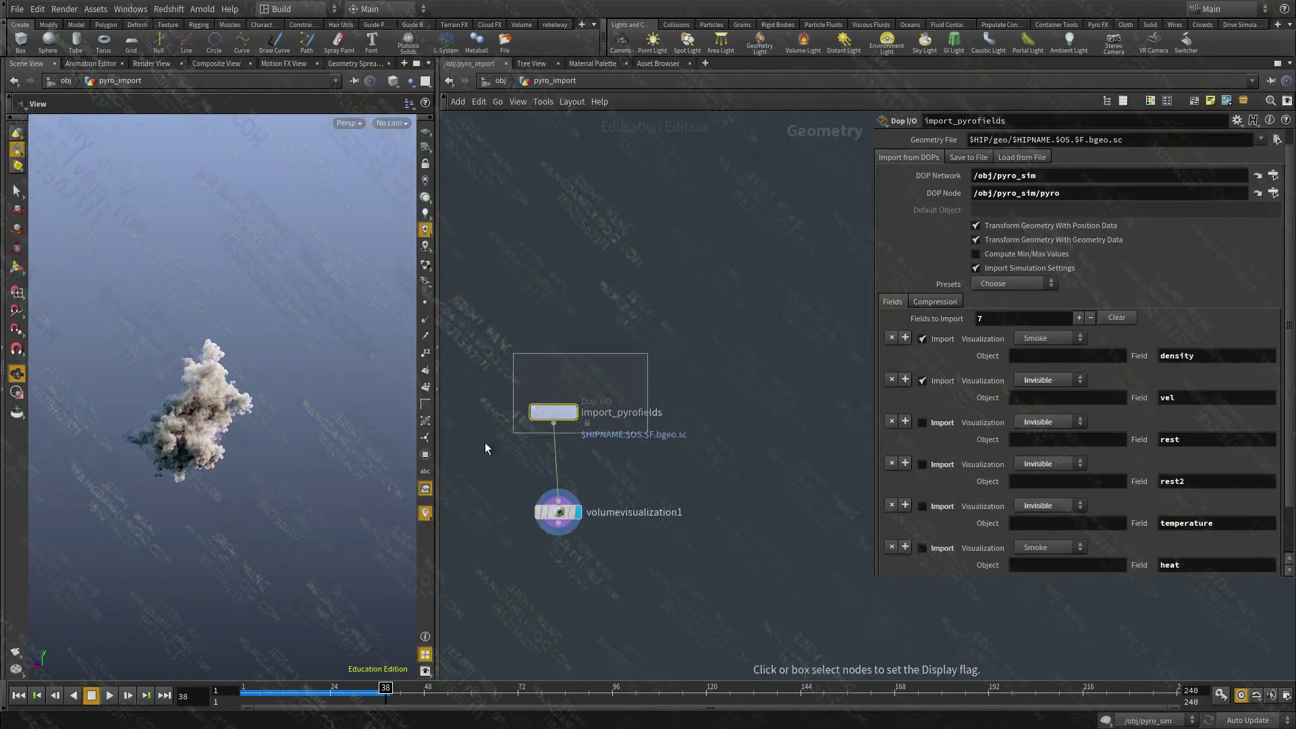
- Set the display flag back on import_pyrofields and open the pyro_sim network
click(572, 412)
key(u)
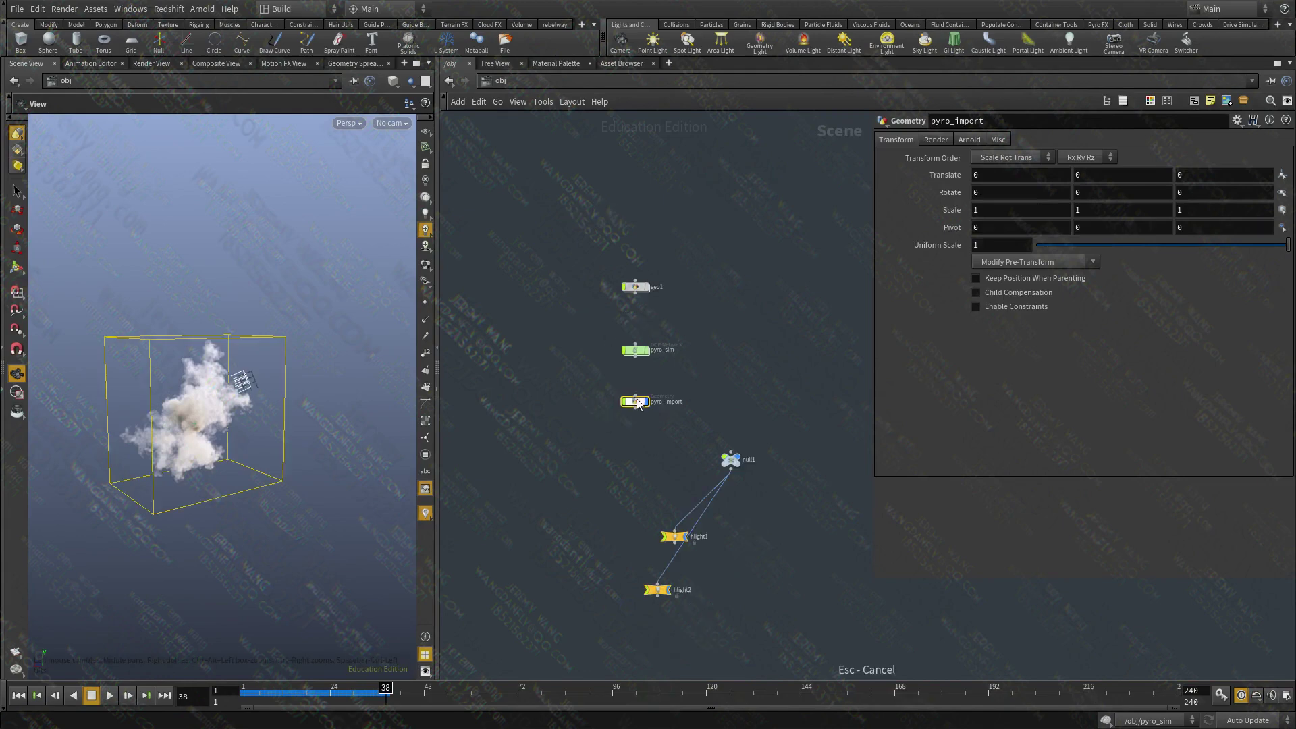
double_click(634, 350)
- Set the Division Size of the pyro smoke object to 0.04*4 and return the timeline to the first frame
middle_drag(691, 338, 713, 429)
scroll(517, 403, up, 3)
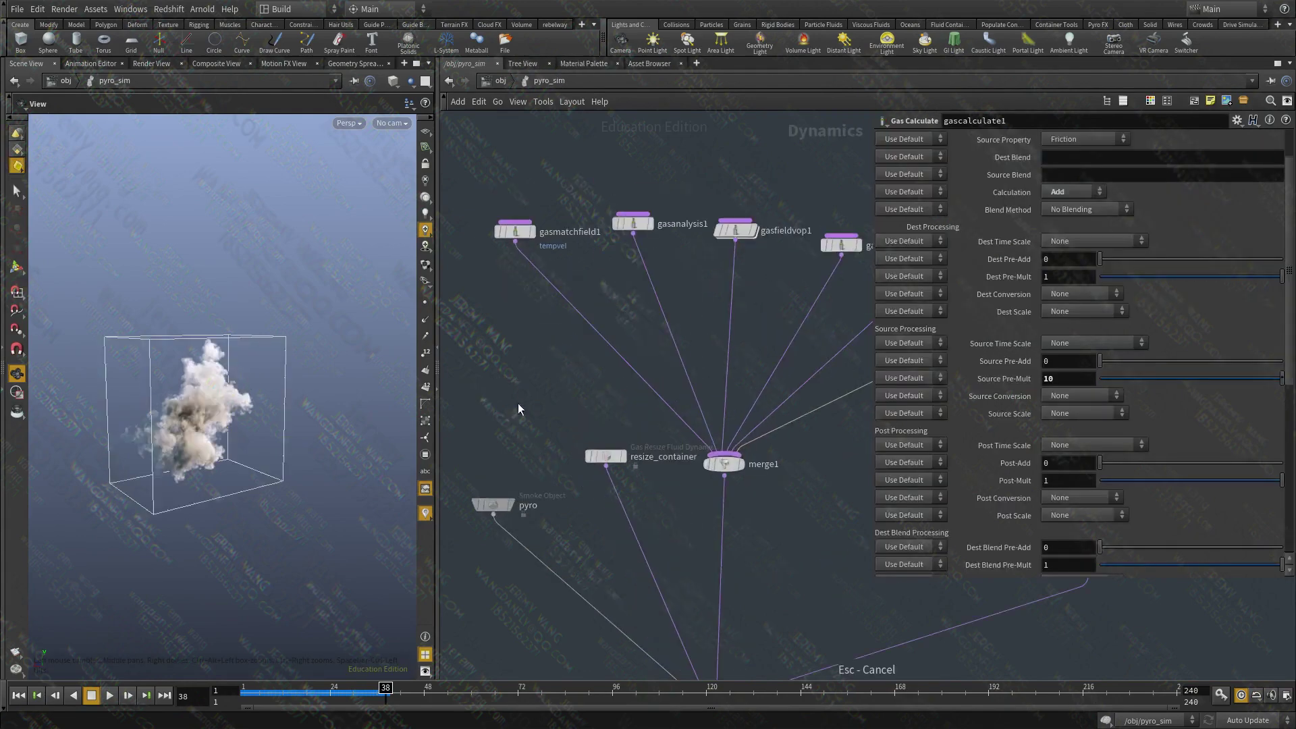
click(493, 505)
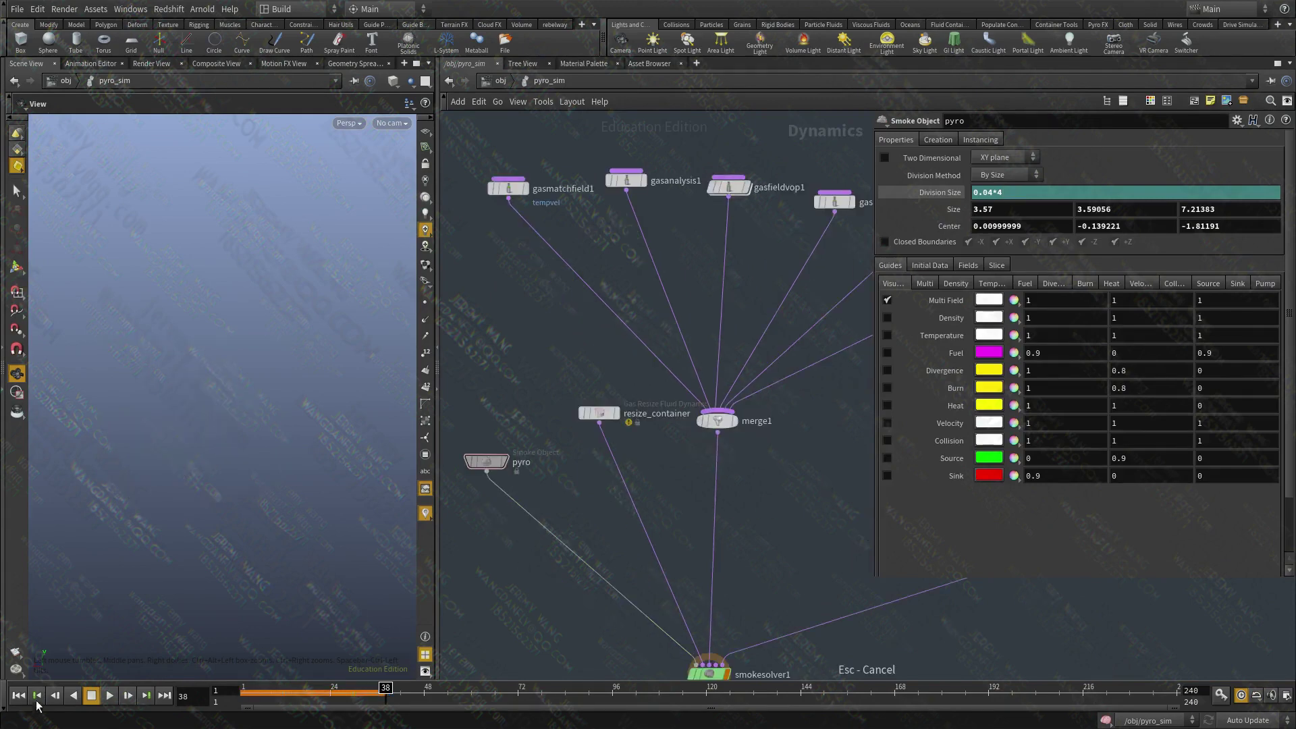
click(37, 701)
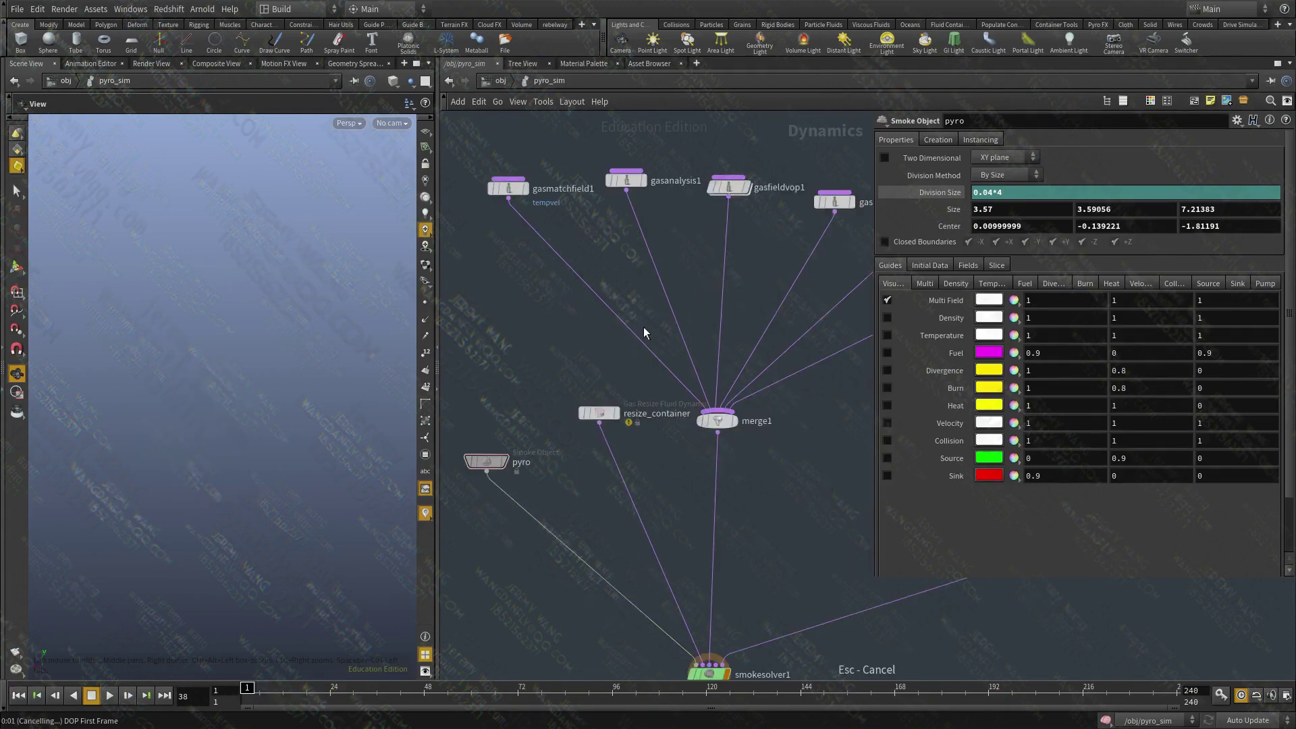
- Examine the gasanalysis1 settings and the other gas microsolvers feeding merge1
middle_drag(634, 211, 559, 436)
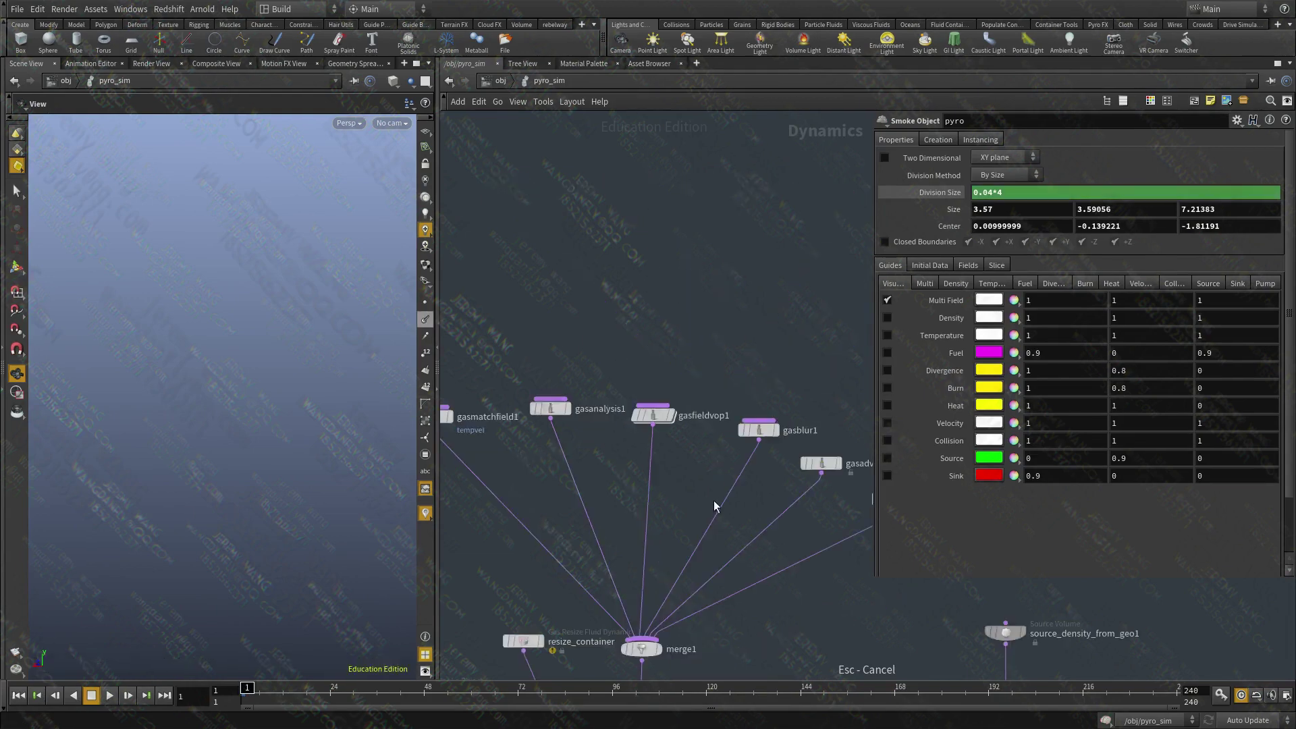
middle_drag(582, 304, 598, 249)
middle_drag(577, 310, 540, 341)
click(529, 382)
middle_drag(535, 442, 392, 431)
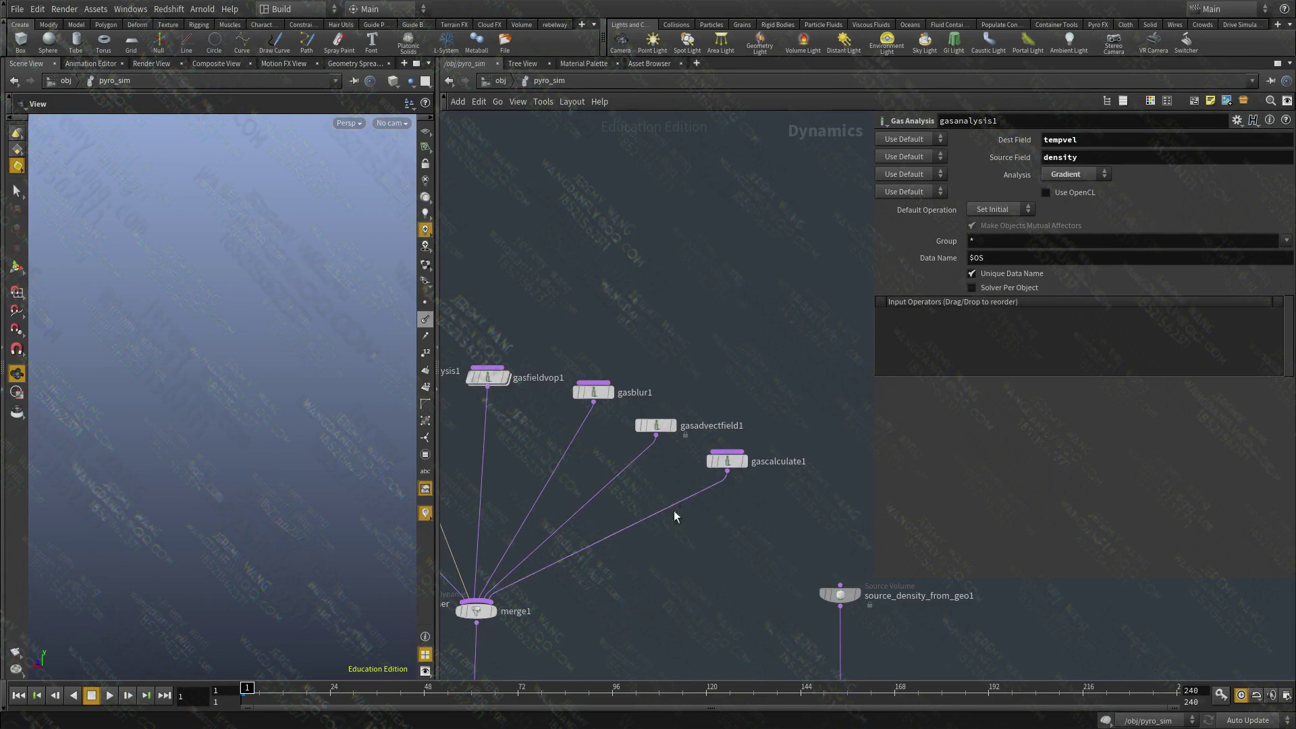
middle_drag(674, 510, 707, 444)
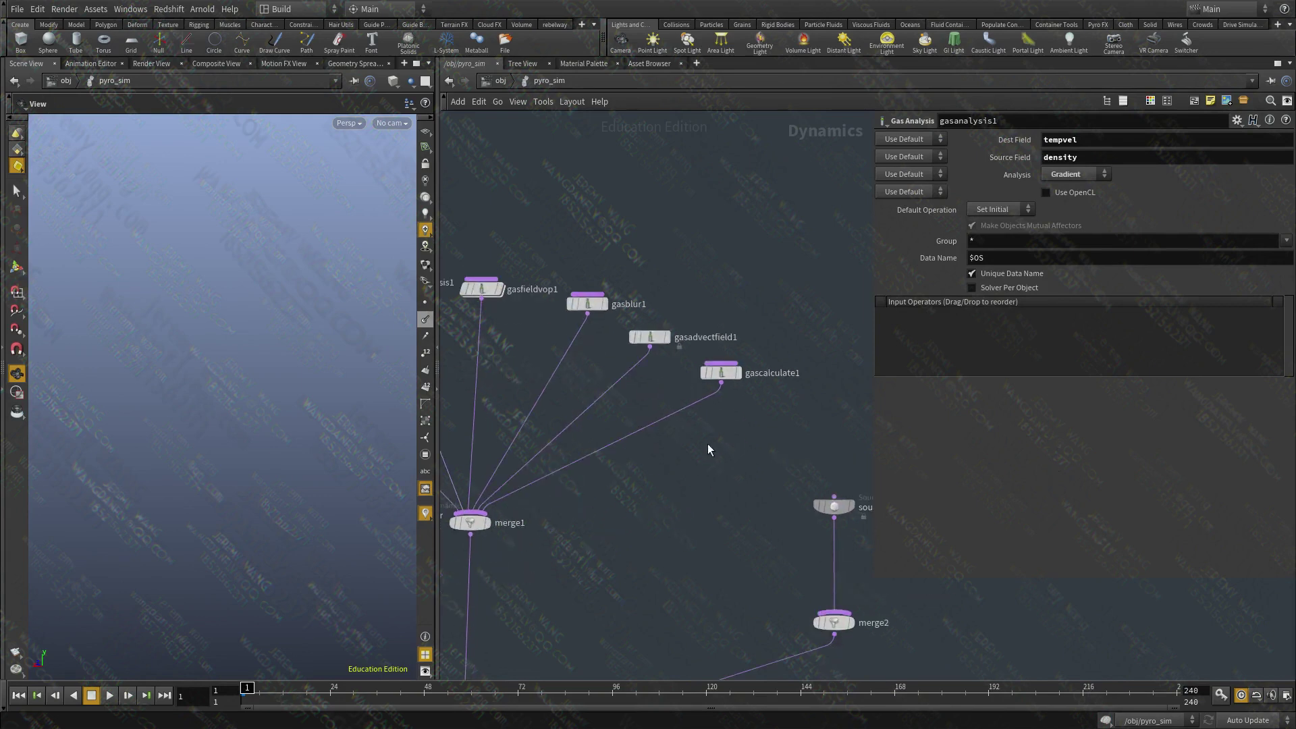
key(Tab)
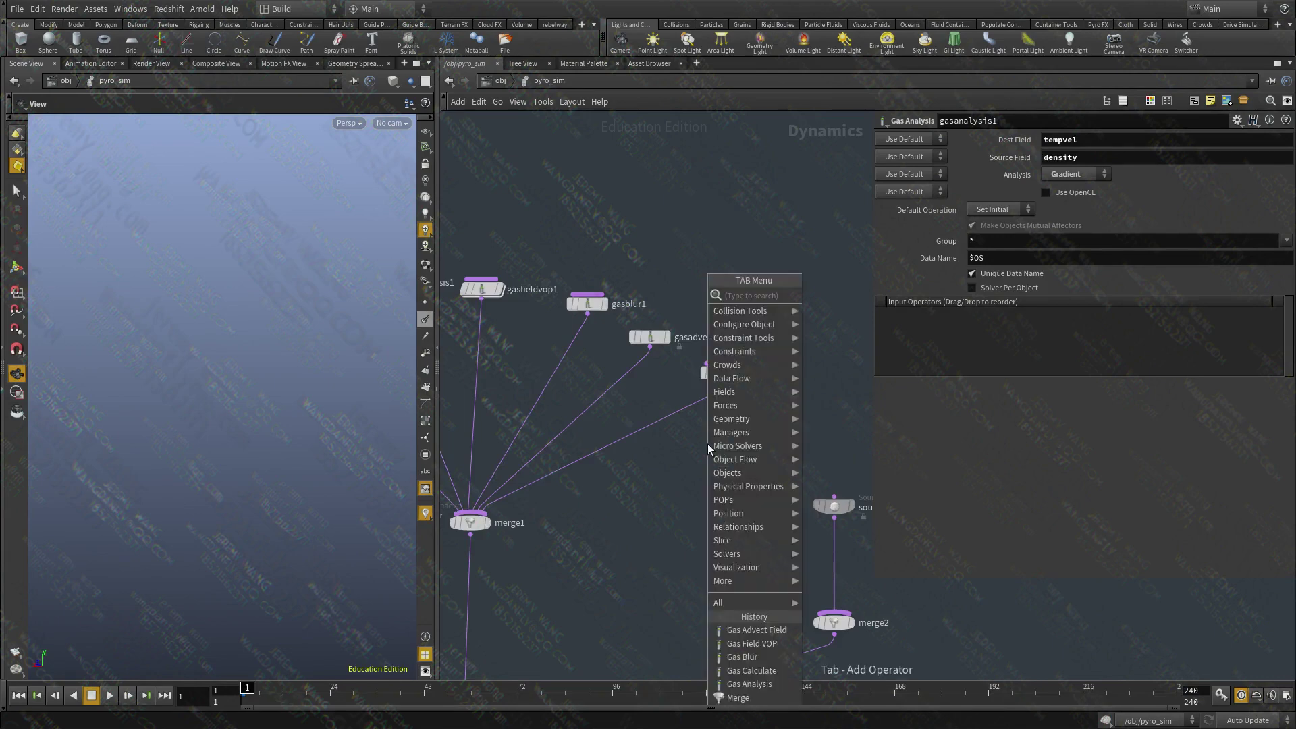
text(cl)
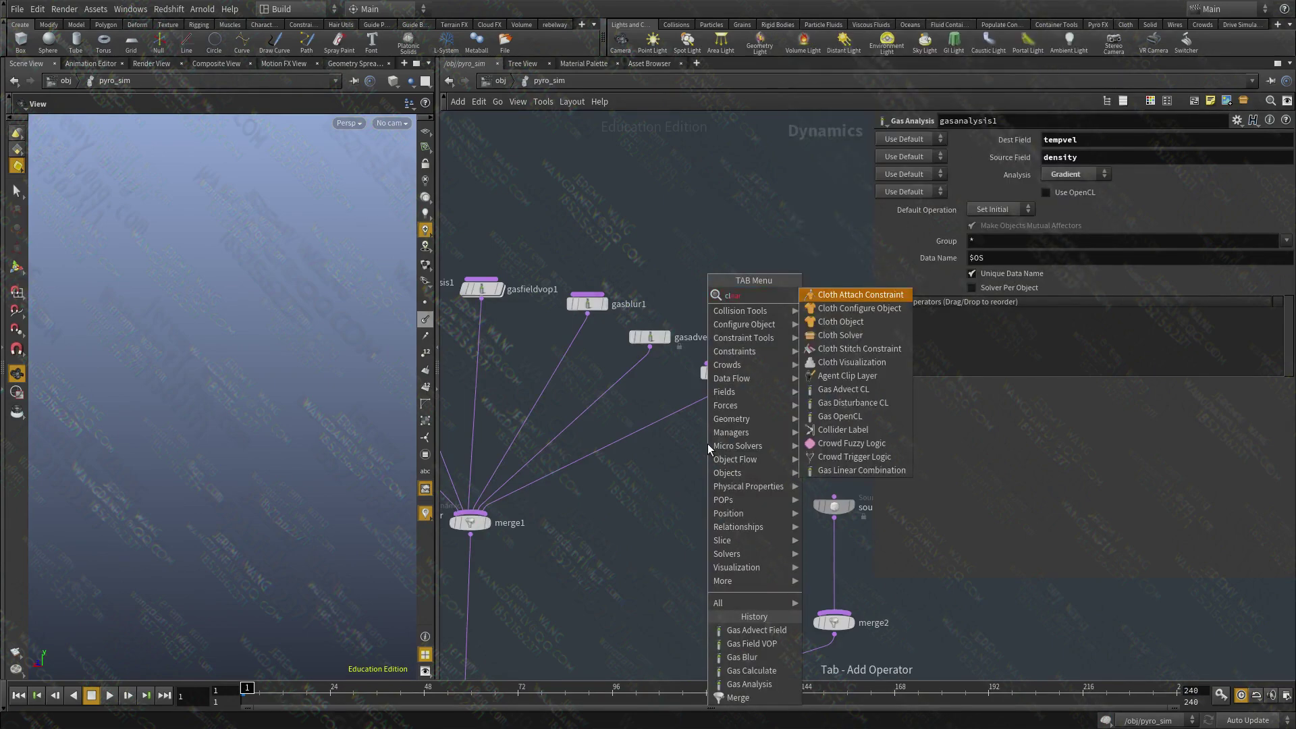
key(BackSpace)
key(BackSpace)
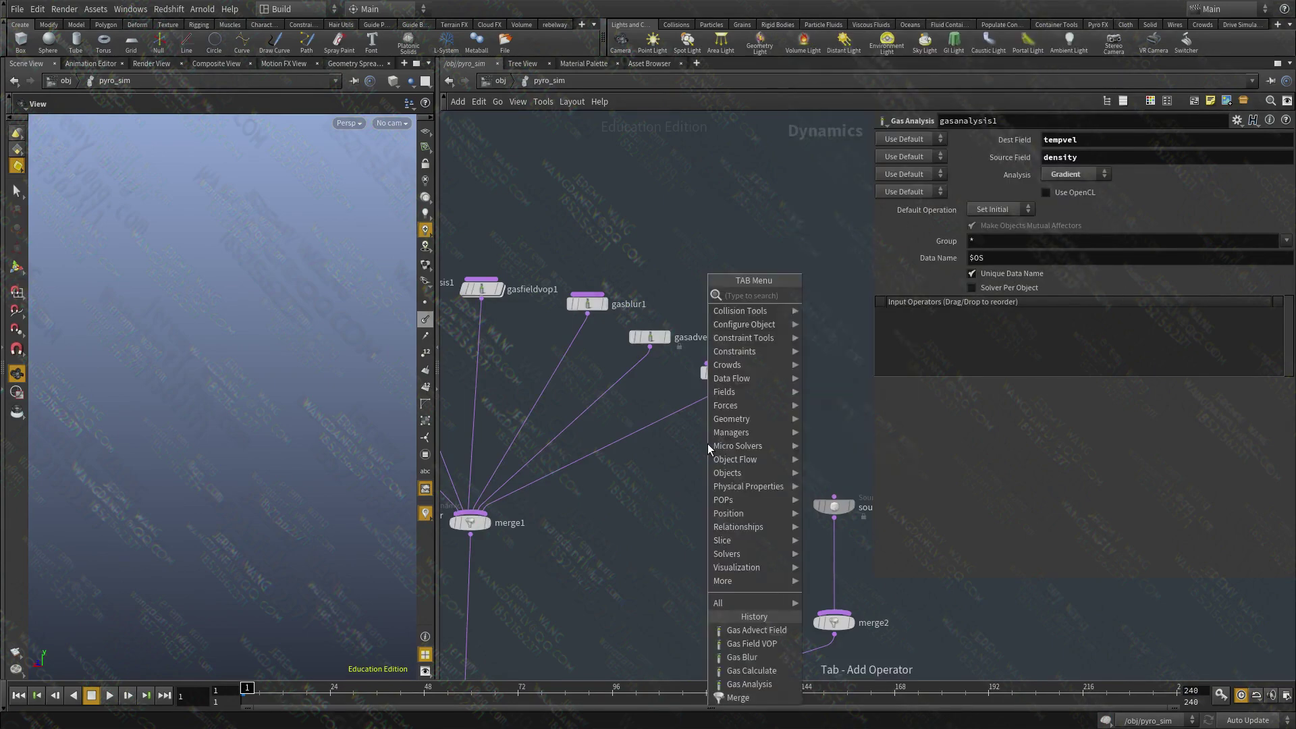
text(g)
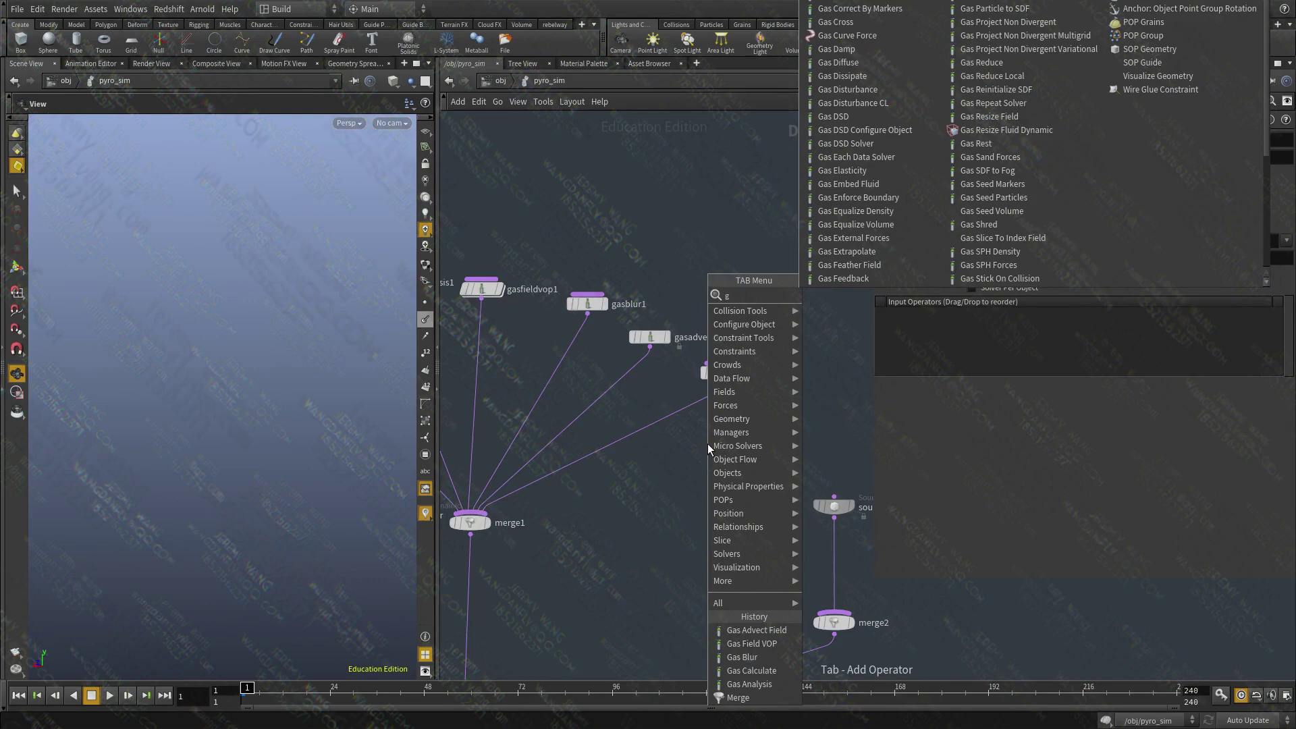
key(BackSpace)
text(gasca)
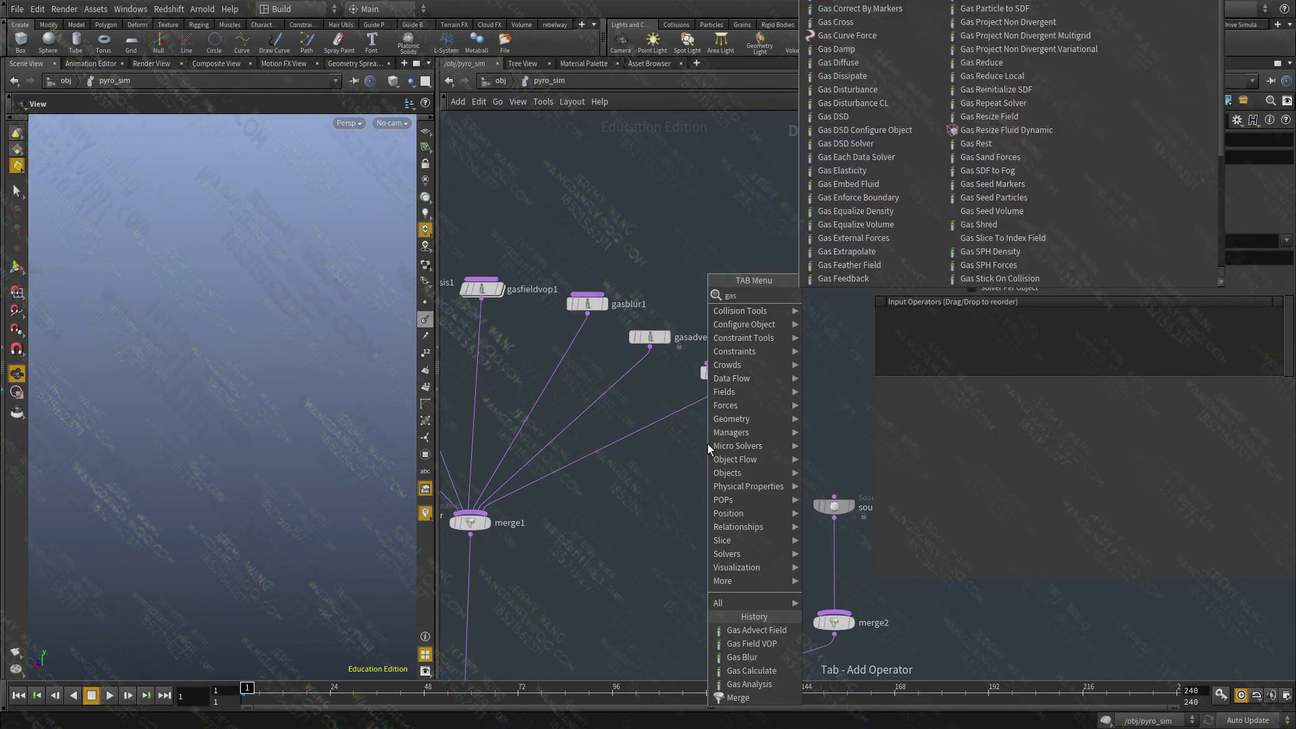
key(Return)
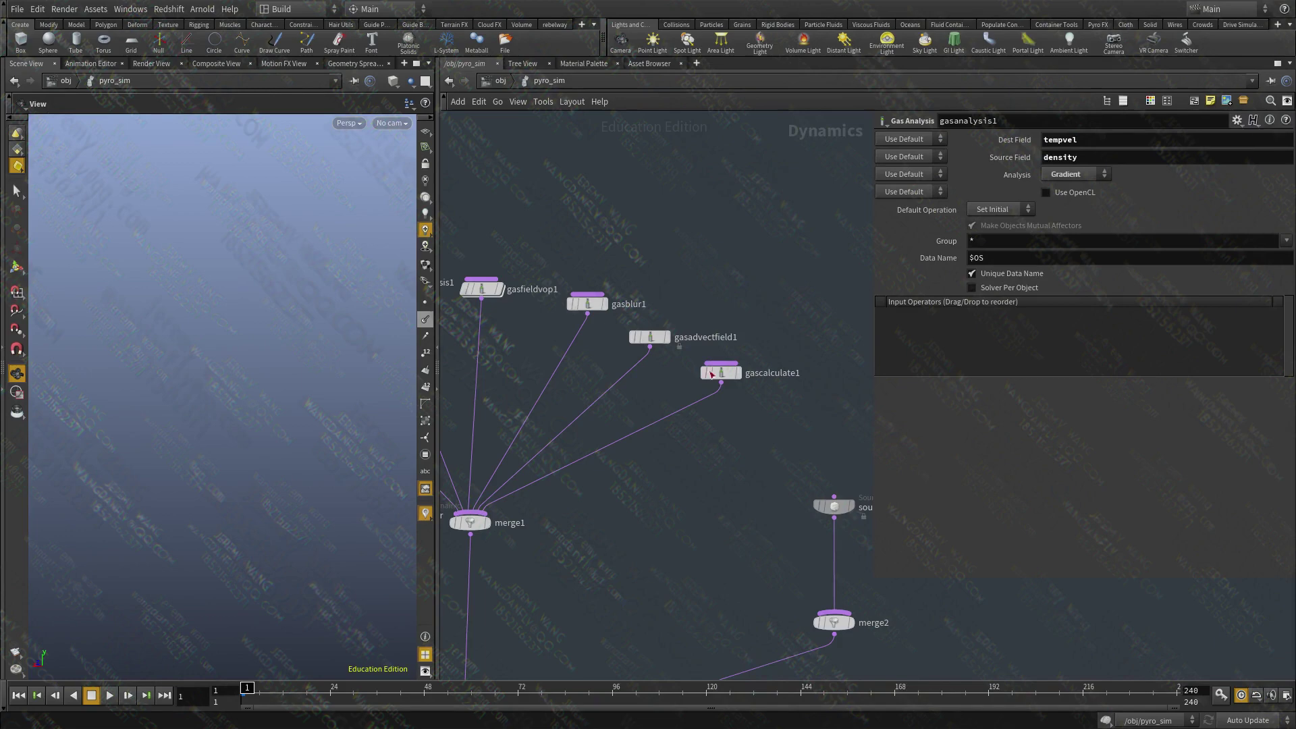
- Add a Gas Linear Combination node to the pyro_sim network, feed it into merge1, and place it below gascalculate1
scroll(715, 497, down, 2)
scroll(720, 452, up, 2)
key(Tab)
text(gas linear)
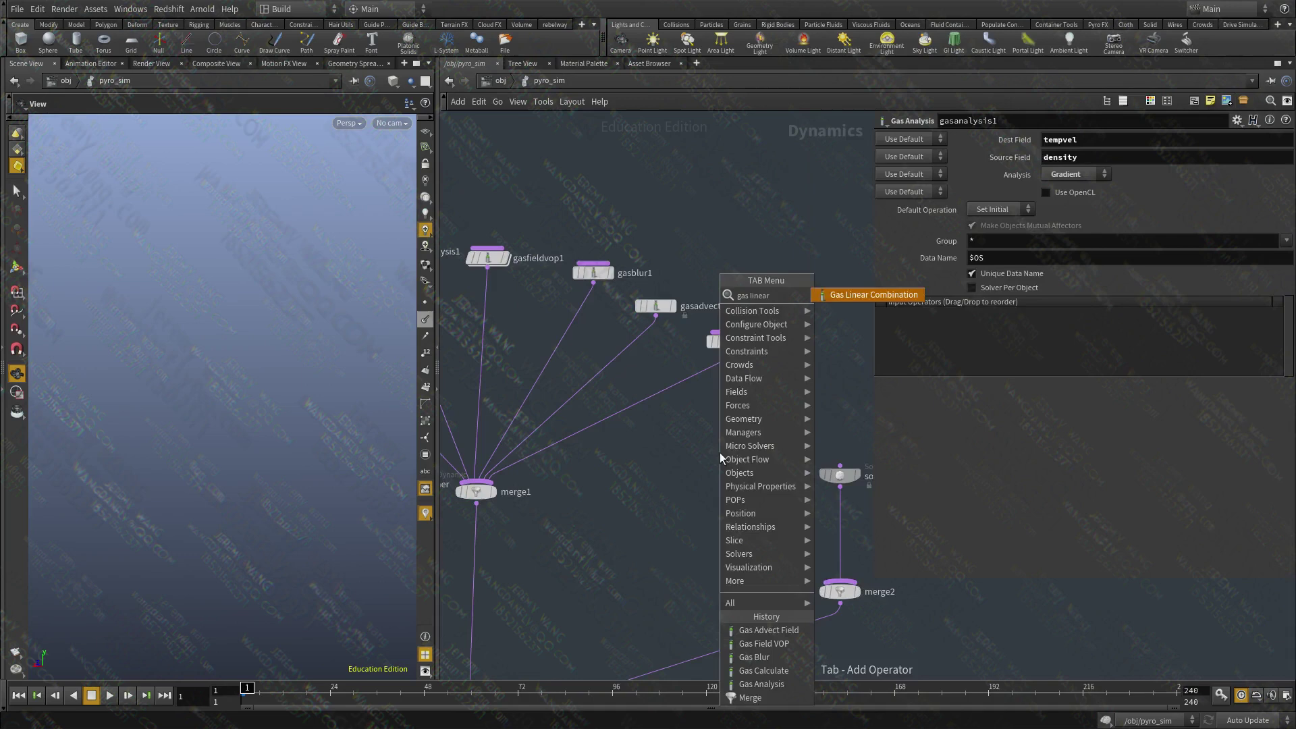
key(Return)
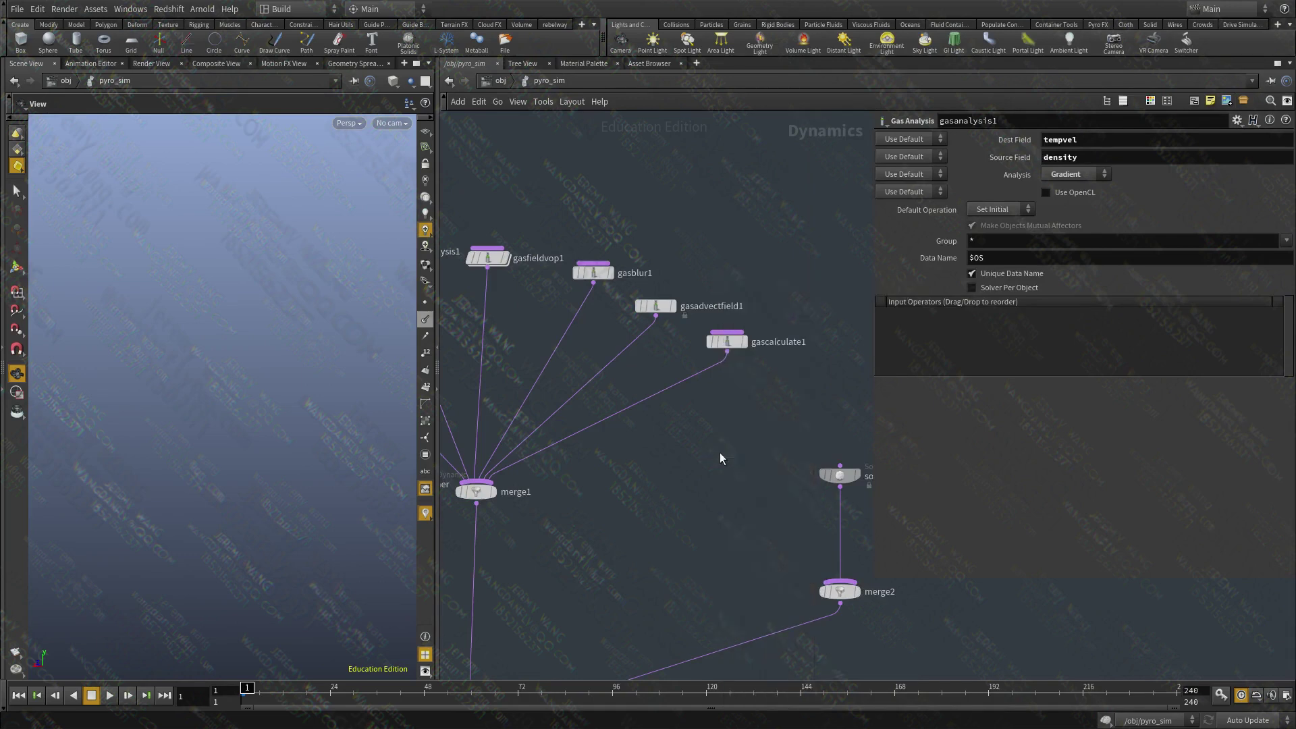
click(720, 452)
click(719, 463)
middle_drag(757, 512, 717, 551)
scroll(773, 453, up, 1)
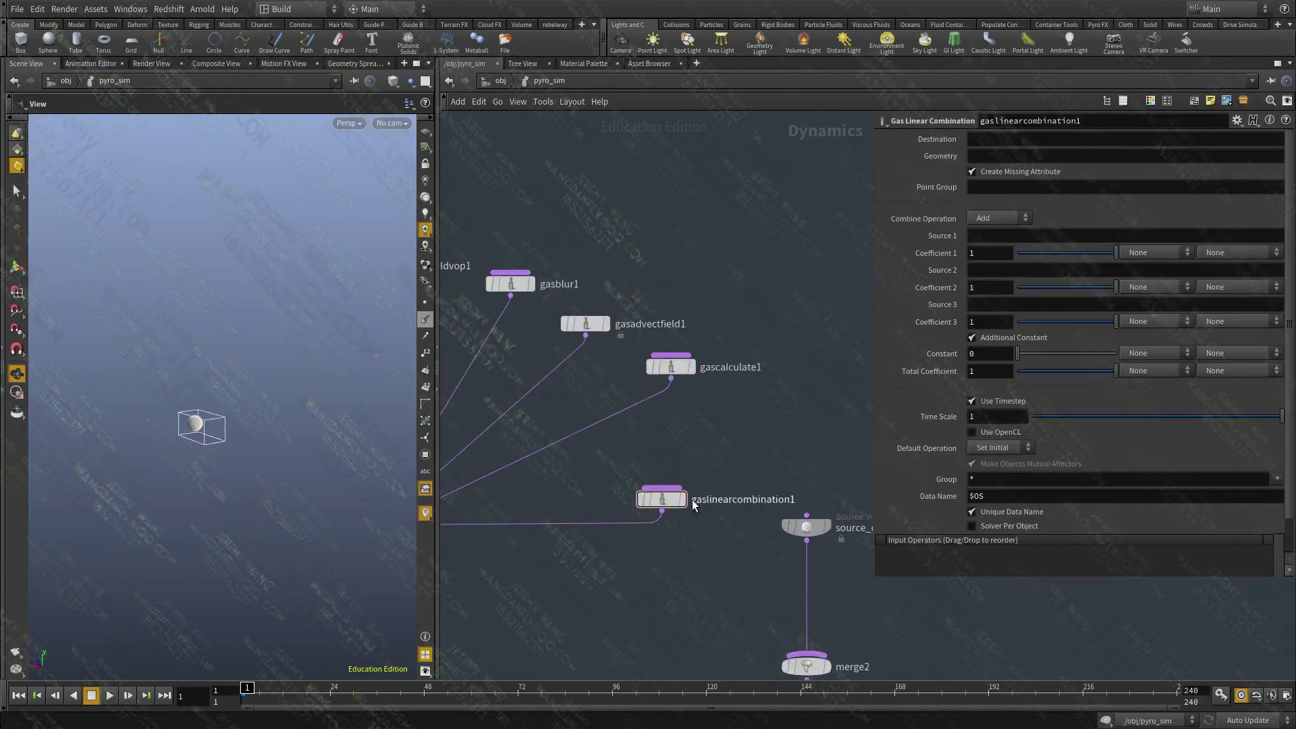
drag(662, 503, 696, 465)
- Set the Gas Linear Combination's Combine Operation to Copy and its Destination to tempvel
drag(197, 429, 348, 401)
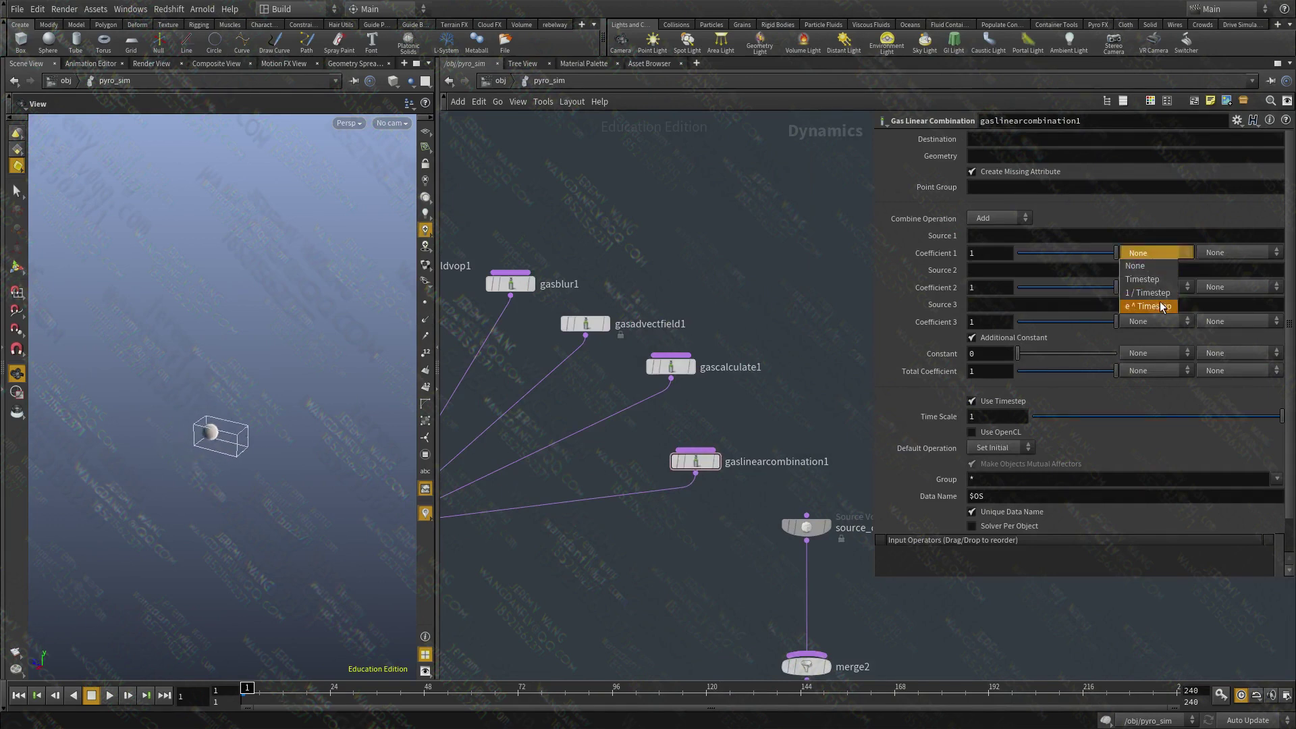
click(990, 225)
click(989, 216)
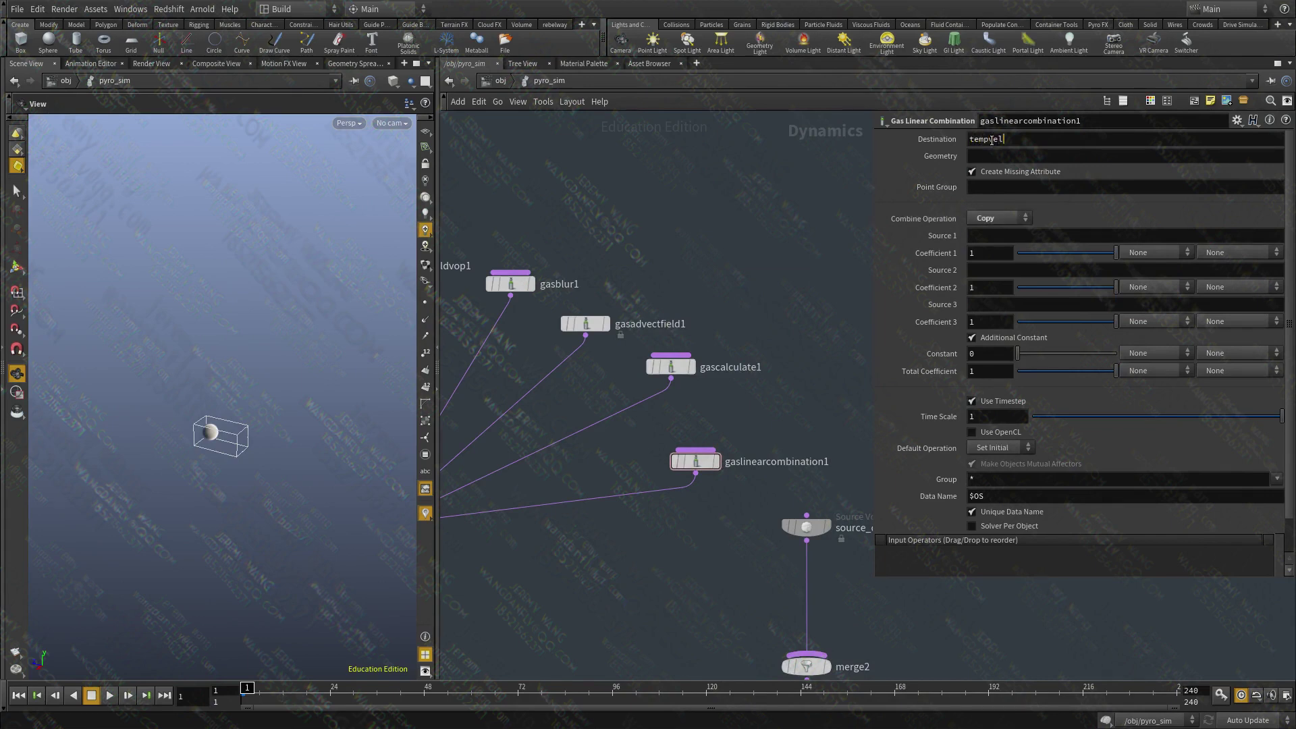
key(Return)
- Rename the Gas Linear Combination node as clear_tempvel_field
middle_drag(684, 551, 749, 541)
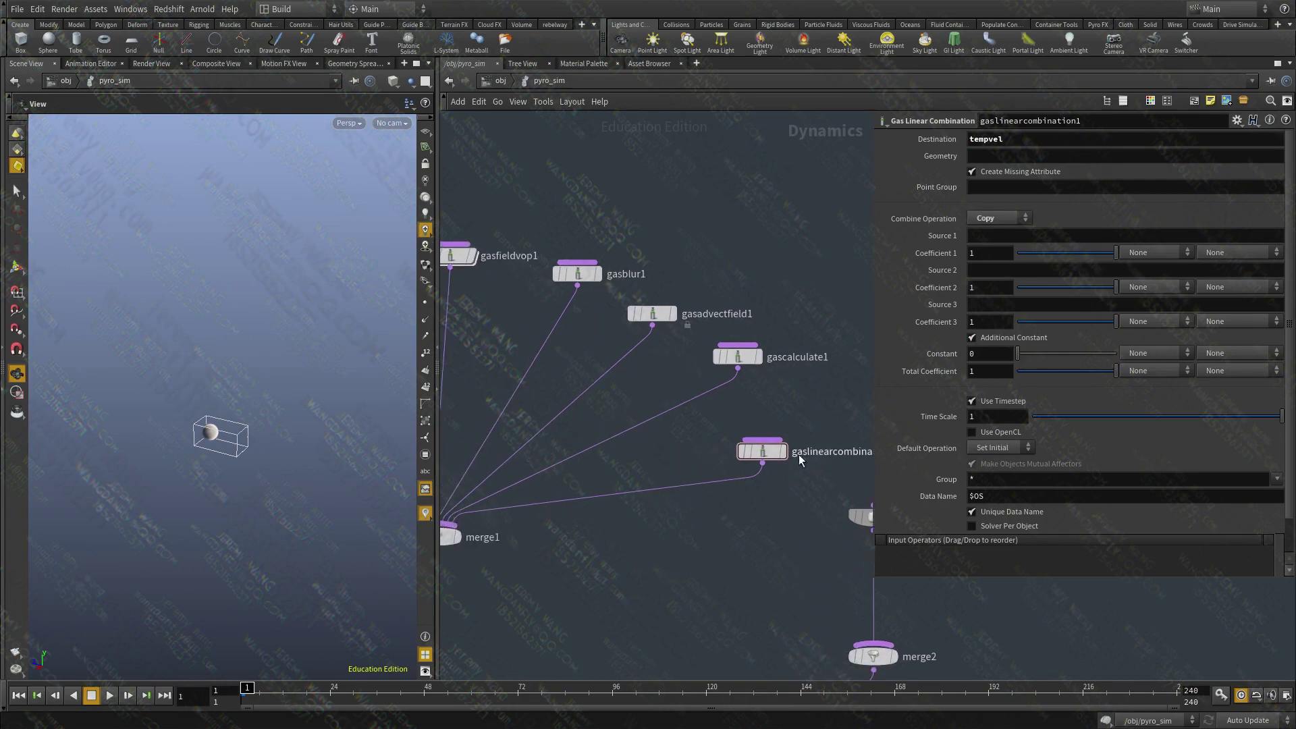
scroll(797, 459, down, 3)
middle_drag(821, 472, 711, 509)
click(715, 490)
text(gas)
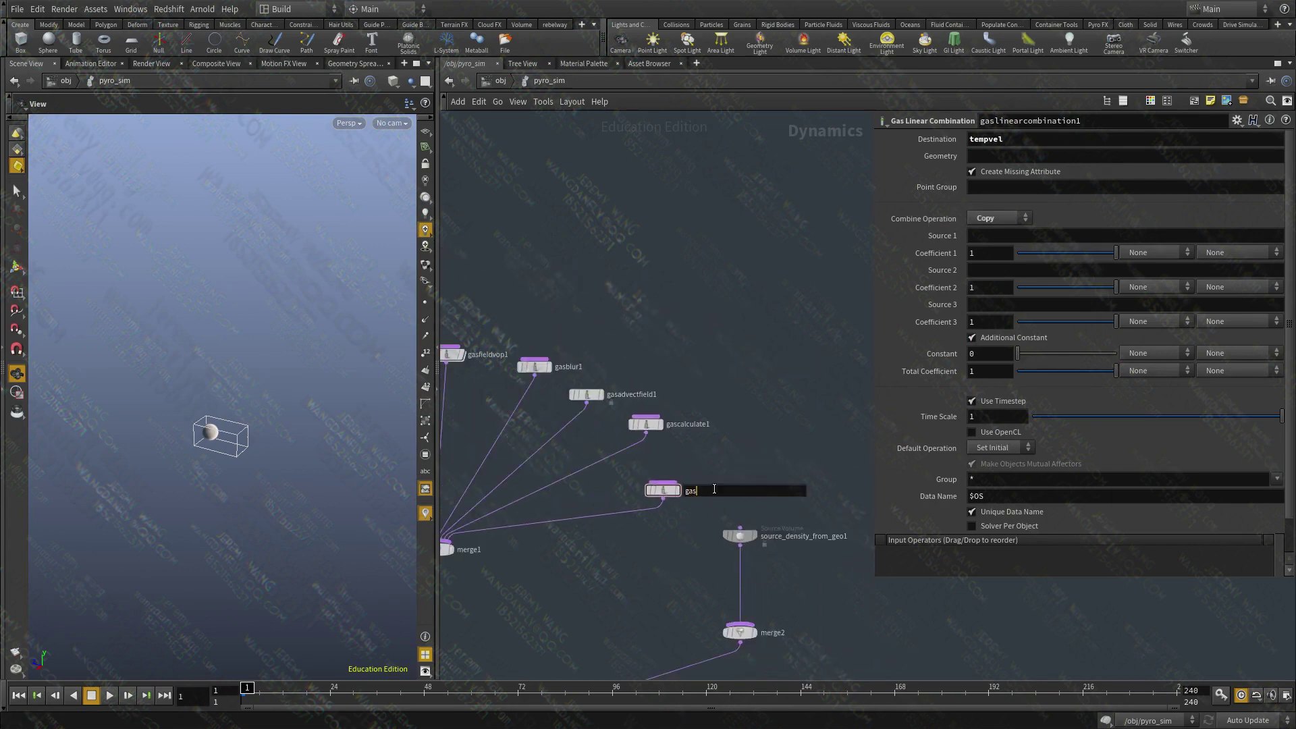
text(_clear_)
key(ctrl+a)
text(c)
text(d)
key(Return)
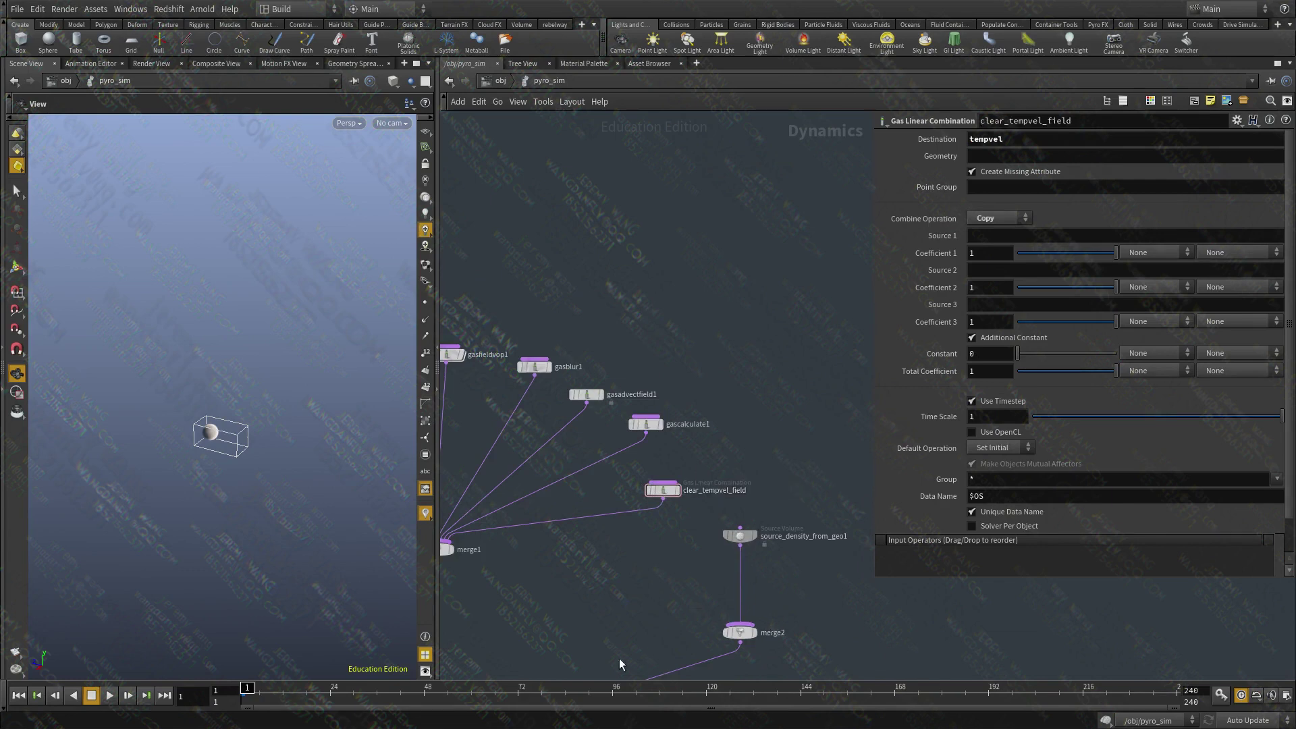
- Open the gasfieldvop1 network and add a Bind node beside the volume VOP globals
middle_drag(606, 626, 776, 559)
scroll(776, 558, down, 1)
scroll(600, 250, up, 2)
double_click(663, 368)
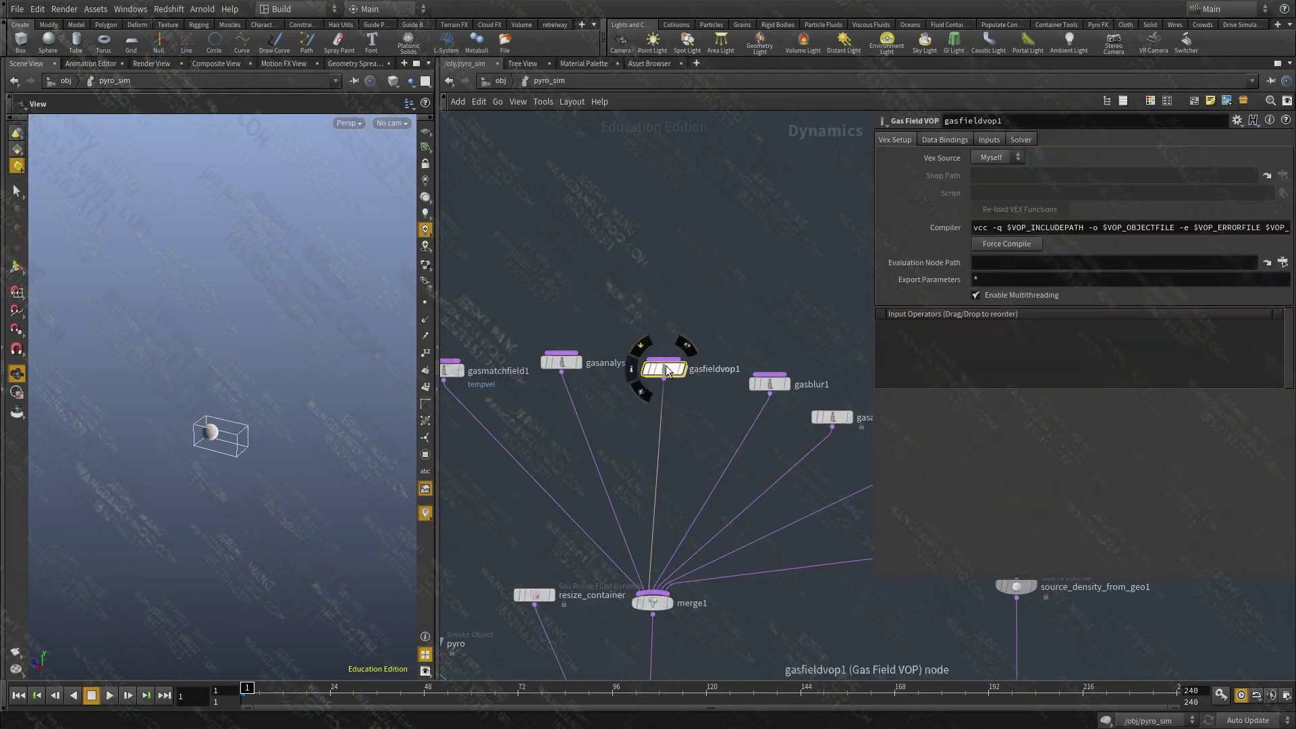
drag(677, 379, 782, 418)
middle_drag(669, 514, 687, 470)
scroll(655, 490, up, 2)
key(Tab)
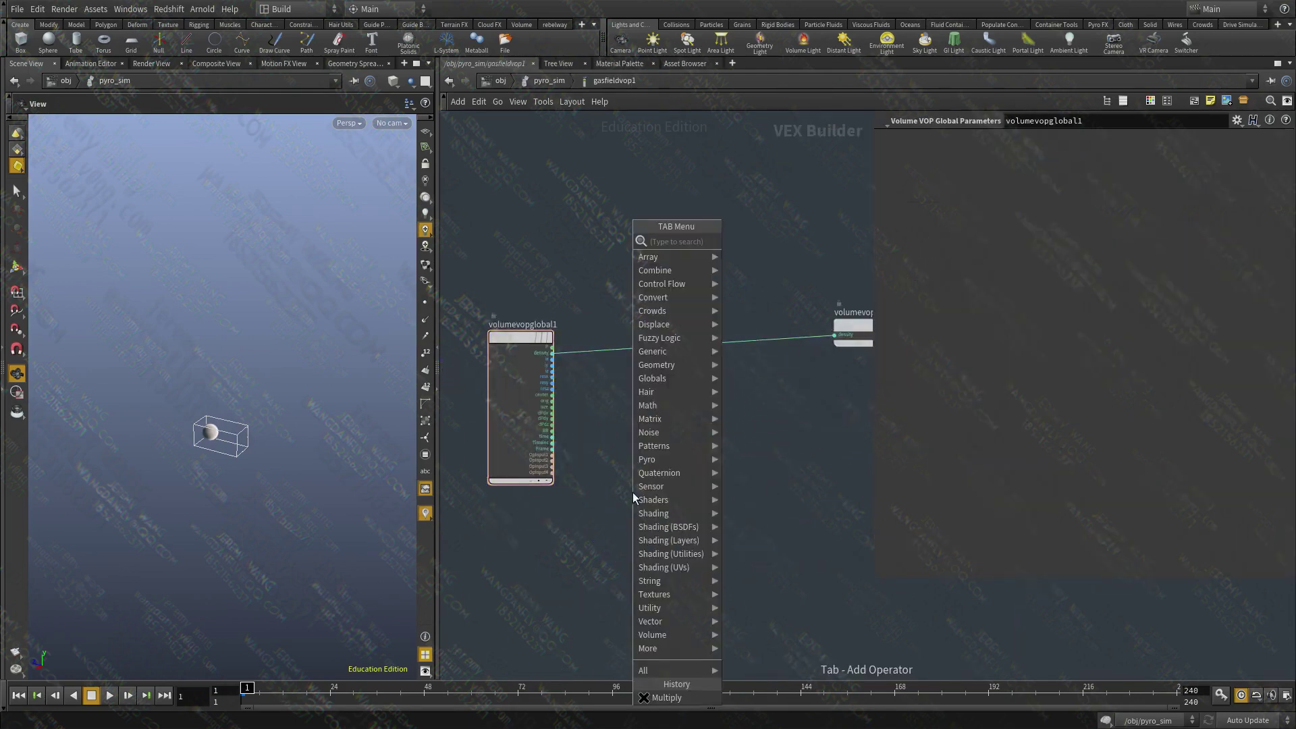
text(bind)
key(Return)
click(633, 492)
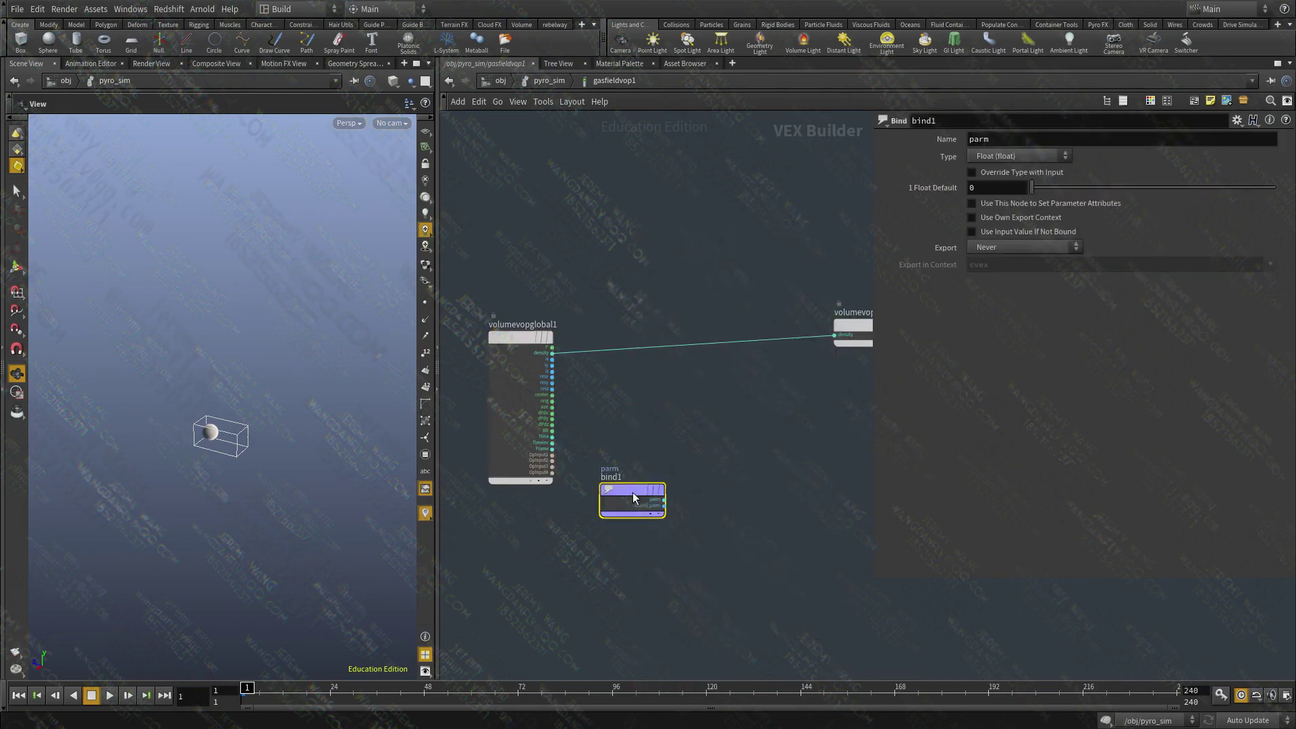
- Set the new Bind node's Name to tempvel and its Type to 3 Floats (vector)
double_click(1029, 128)
text(tempvel)
key(Return)
click(1019, 157)
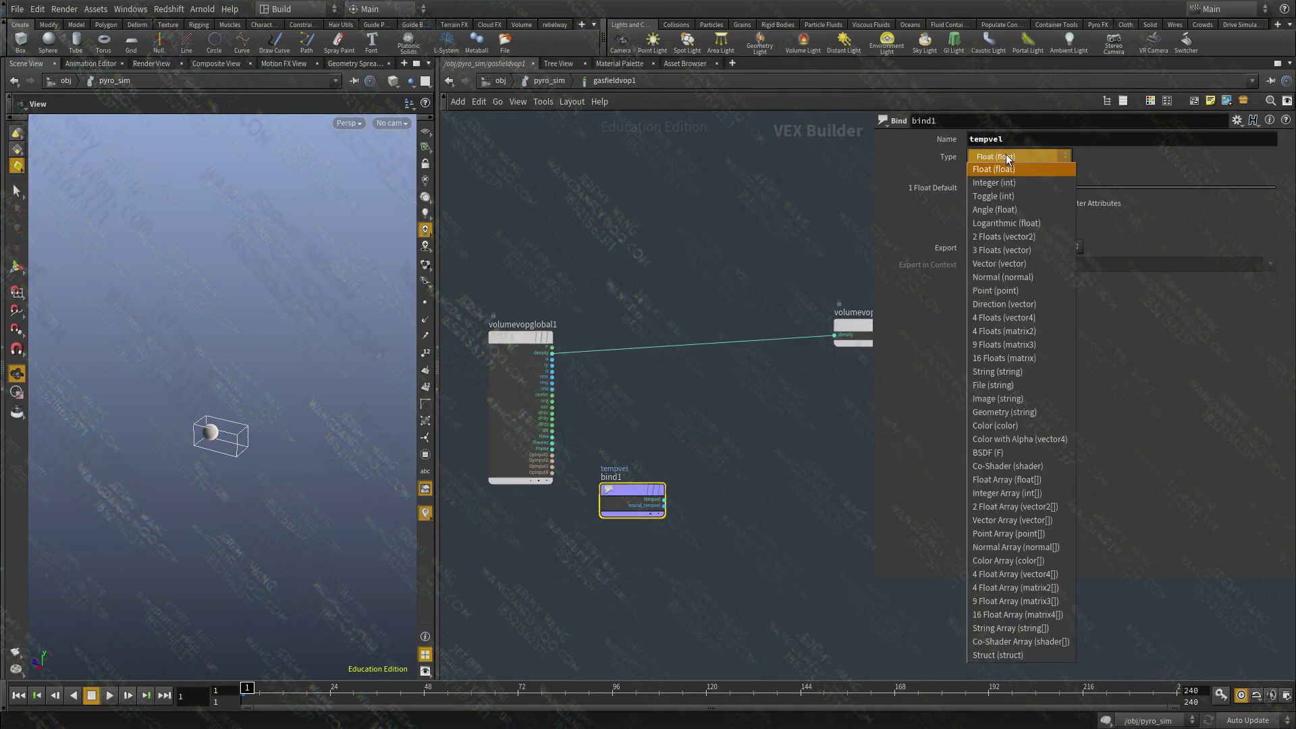
click(1006, 251)
middle_drag(747, 515, 685, 476)
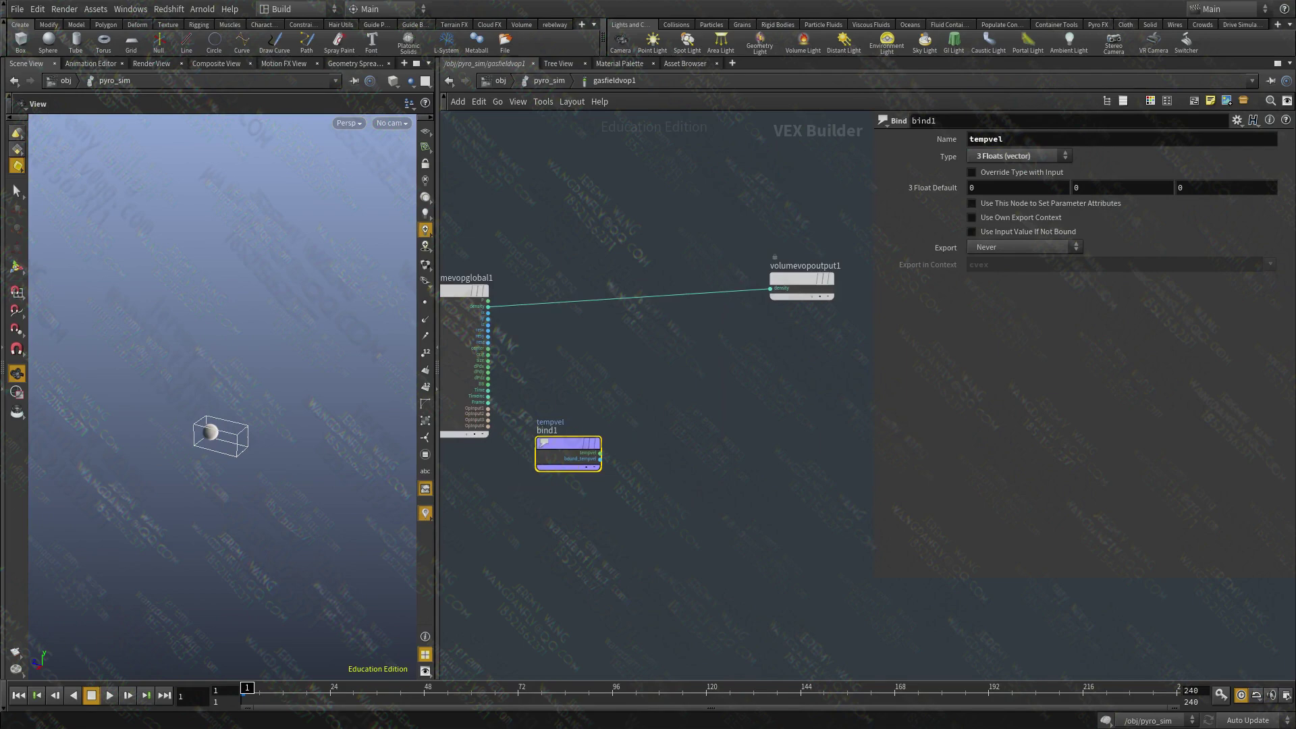
- Switch to Sketchpad in Firefox and handwrite a pen diagram with arrows leading from grad to tempvel and on to a second tempvel
mouse_move(0, 509)
alt+mouse_down()
mouse_move(787, 521)
mouse_move(800, 543)
alt+mouse_up()
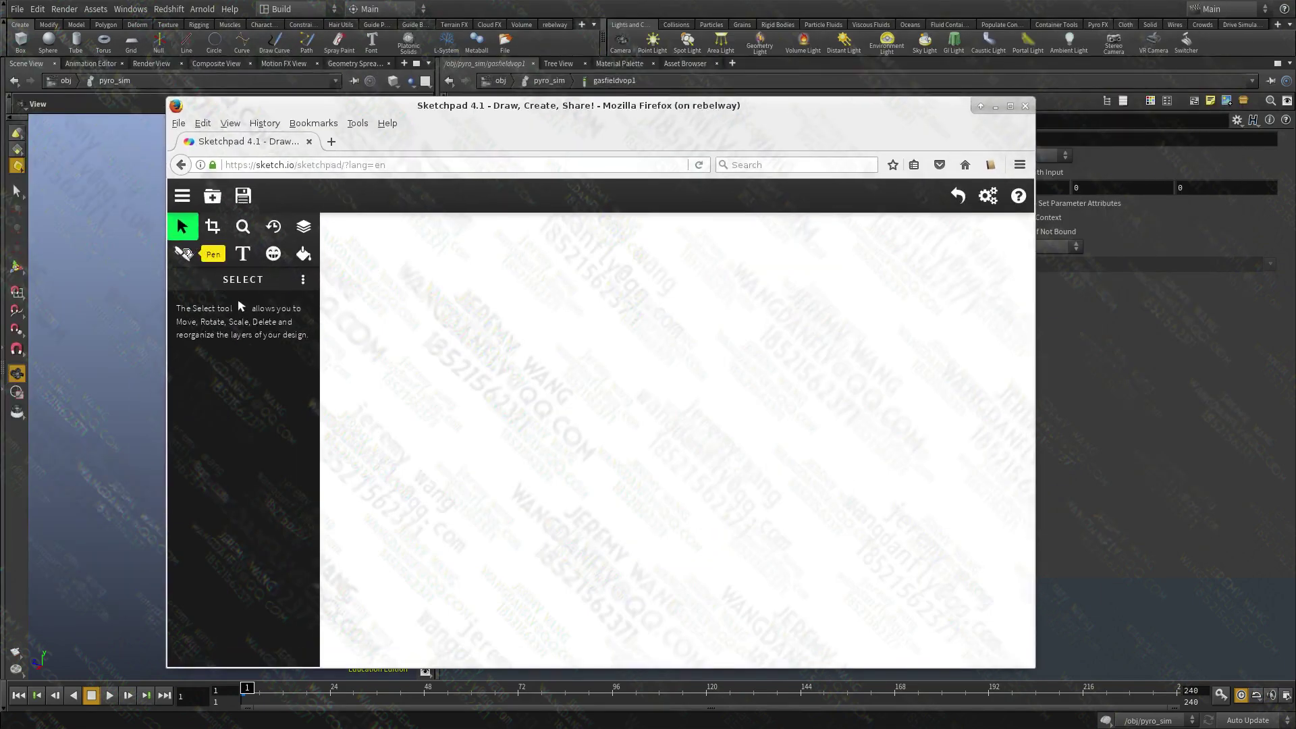
click(183, 253)
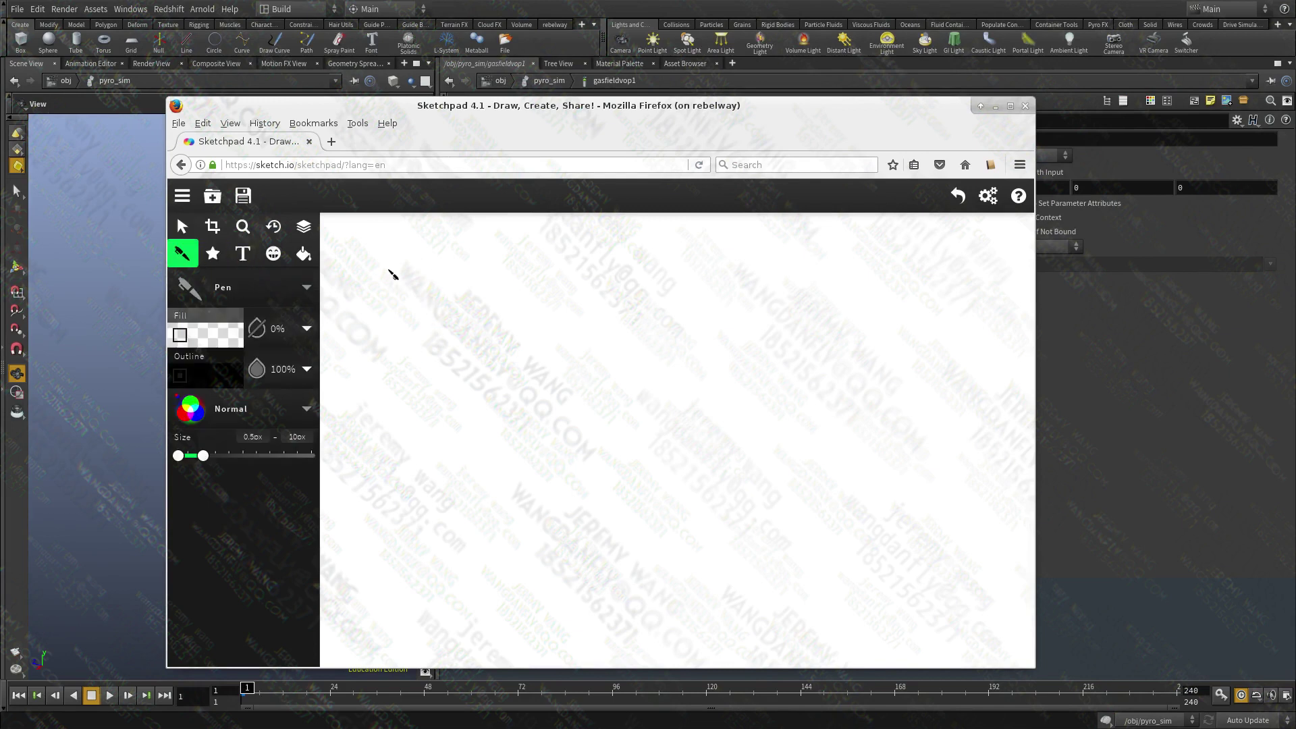
mouse_move(398, 267)
mouse_down()
mouse_move(374, 294)
mouse_move(407, 314)
mouse_move(391, 310)
mouse_up()
mouse_move(409, 269)
mouse_down()
mouse_move(413, 290)
mouse_move(428, 279)
mouse_move(467, 291)
mouse_move(439, 279)
mouse_up()
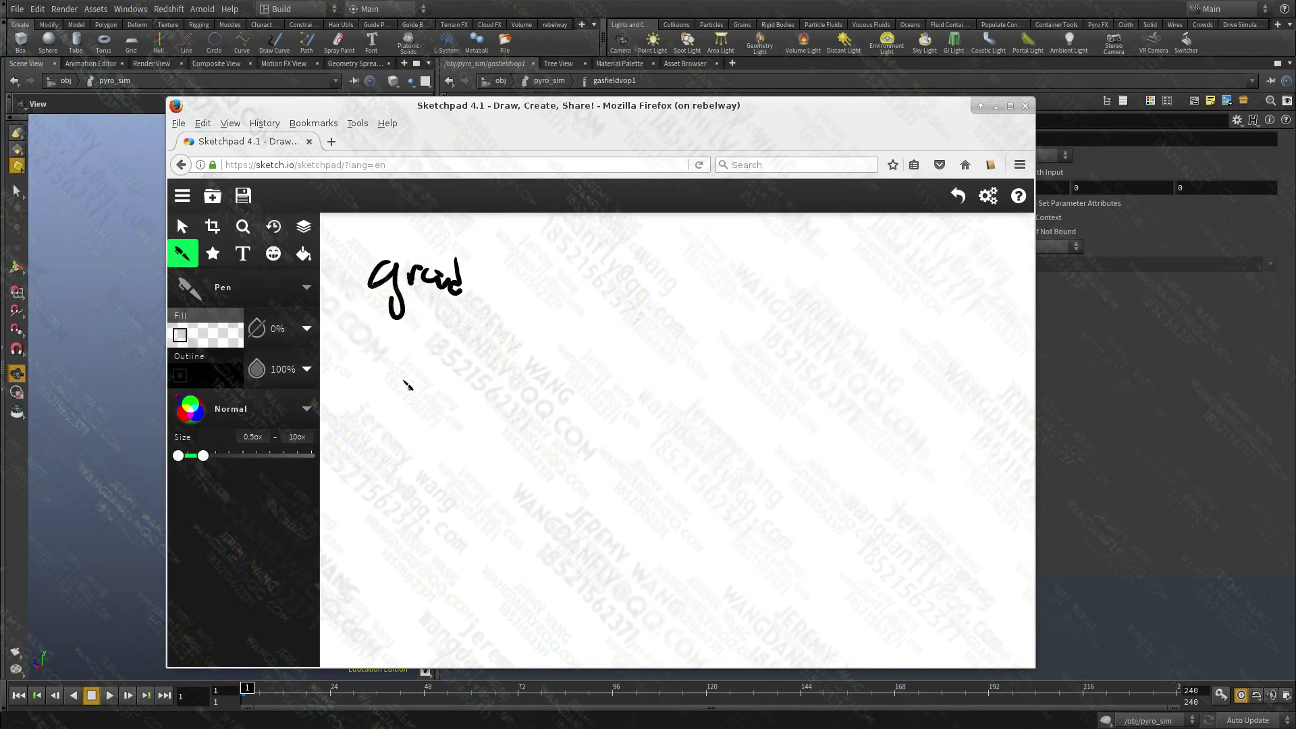
mouse_move(391, 373)
mouse_down()
mouse_move(390, 412)
mouse_move(465, 413)
mouse_move(462, 398)
mouse_move(483, 405)
mouse_move(506, 379)
mouse_move(504, 414)
mouse_up()
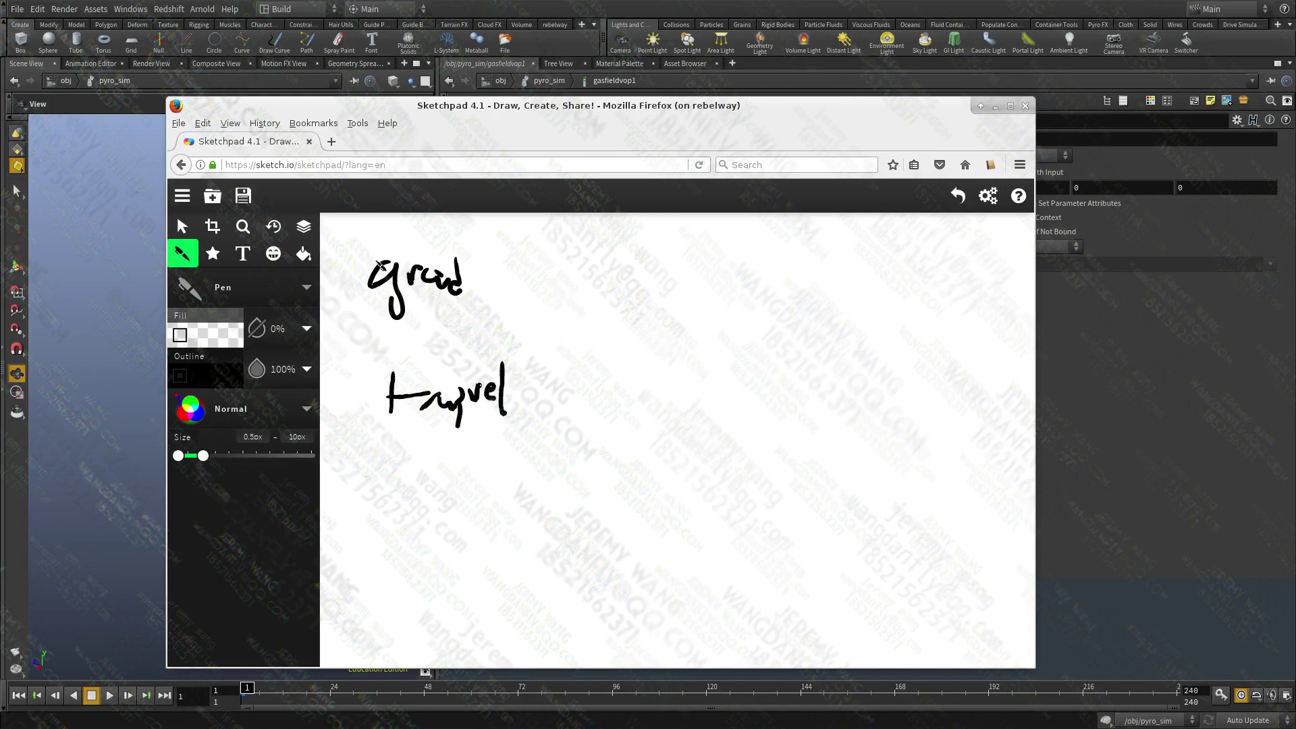
mouse_move(414, 319)
mouse_down()
mouse_move(416, 350)
mouse_move(427, 338)
mouse_up()
mouse_move(439, 403)
mouse_down()
mouse_move(424, 393)
mouse_move(432, 413)
mouse_up()
mouse_move(538, 454)
mouse_down()
mouse_move(574, 456)
mouse_move(567, 468)
mouse_up()
mouse_move(618, 430)
mouse_down()
mouse_move(616, 455)
mouse_move(639, 434)
mouse_move(667, 471)
mouse_up()
drag(517, 430, 544, 451)
mouse_move(675, 440)
mouse_down()
mouse_move(695, 447)
mouse_move(714, 419)
mouse_move(711, 453)
mouse_up()
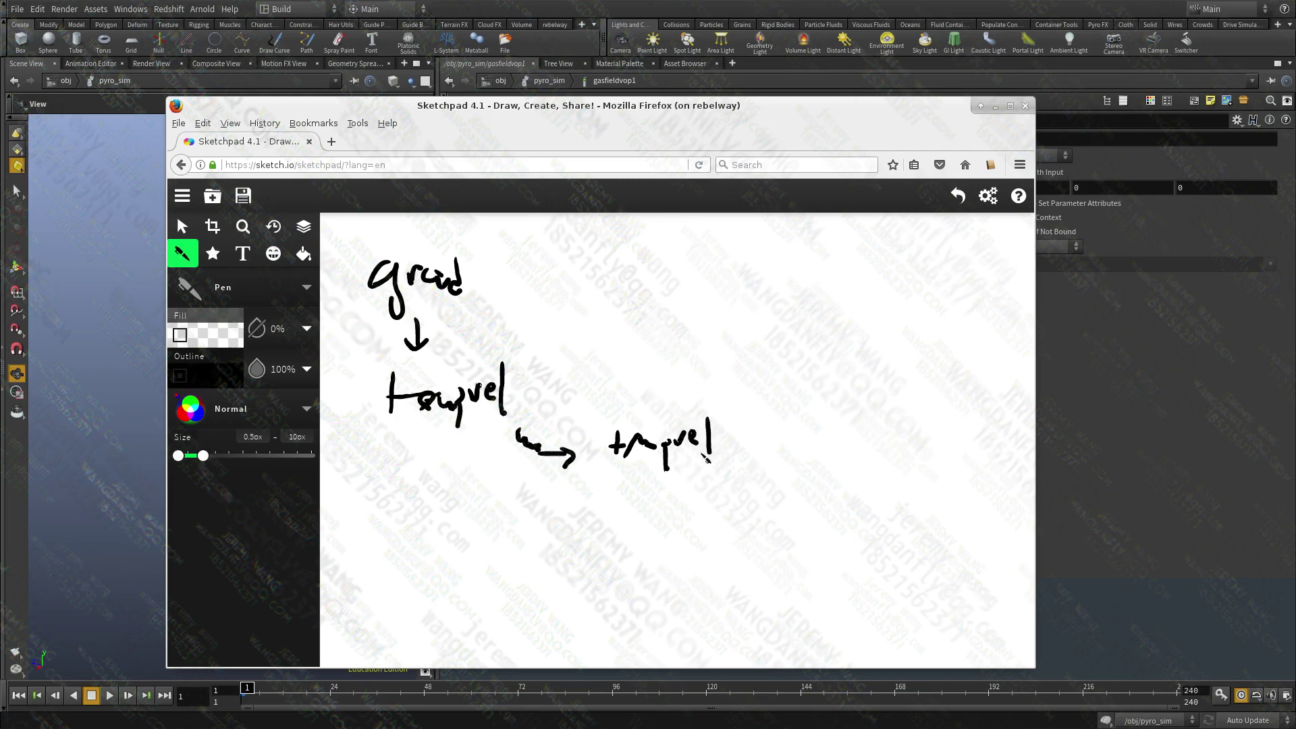
drag(709, 454, 685, 453)
- Return to Houdini's pyro_sim network and examine the gasmatchfield1 settings and the microsolvers beside it
click(1138, 442)
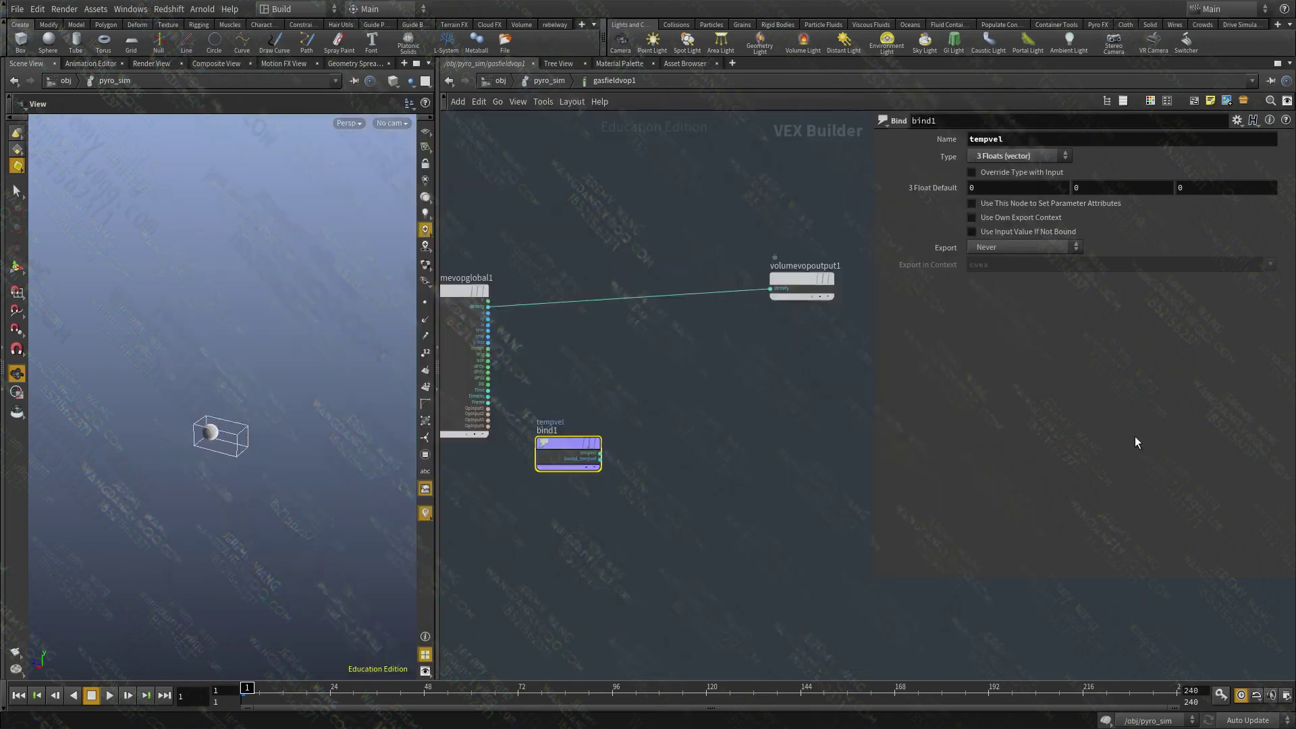
key(u)
scroll(650, 402, down, 3)
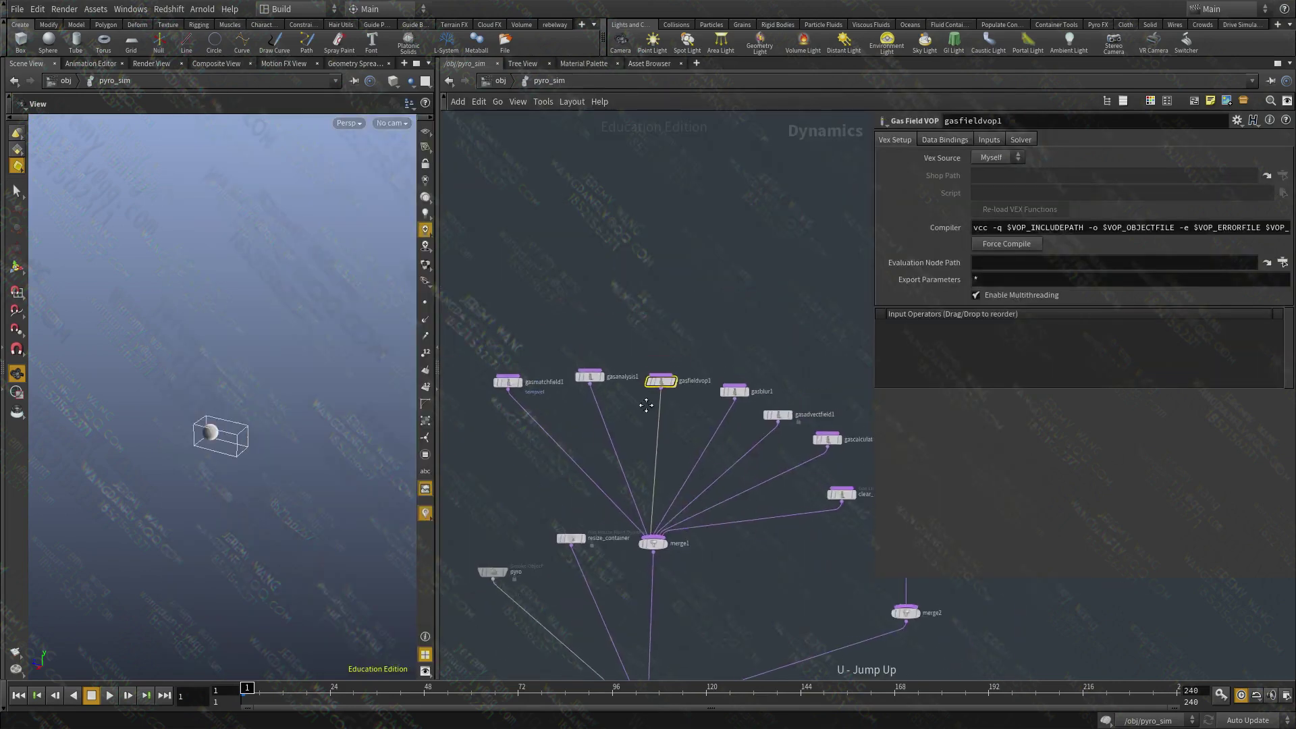
scroll(641, 396, up, 2)
drag(607, 315, 549, 377)
scroll(506, 422, up, 1)
middle_drag(517, 419, 571, 420)
click(528, 372)
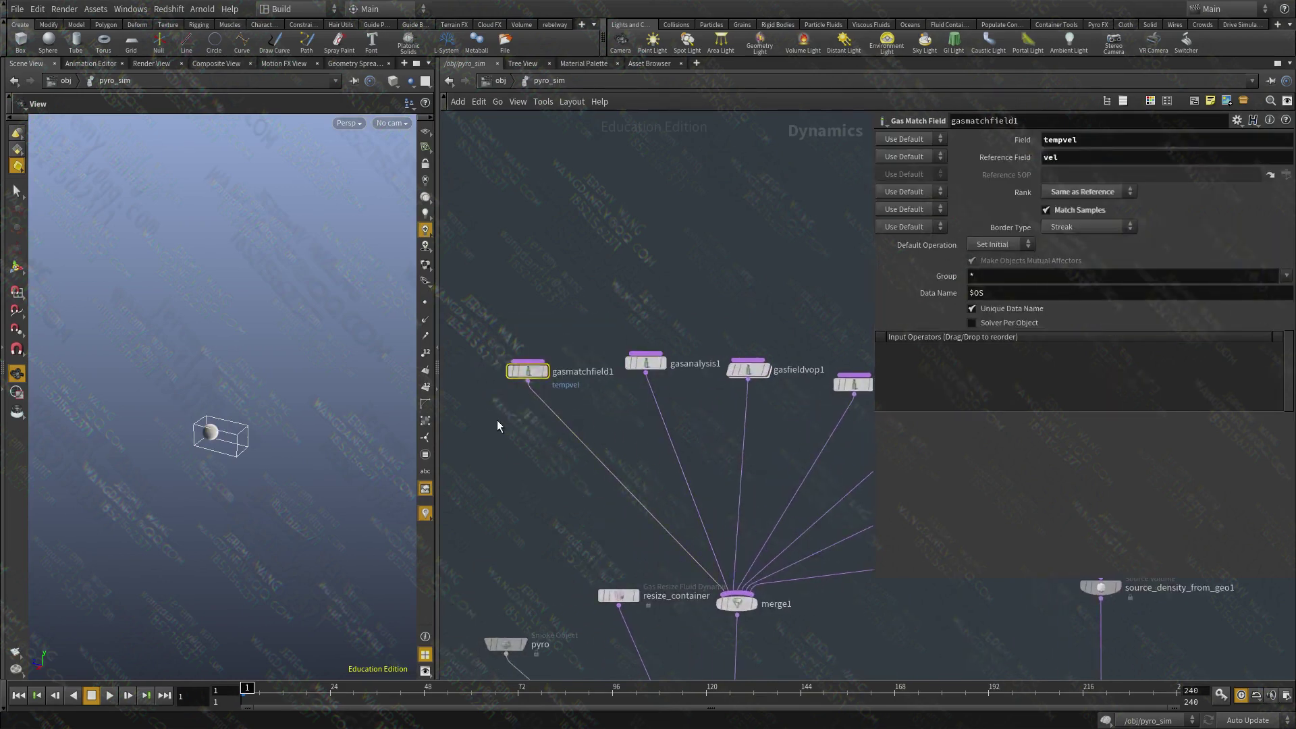
middle_drag(670, 399, 576, 410)
scroll(683, 371, up, 2)
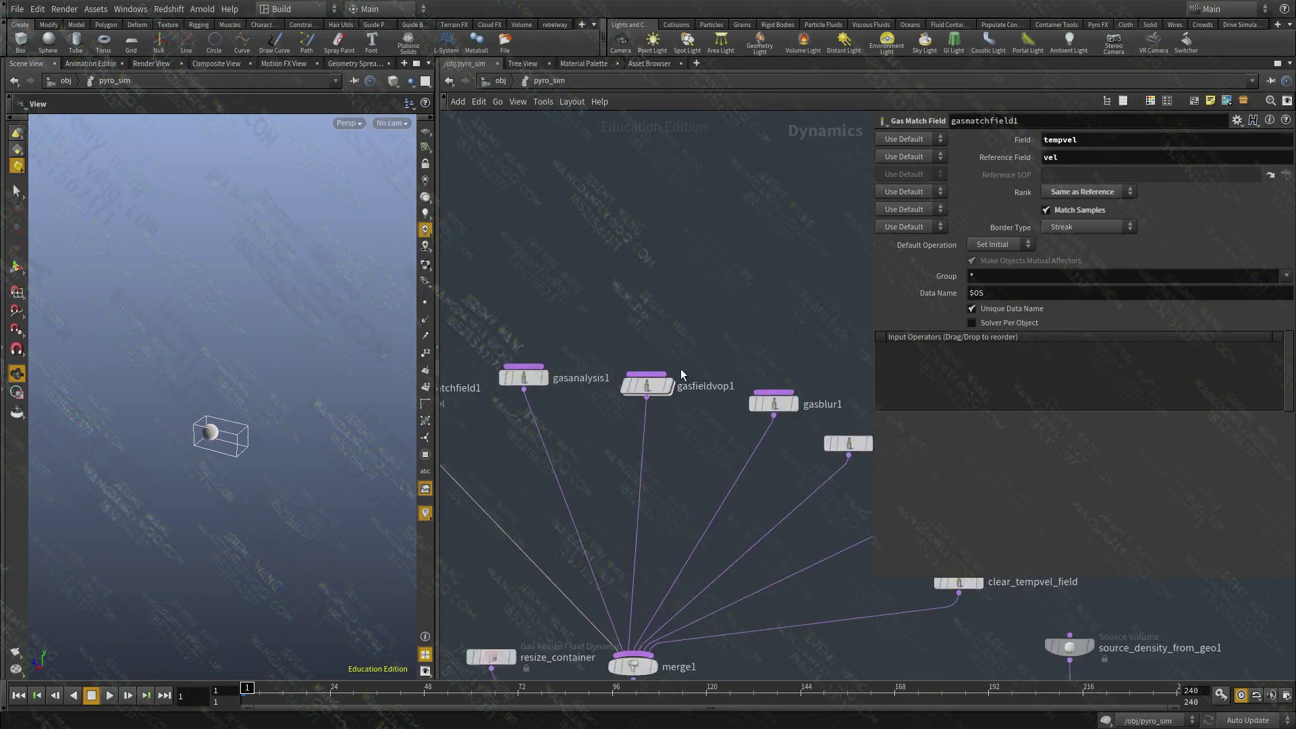
- Reopen the gasfieldvop1 network and add an Anti-Aliased Noise node beside the tempvel Bind
double_click(648, 388)
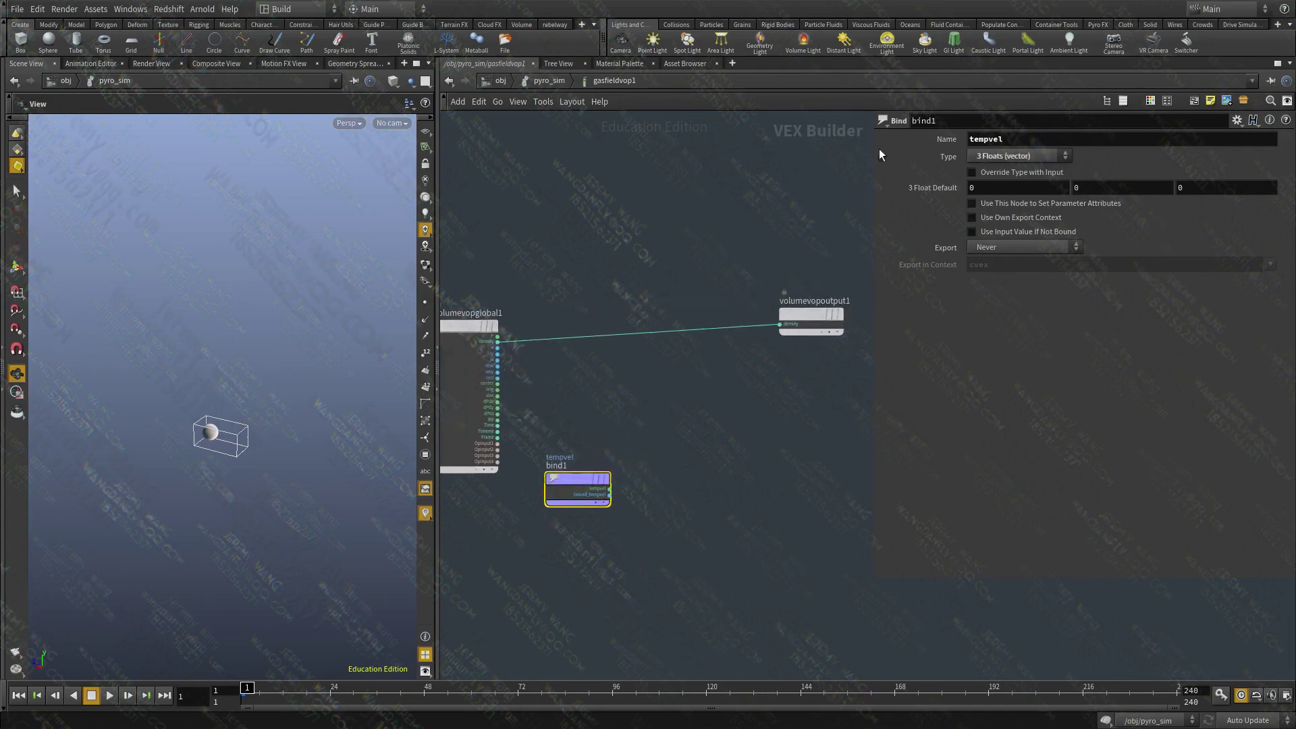
scroll(675, 472, up, 2)
key(Tab)
text(noise)
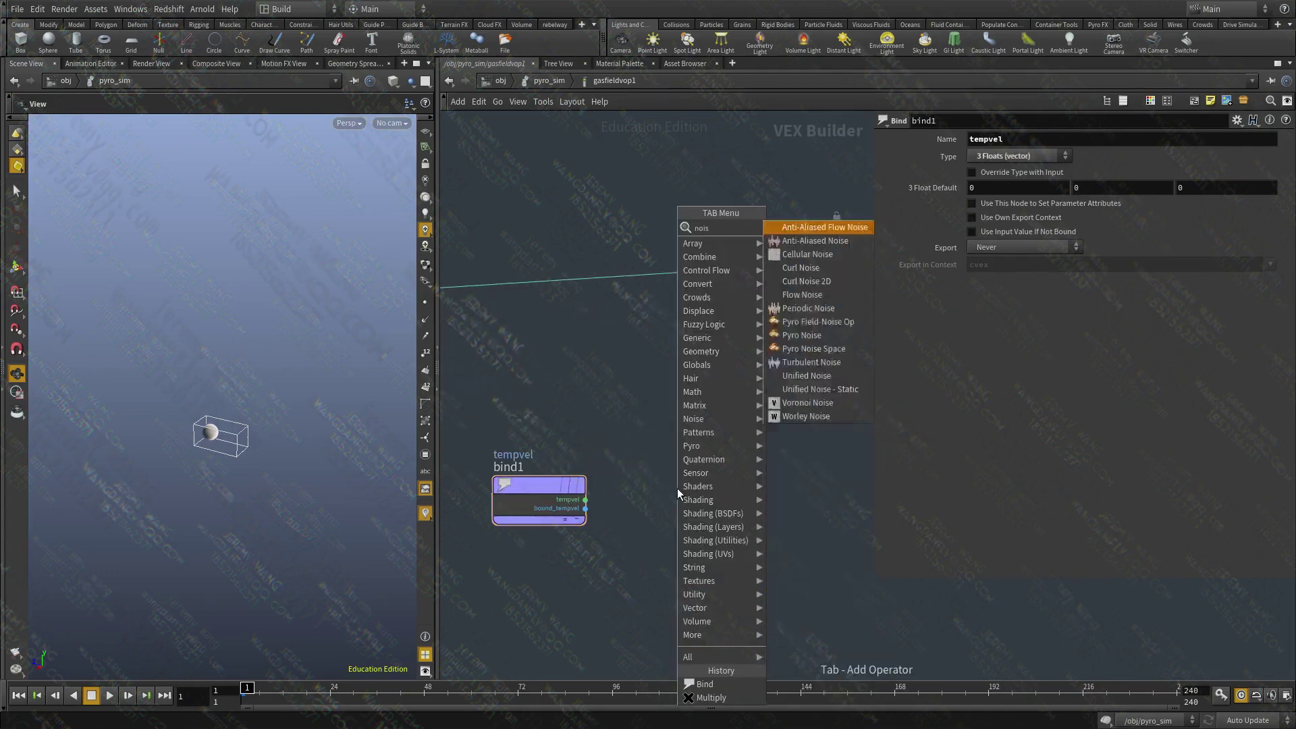
key(Down)
key(Return)
click(678, 493)
drag(678, 488, 754, 488)
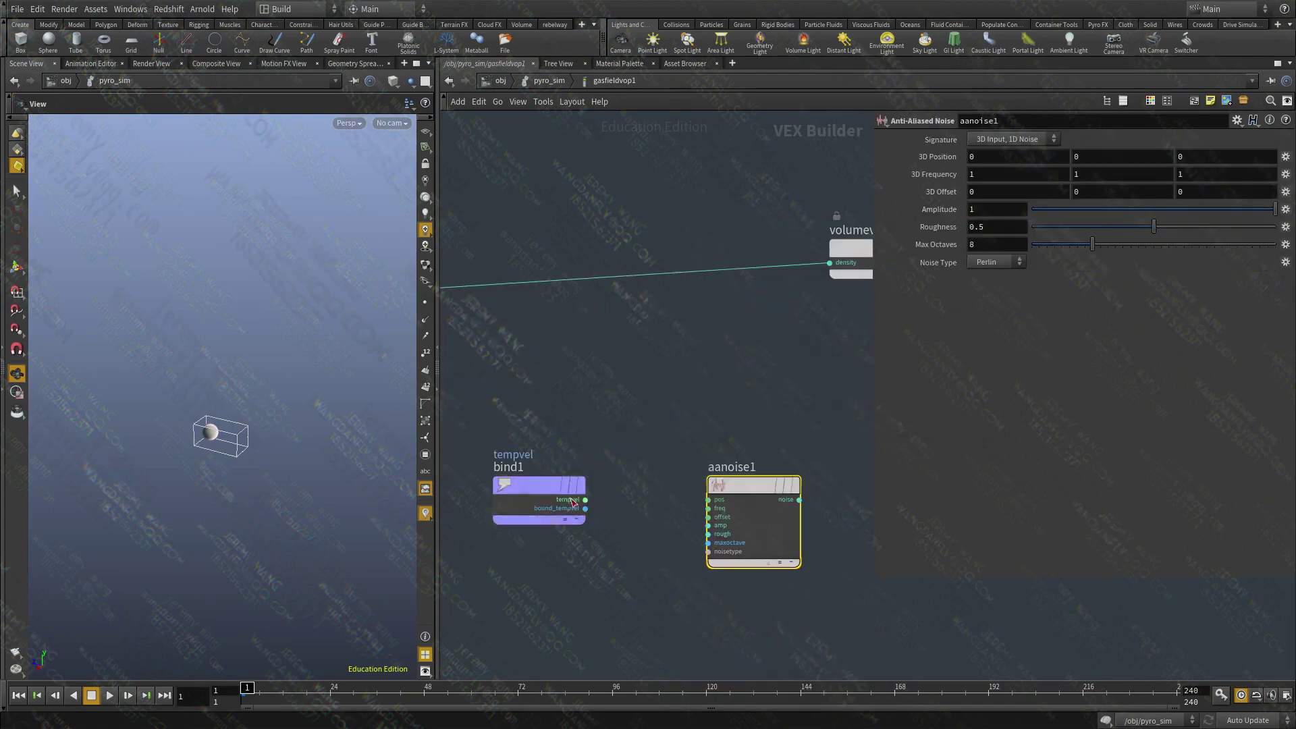
- Connect the Bind's tempvel output to the noise's pos input and set the noise Signature to 3D Input, 3D Noise
click(585, 500)
click(707, 500)
middle_drag(707, 507, 624, 464)
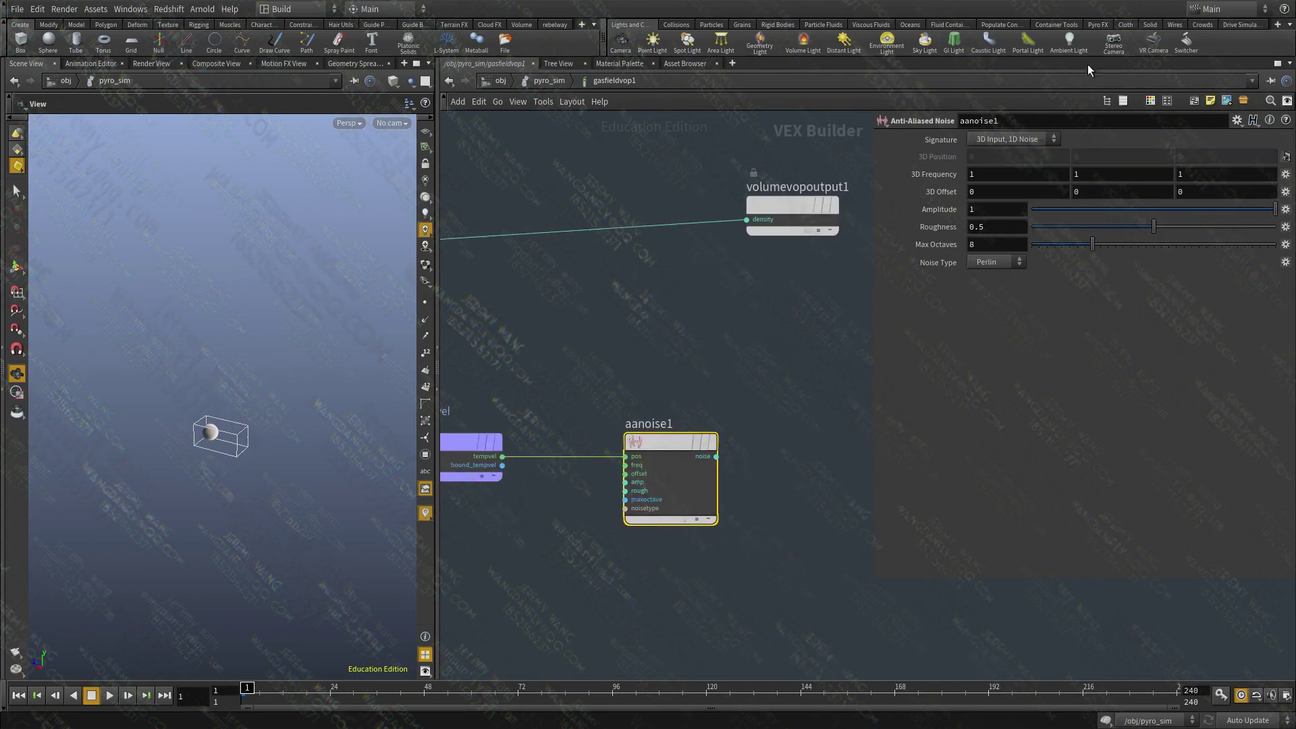
click(1023, 145)
click(1009, 165)
- Add a Bind Export node after the Anti-Aliased Noise and connect the noise output to its input
scroll(777, 533, down, 2)
key(Tab)
text(binde)
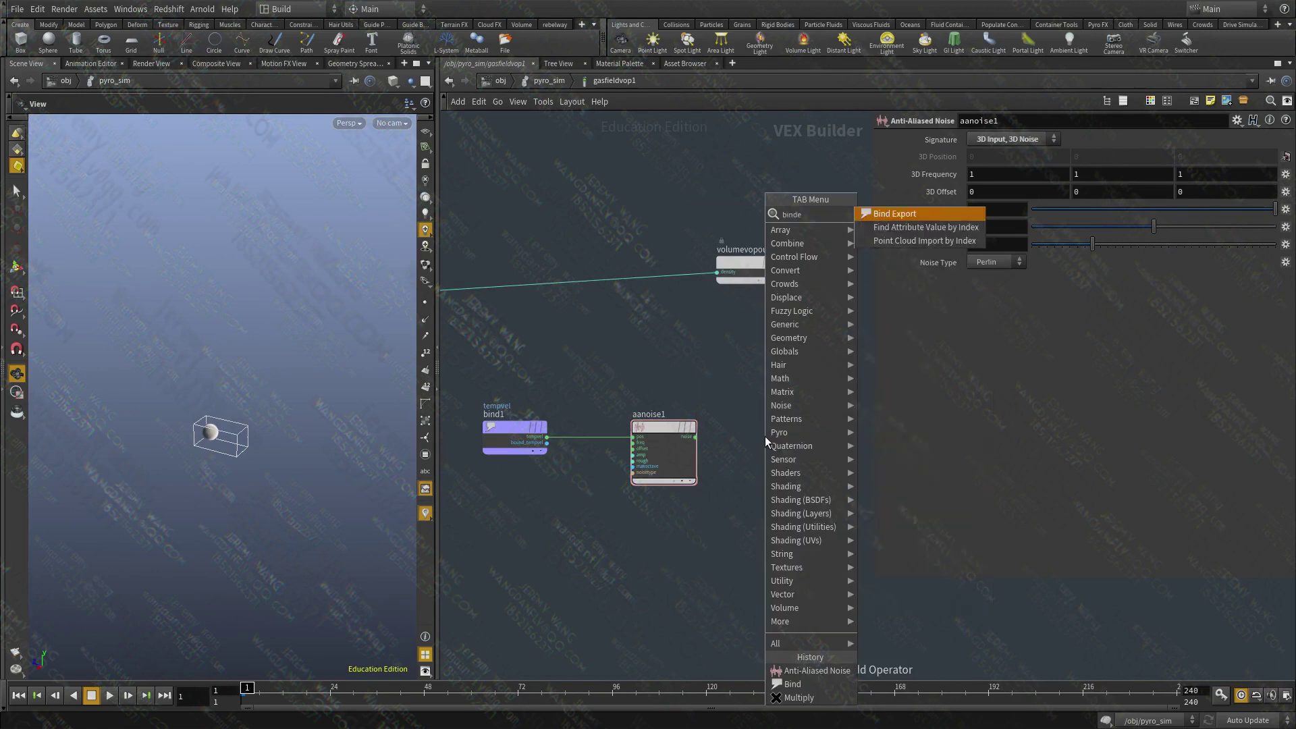
key(Return)
click(765, 437)
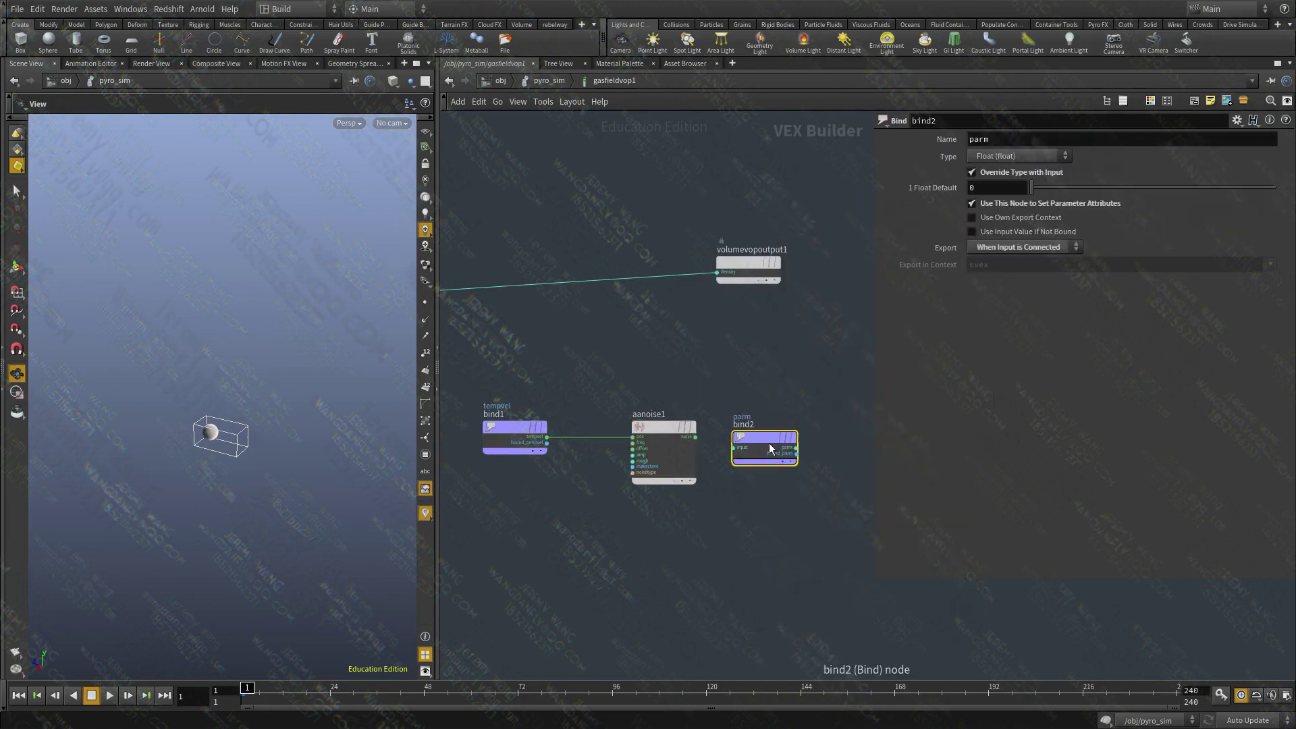
drag(769, 443, 792, 432)
click(688, 429)
mouse_move(692, 429)
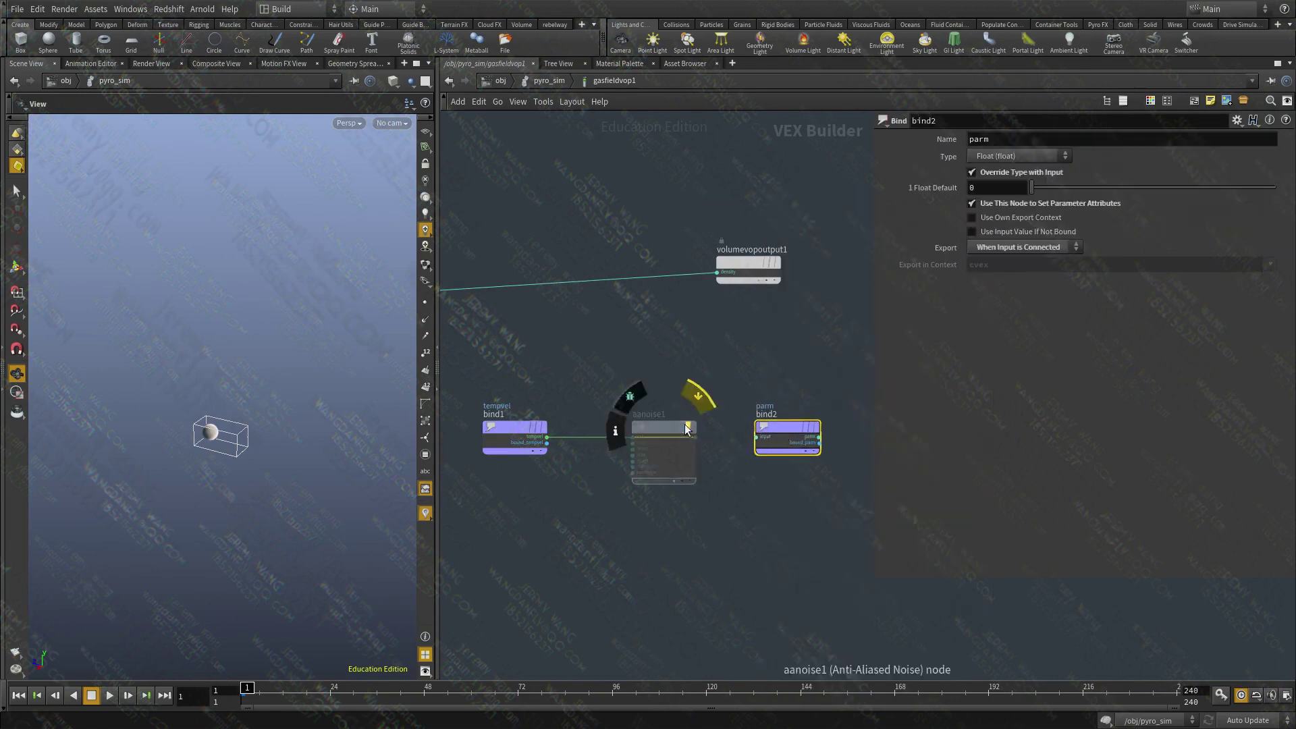
click(689, 427)
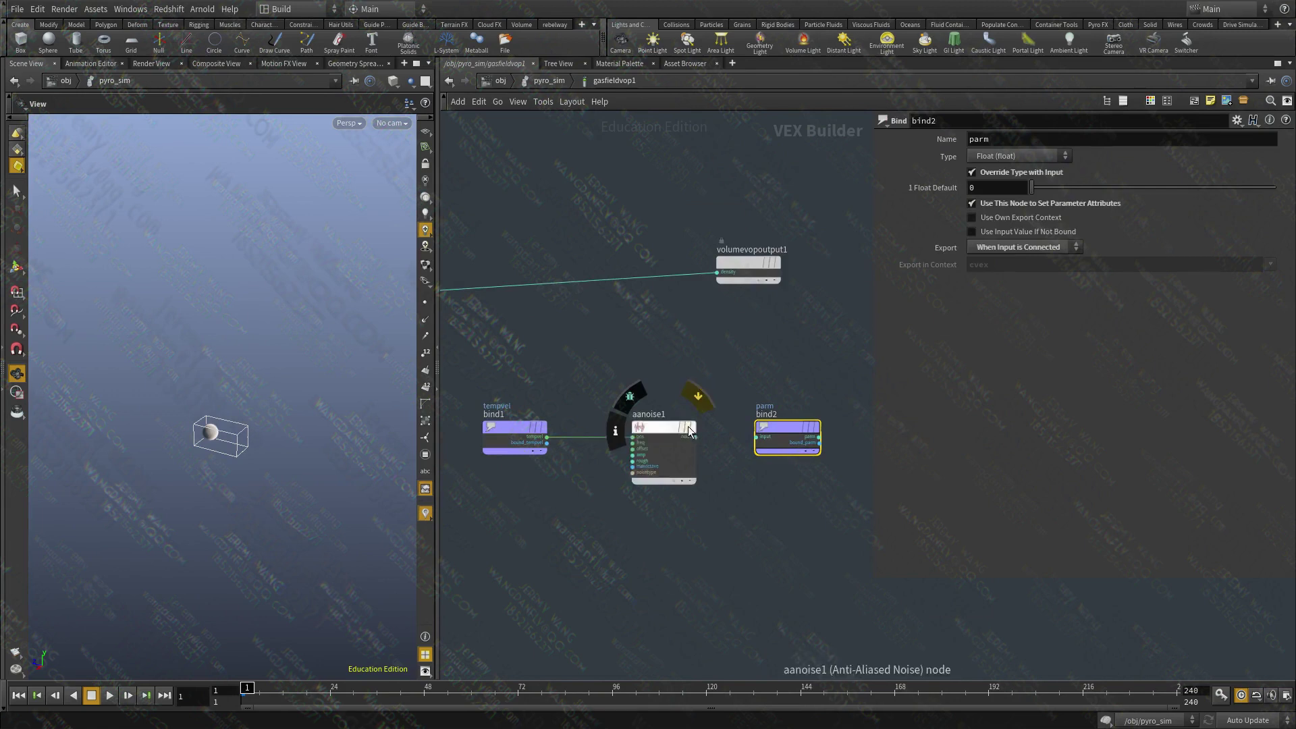
click(695, 437)
click(756, 437)
middle_drag(733, 491, 725, 494)
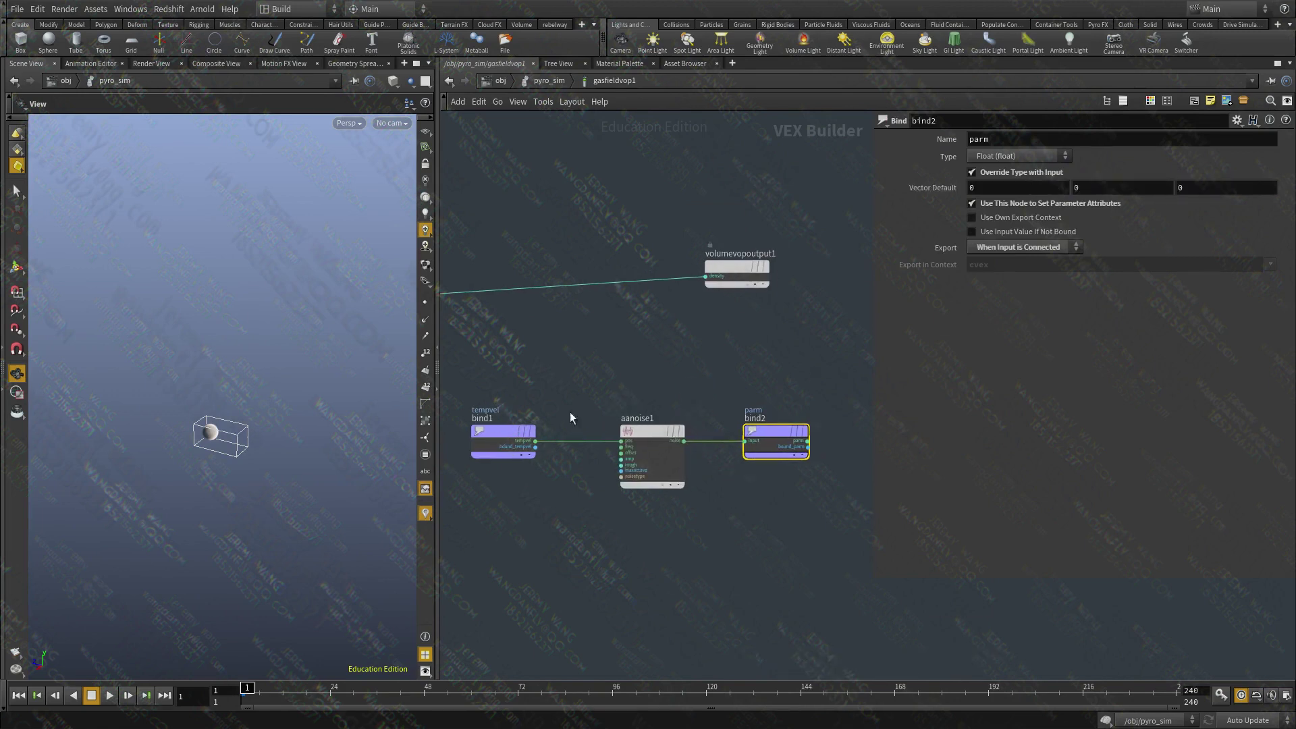
- Set the Bind Export's Name to tempvel and its Type to 3 Floats (vector)
click(503, 432)
click(800, 449)
double_click(993, 138)
text(tempvel)
click(1007, 160)
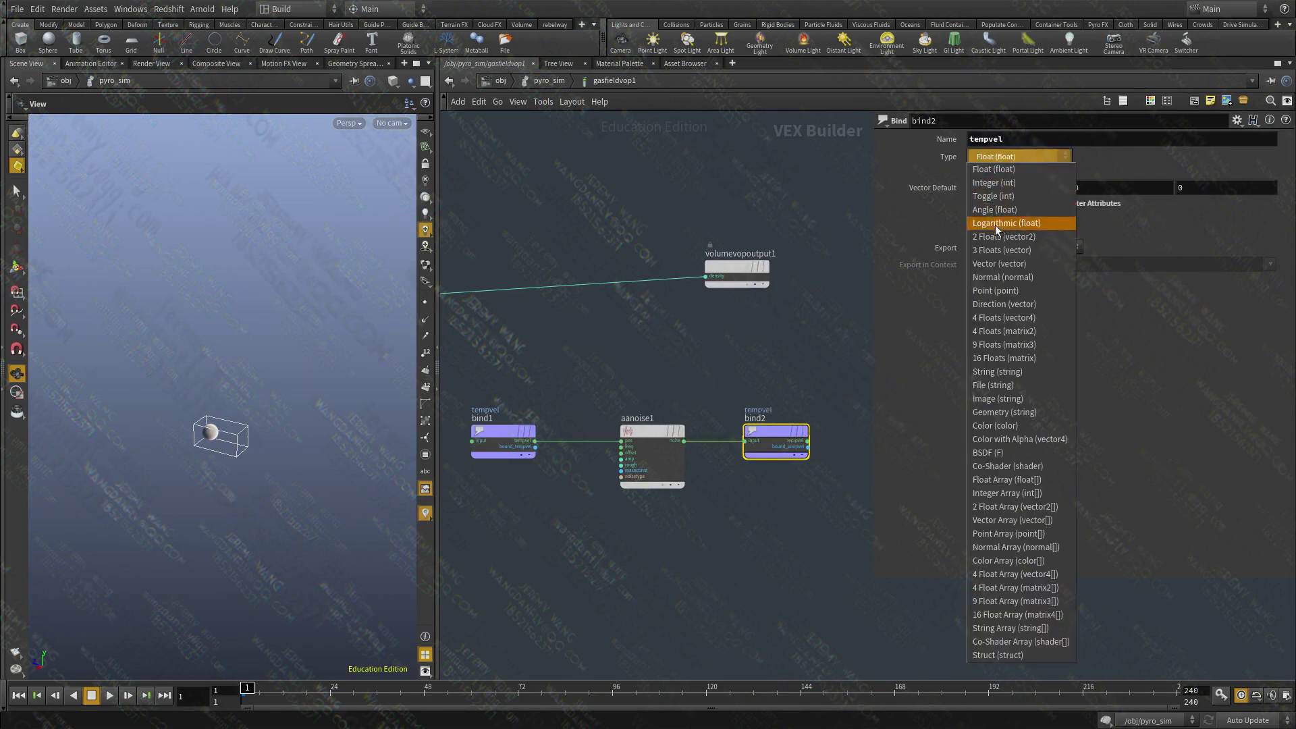
click(993, 251)
middle_drag(603, 488, 670, 441)
scroll(671, 442, up, 2)
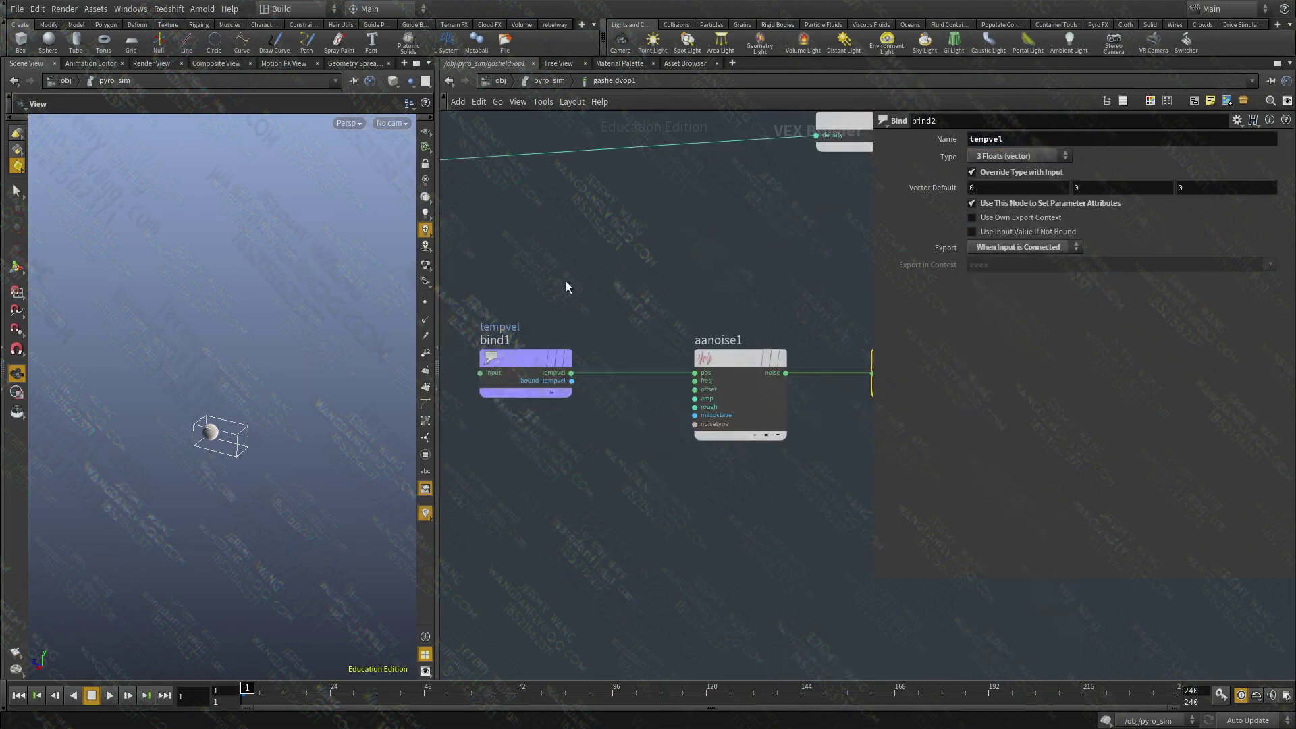
key(Tab)
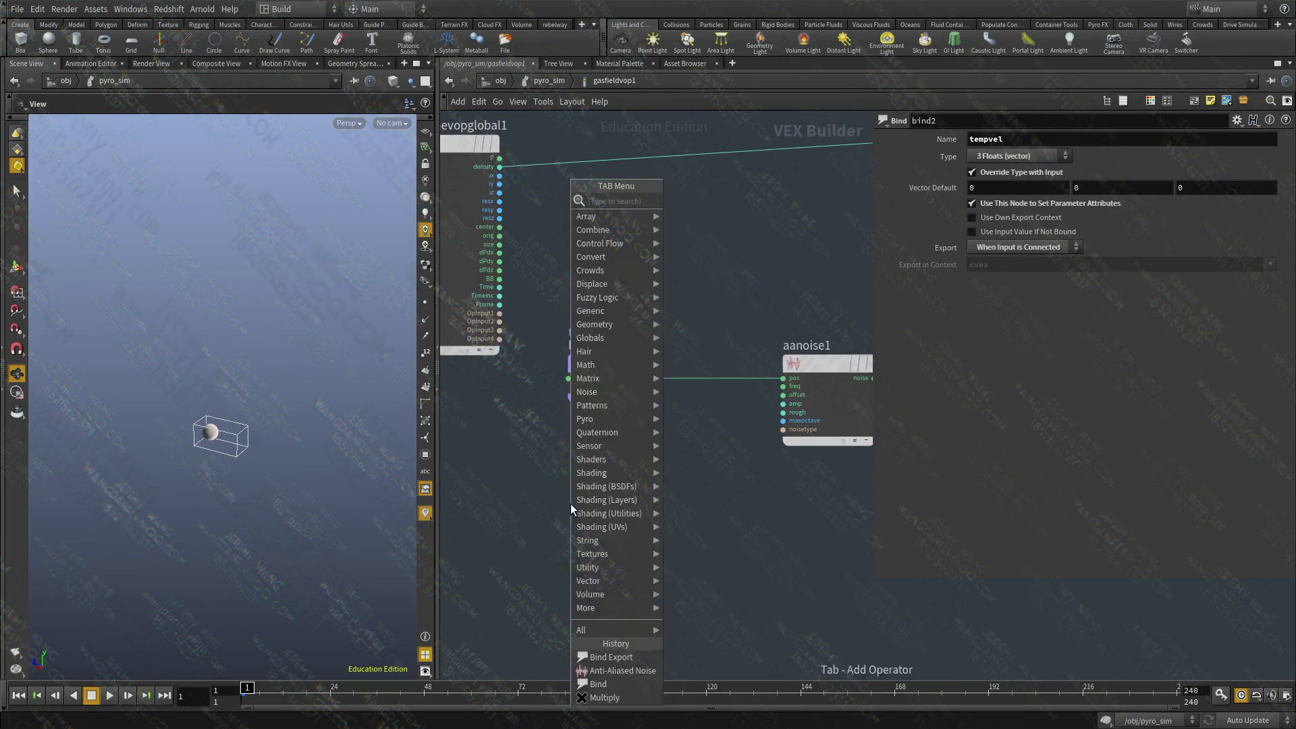
key(Escape)
key(Tab)
key(Escape)
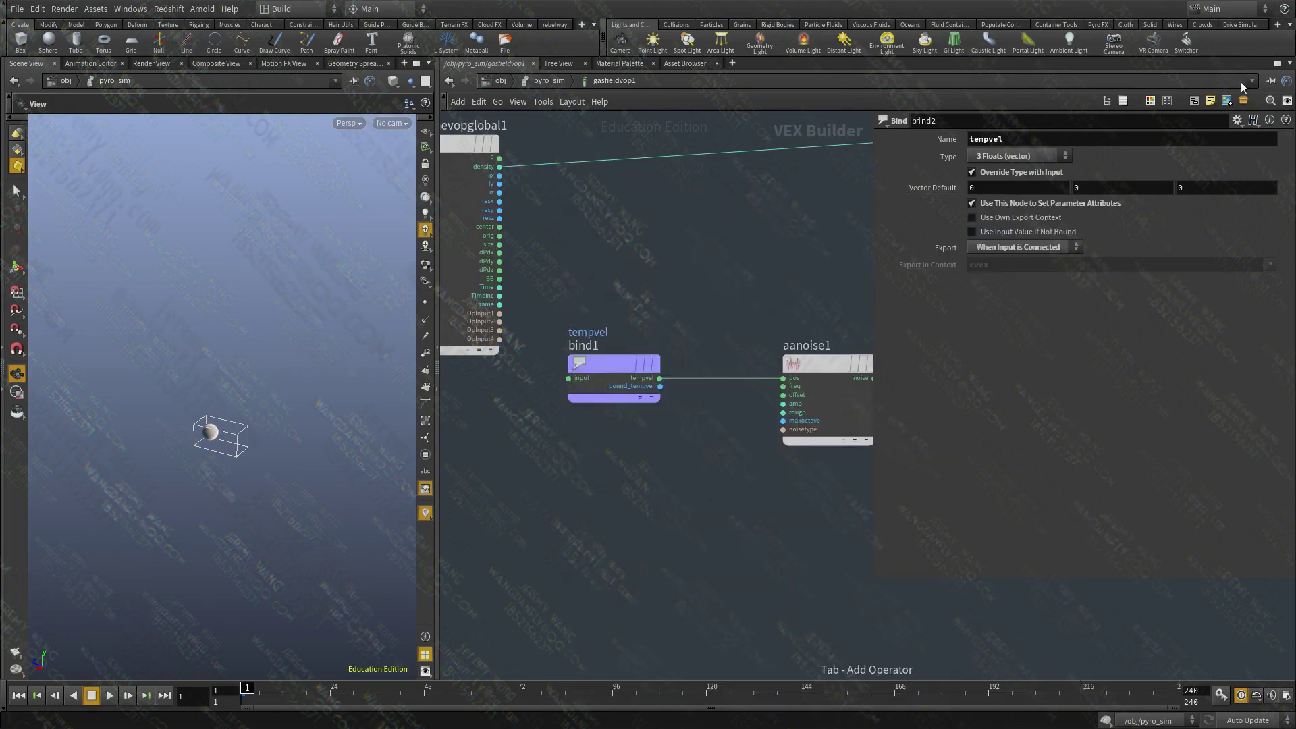
- Add a sticky note below the bind1 node reading "I contain the gradient information which is like a normal for the volume"
drag(836, 275, 482, 453)
drag(633, 435, 601, 415)
double_click(595, 456)
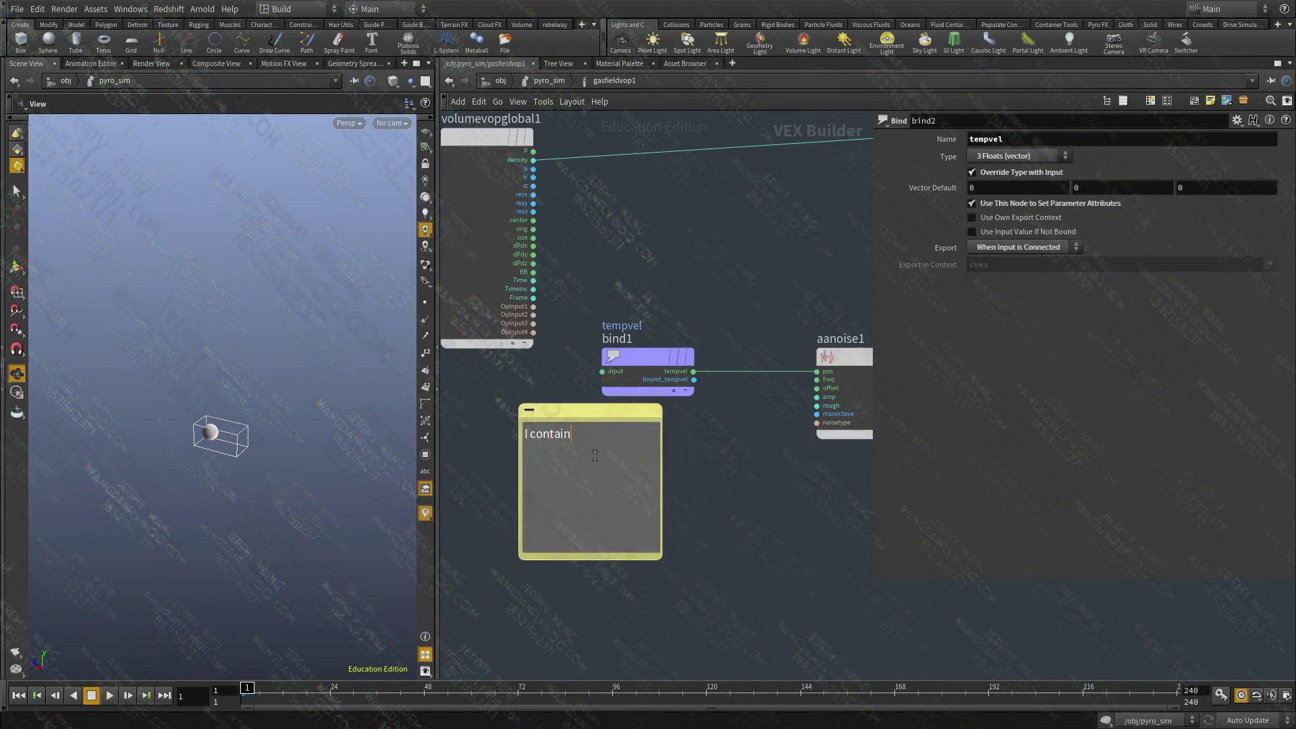
text(I contain the gradient information which is like a normal for the volume)
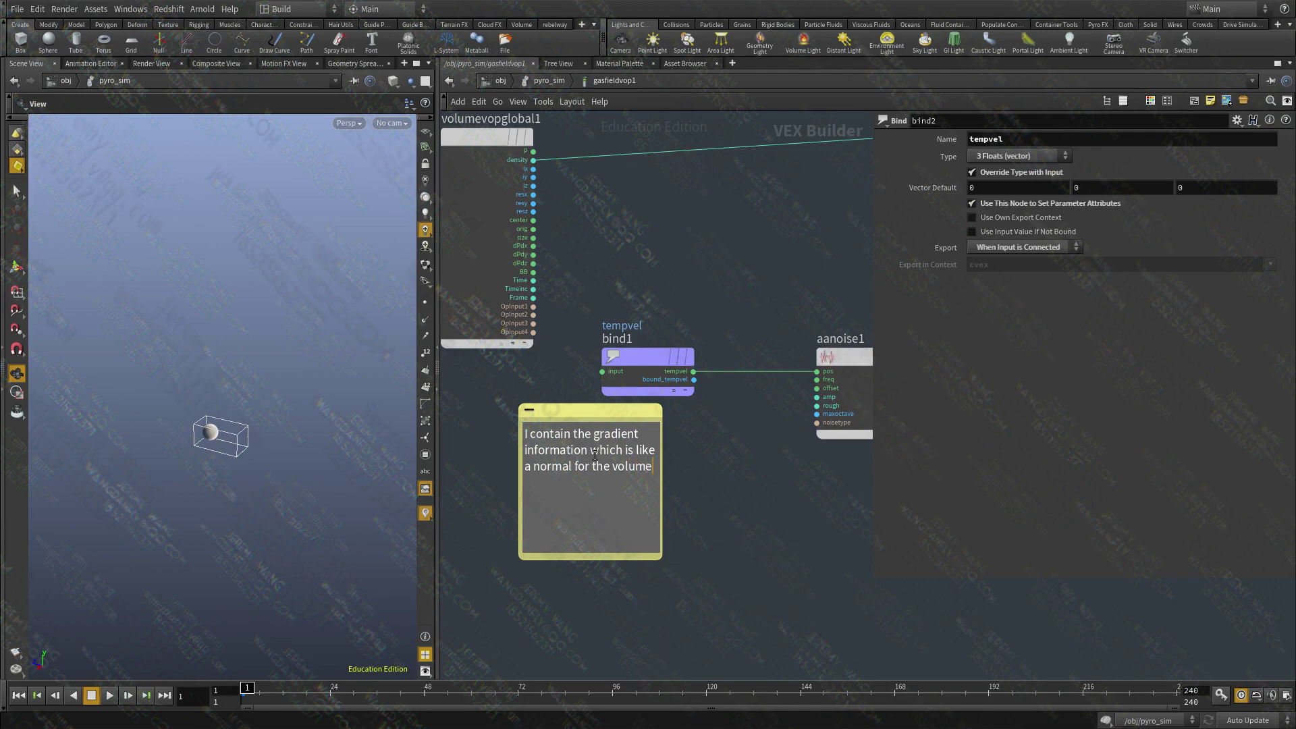
click(695, 485)
scroll(836, 420, up, 1)
drag(651, 288, 581, 485)
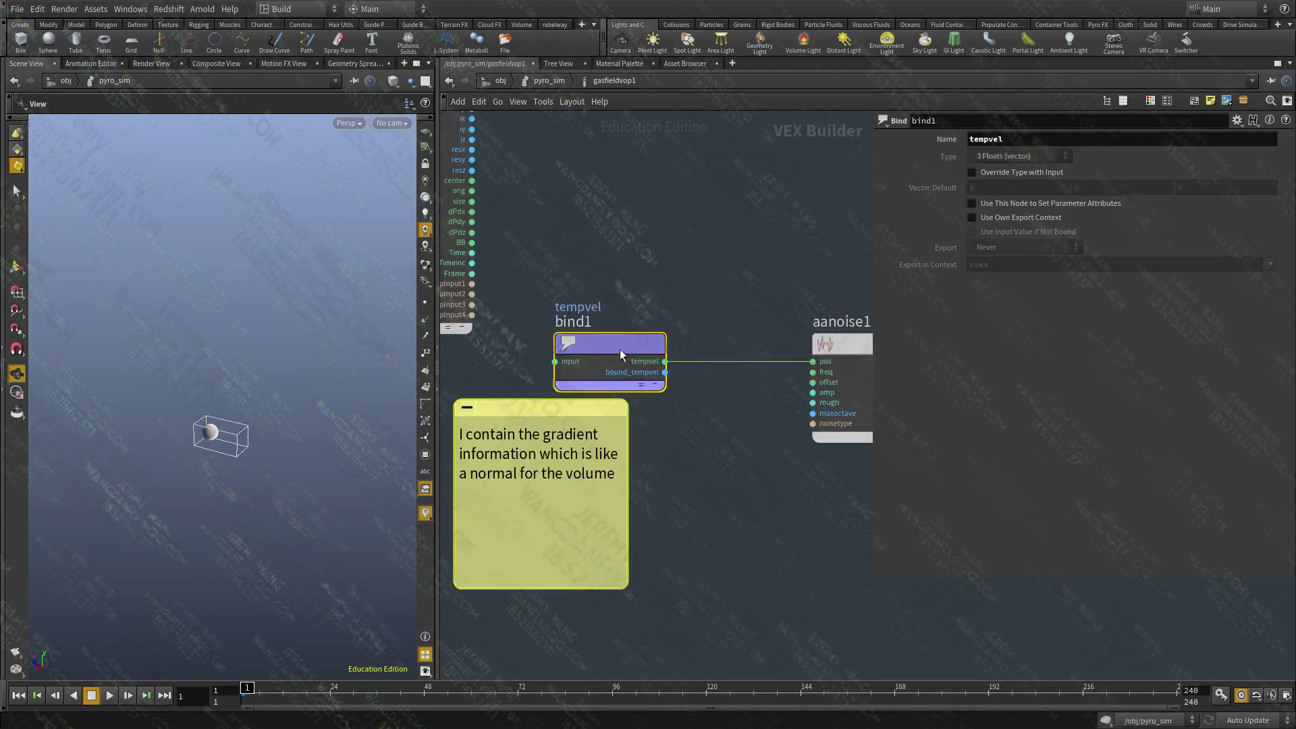
- Review the parameters of the Anti-Aliased Noise node and the tempvel Bind Export that receives its noise output
scroll(605, 494, down, 5)
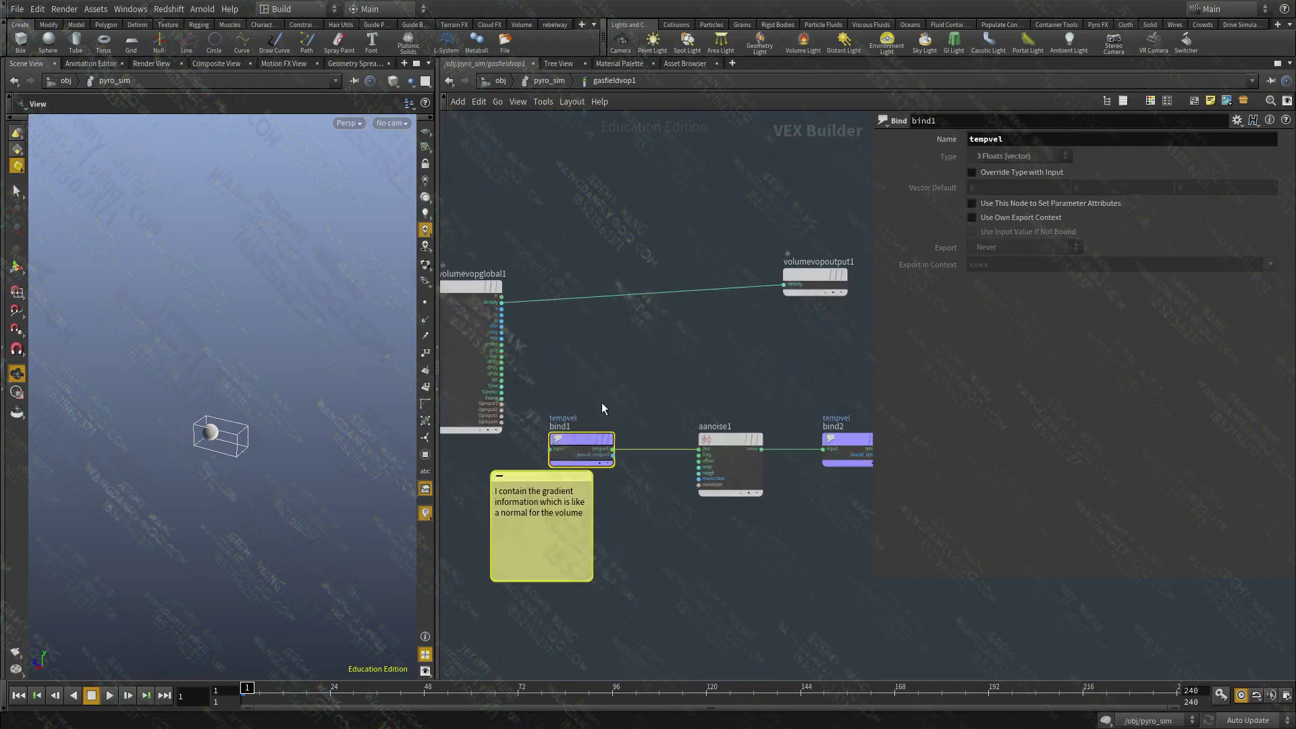
middle_drag(723, 420, 613, 386)
click(613, 389)
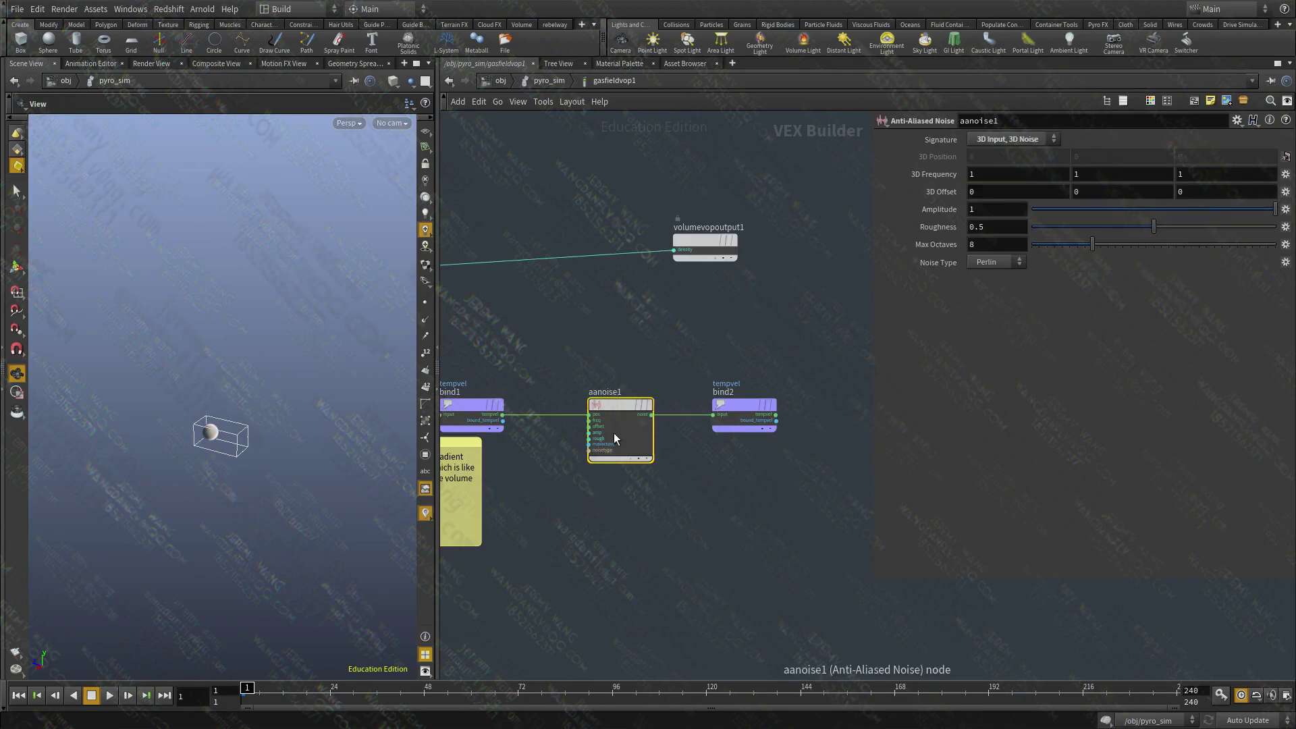
middle_drag(720, 503, 703, 500)
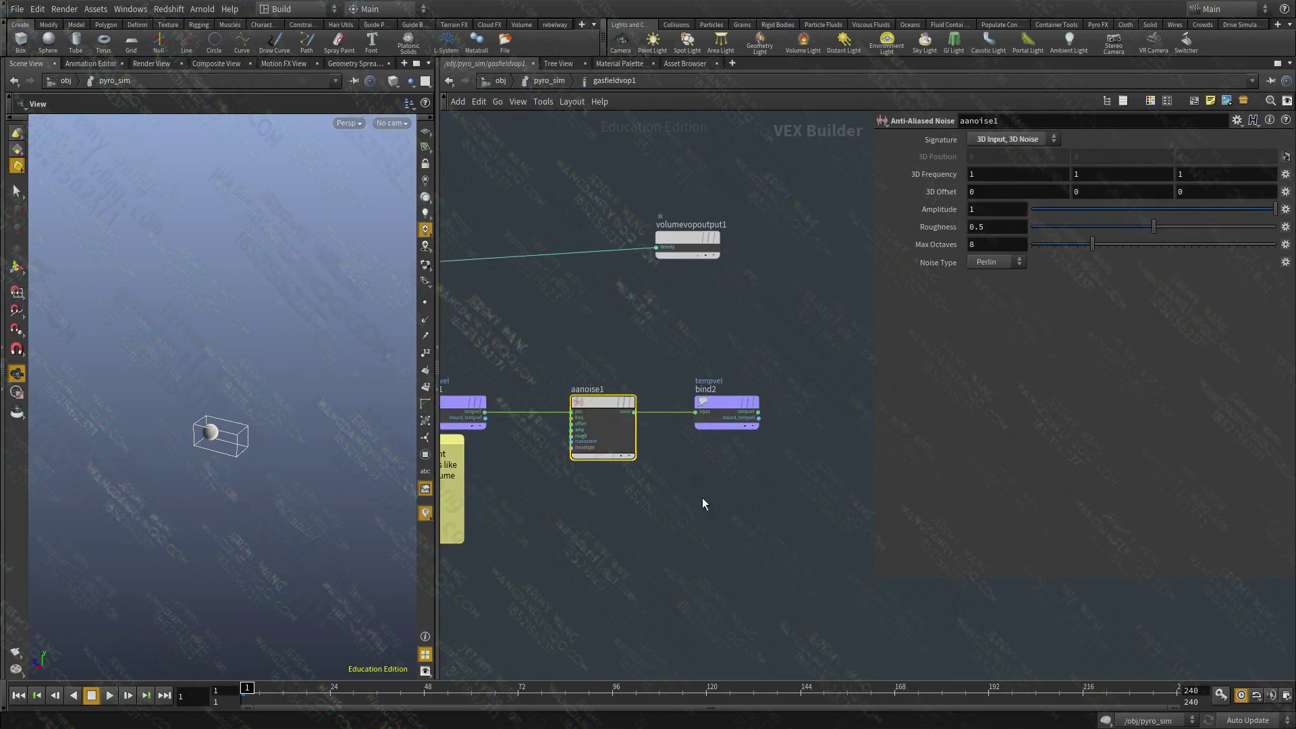
drag(732, 512, 702, 413)
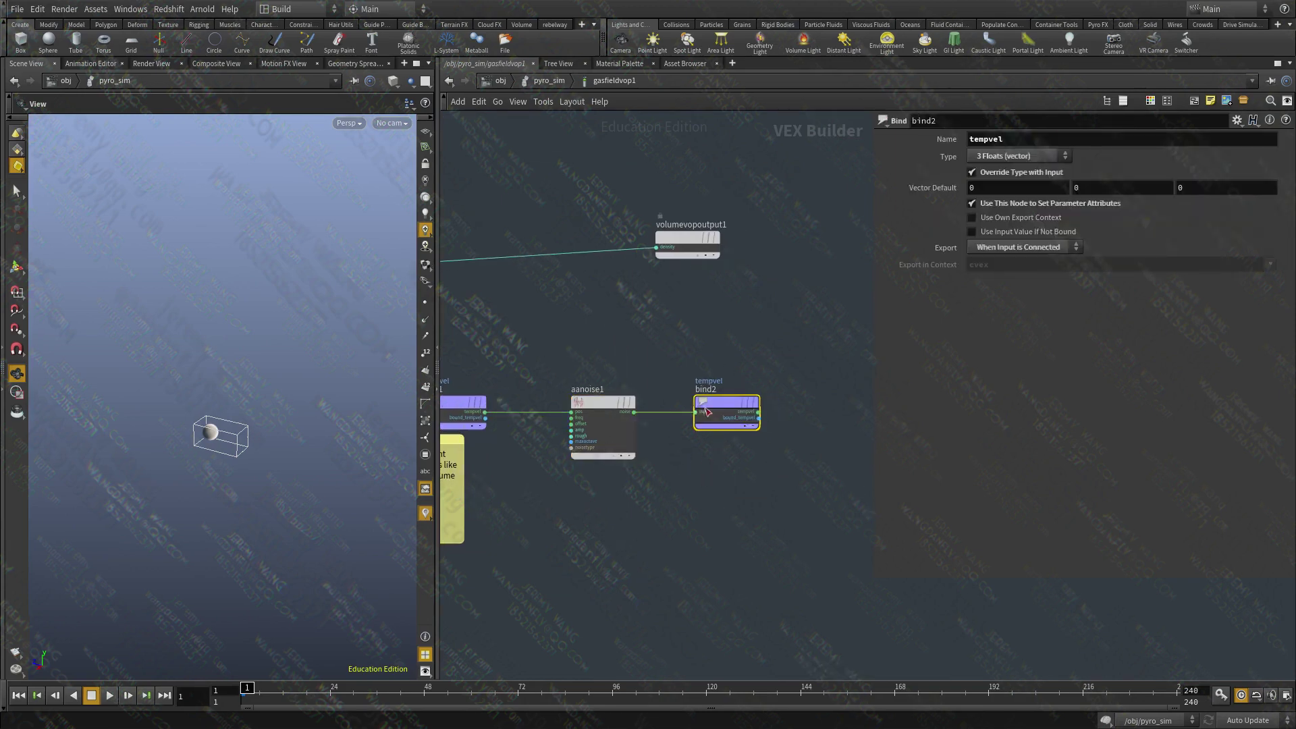
middle_drag(739, 458, 714, 475)
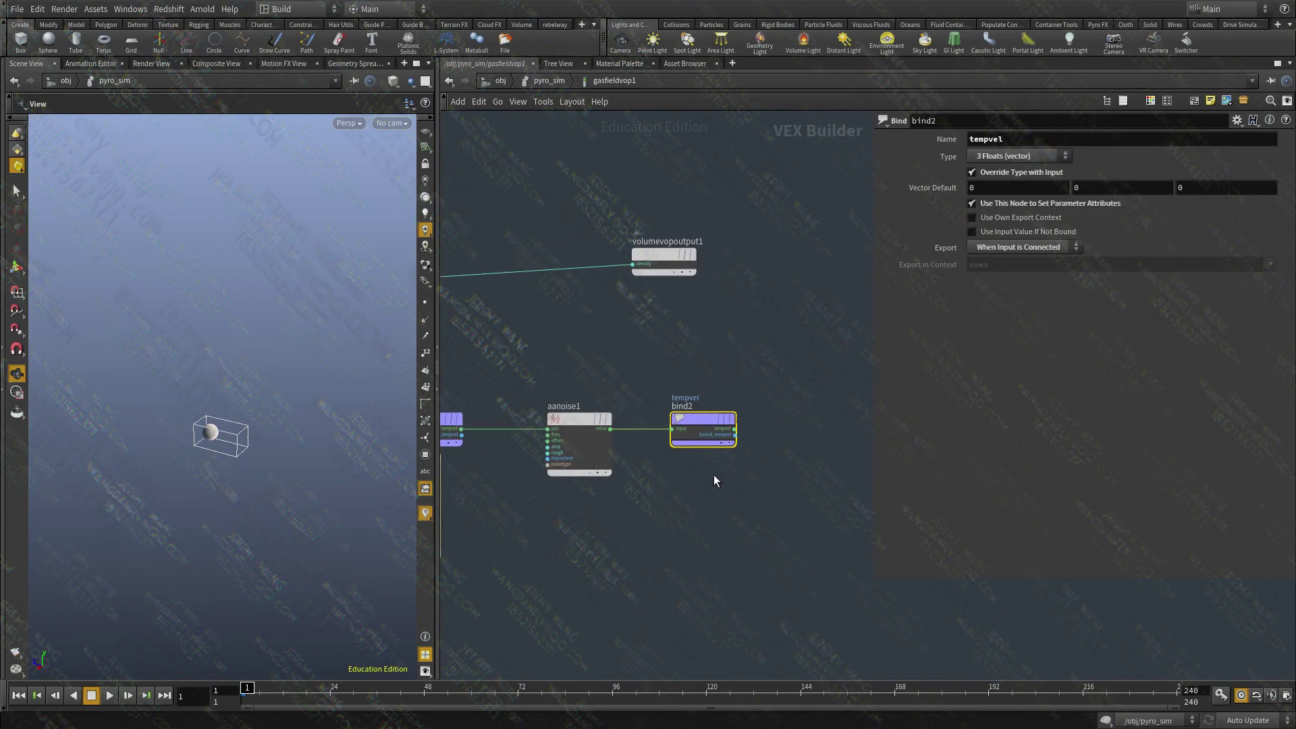
- Return to the pyro_sim network and set the Radius of gasblur1 to .4
key(u)
scroll(702, 464, up, 3)
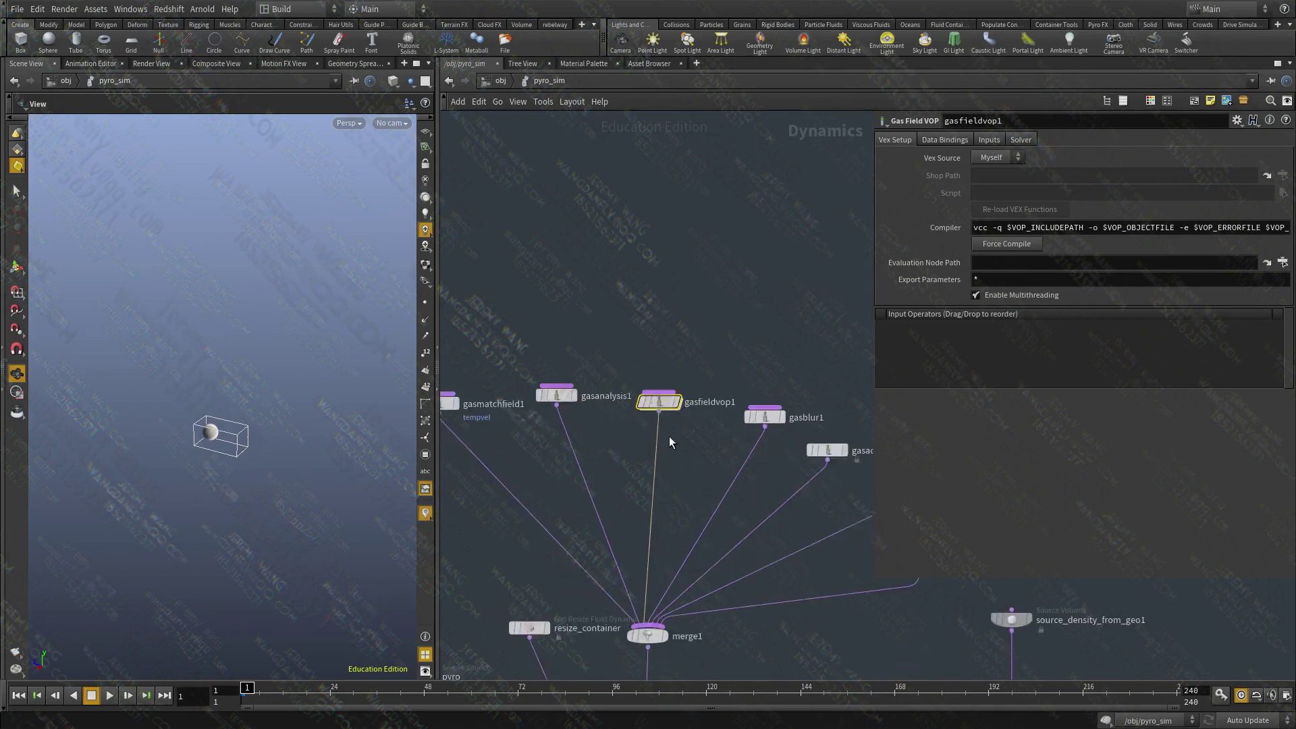
middle_drag(669, 436, 489, 405)
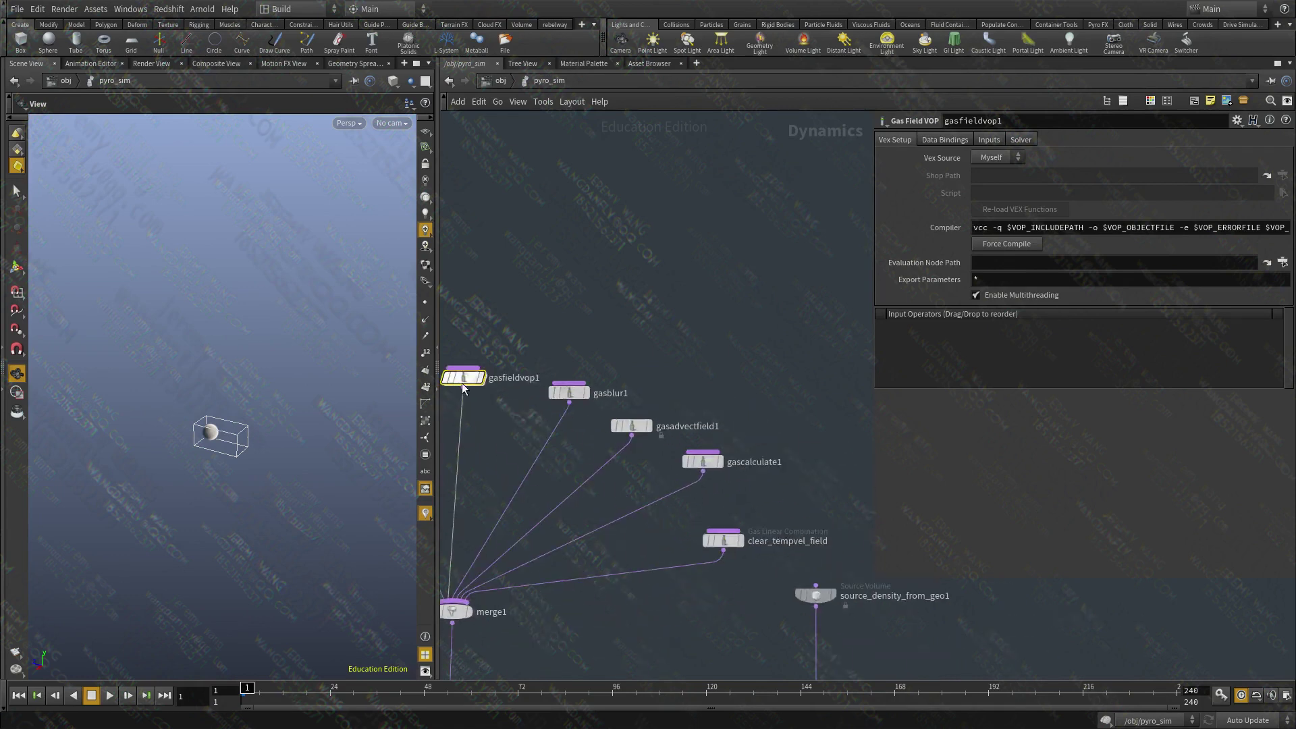
click(569, 392)
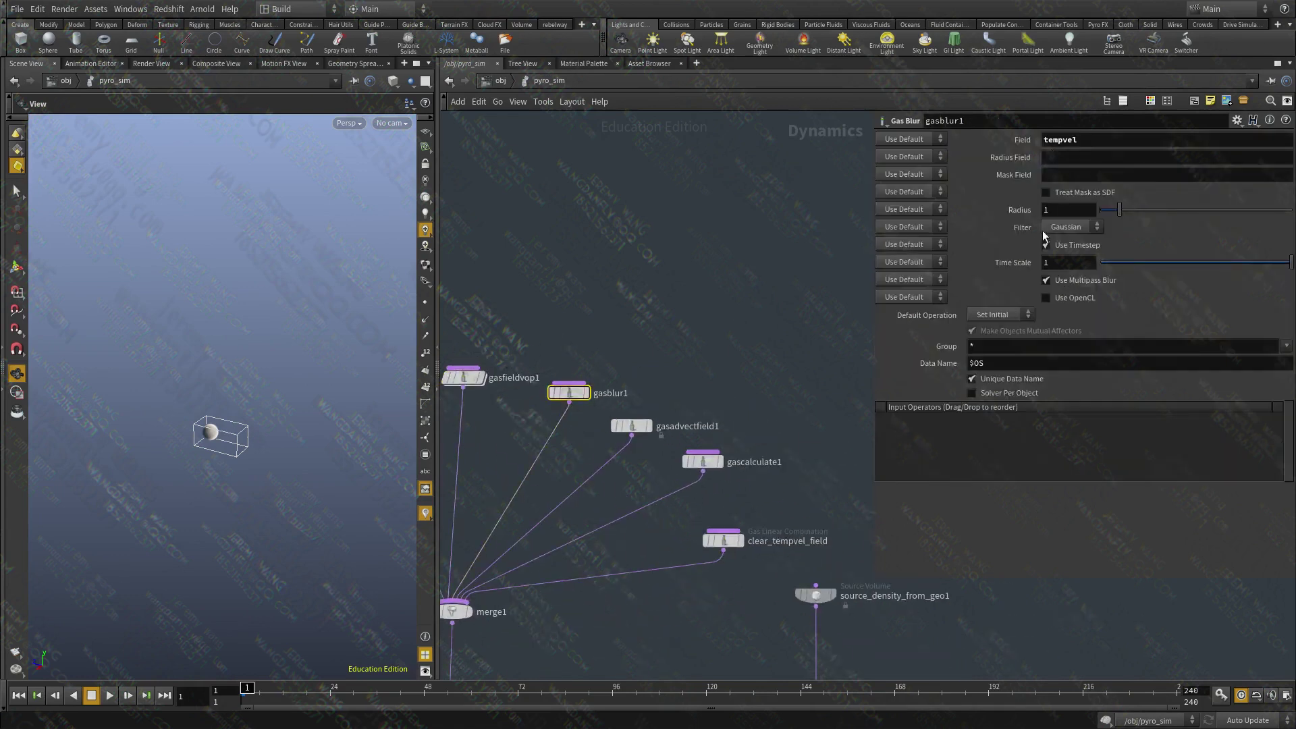
click(1064, 208)
text(.4)
key(Return)
- Review the field settings of gasadvectfield1, gascalculate1 and clear_tempvel_field
middle_drag(571, 411, 567, 349)
click(637, 361)
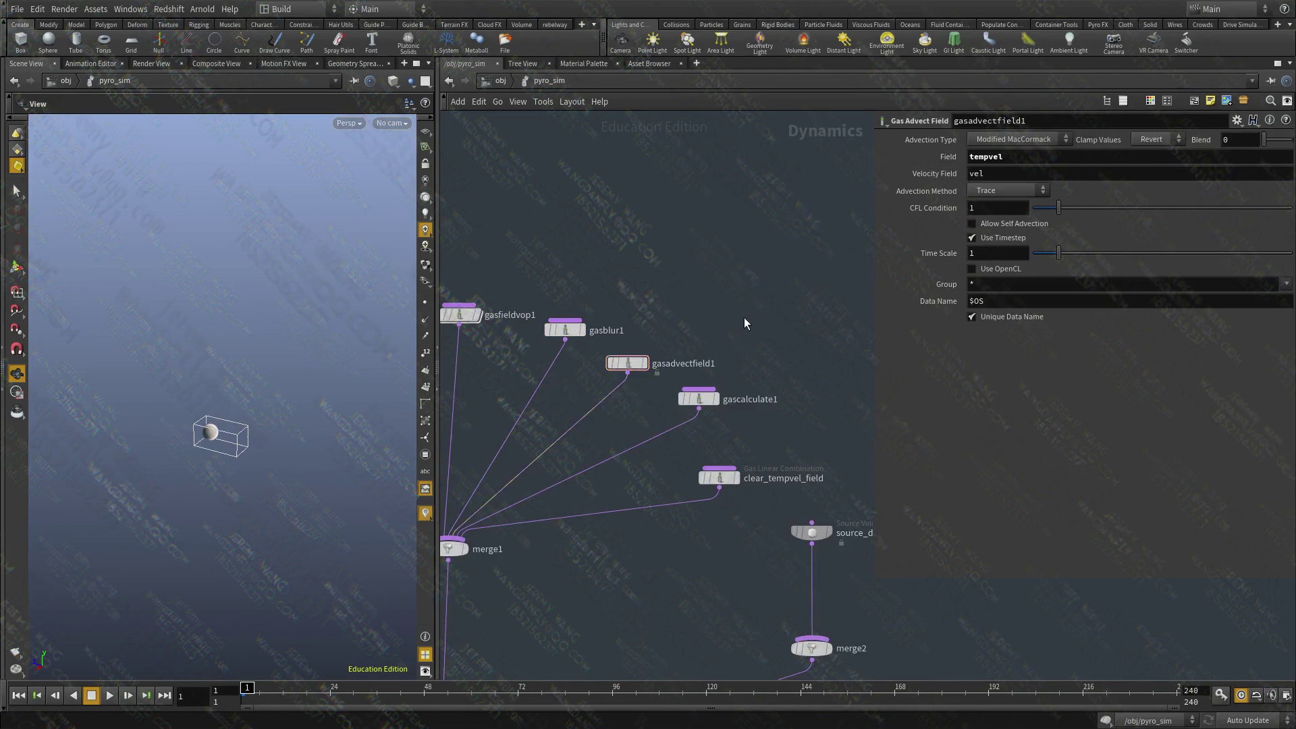
drag(762, 289, 688, 412)
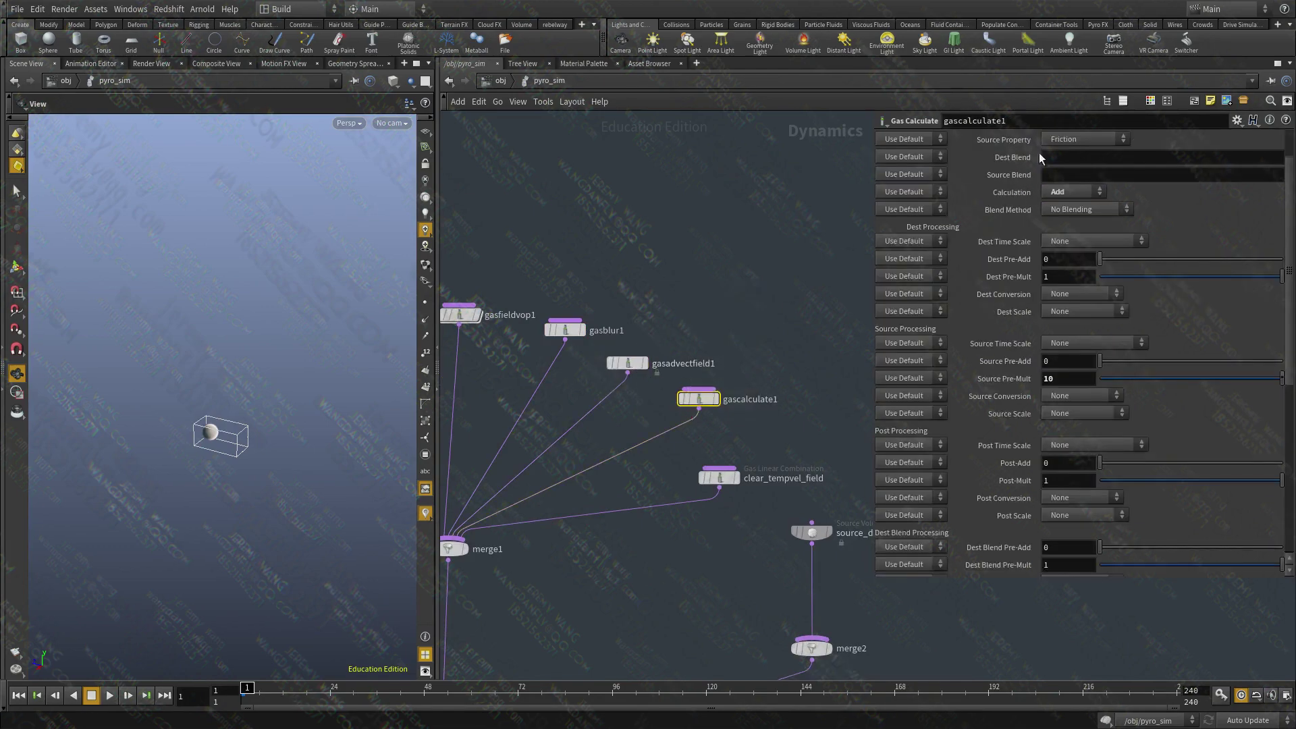
scroll(1039, 157, up, 3)
double_click(1060, 157)
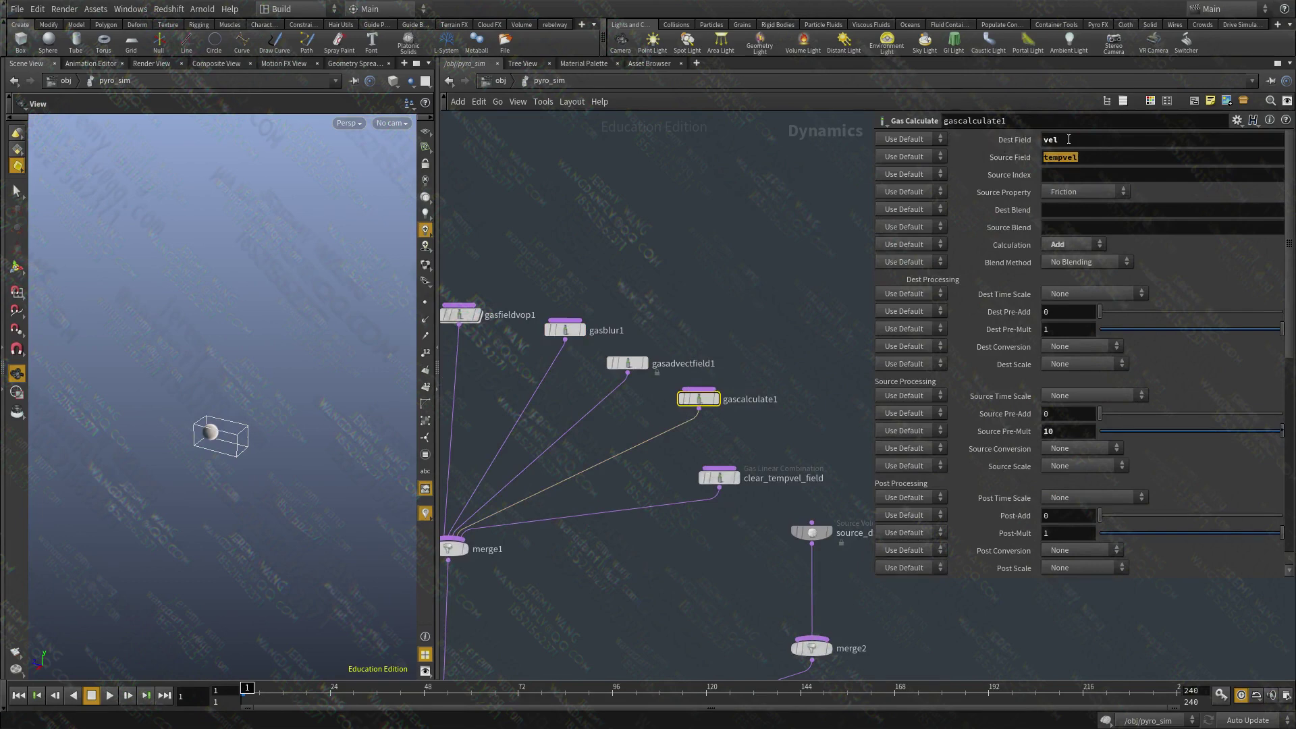
middle_drag(745, 536, 770, 483)
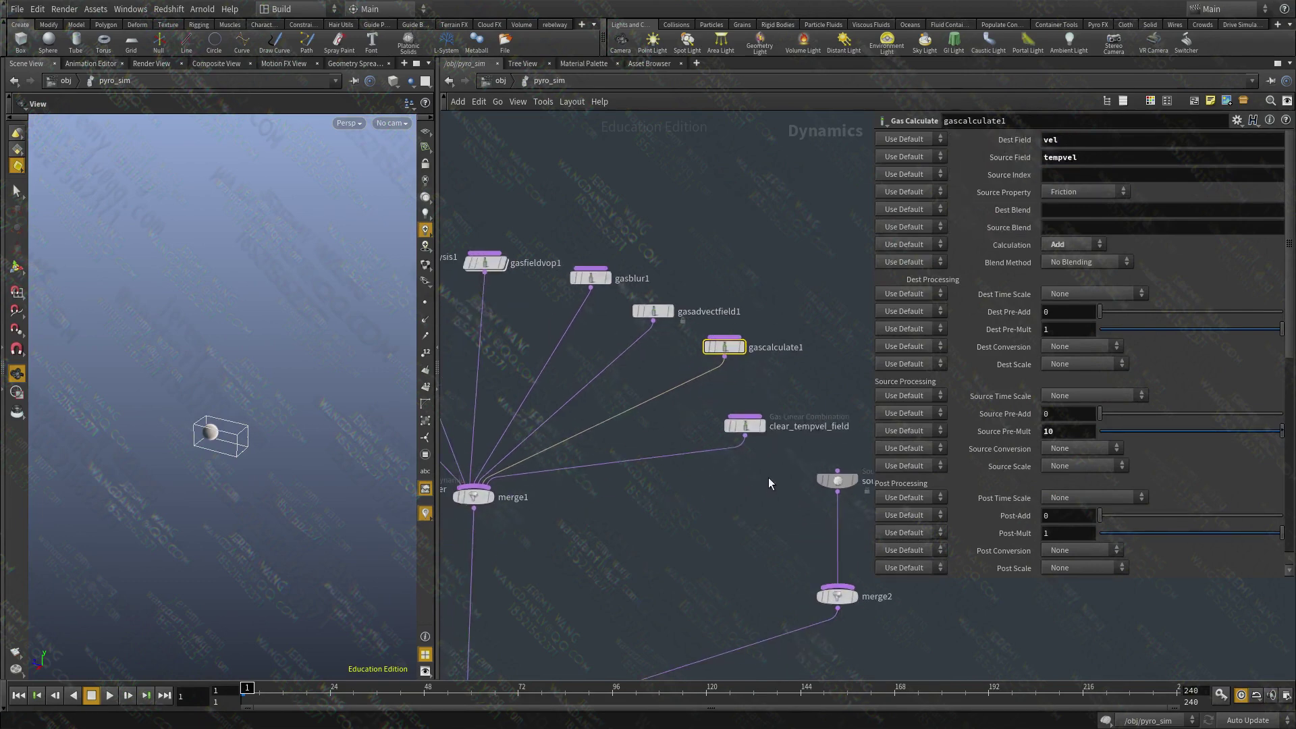
drag(768, 483, 722, 416)
- Examine gasmatchfield1, gasanalysis1 and gasfieldvop1, and follow the merged microsolver chain down to the smoke solver
middle_drag(611, 451, 679, 436)
scroll(740, 405, down, 2)
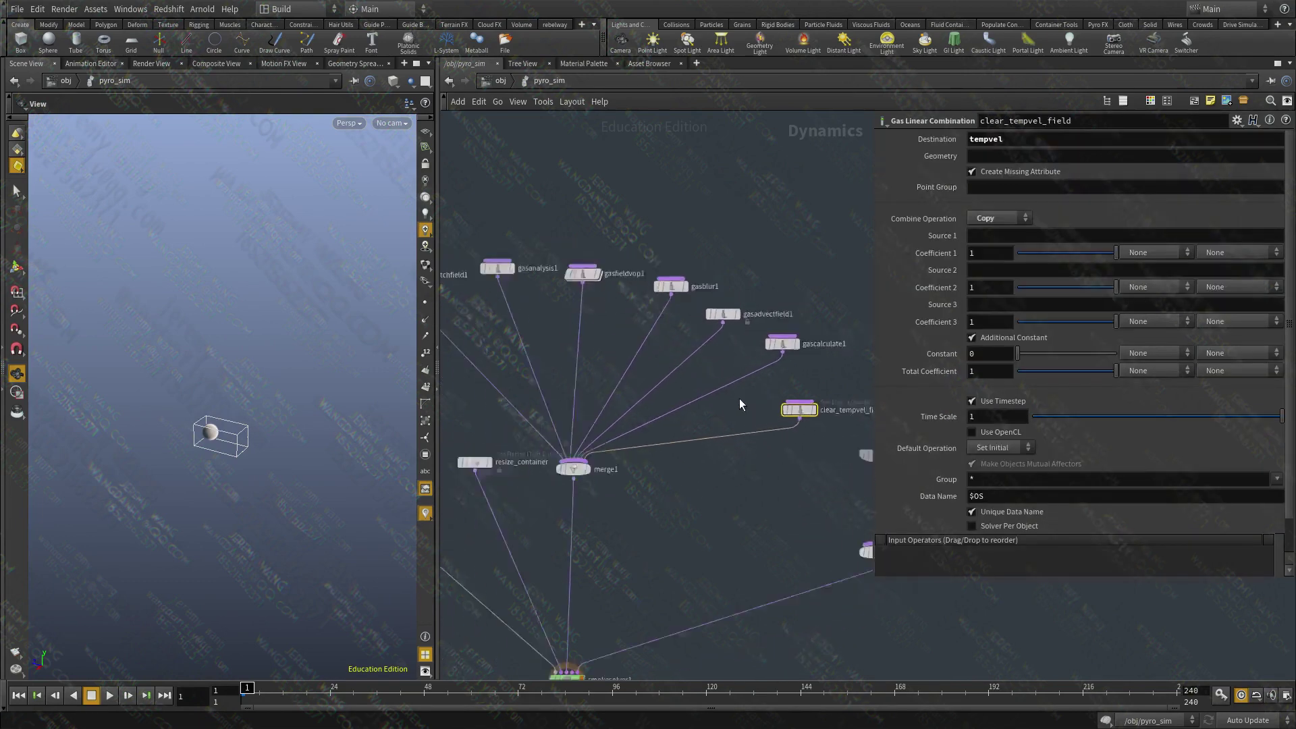
scroll(742, 407, down, 2)
scroll(523, 285, up, 3)
click(497, 311)
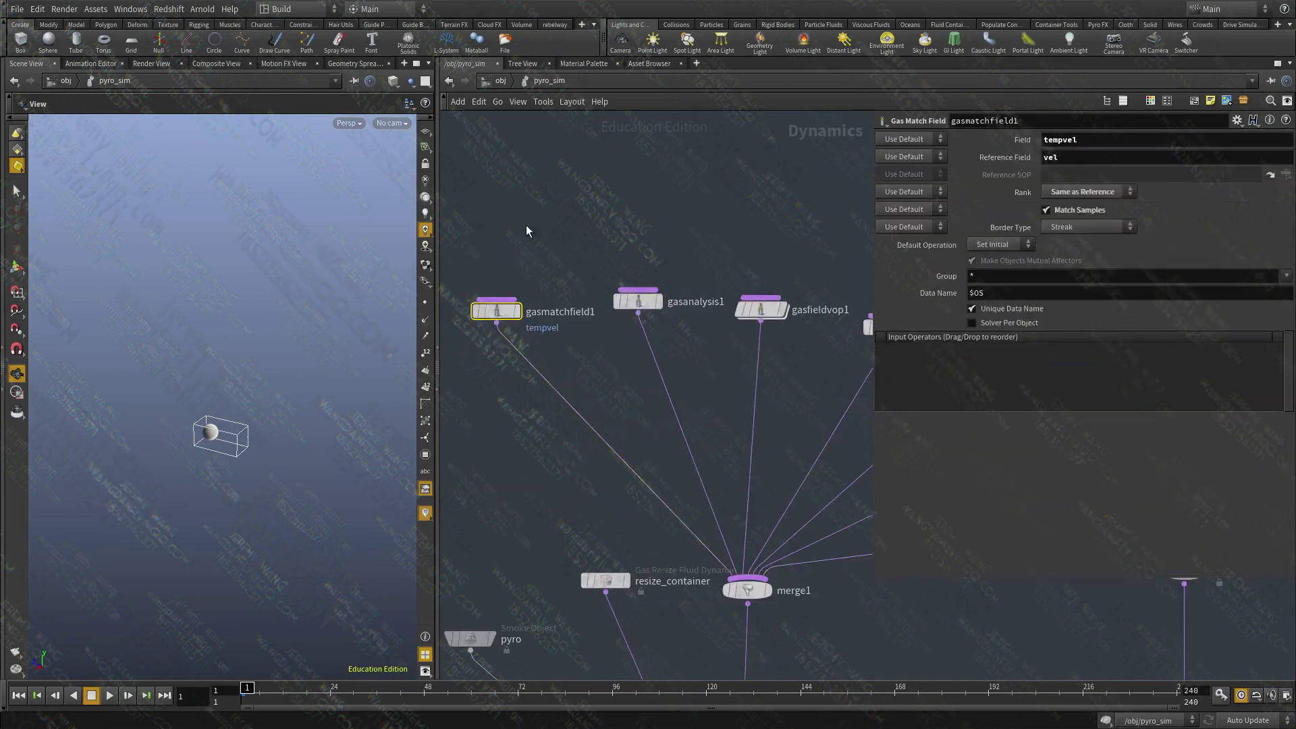
click(638, 301)
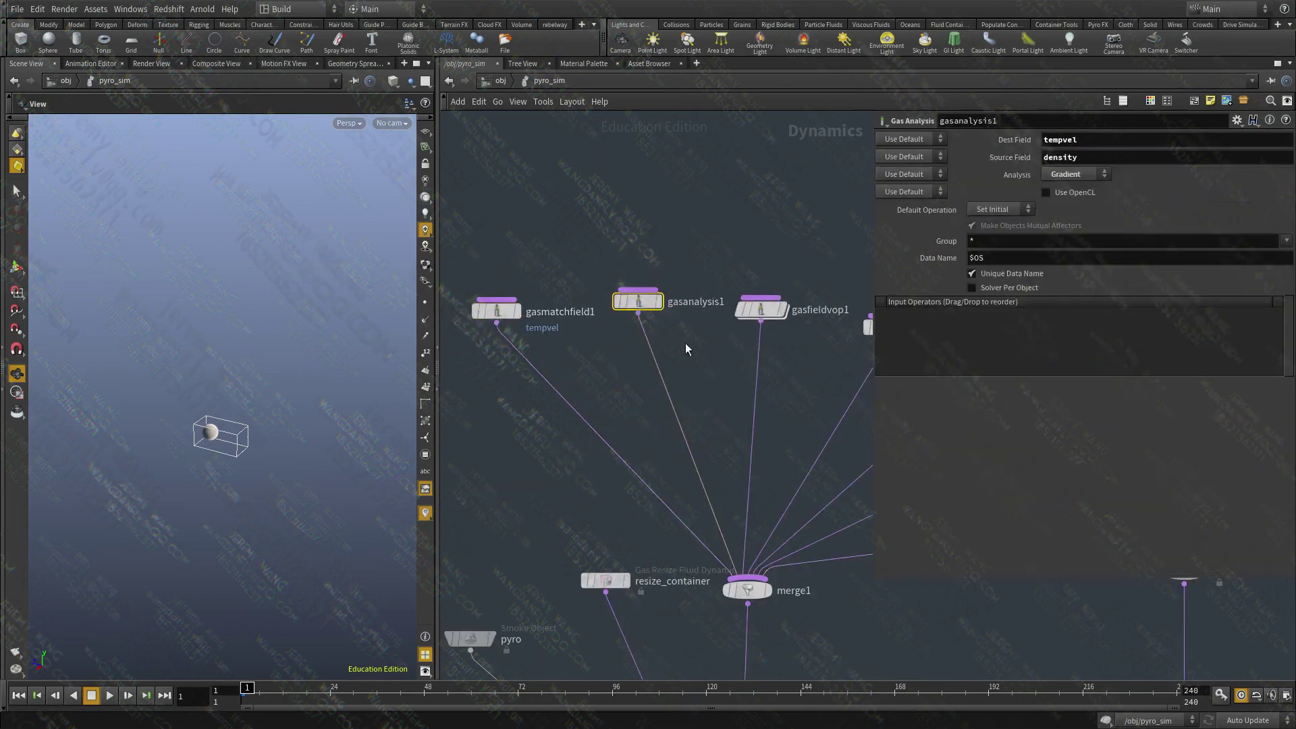
middle_drag(691, 359, 599, 370)
drag(652, 241, 711, 327)
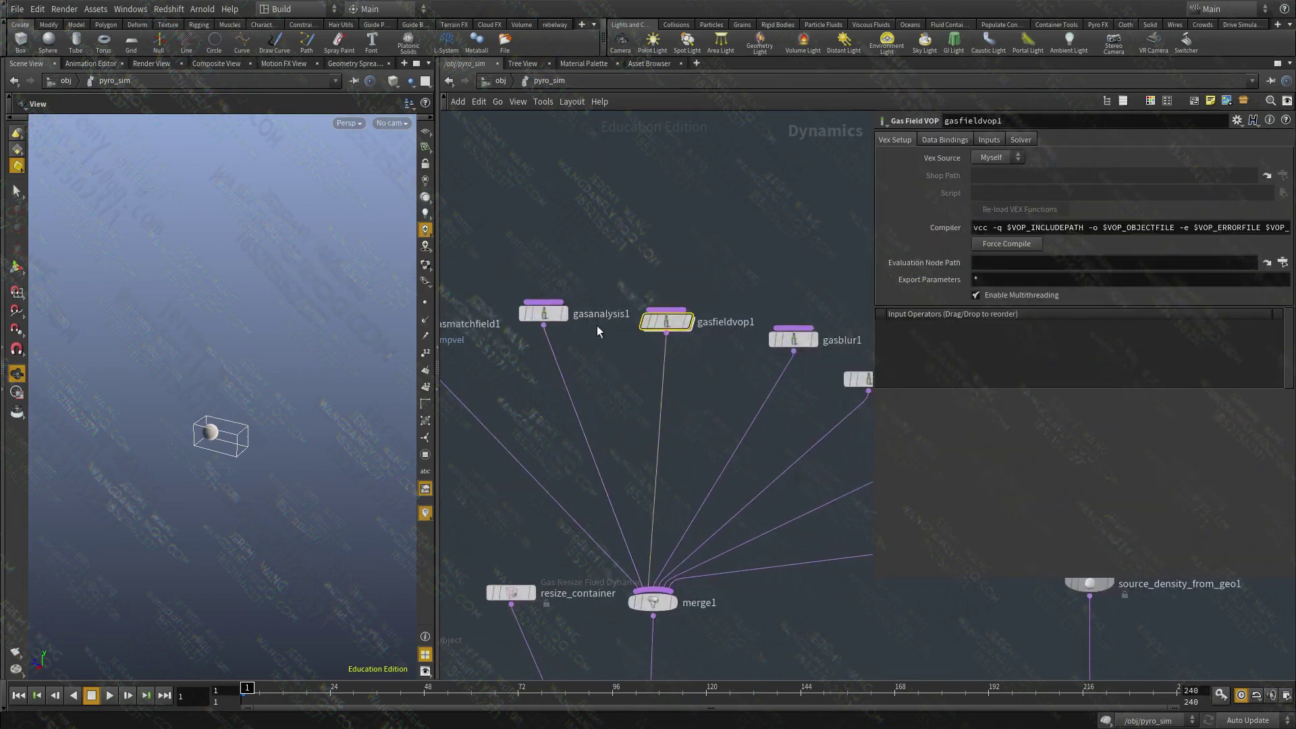
scroll(693, 436, down, 2)
scroll(693, 442, down, 2)
middle_drag(732, 408, 642, 358)
scroll(642, 357, up, 2)
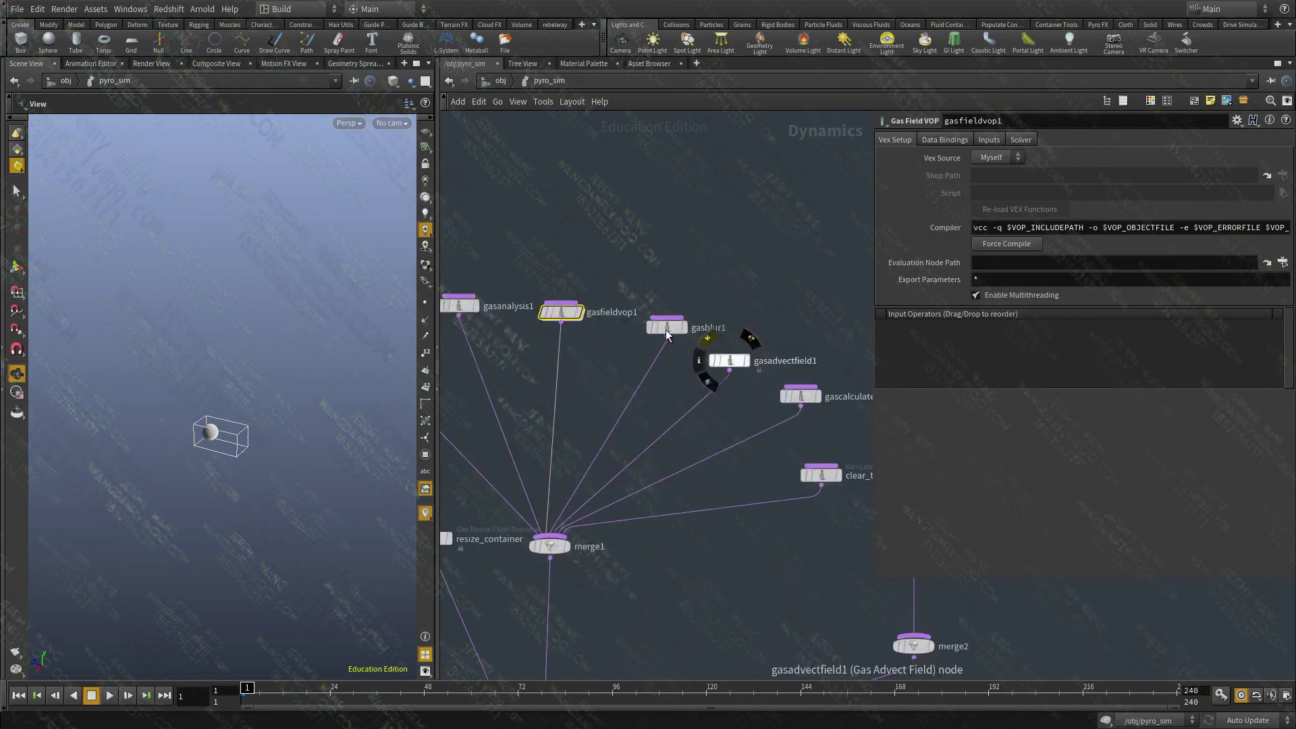
scroll(793, 415, down, 2)
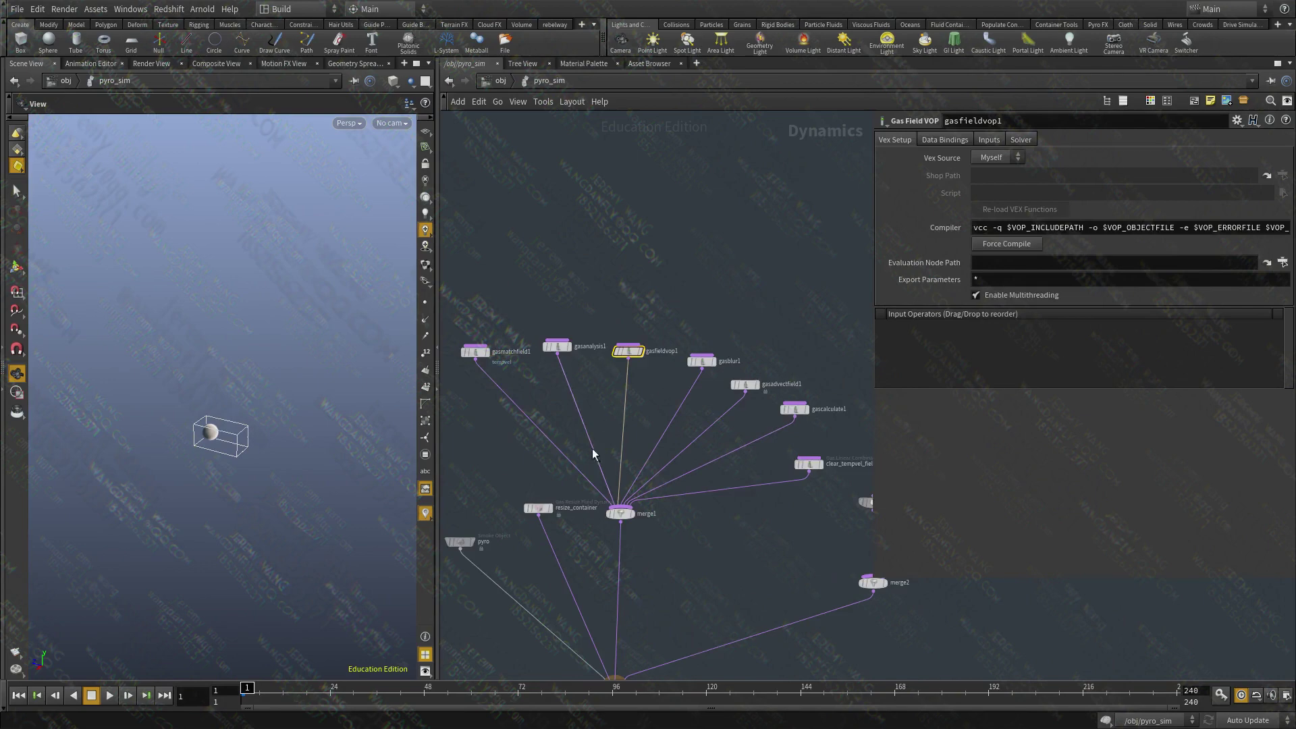
middle_drag(634, 353, 642, 228)
middle_drag(700, 514, 703, 378)
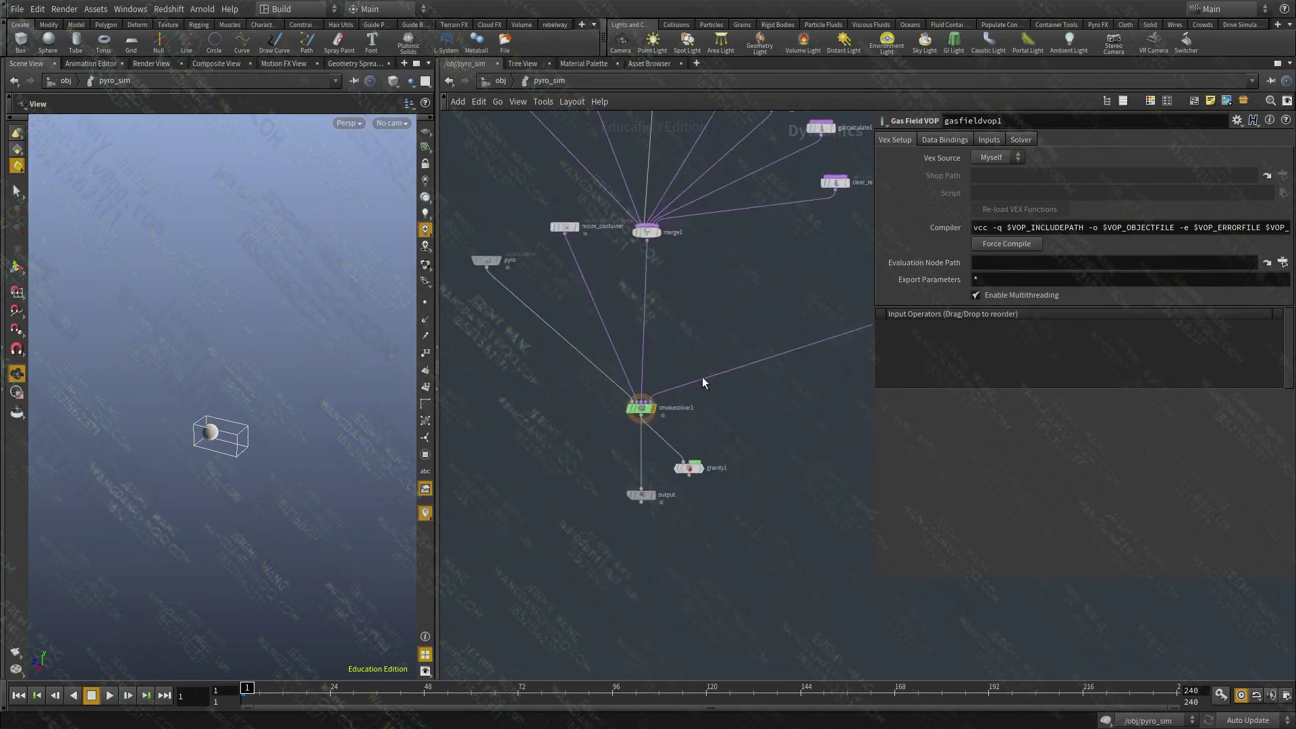
- Look over the node chain inside gasfieldvop1 once more and return to the pyro_sim network
scroll(738, 542, up, 1)
middle_drag(740, 542, 730, 590)
middle_drag(647, 347, 646, 534)
scroll(594, 290, up, 2)
double_click(608, 203)
drag(642, 527, 619, 388)
double_click(641, 433)
drag(642, 310, 943, 155)
middle_drag(631, 563, 616, 507)
key(u)
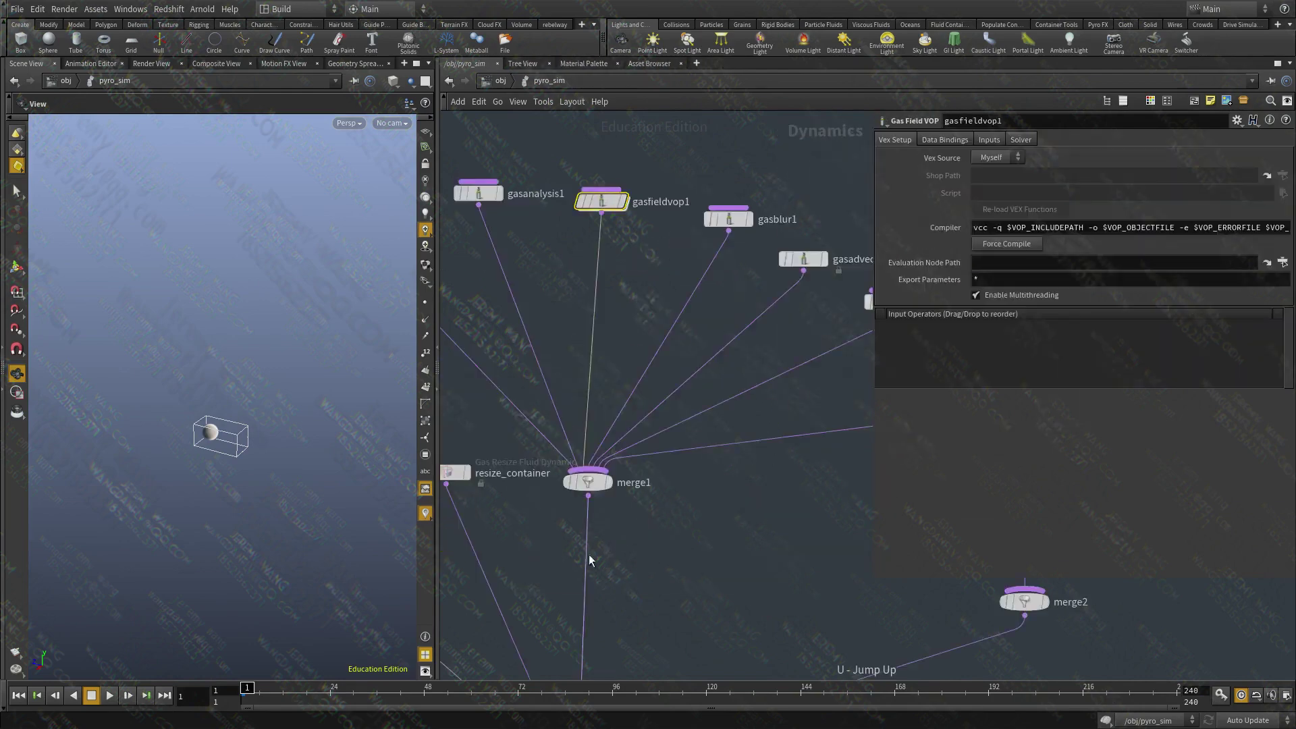
- Play the simulation and frame the smoke in the viewport to judge its motion
click(110, 695)
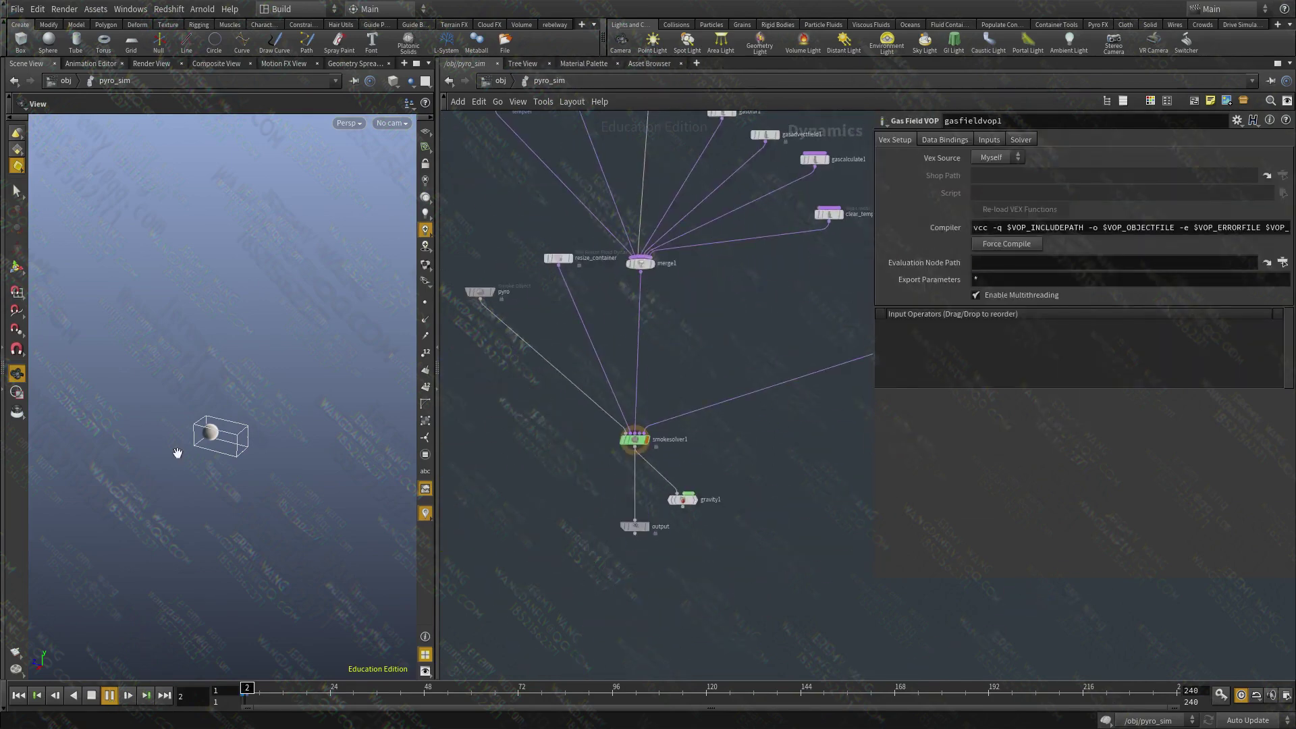
drag(232, 483, 344, 383)
key(f)
right_drag(231, 402, 228, 430)
drag(228, 430, 249, 454)
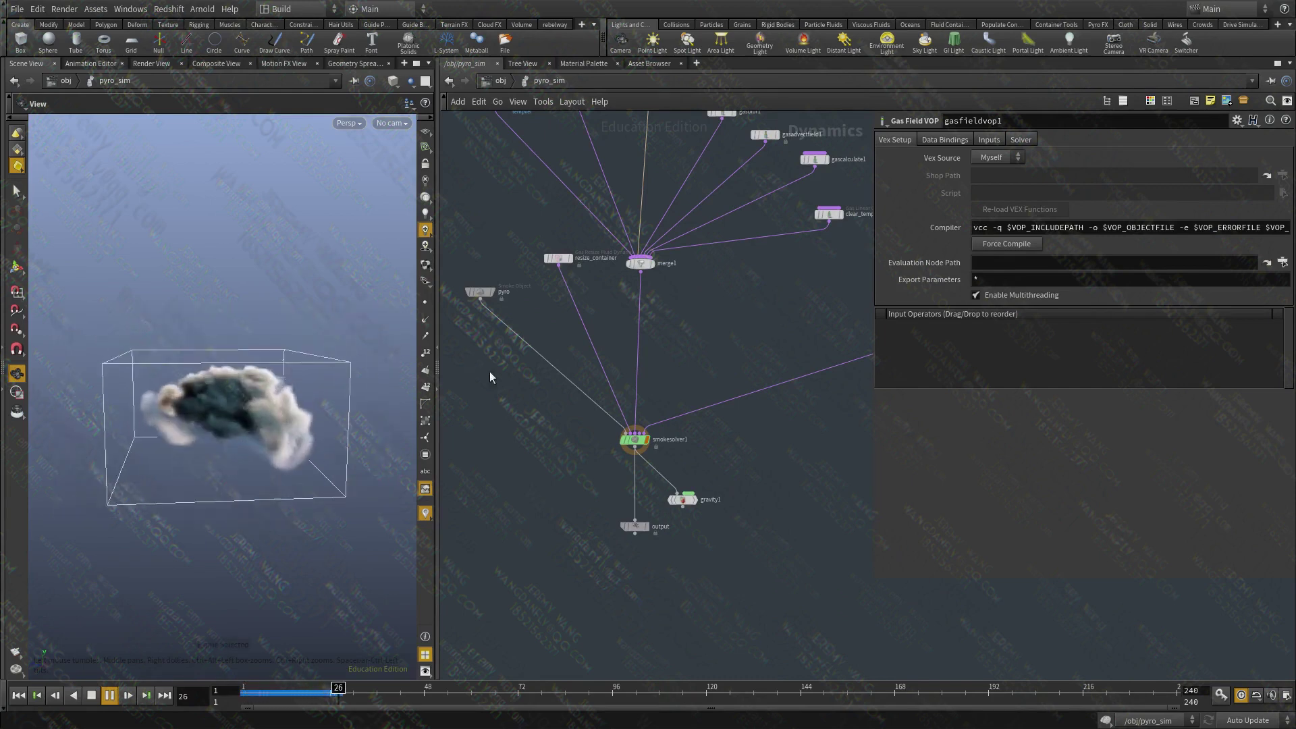
- Check the Anti-Aliased Noise settings inside gasfieldvop1 during playback and return to the pyro_sim network
middle_drag(752, 194, 711, 394)
scroll(710, 394, down, 2)
scroll(640, 295, up, 2)
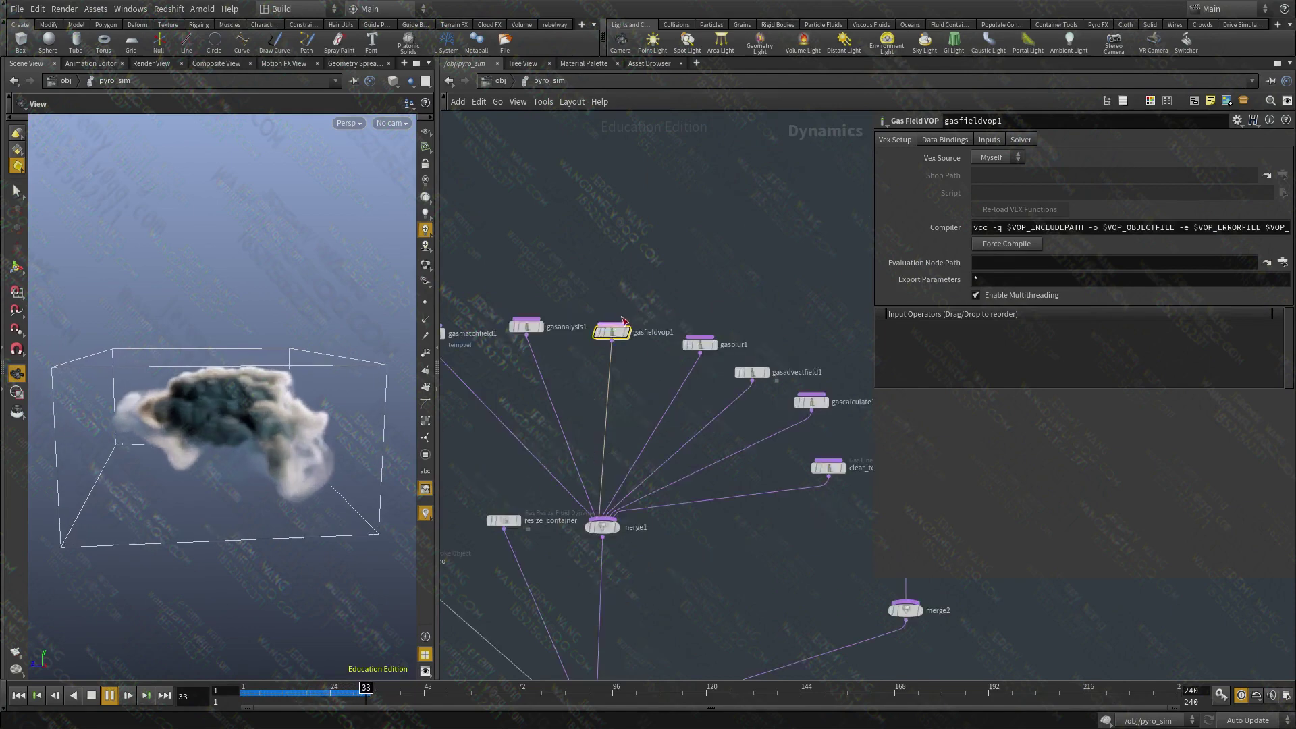
key(i)
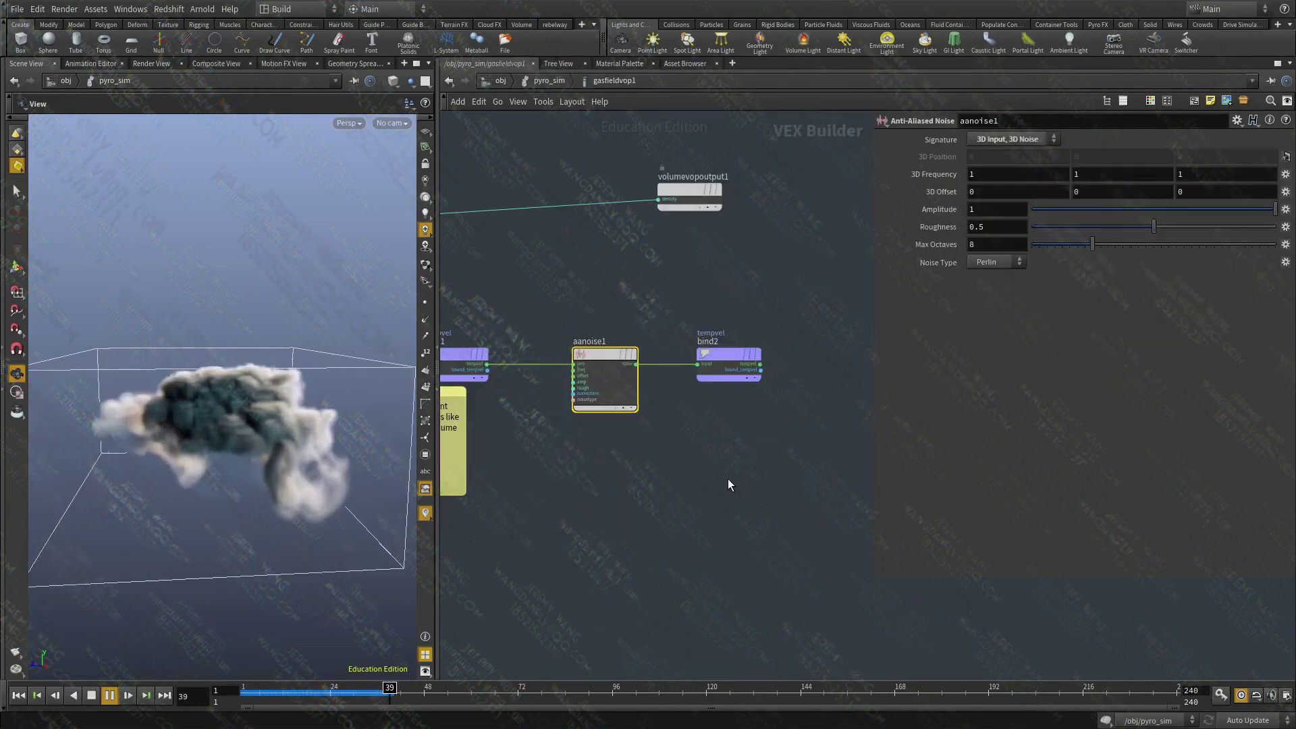
click(548, 81)
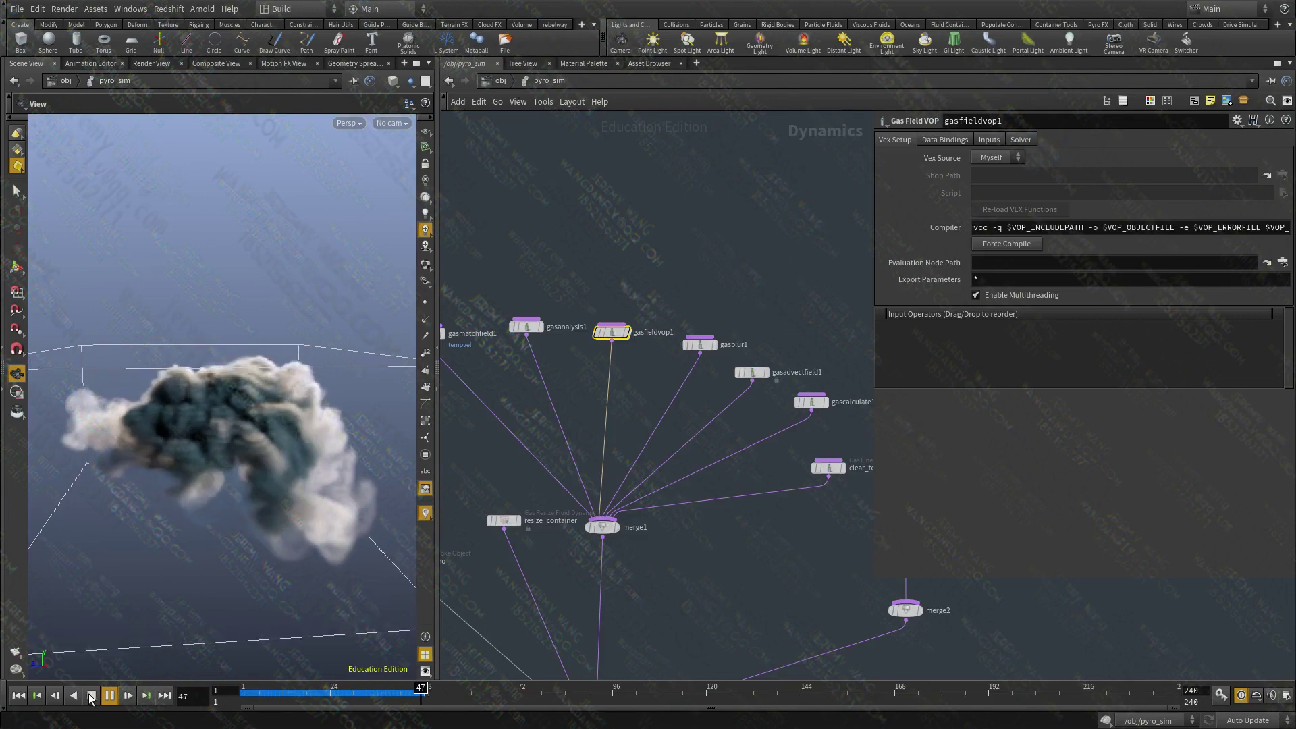
- Stop the playback and examine the smoke shape from another angle alongside the whole solver network
click(92, 697)
scroll(216, 448, down, 4)
drag(217, 448, 181, 436)
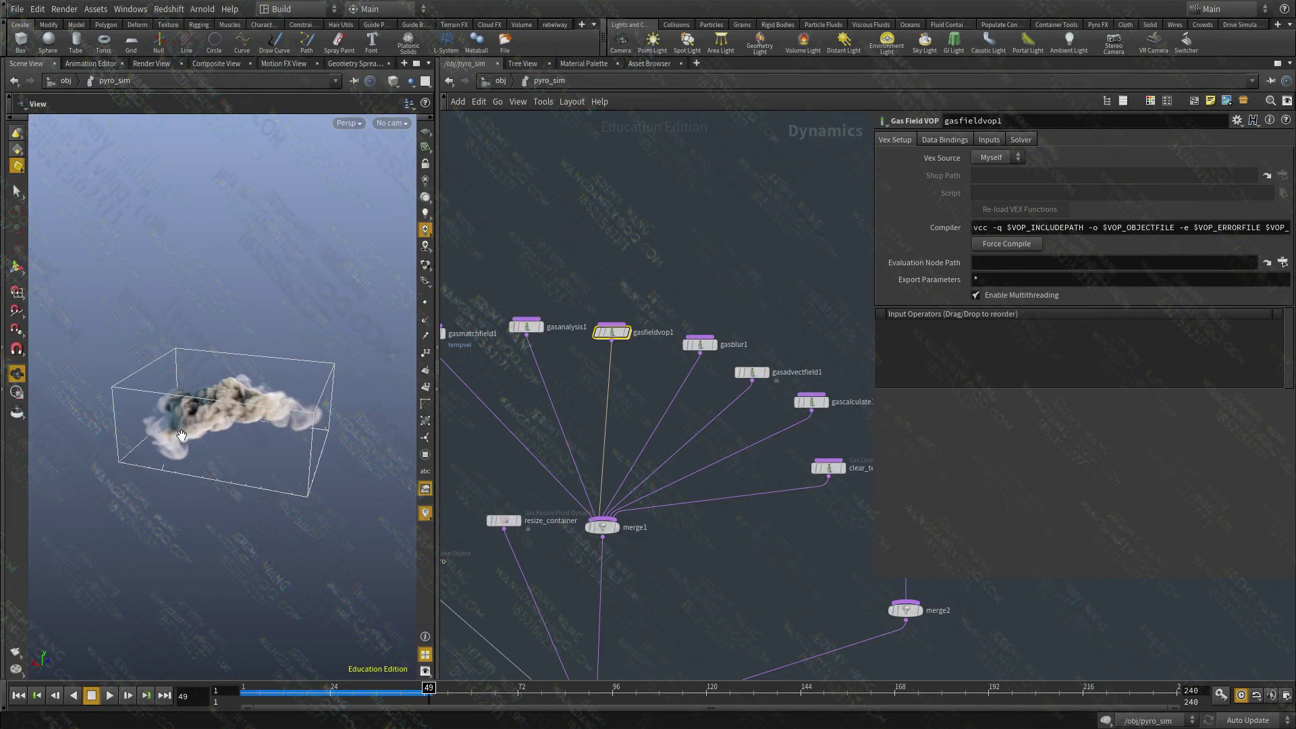
scroll(643, 445, down, 3)
middle_drag(654, 580, 674, 439)
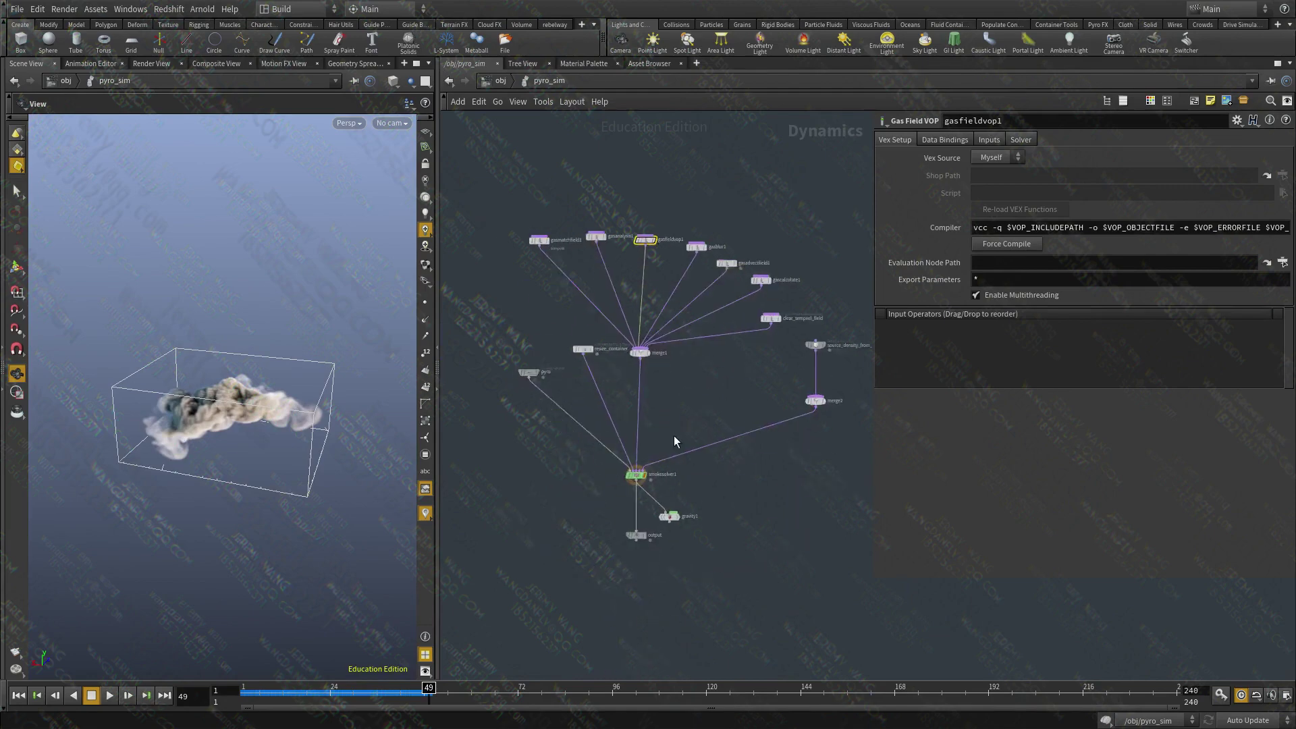
scroll(674, 439, up, 1)
middle_drag(683, 389, 660, 464)
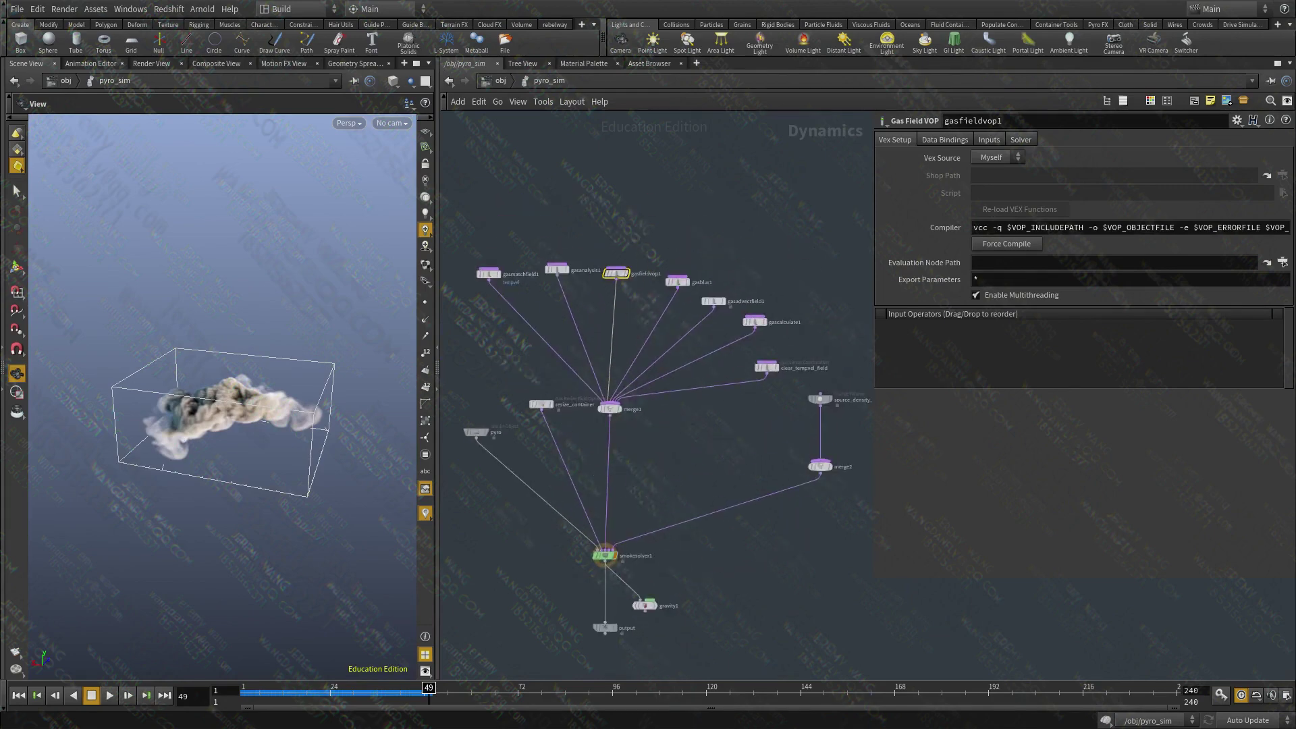
- Set the 3D Frequency of aanoise1 to 10, 10, 10 in its floating parameter window
key(alt+Tab)
alt+drag(947, 272, 934, 160)
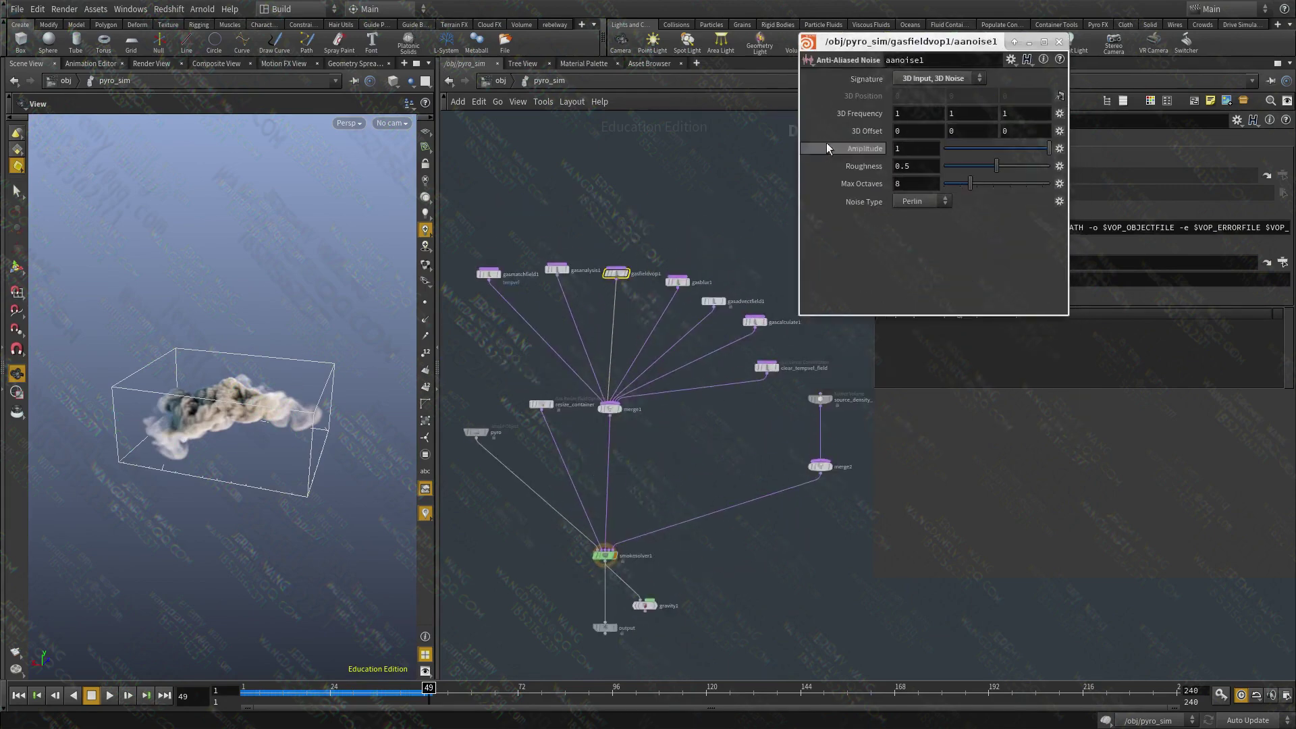
drag(906, 113, 756, 98)
text(10)
key(Tab)
text(10)
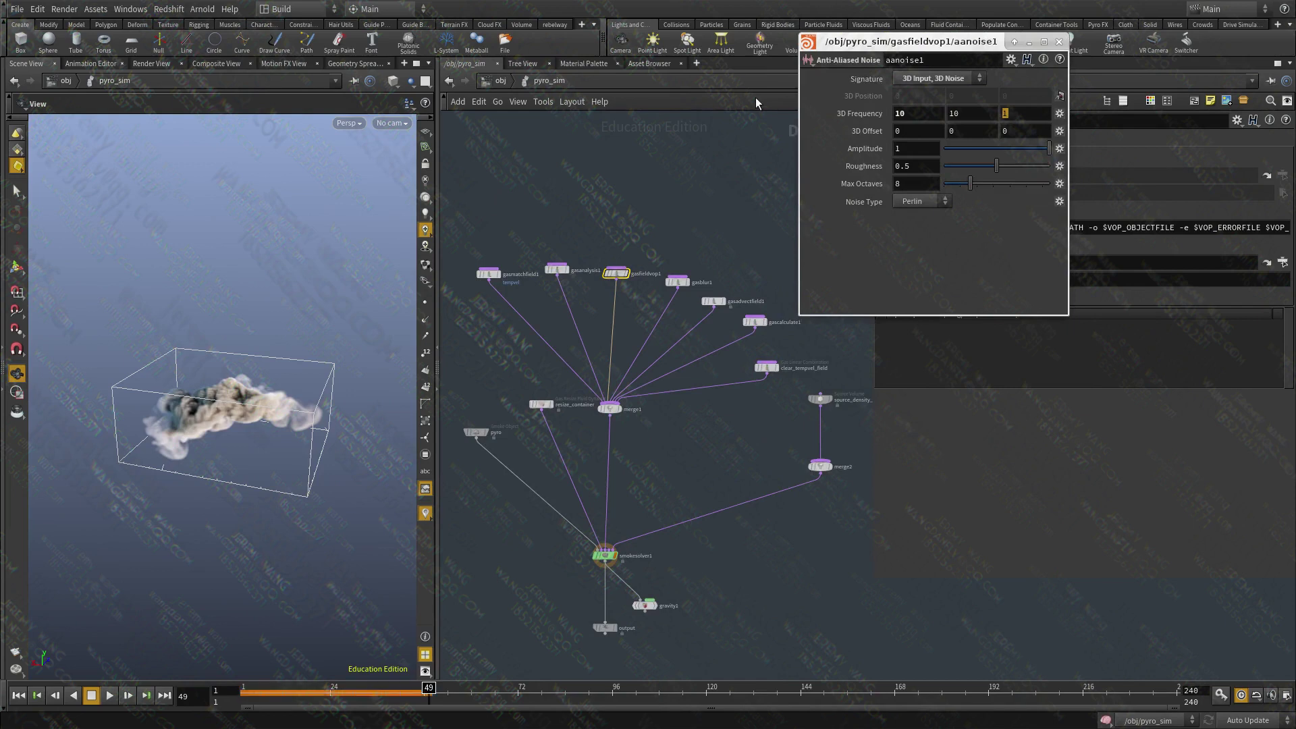
key(Tab)
text(10)
click(905, 147)
middle_drag(715, 409, 704, 424)
- Rewind to the first frame and play the simulation with the changed noise frequency
click(18, 695)
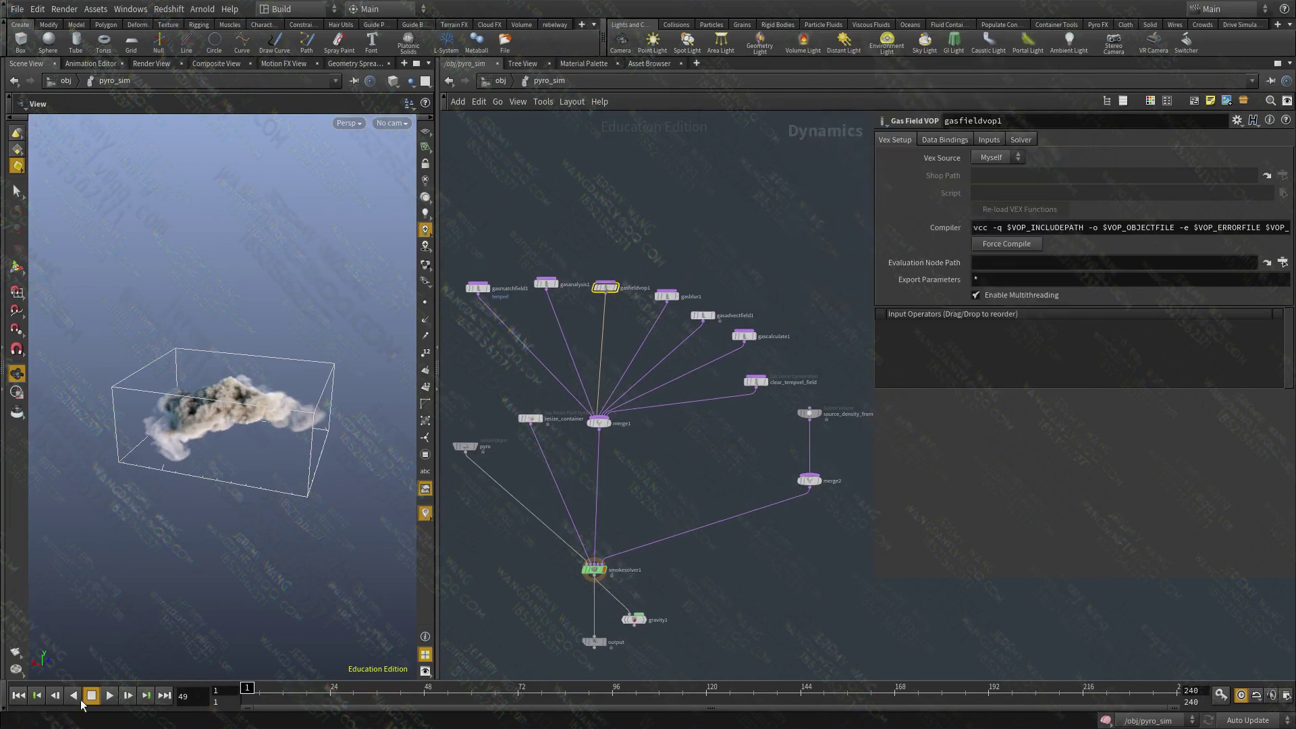
click(109, 695)
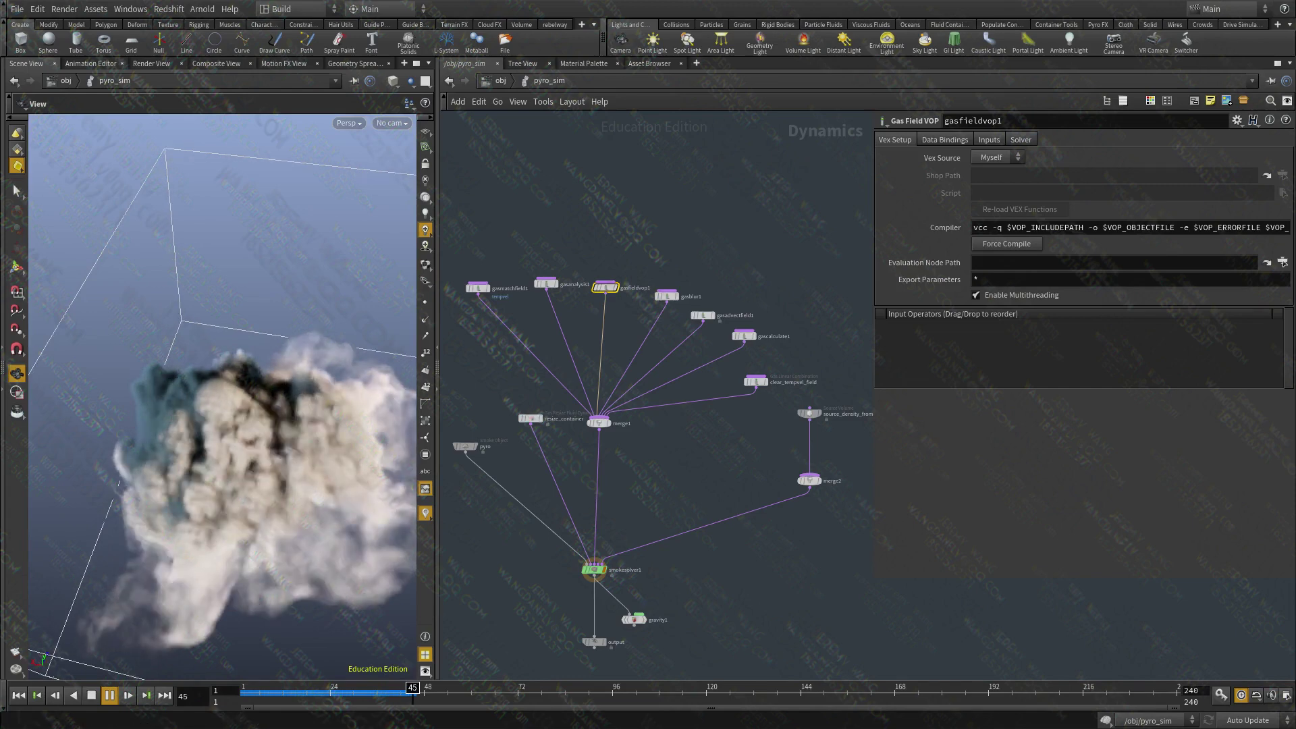
- Stop the playback and examine the simulated smoke and its container from several angles
key(Escape)
drag(324, 425, 289, 371)
right_drag(290, 371, 163, 487)
drag(163, 487, 301, 500)
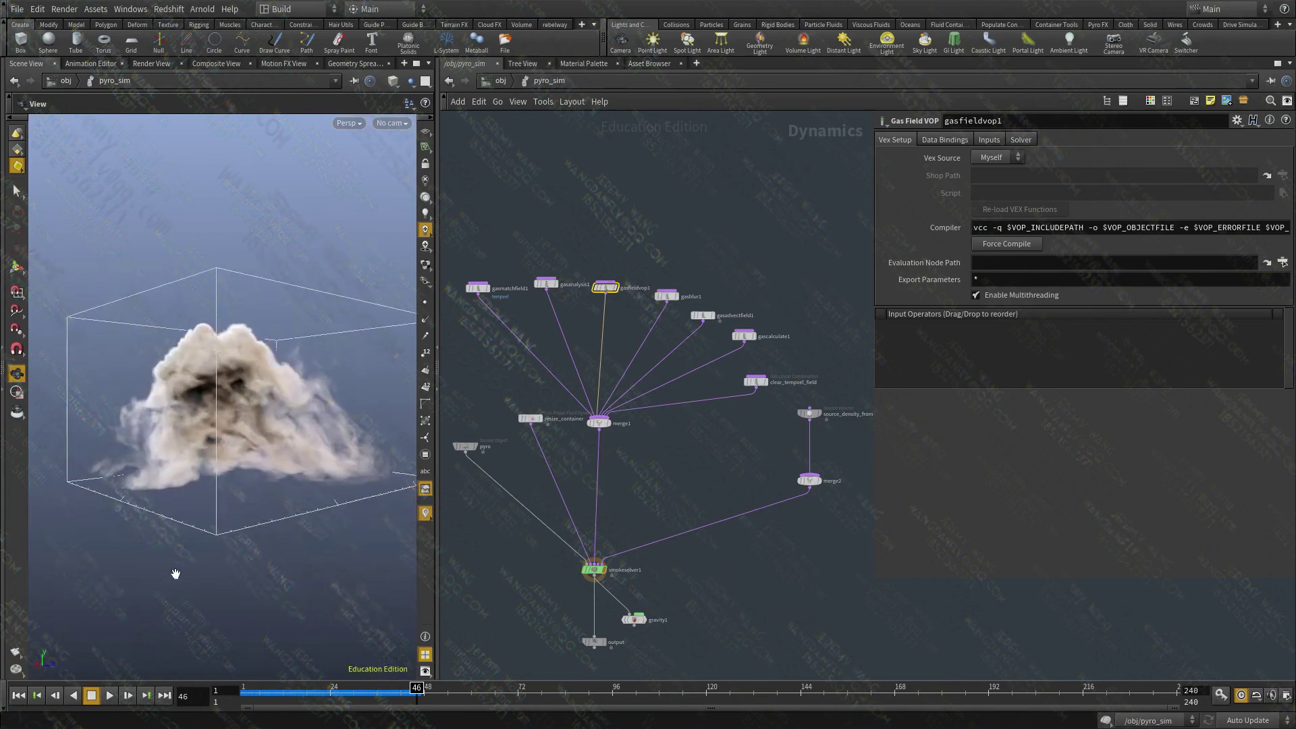
drag(173, 573, 290, 607)
- Replay the simulated frames from the start, inspecting the smoke close up and from several sides, and stop playback
drag(289, 696, 191, 702)
click(109, 696)
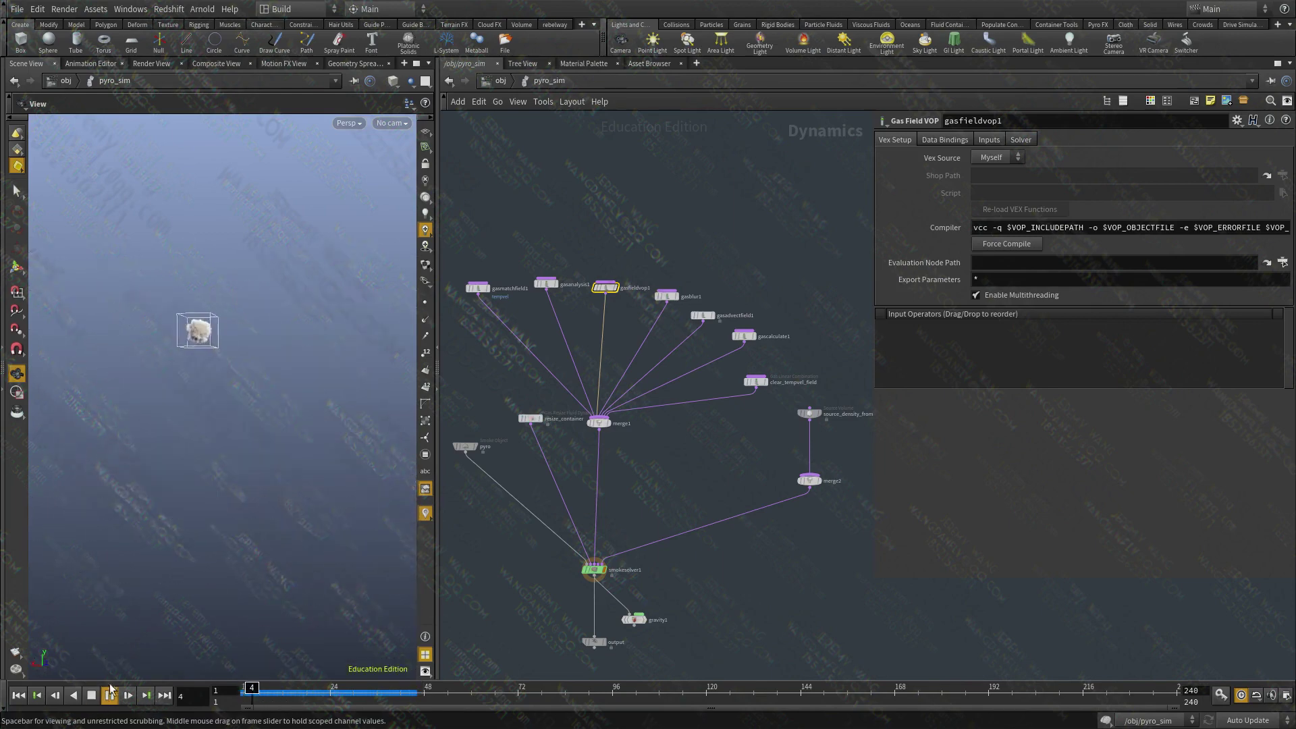
drag(288, 392, 171, 373)
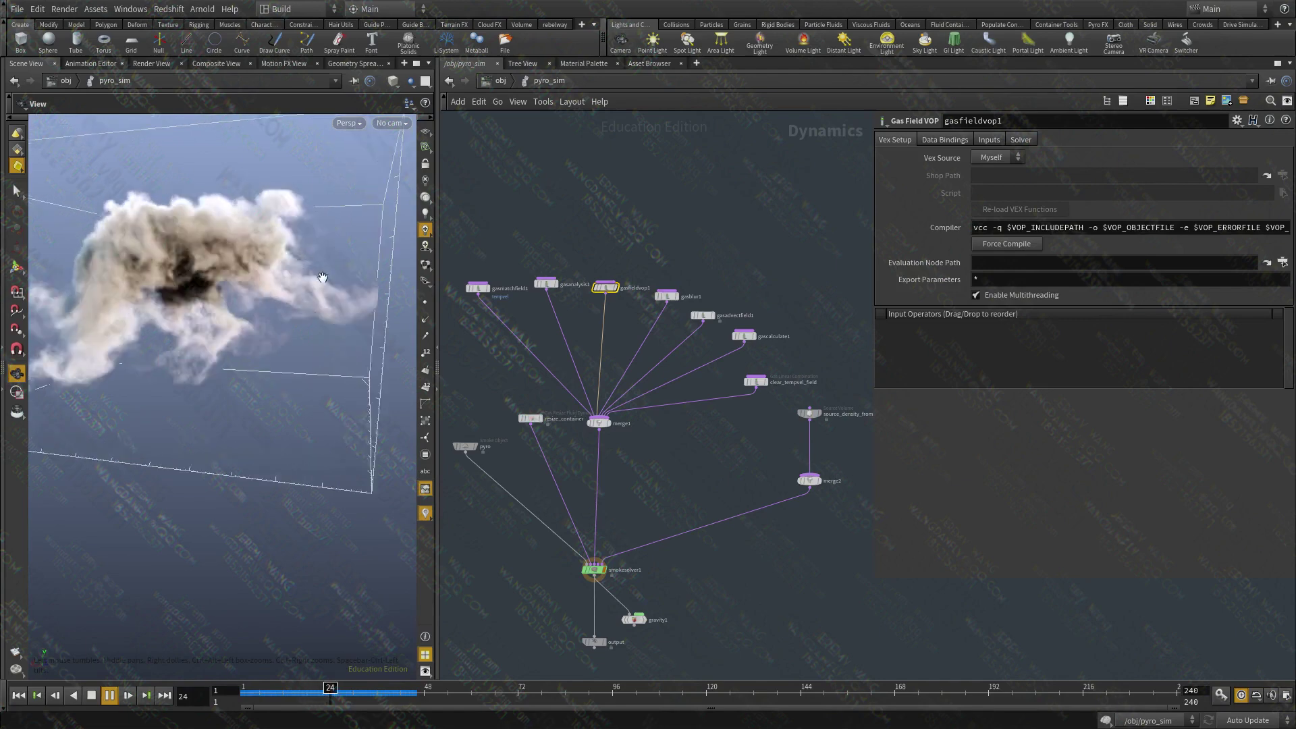
right_click(318, 272)
click(203, 341)
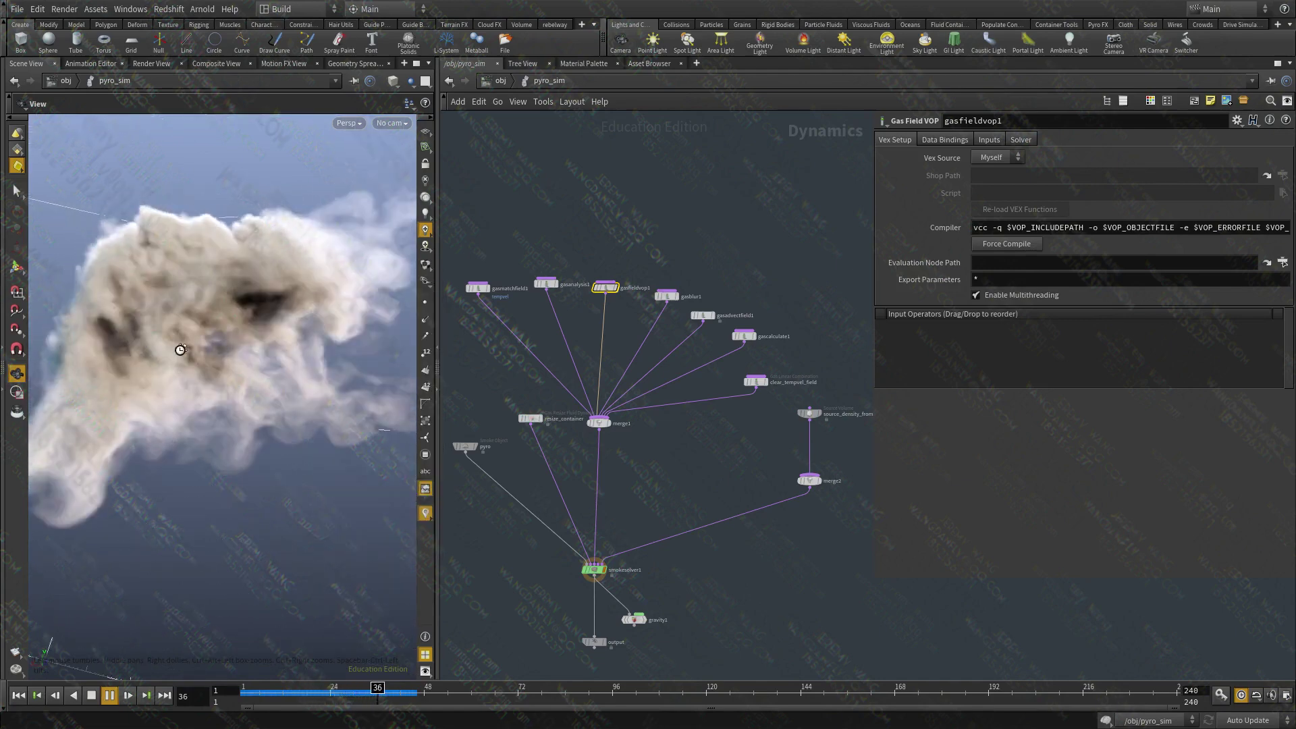
right_drag(181, 355, 211, 405)
click(249, 405)
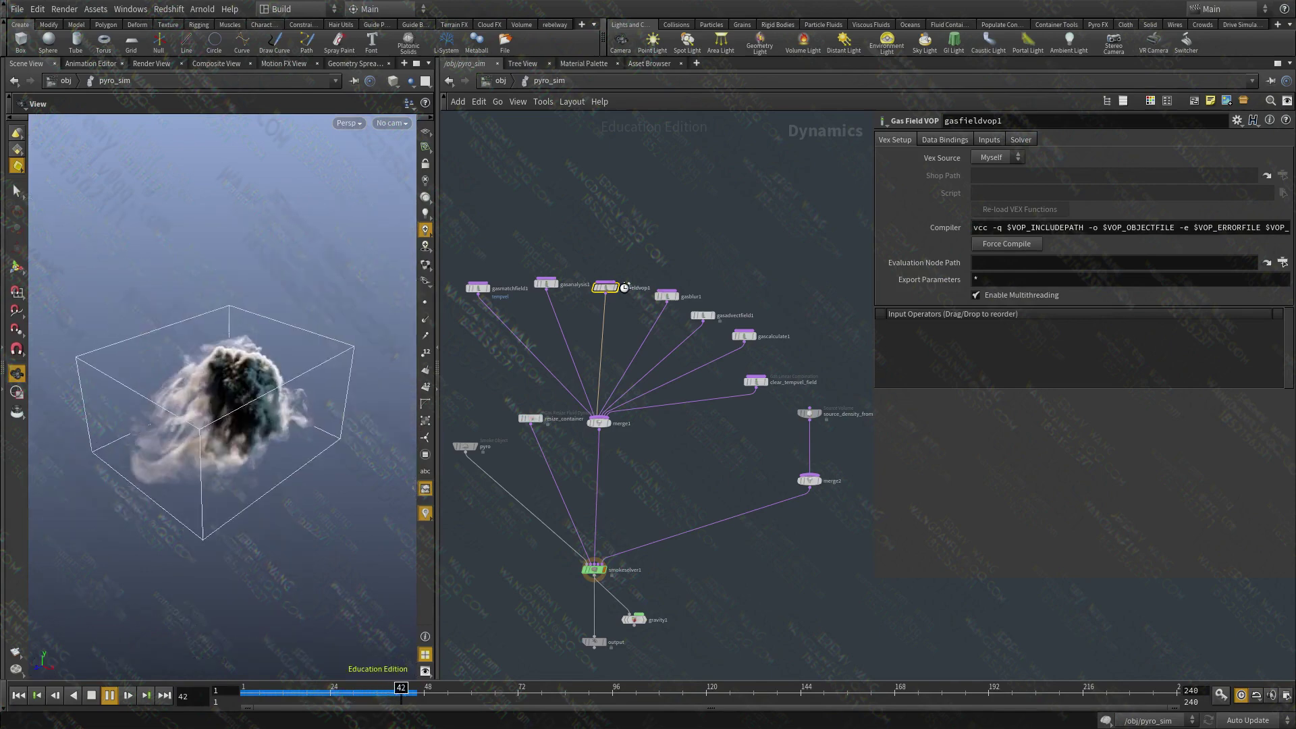
scroll(625, 291, up, 1)
drag(232, 396, 243, 397)
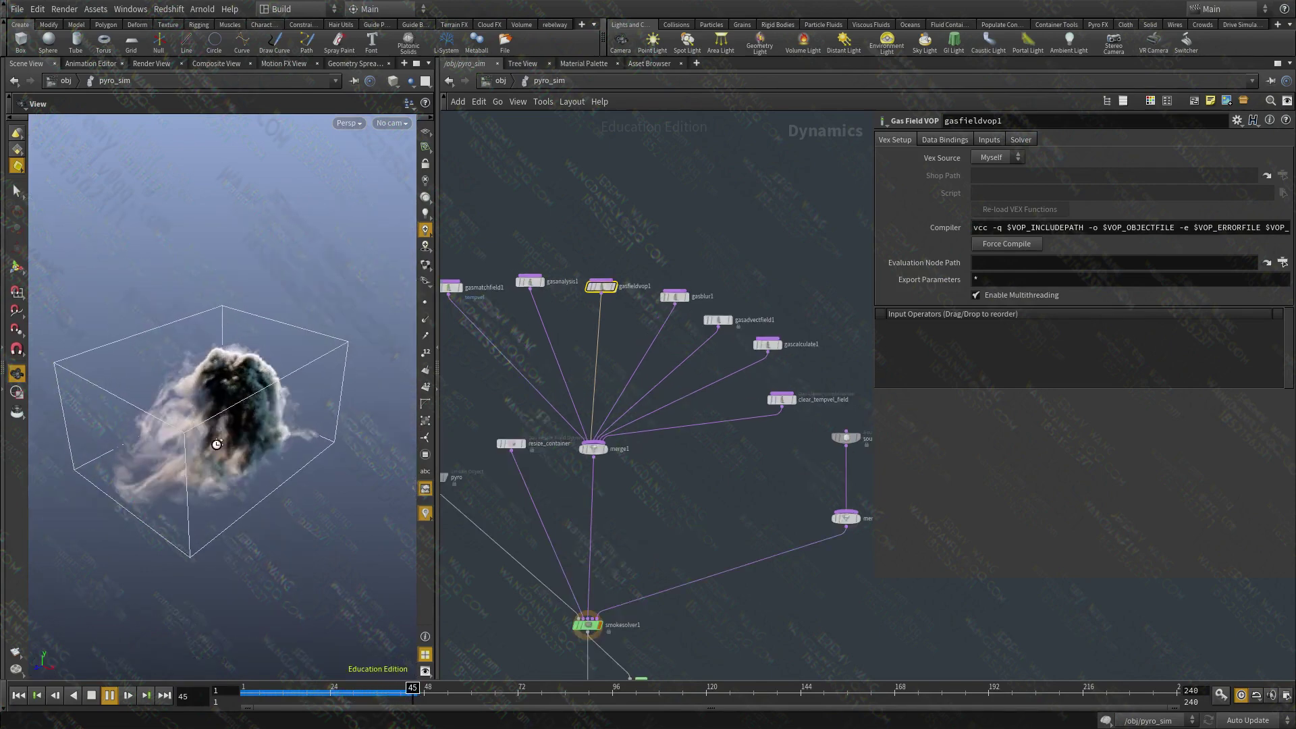
key(Escape)
drag(217, 444, 257, 460)
- Enter gasfieldvop1 and move the gradient note further away from the bind1 node
scroll(705, 280, up, 3)
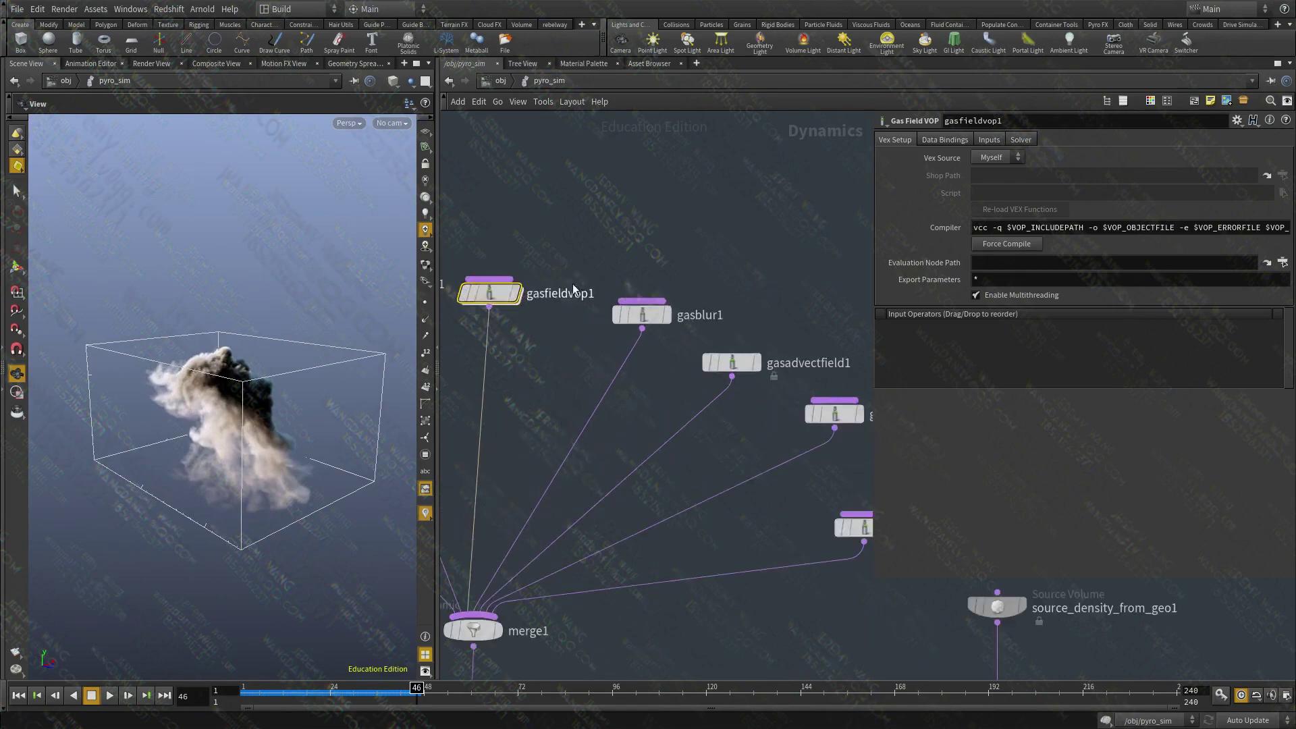
double_click(499, 293)
middle_drag(678, 411, 690, 394)
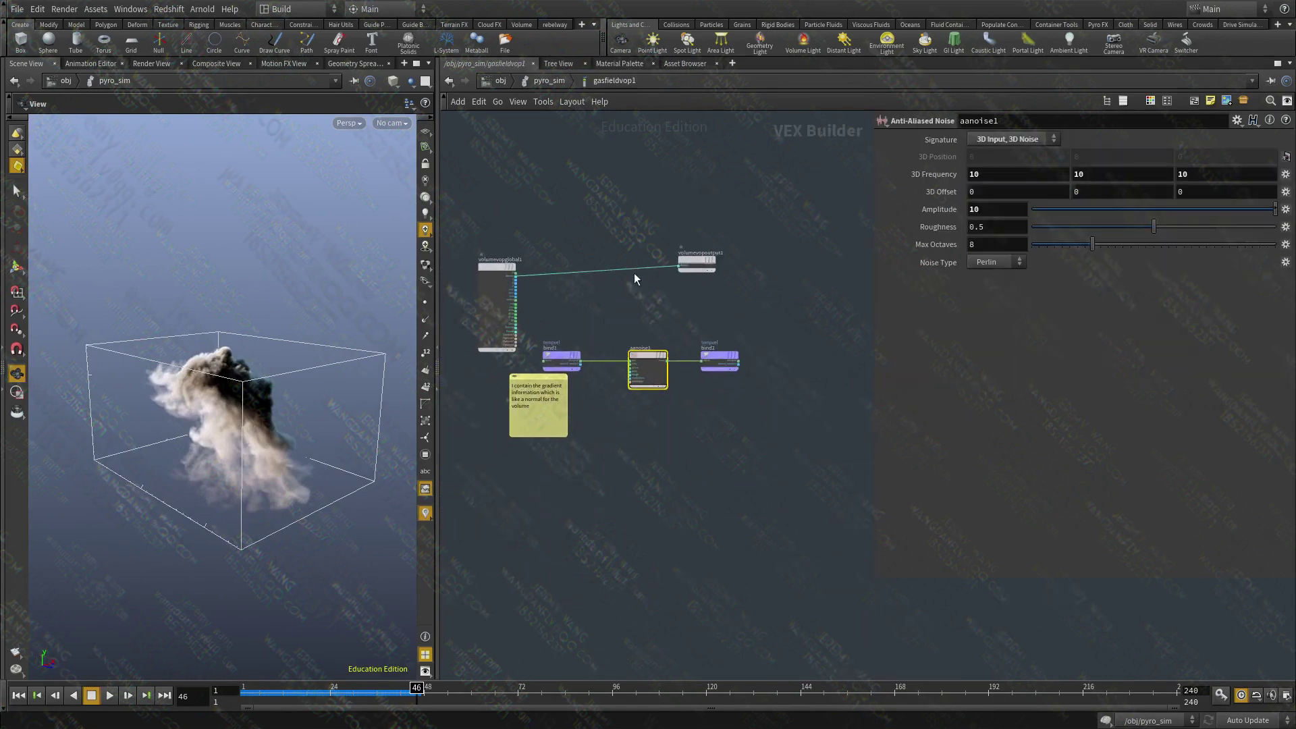
scroll(535, 347, up, 3)
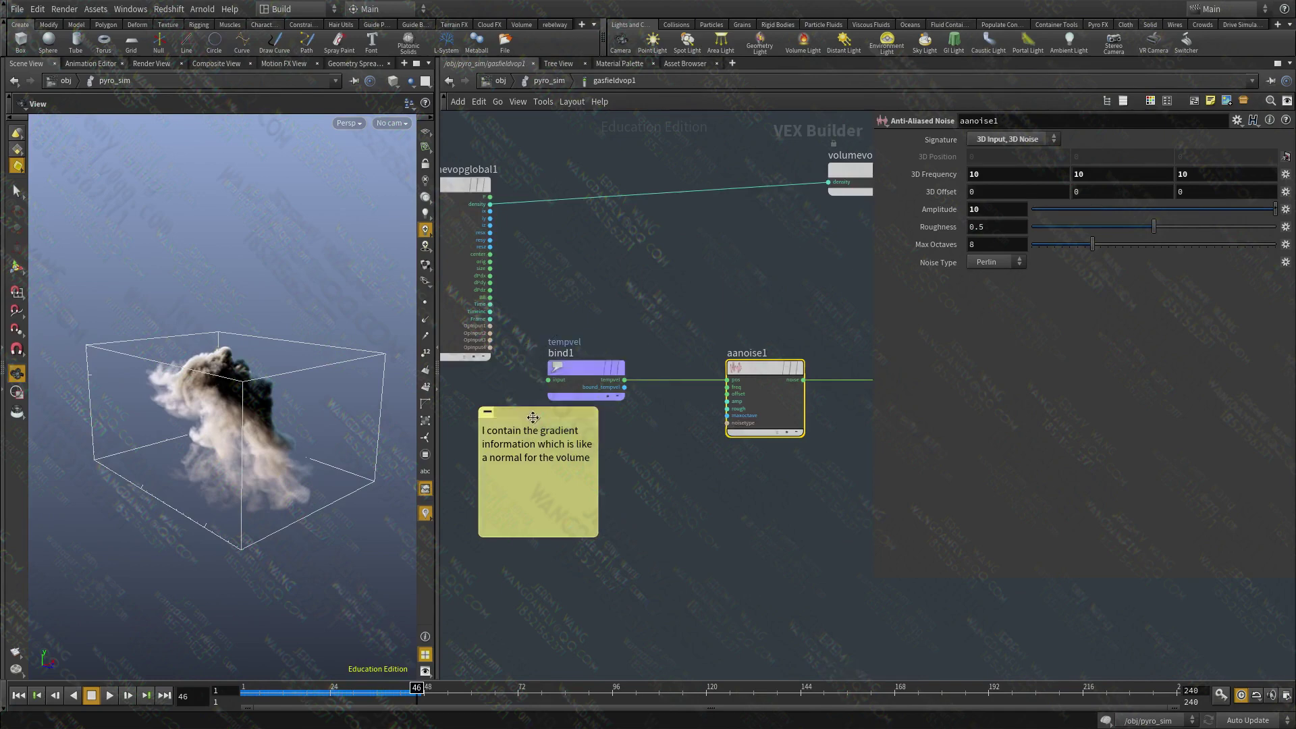
drag(532, 417, 469, 550)
- Add a Normalize node below aanoise1 and feed it bind1's tempvel output
click(578, 393)
middle_drag(655, 526, 650, 440)
key(Tab)
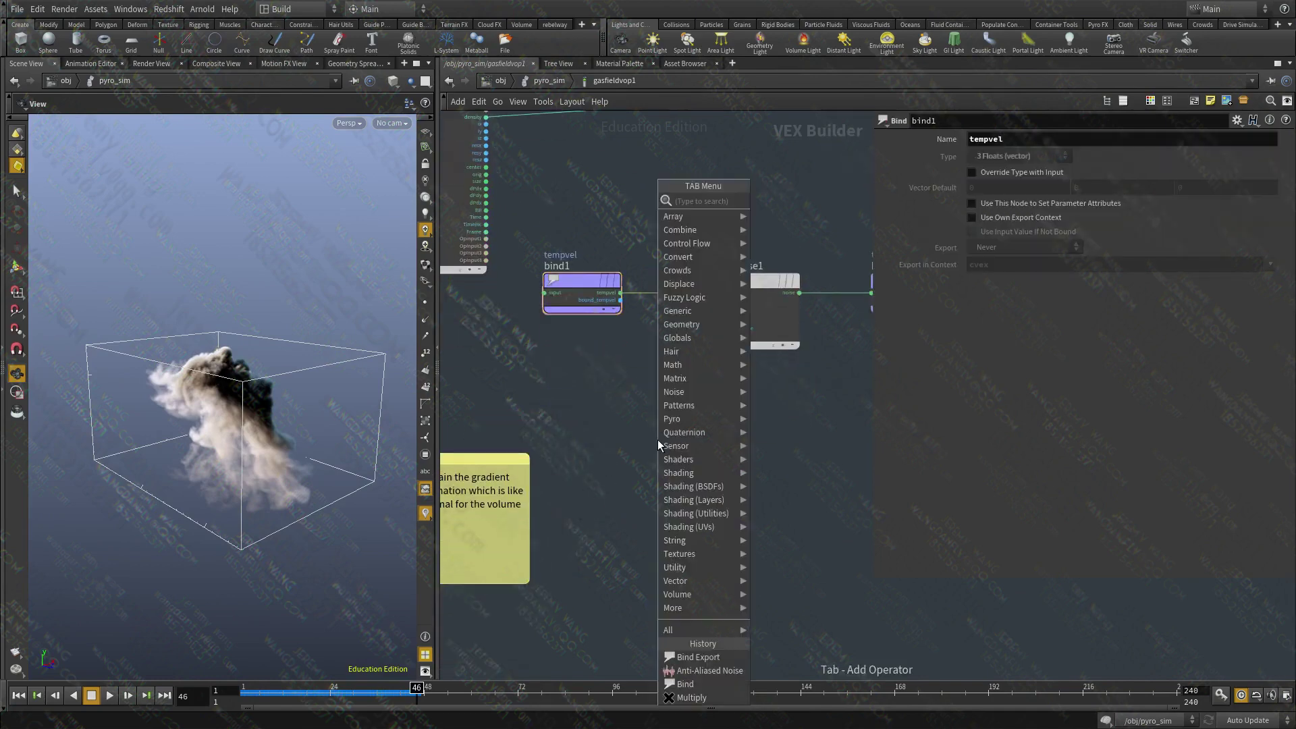
text(nor)
key(Return)
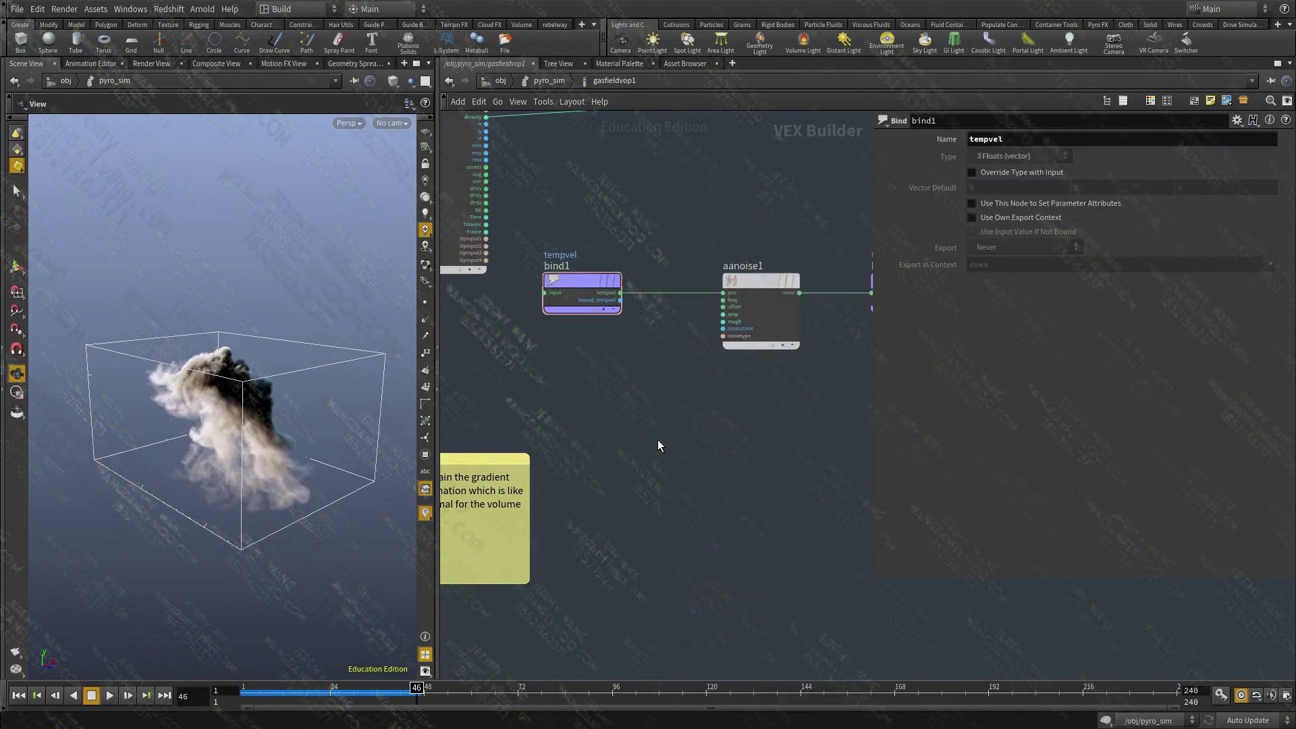
click(657, 449)
drag(655, 440, 771, 463)
click(620, 294)
click(734, 477)
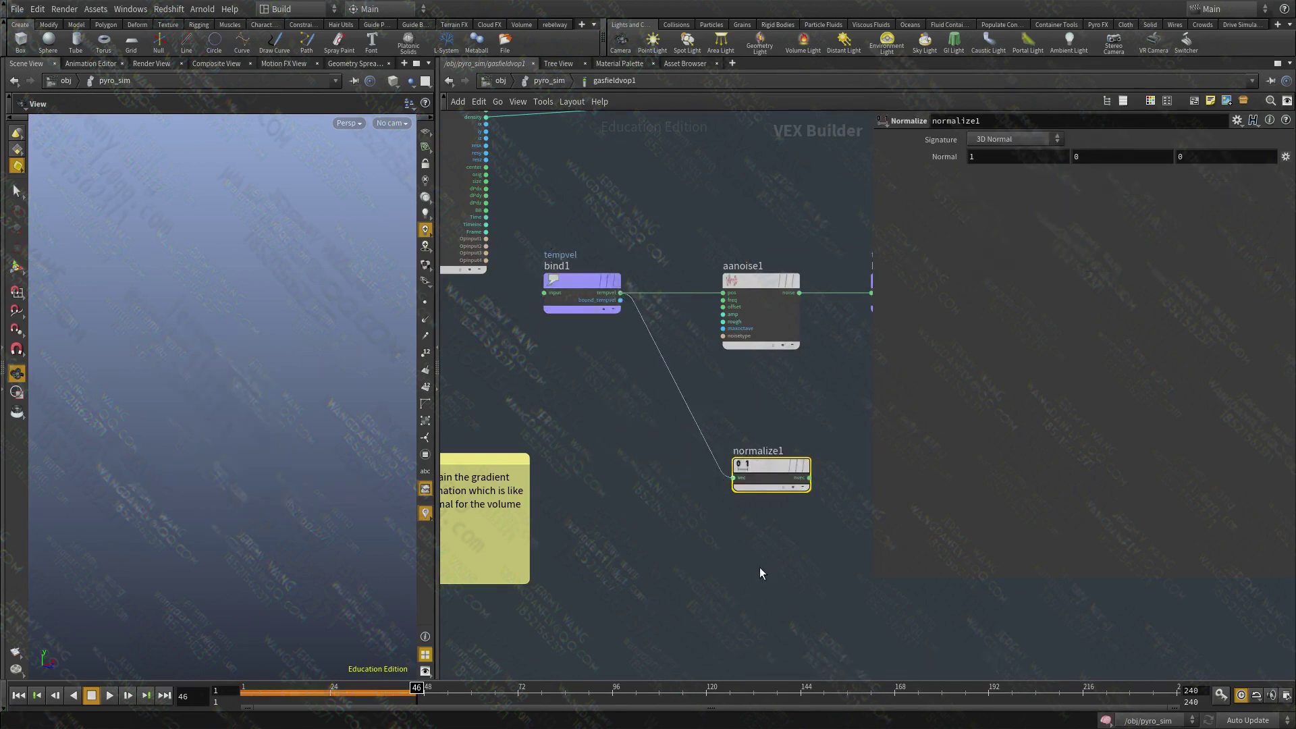
- Interrupt the recook, rewind to the first frame and set the update mode to Manual
scroll(691, 552, down, 3)
middle_drag(713, 566, 637, 549)
key(Escape)
click(18, 696)
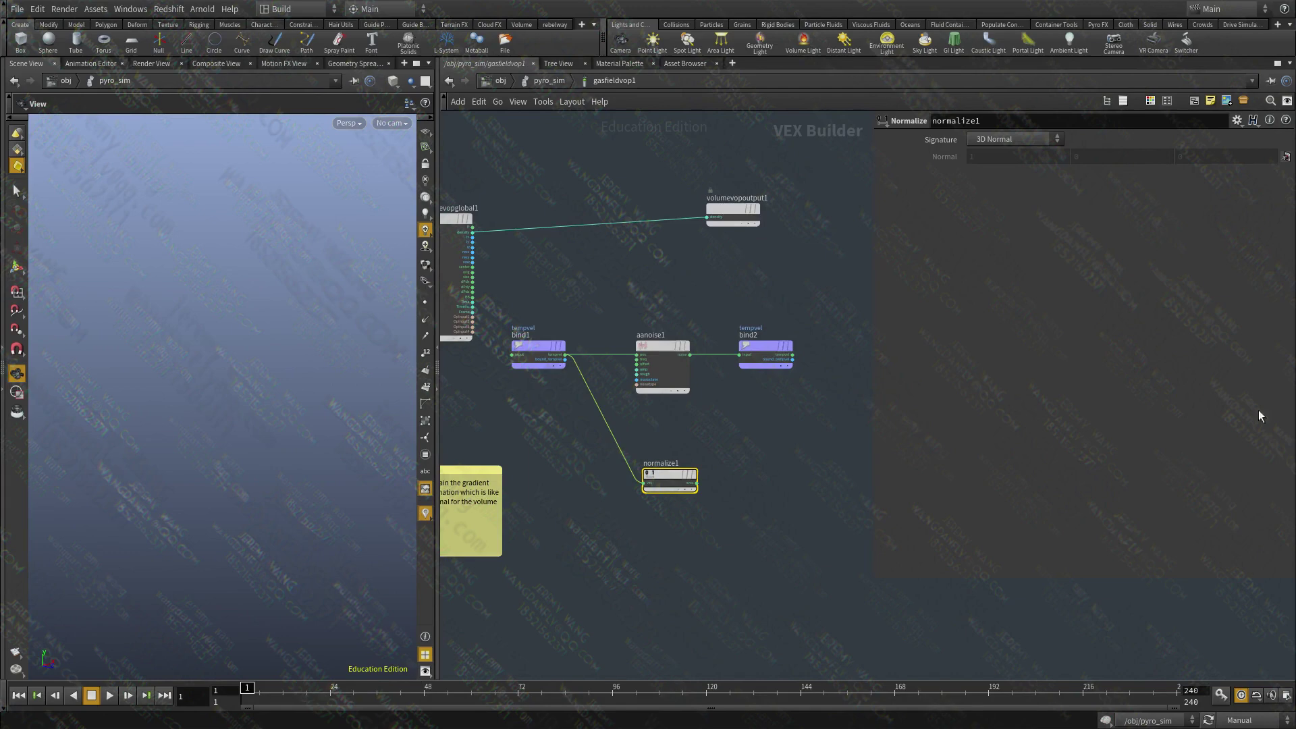
- Try an Add node that sums aanoise1's noise output and normalize1's nvec output
middle_drag(800, 470, 720, 434)
scroll(702, 434, up, 3)
middle_drag(625, 406, 732, 498)
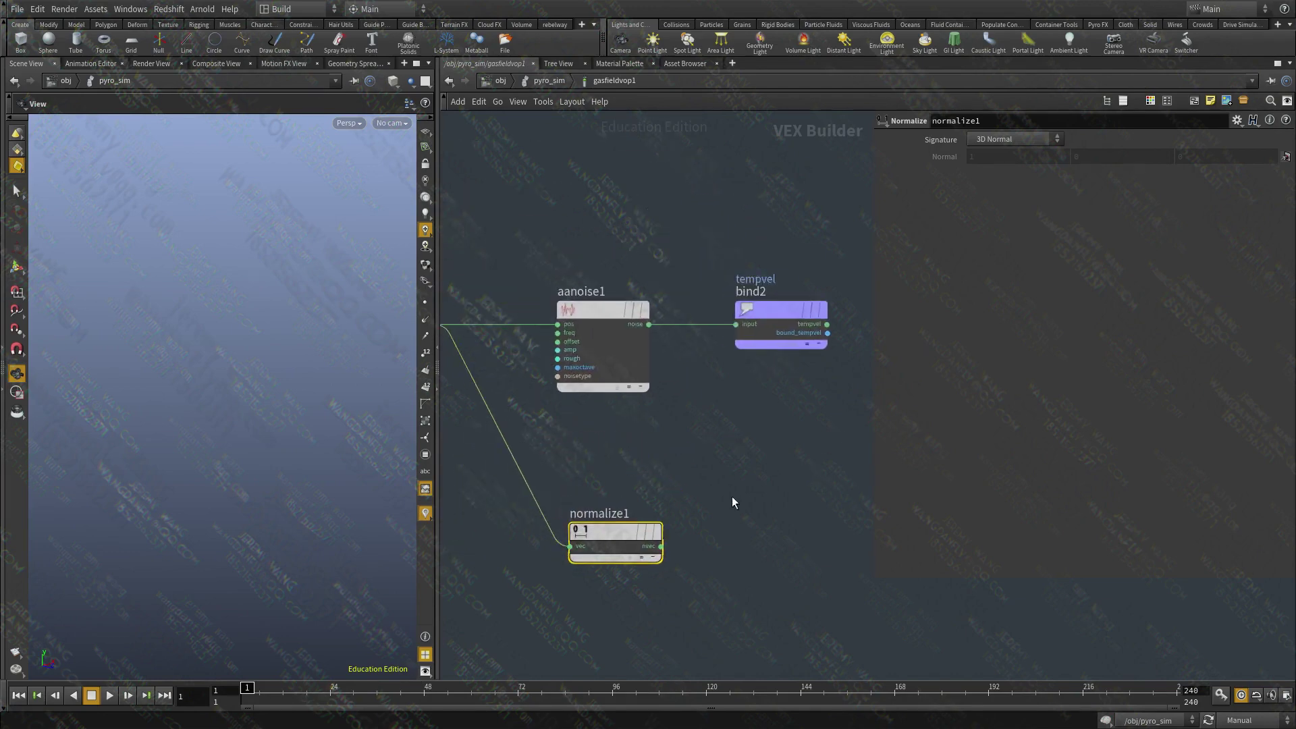
key(Tab)
text(add)
key(Return)
click(739, 471)
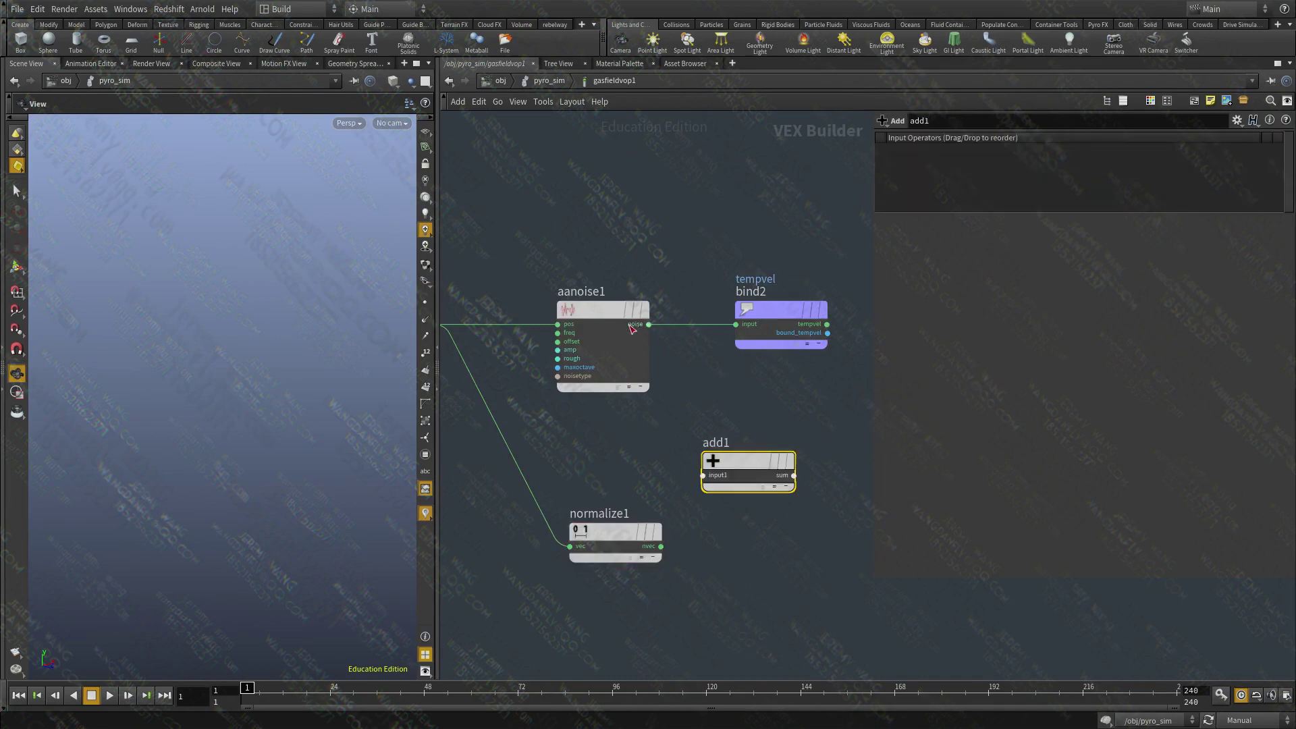
click(632, 326)
click(704, 475)
click(661, 547)
click(704, 484)
middle_drag(797, 572, 674, 603)
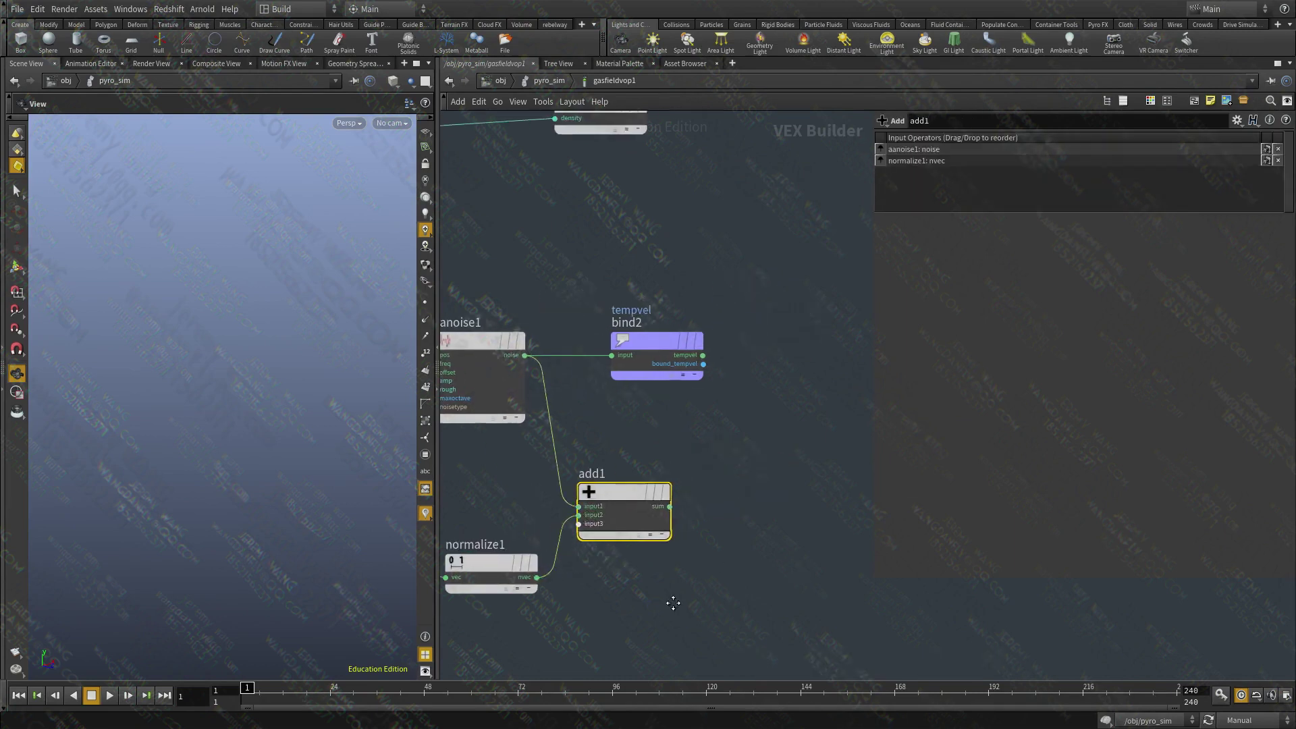
- Feed add1's sum into bind2's input and space out bind2 and normalize1 in the network
click(669, 506)
click(612, 355)
drag(641, 341, 849, 445)
middle_drag(504, 592, 741, 499)
scroll(742, 498, down, 2)
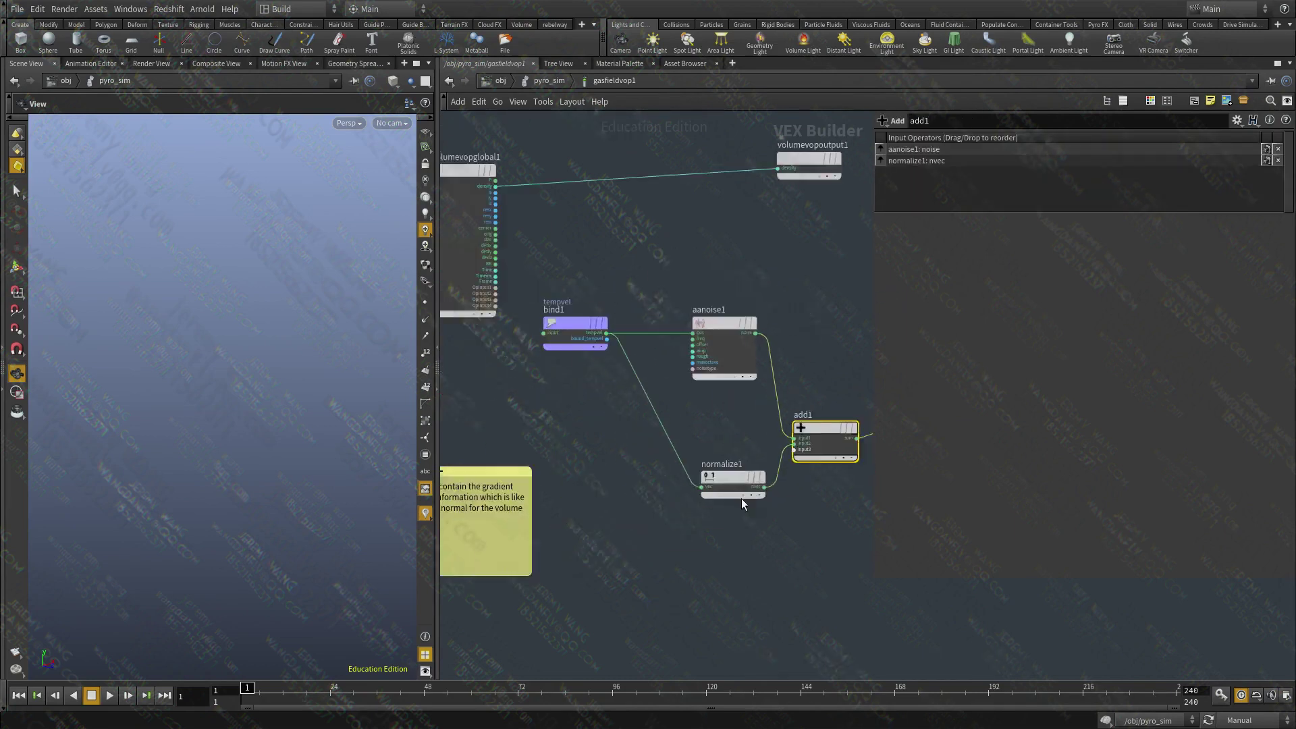
scroll(696, 500, up, 1)
drag(720, 482, 683, 516)
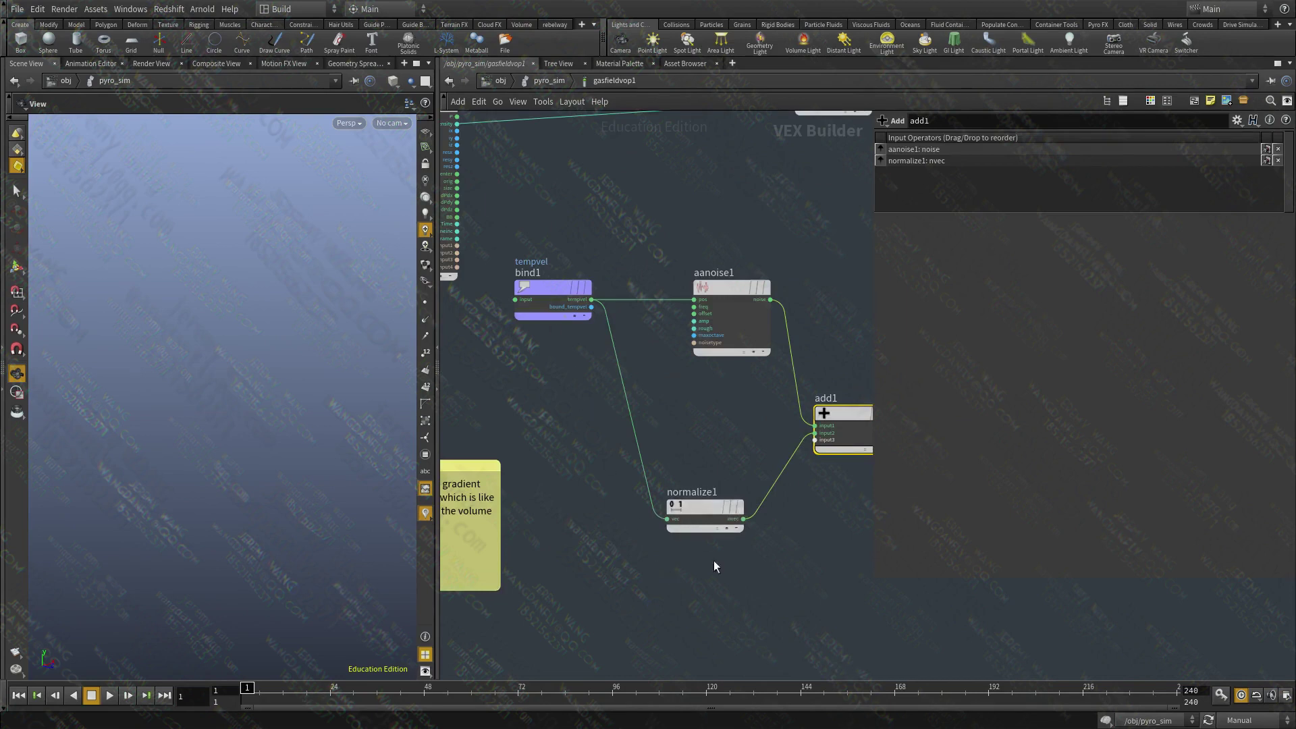
middle_drag(711, 560, 651, 572)
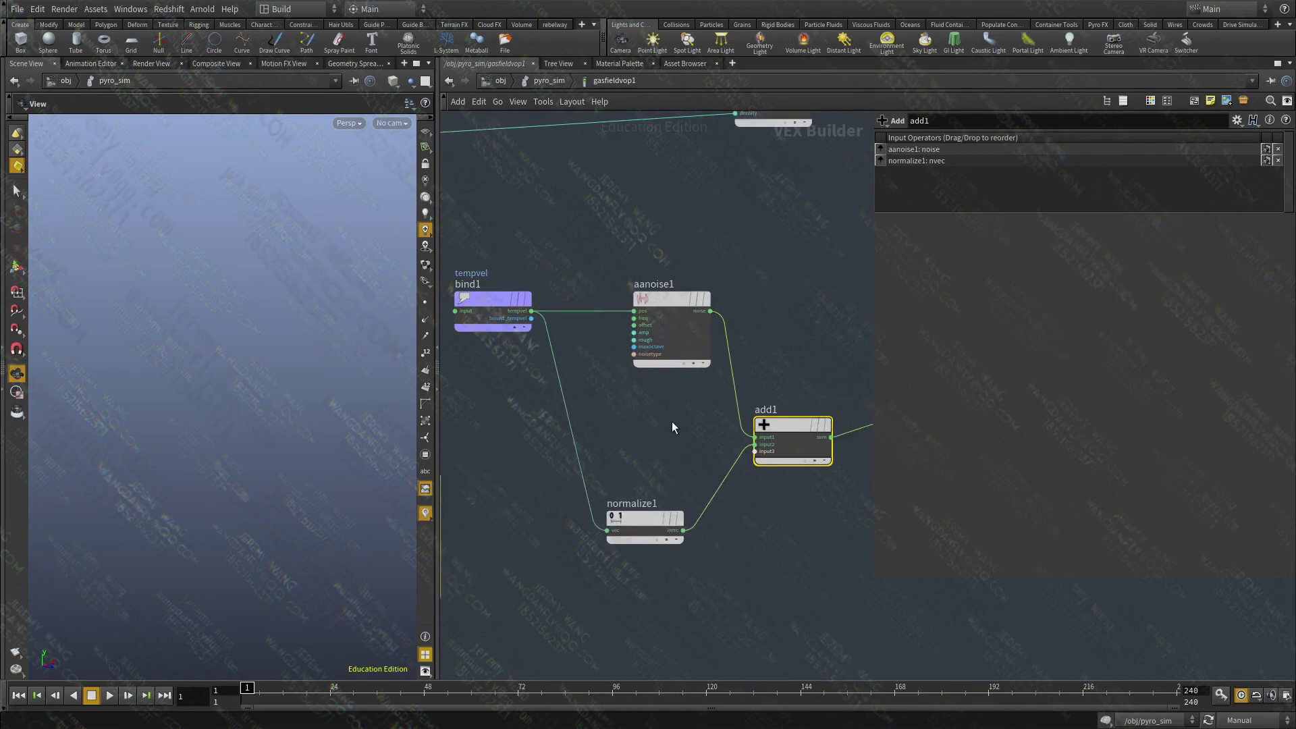
- Replace add1 with a Multiply node between aanoise1 and bind2, using normalize1's nvec as its second input
middle_drag(835, 414, 727, 410)
key(Delete)
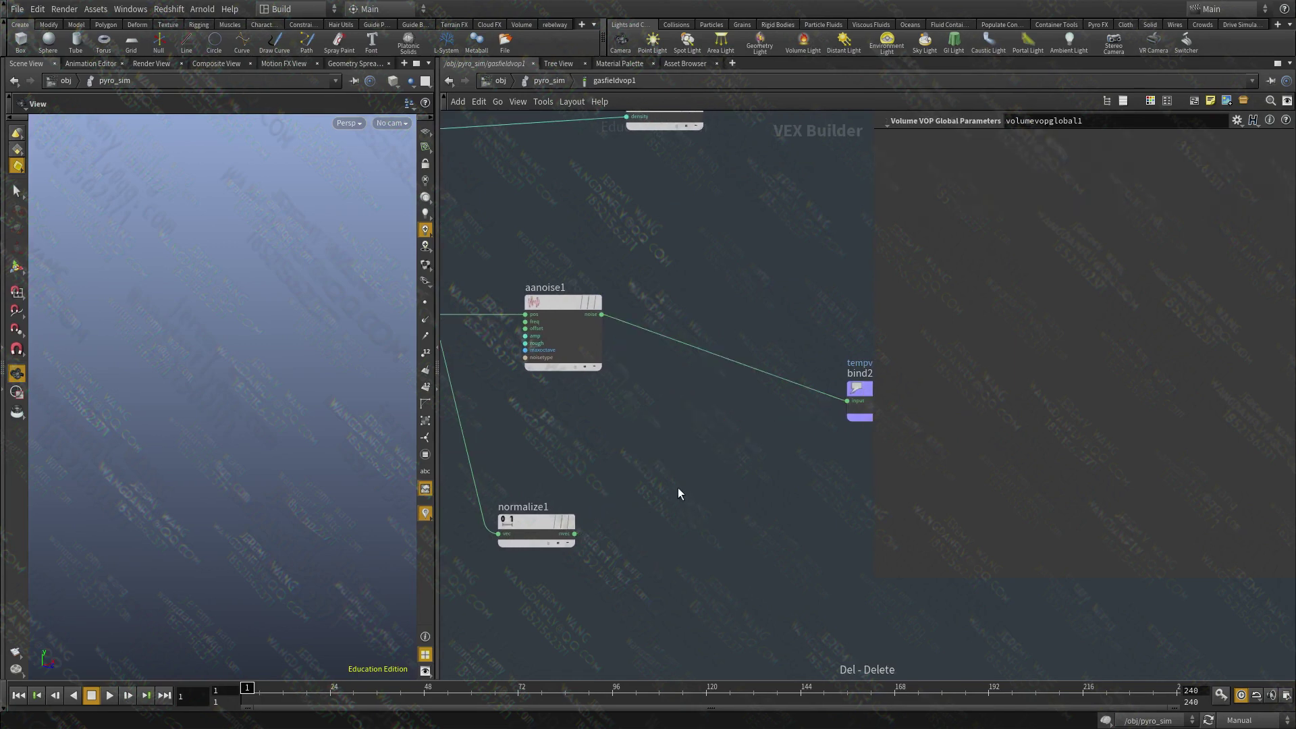
key(Tab)
text(mu)
click(839, 173)
click(682, 343)
click(669, 362)
click(574, 533)
middle_drag(795, 356, 661, 384)
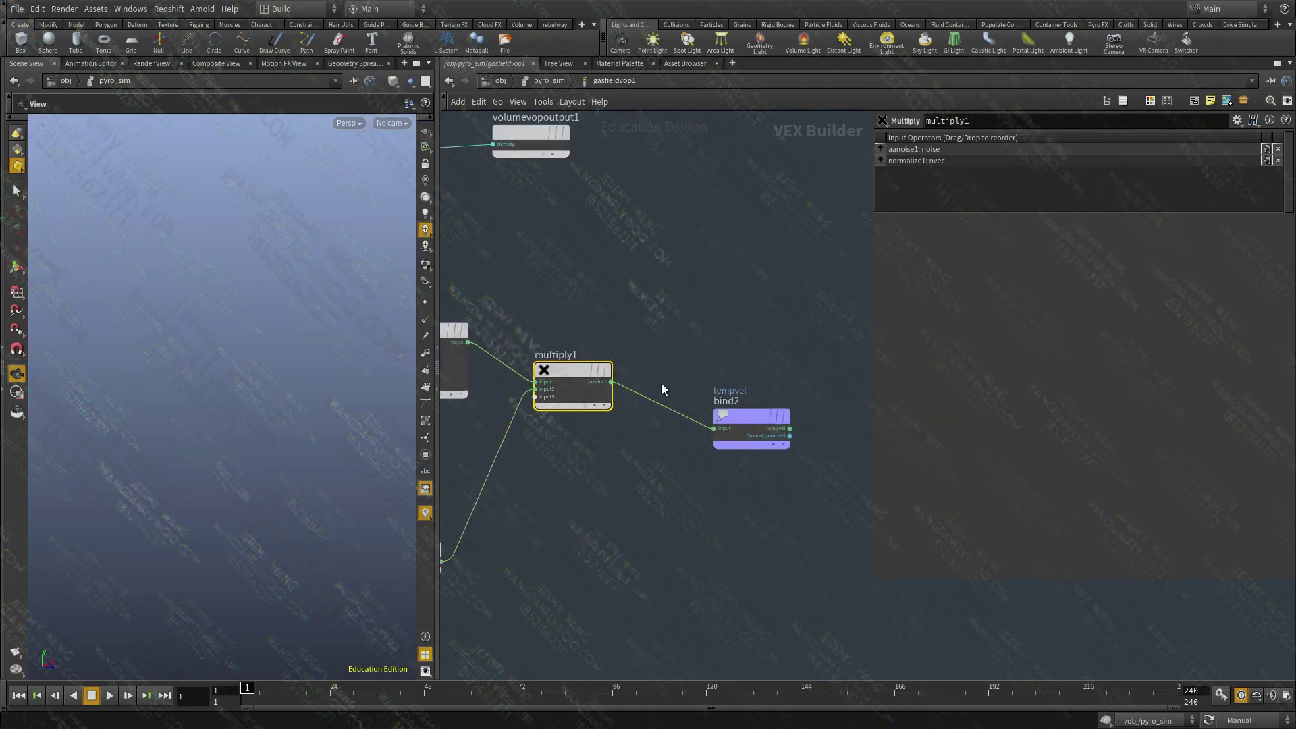
drag(760, 424, 772, 385)
- Insert a Multiply Constant node between normalize1 and multiply1, and move normalize1 up beside it
middle_drag(559, 456, 835, 468)
scroll(694, 496, up, 1)
key(Tab)
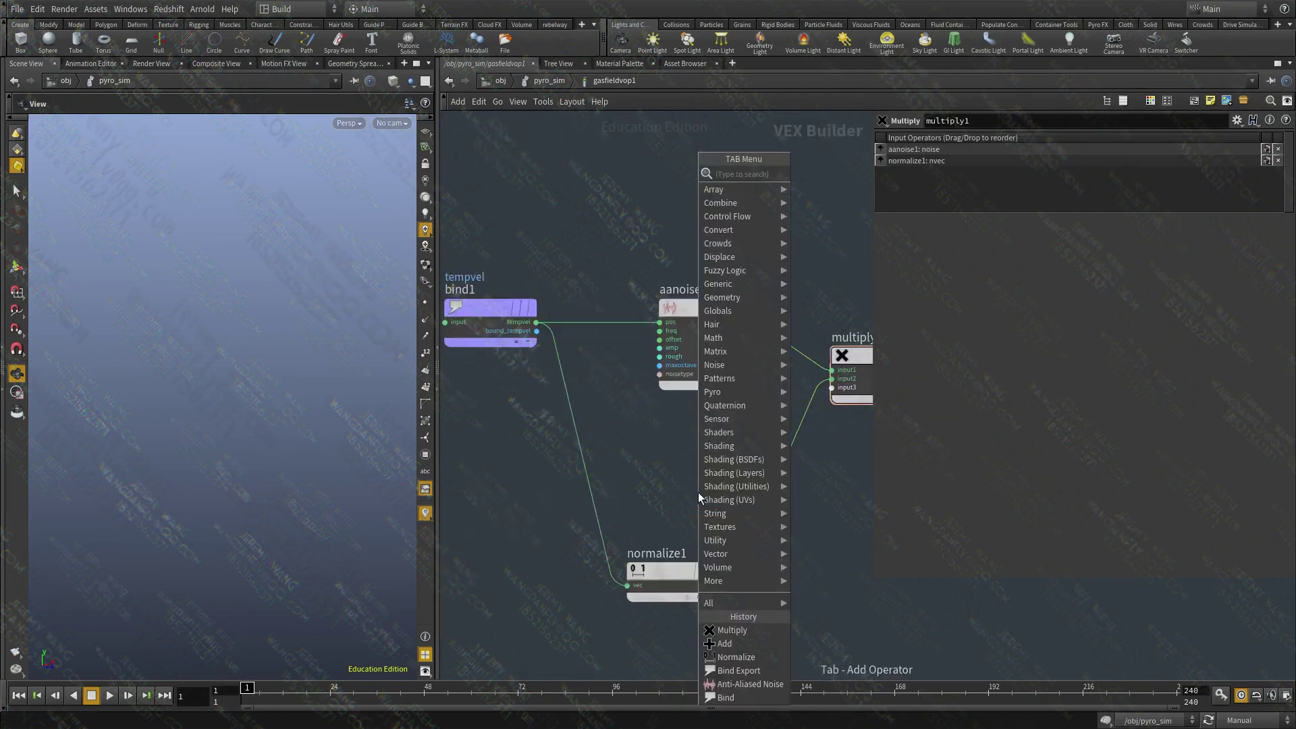
text(mul)
click(852, 203)
click(761, 492)
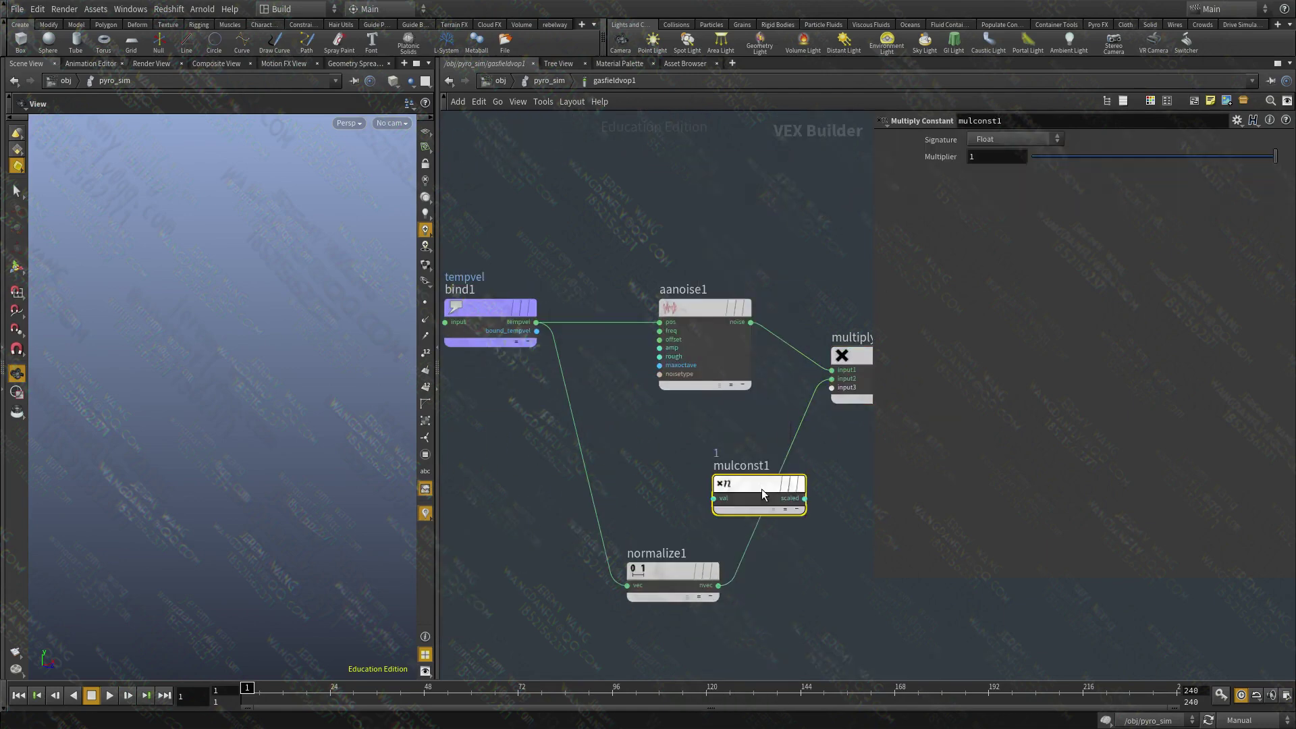
drag(762, 488, 848, 502)
middle_drag(688, 454, 645, 471)
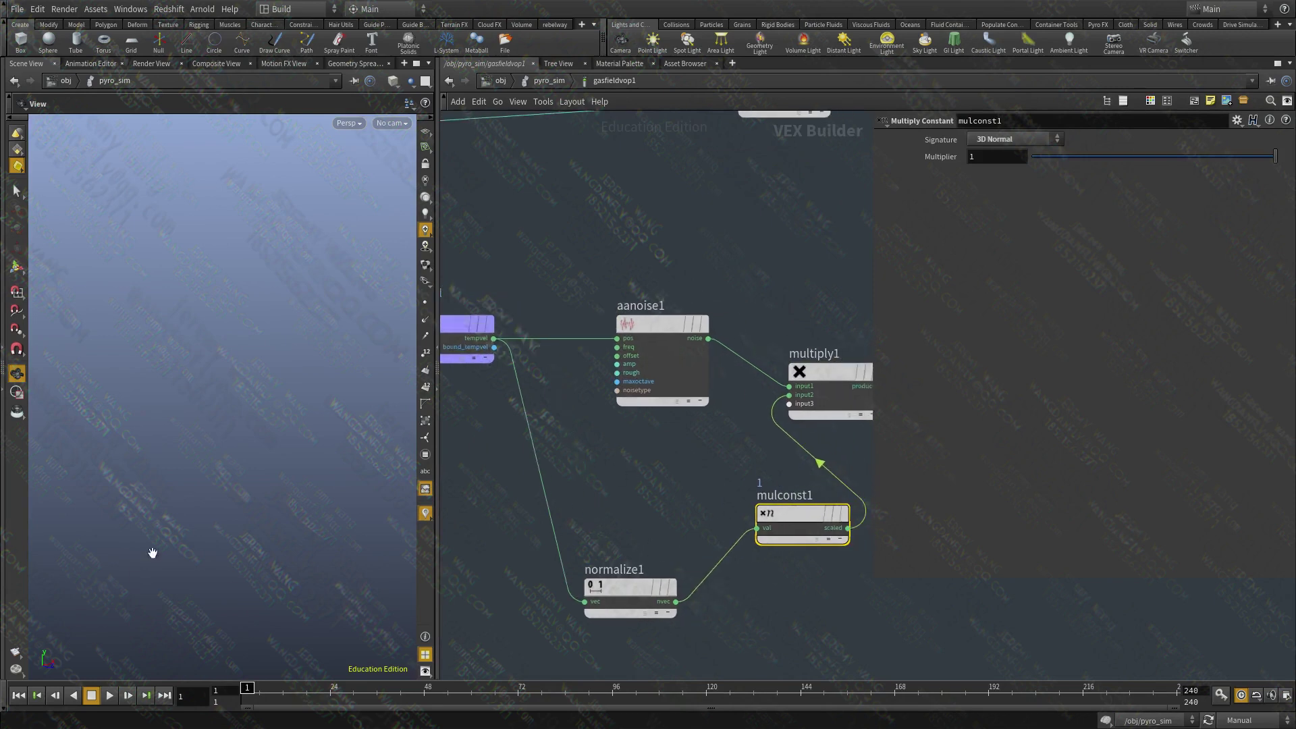
drag(631, 594, 598, 504)
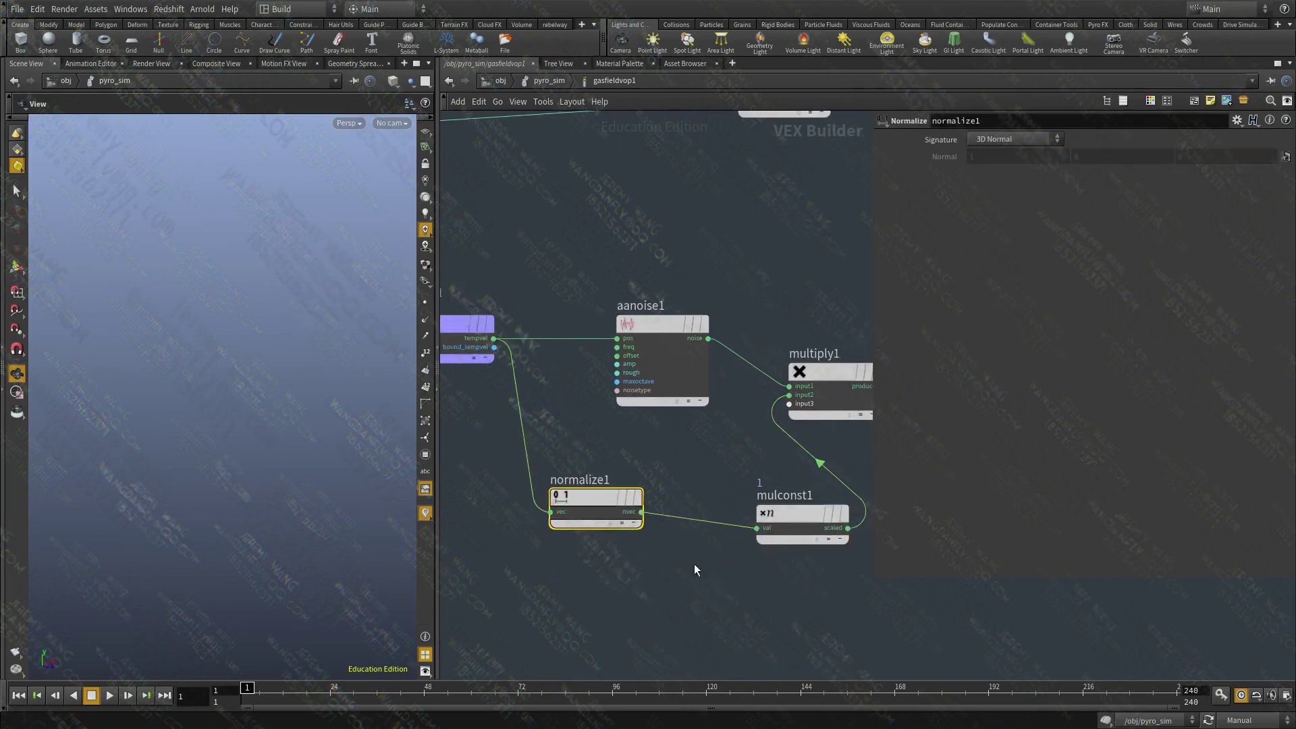
middle_drag(695, 564, 663, 581)
- Go up to the pyro_sim network, restore Auto Update and reopen gasfieldvop1 with aanoise1 selected
drag(664, 227, 646, 383)
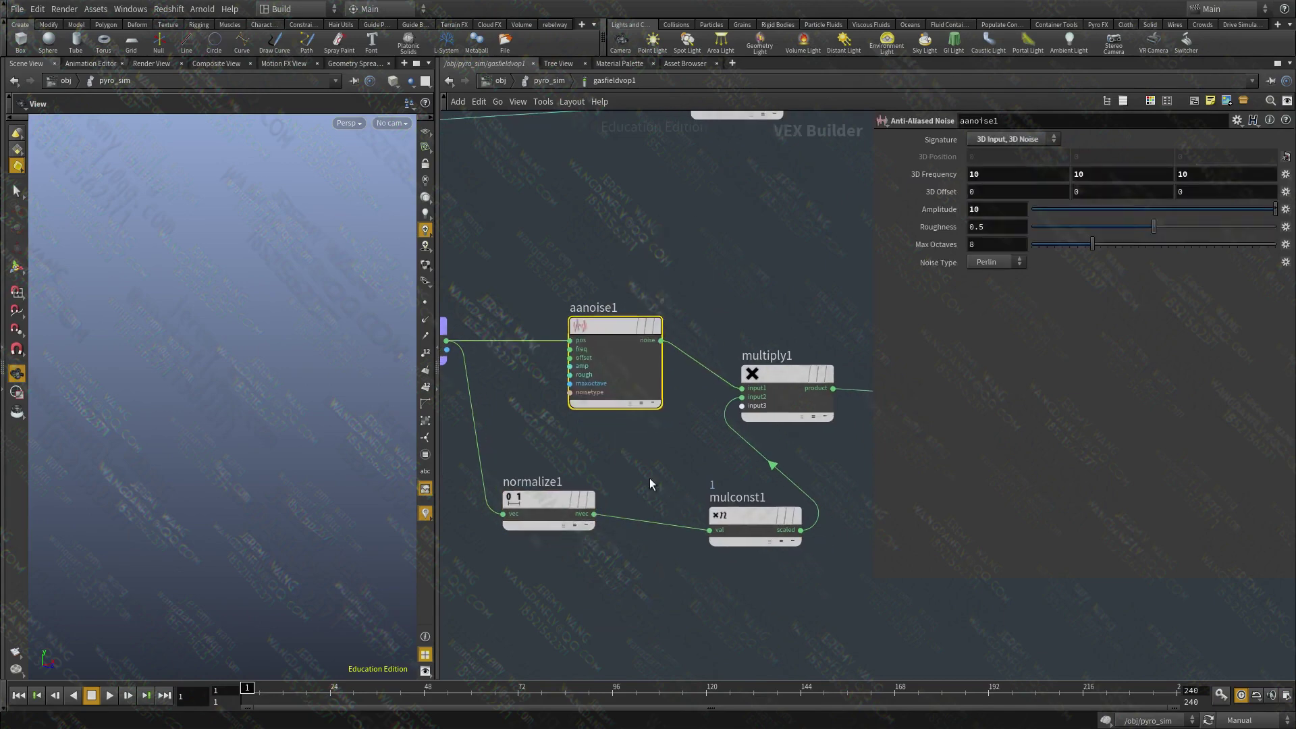
key(u)
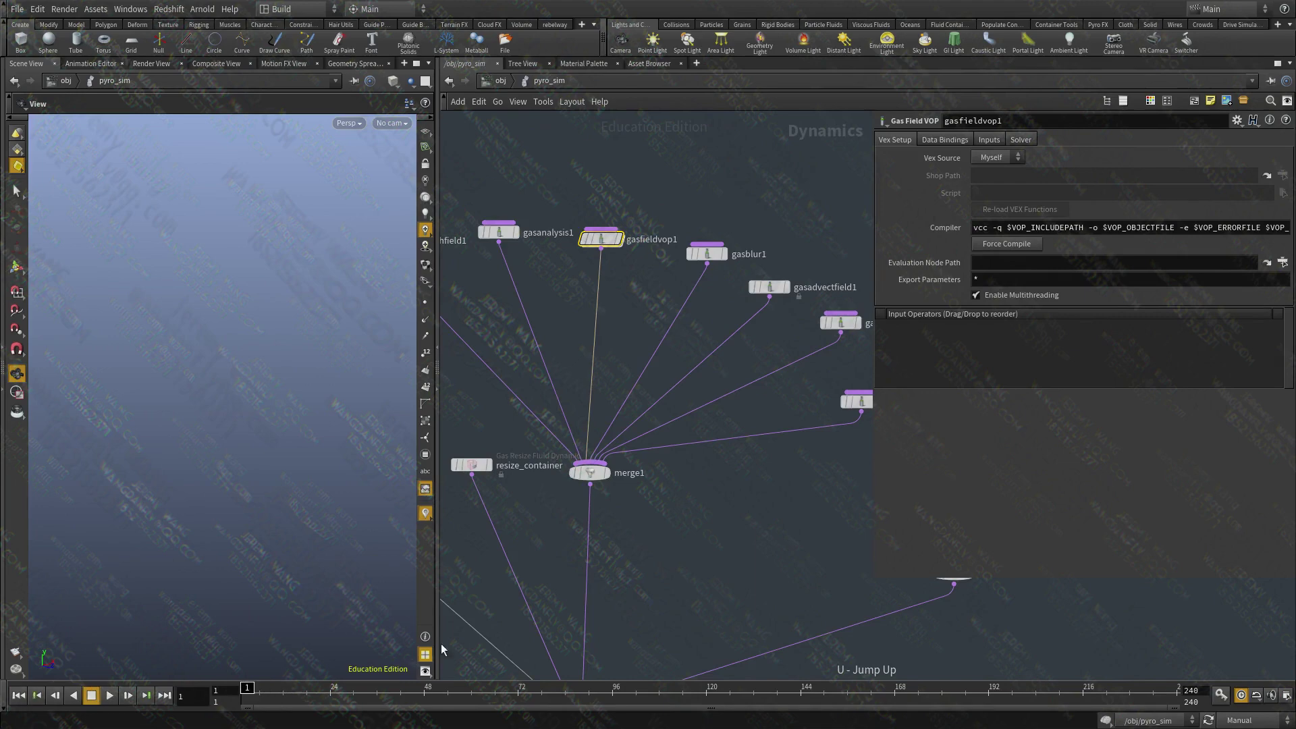
middle_drag(745, 553, 763, 448)
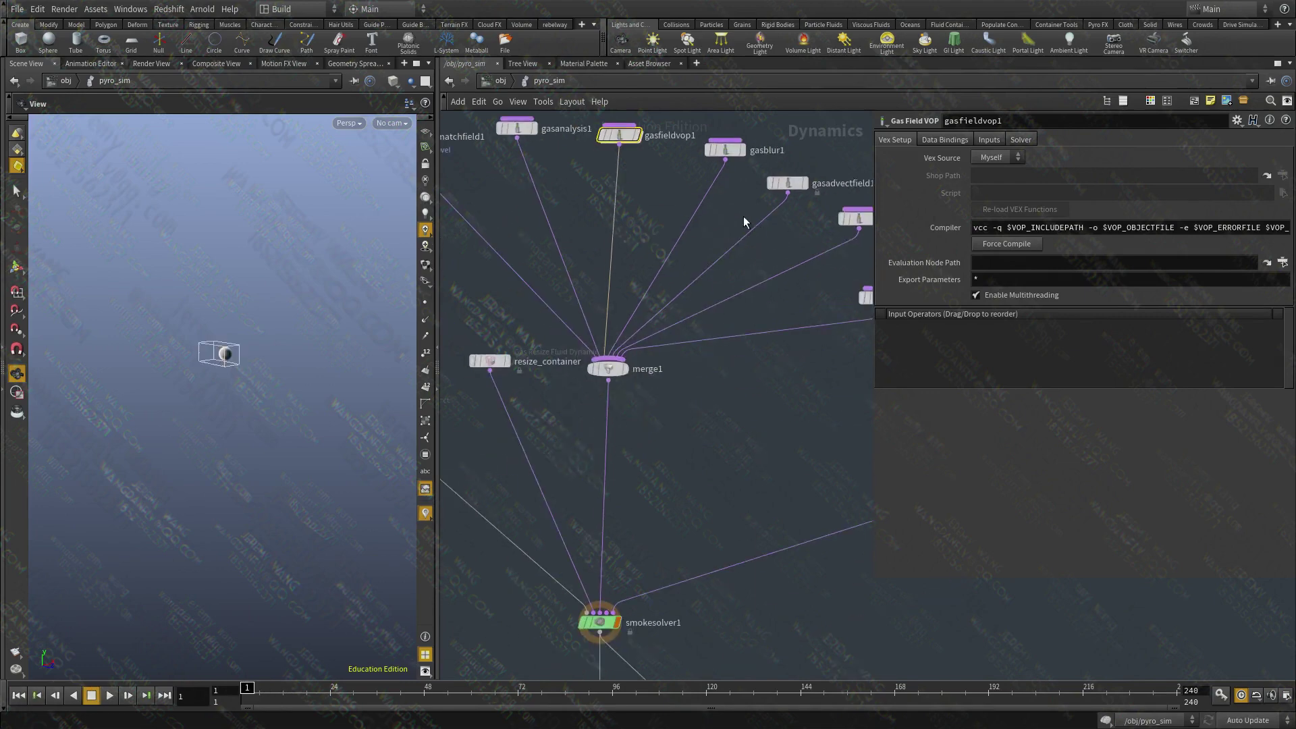
middle_drag(617, 145, 607, 195)
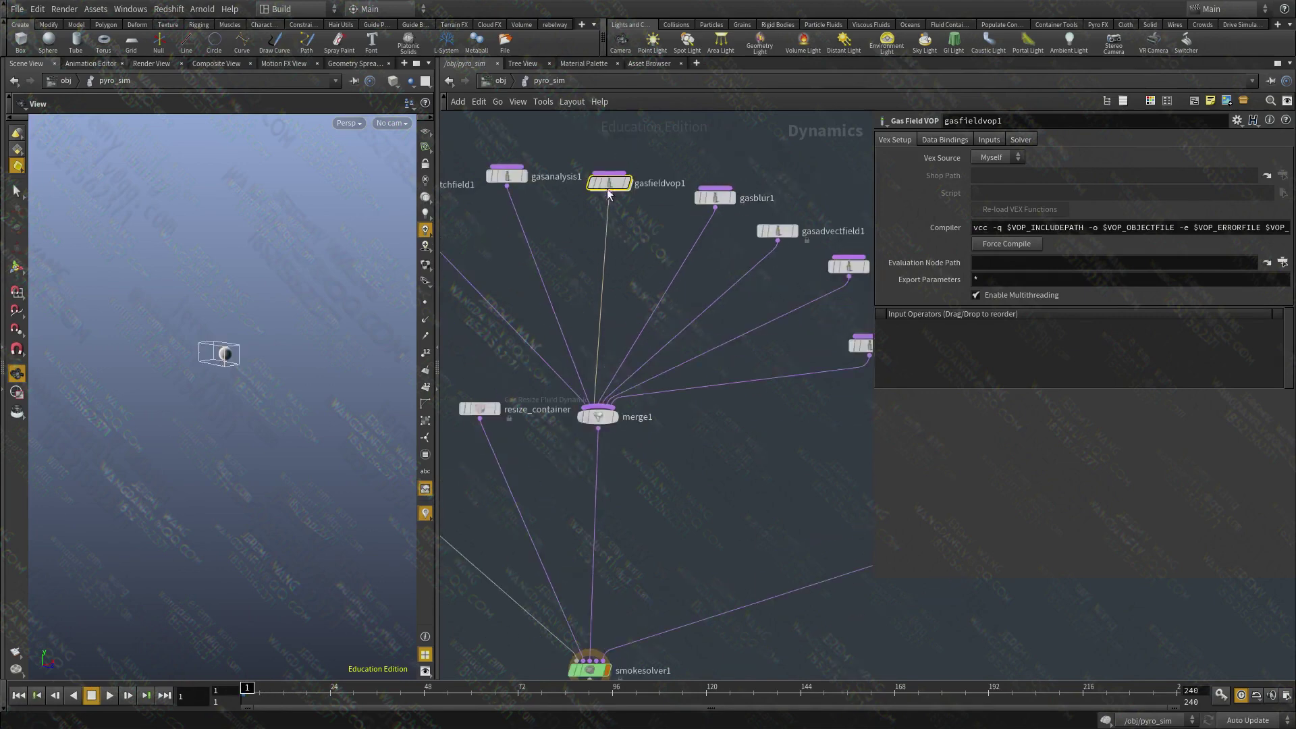
double_click(608, 184)
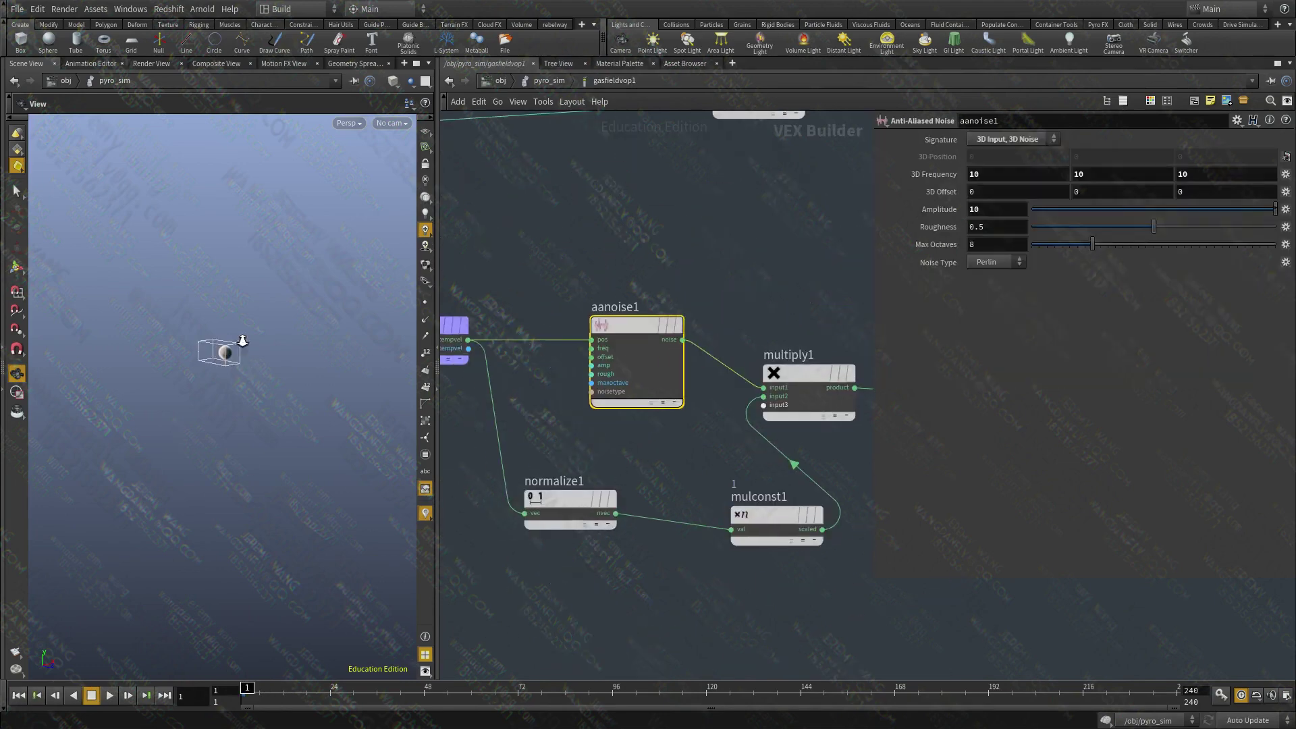
- Play the simulation with the multiplied normalized gradient and examine the smoke shape up to about frame 35
drag(243, 341, 213, 563)
key(g)
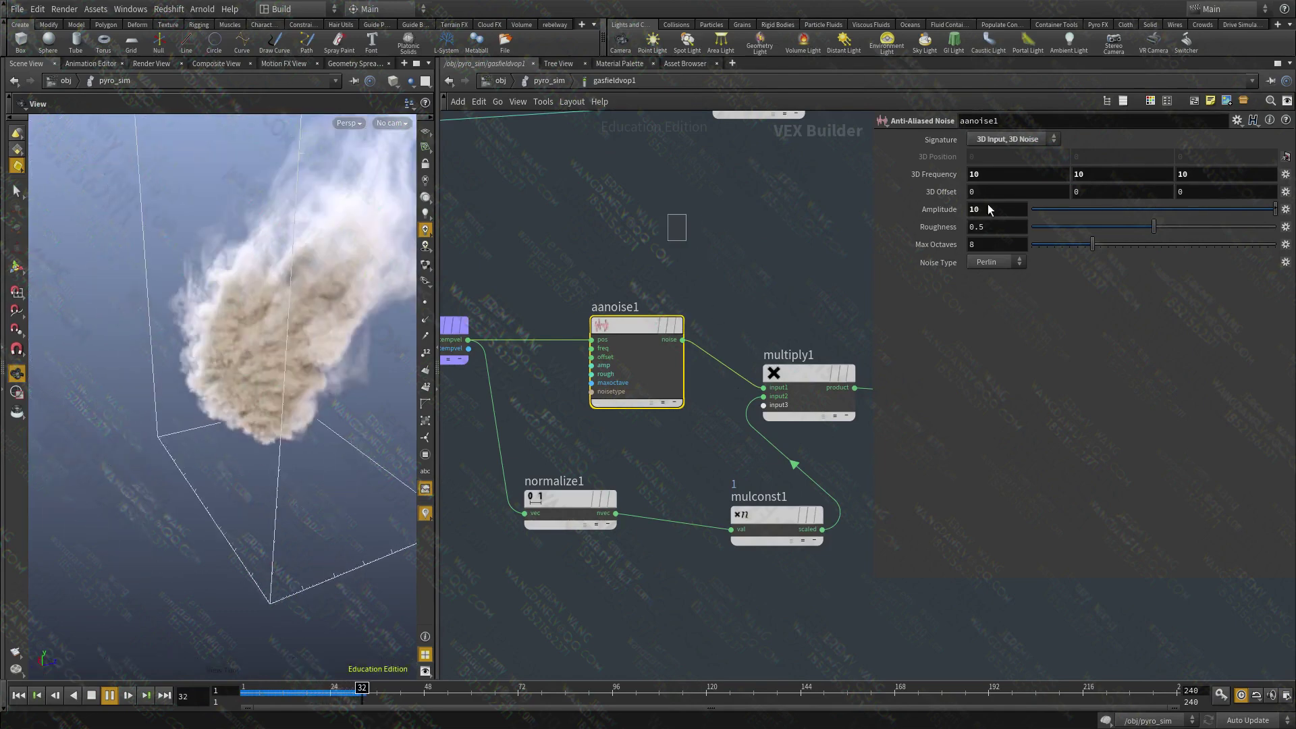
middle_drag(715, 233, 694, 282)
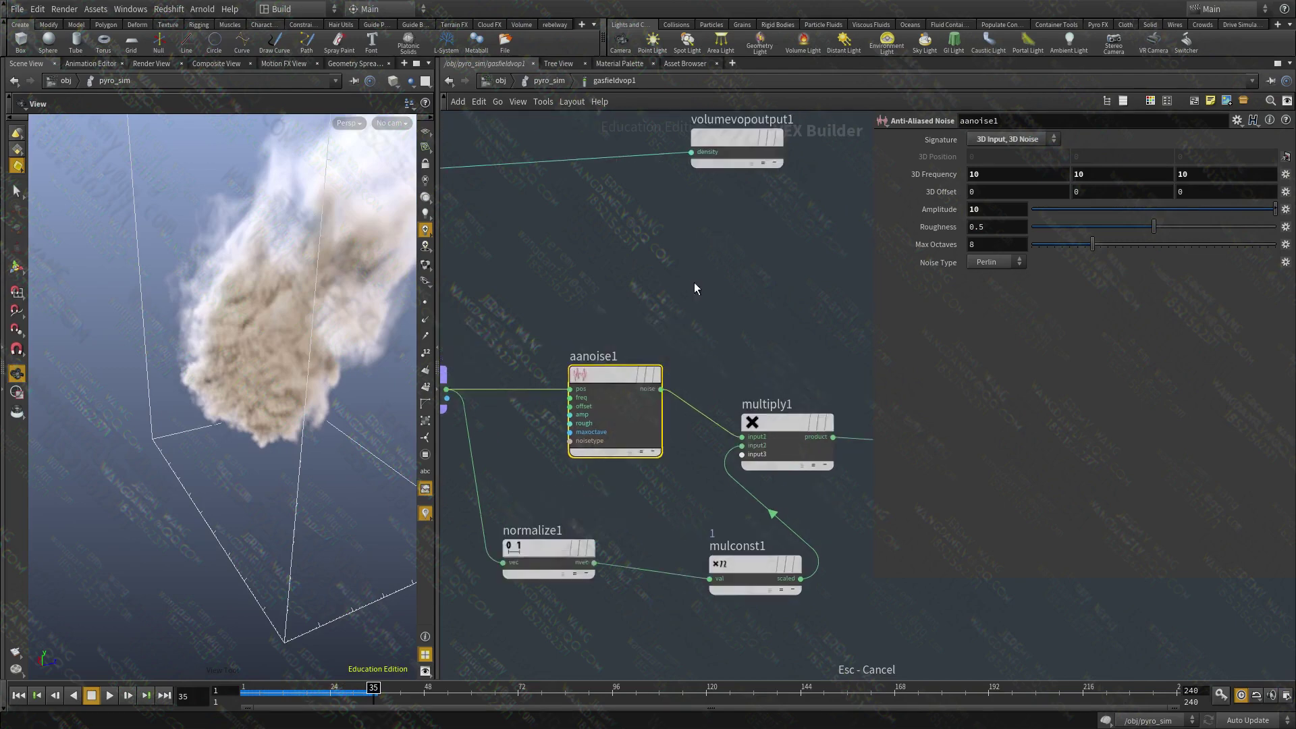
- Return to the pyro_sim network, show gascalculate1's settings and rewind to the first frame
key(u)
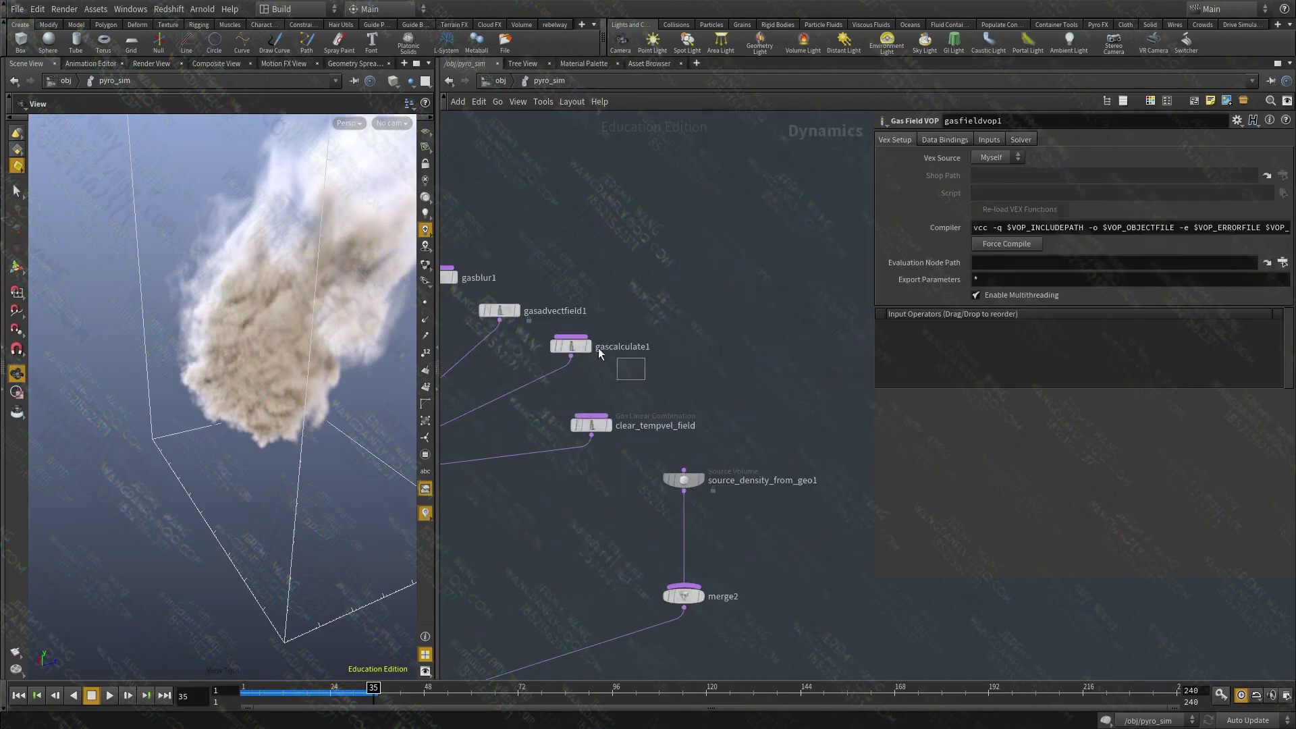
click(598, 350)
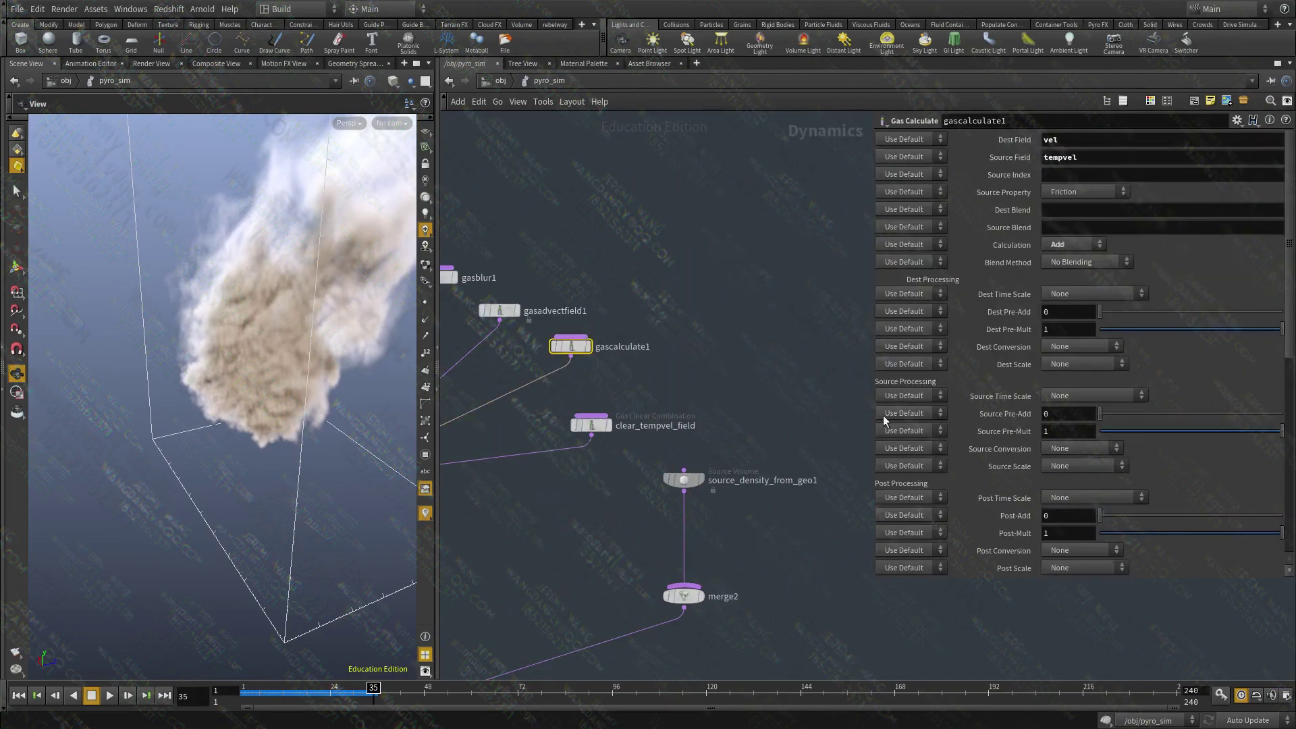
click(18, 696)
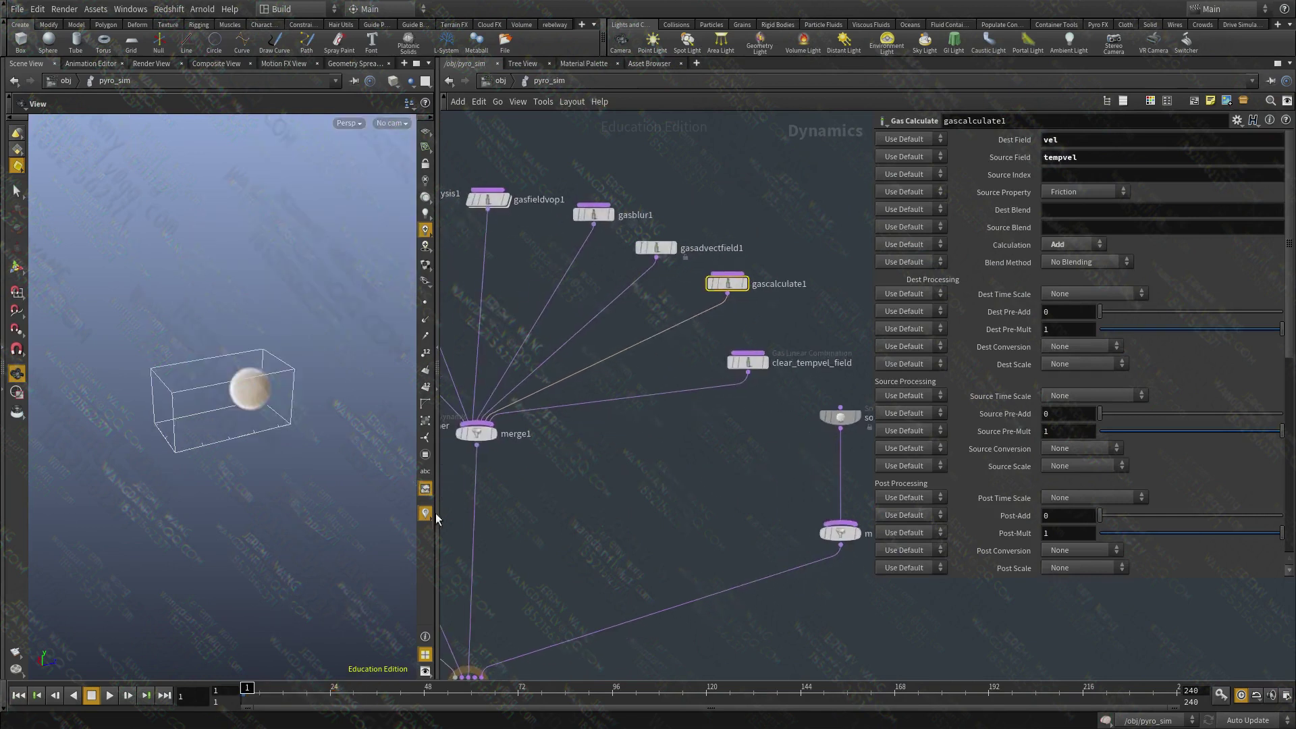
- Play the simulation to about frame 91 and examine the rising smoke from several angles
click(109, 695)
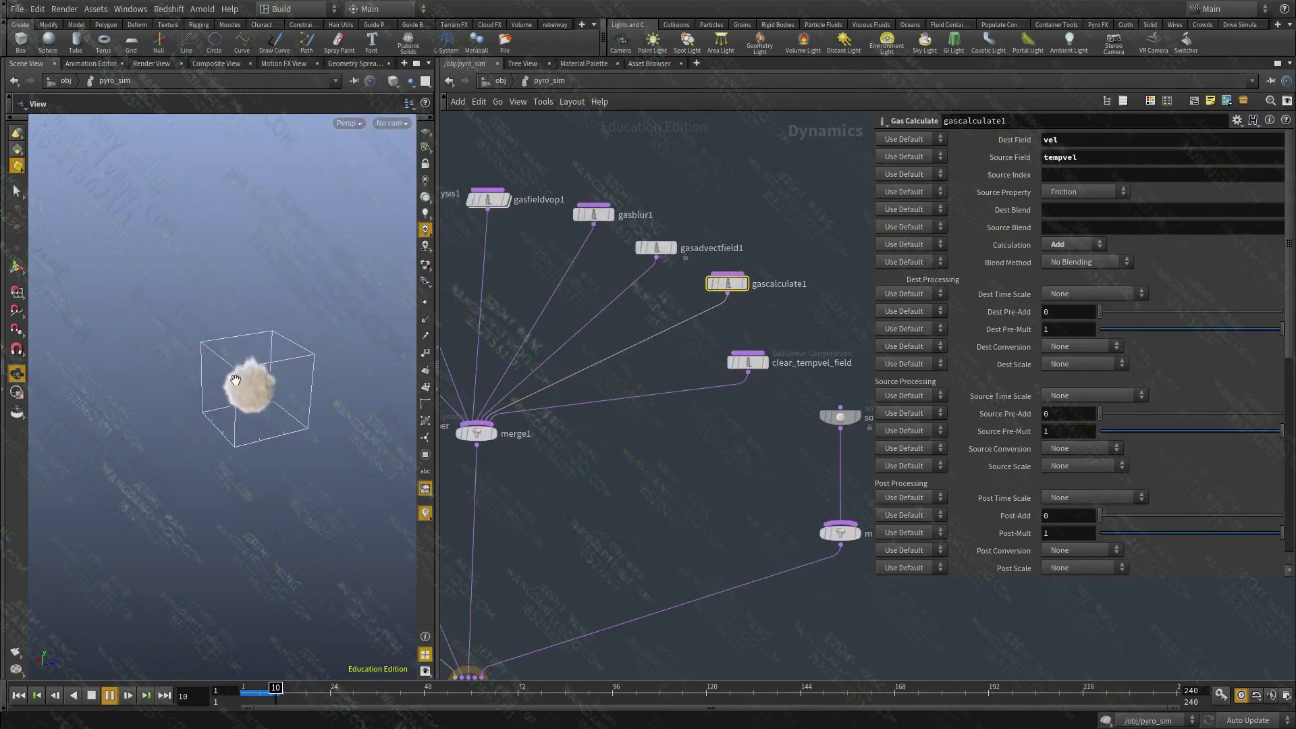
drag(284, 368, 274, 409)
right_drag(274, 409, 201, 406)
drag(202, 406, 290, 434)
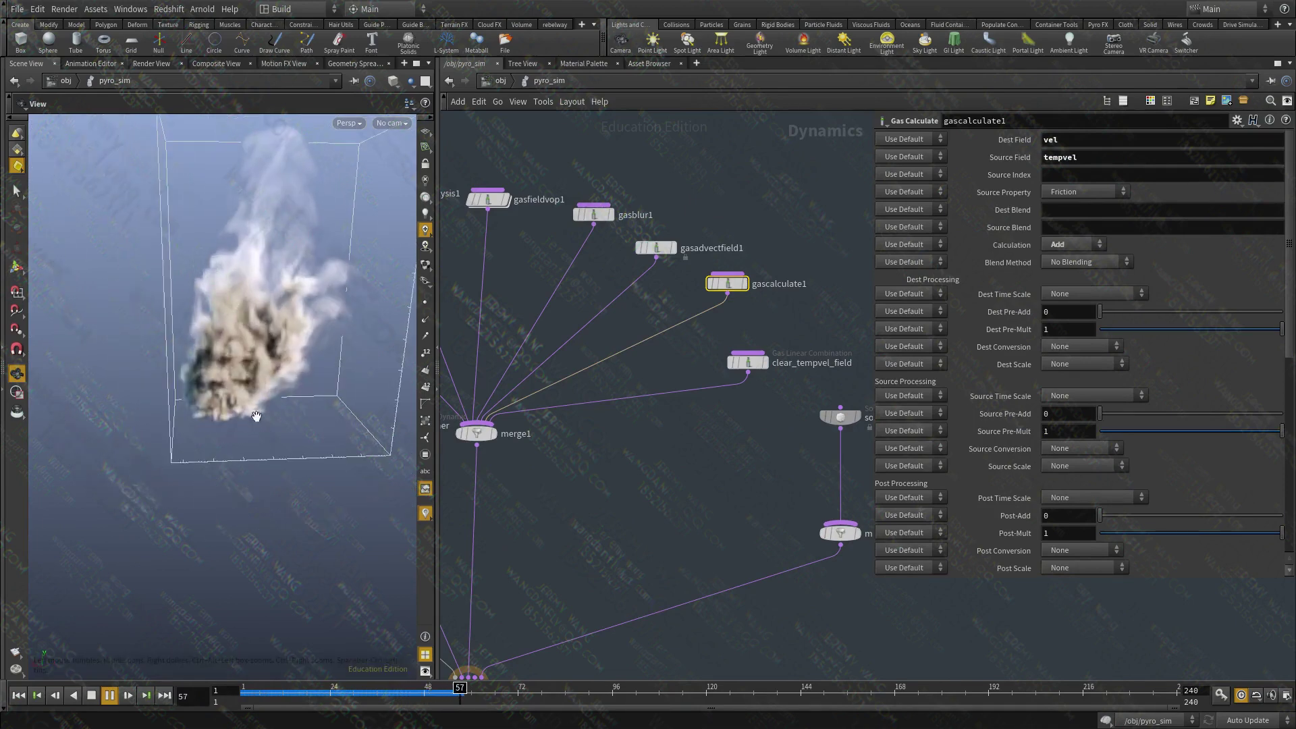
drag(251, 370, 189, 376)
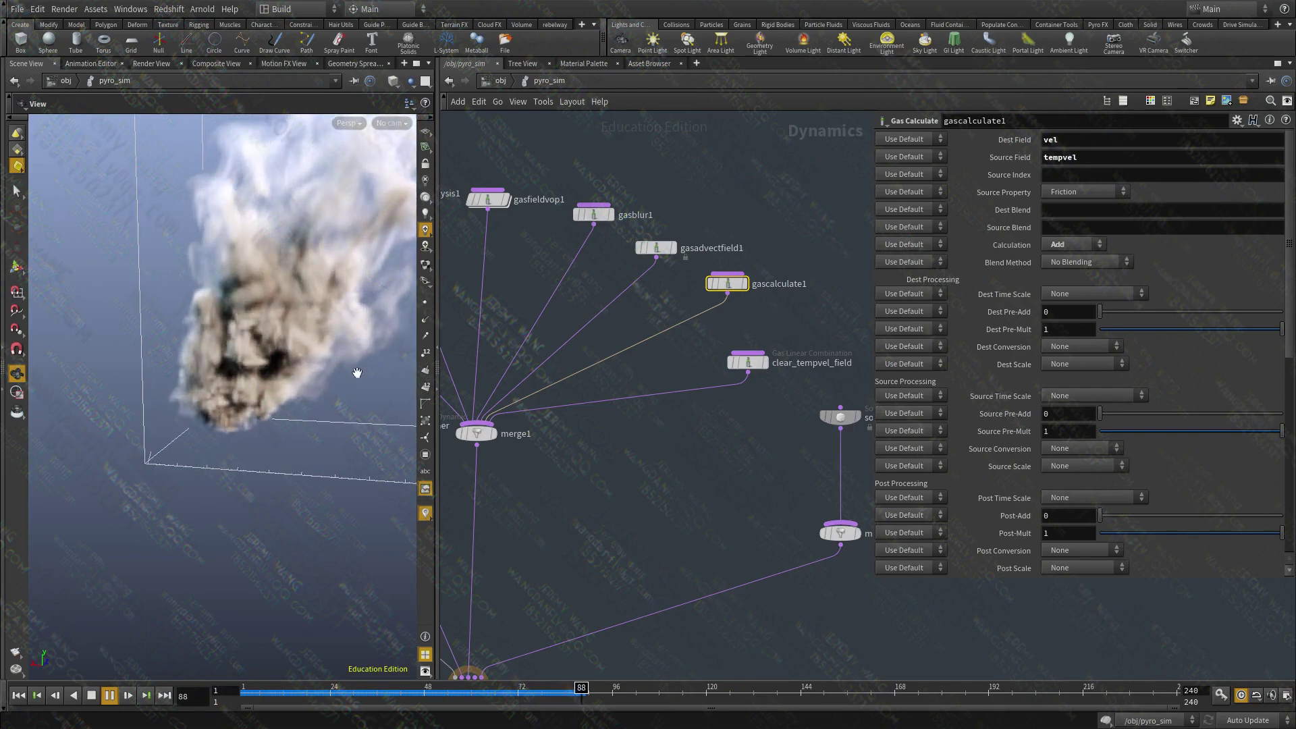
right_drag(273, 345, 139, 396)
key(Escape)
drag(139, 397, 257, 463)
right_drag(256, 462, 297, 452)
drag(297, 453, 527, 310)
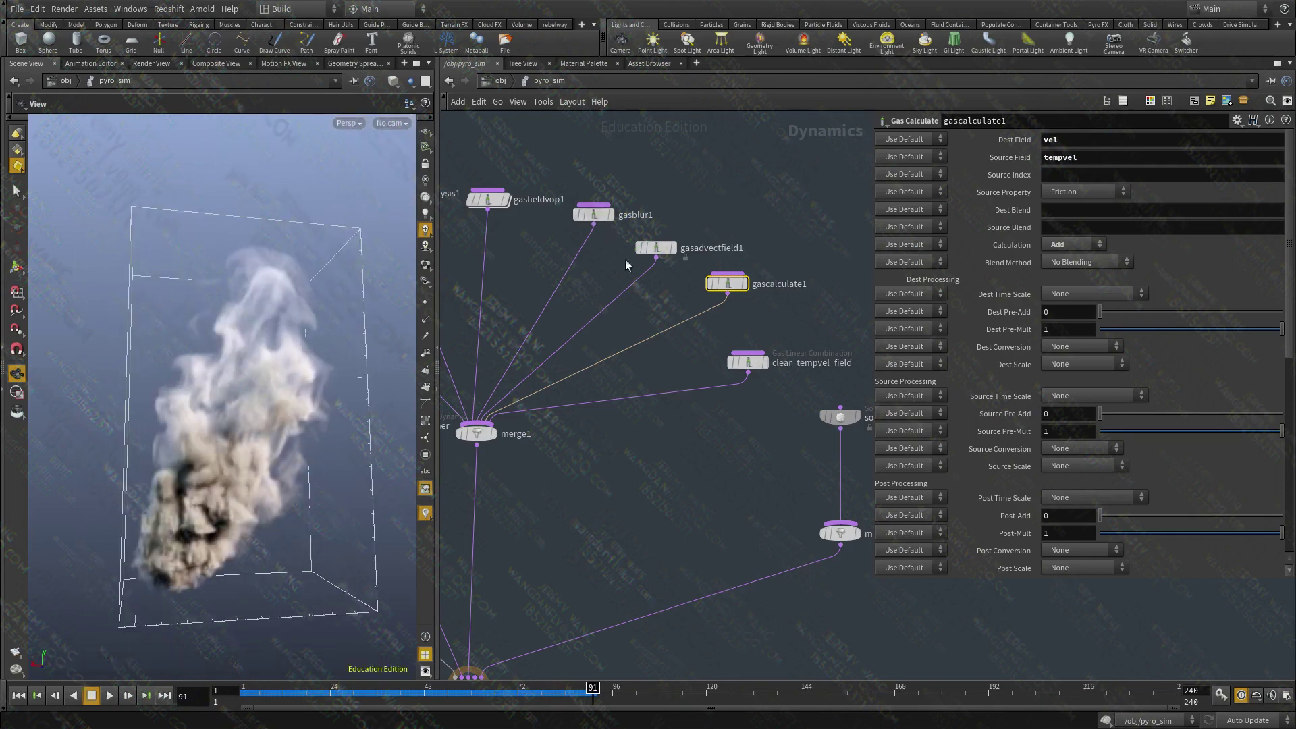
- Open gasfieldvop1 and set aanoise1's amplitude to 1 and its first two 3D Frequency values to 0.1
middle_drag(687, 286, 764, 278)
double_click(588, 273)
scroll(754, 287, down, 2)
drag(1003, 215, 877, 189)
text(1)
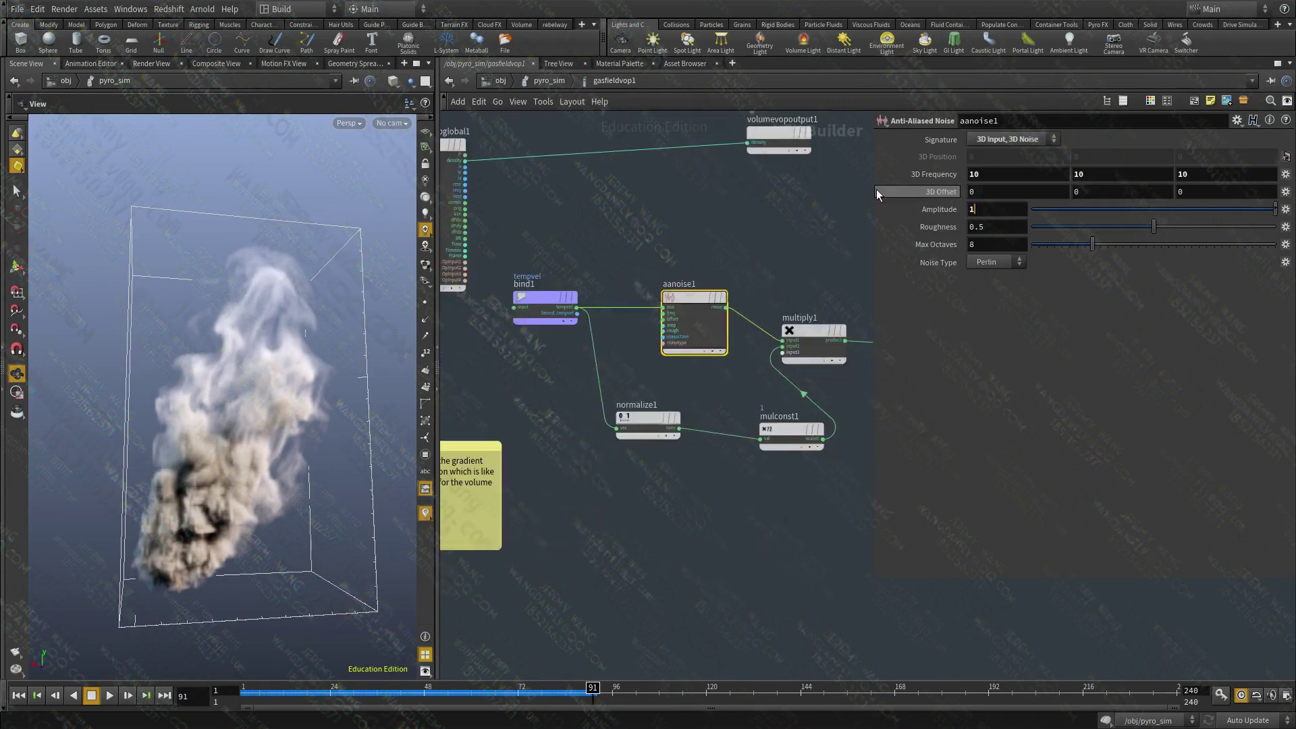
key(Return)
drag(1001, 176, 844, 165)
text(.)
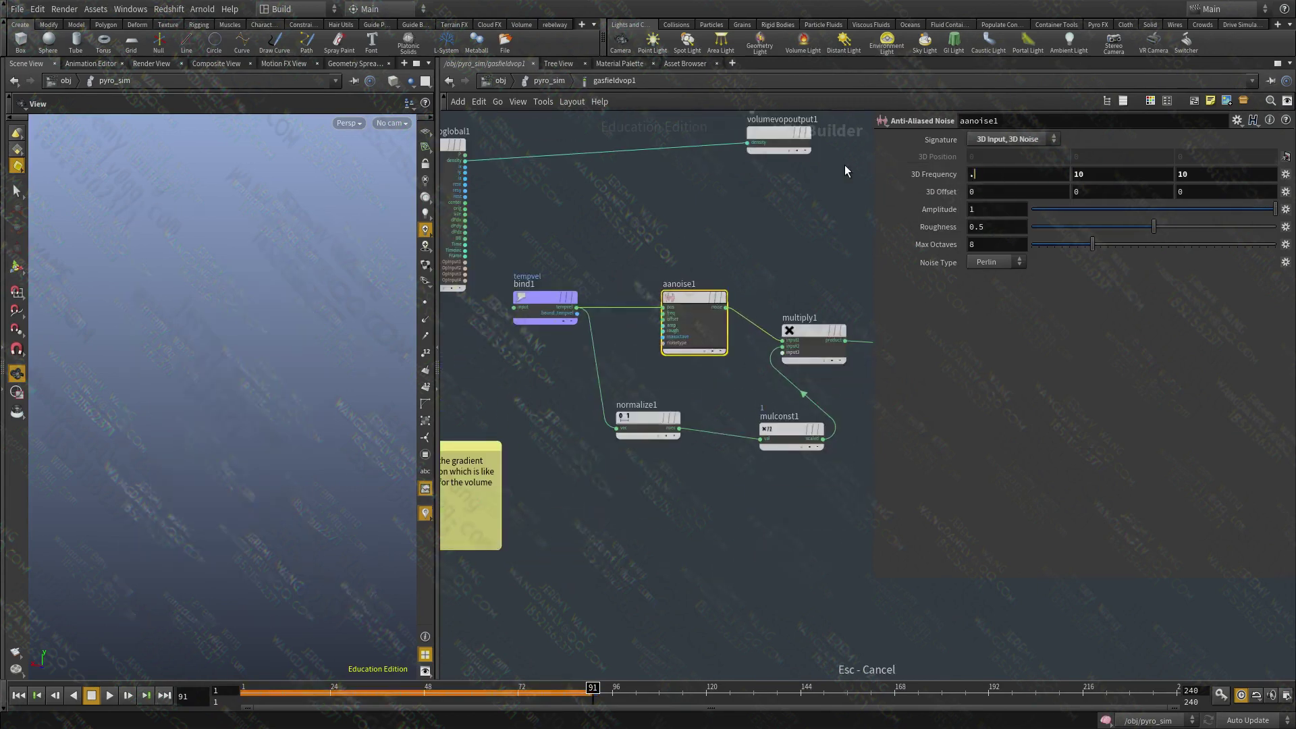
text(.1)
key(Return)
- Set the mulconst1 multiplier to 2
scroll(682, 445, up, 3)
click(821, 398)
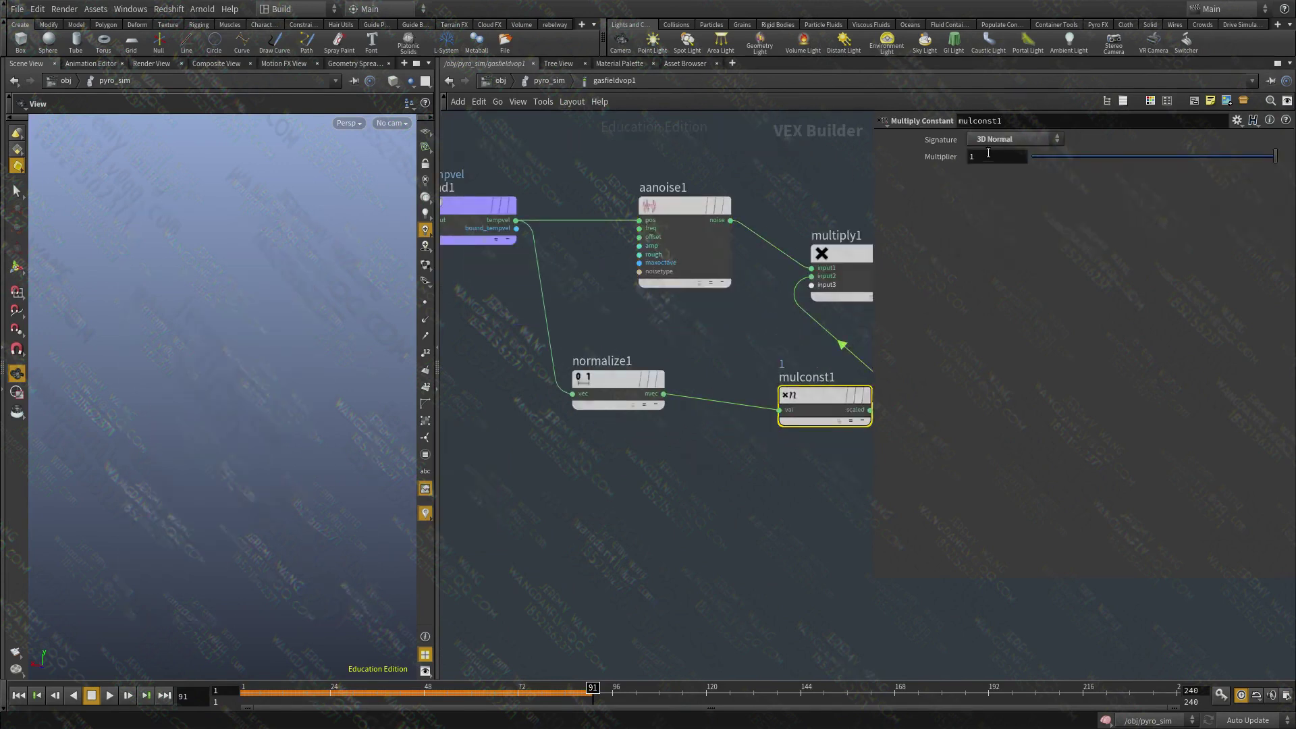
click(731, 350)
middle_drag(747, 338, 750, 385)
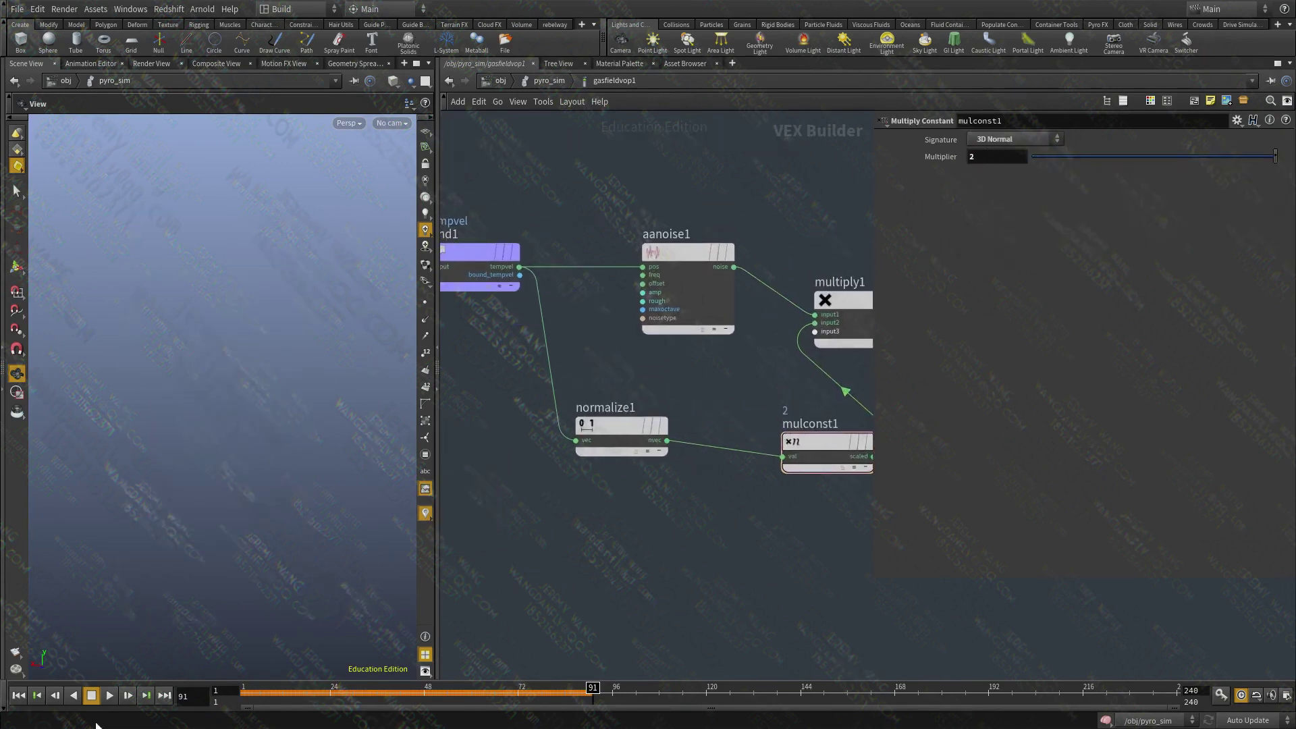
- Replay the simulation from the first frame to about frame 68 and examine the smoke's shape
click(19, 696)
click(111, 696)
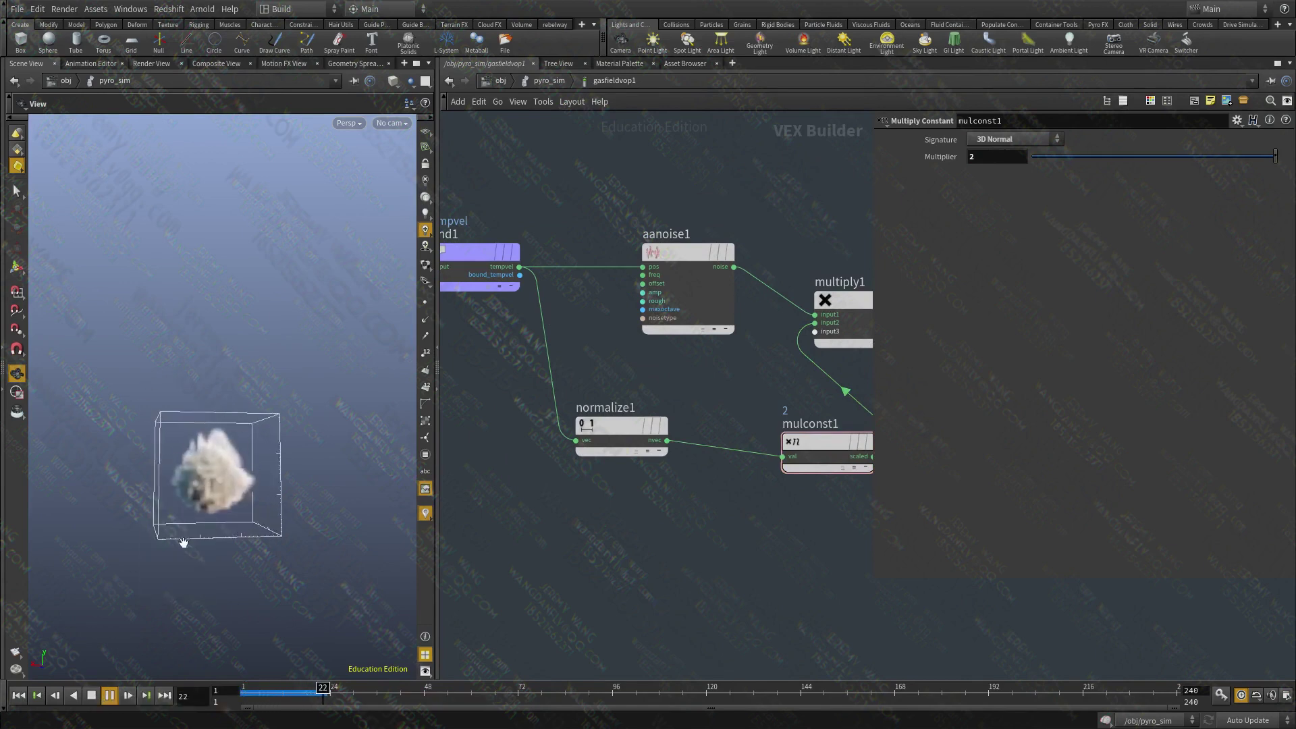
drag(184, 513, 330, 382)
- Set the first two 3D Frequency values of aanoise1 to 2
click(689, 256)
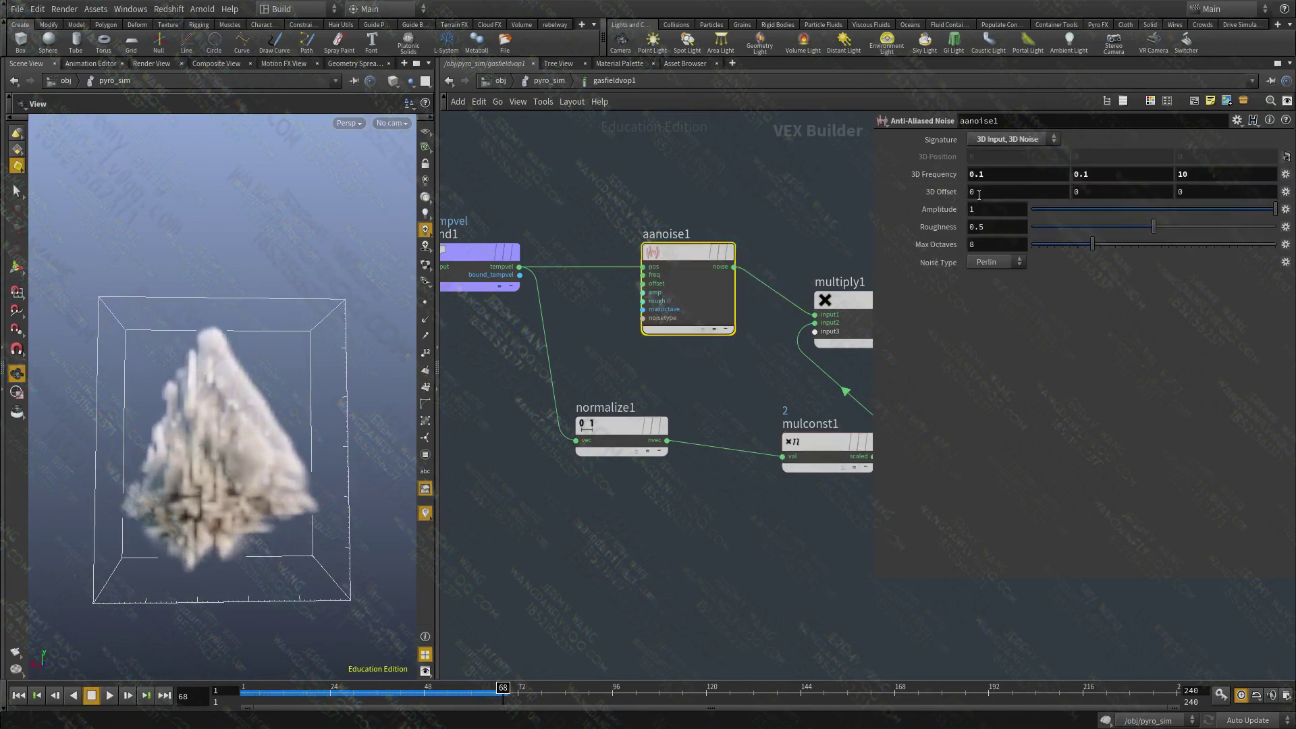
key(BackSpace)
key(BackSpace)
key(BackSpace)
text(2)
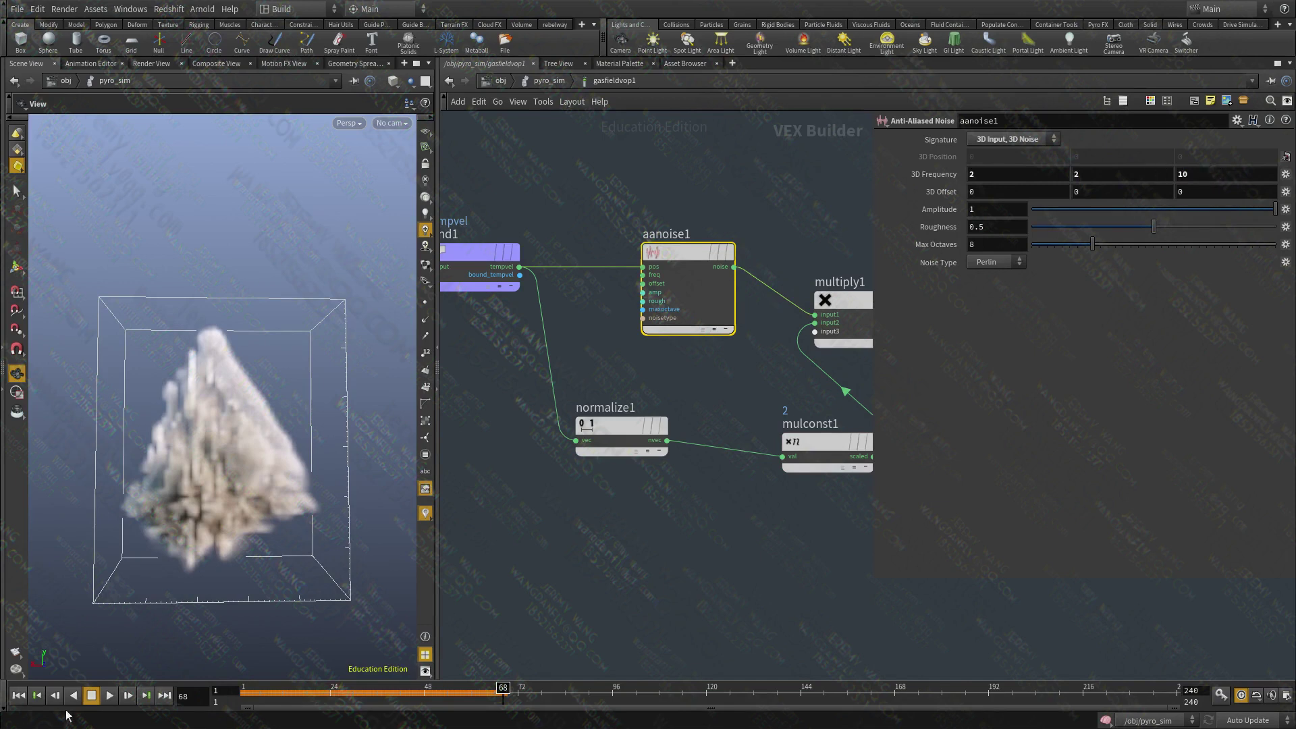
- Replay the simulation from the start to about frame 74 to check the new noise frequency
click(20, 696)
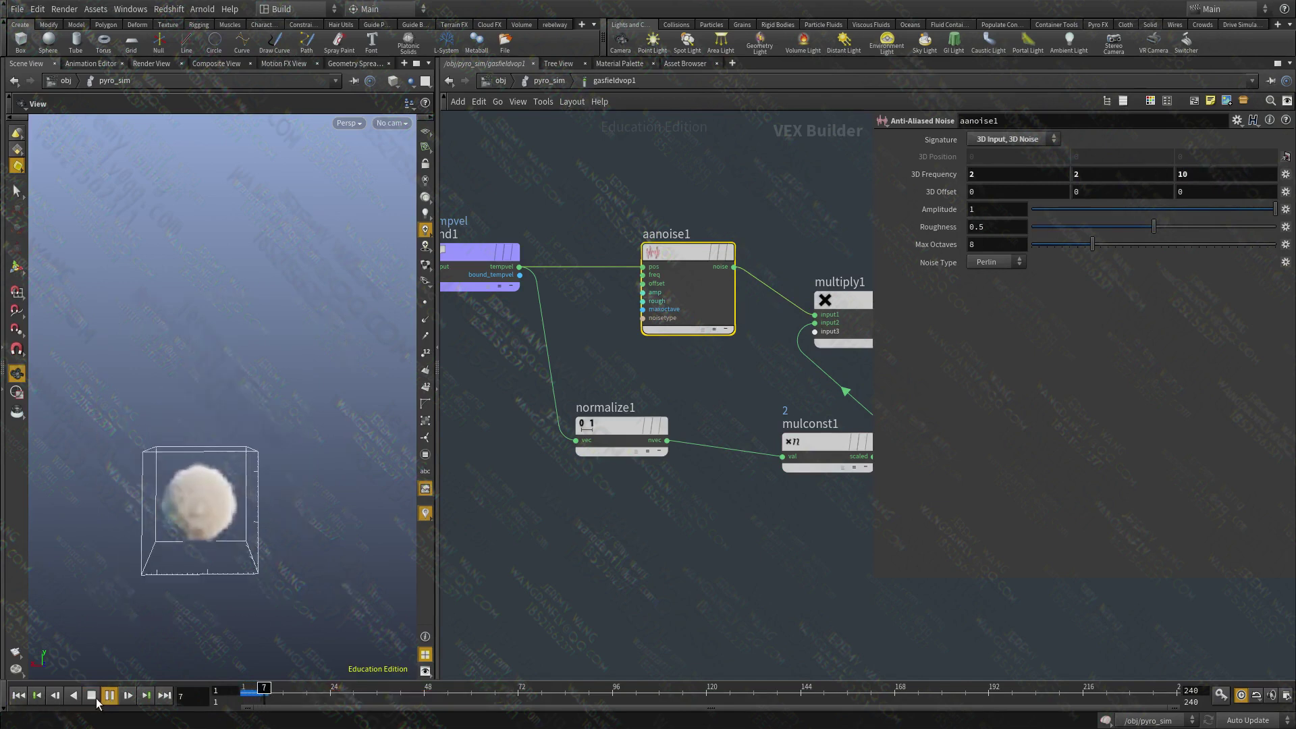
mouse_move(266, 497)
mouse_down()
mouse_move(333, 481)
mouse_move(192, 472)
mouse_move(276, 476)
mouse_up()
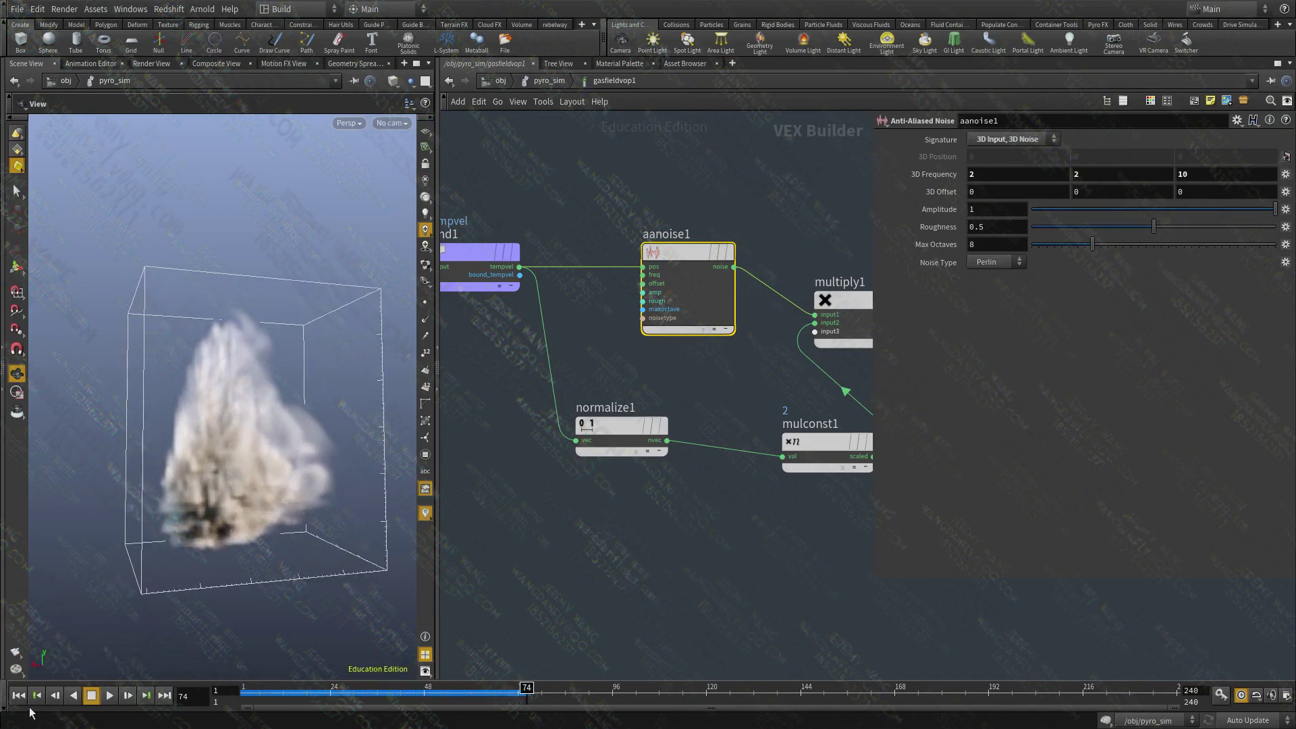
click(92, 695)
- Return to the pyro_sim network and set Scale Velocity to 2 on source_density_from_geo1
middle_drag(698, 573, 679, 505)
key(u)
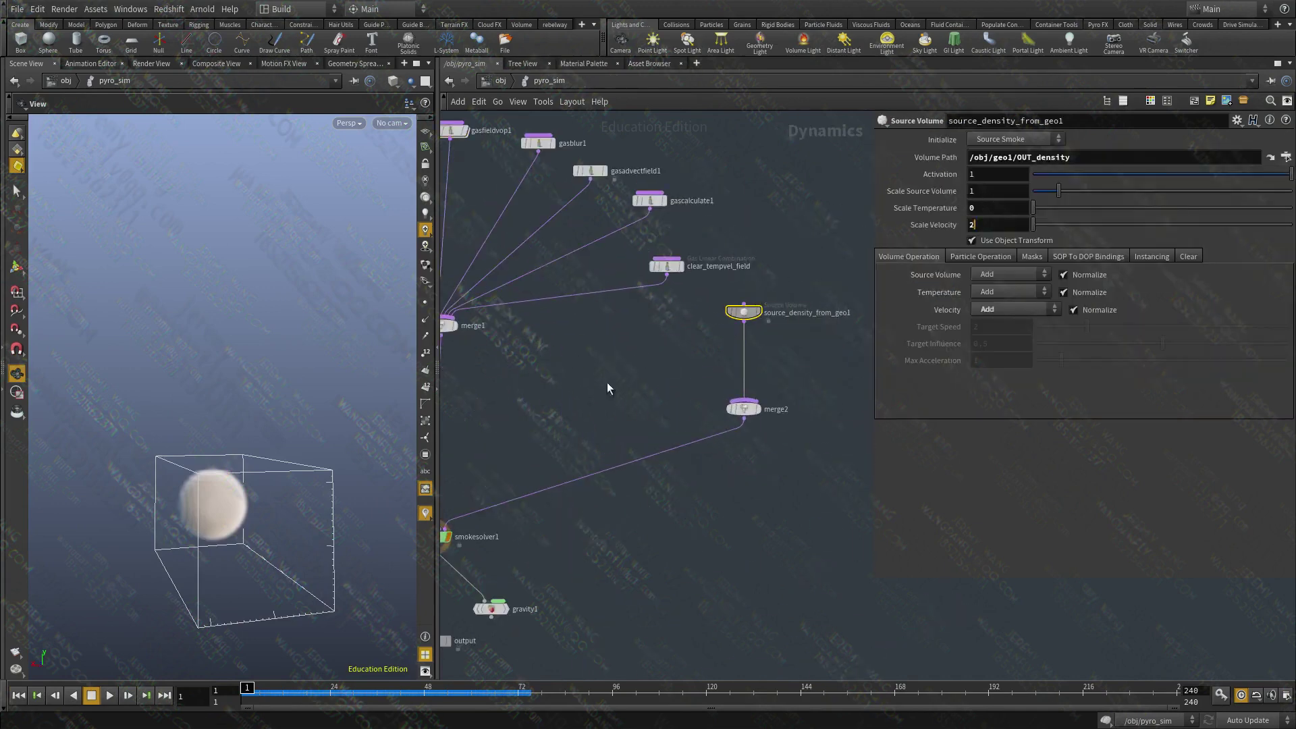
key(Return)
middle_drag(598, 388, 595, 320)
- Play the simulation with the scaled source velocity to about frame 59, examining the smoke from different angles
right_drag(223, 432, 158, 455)
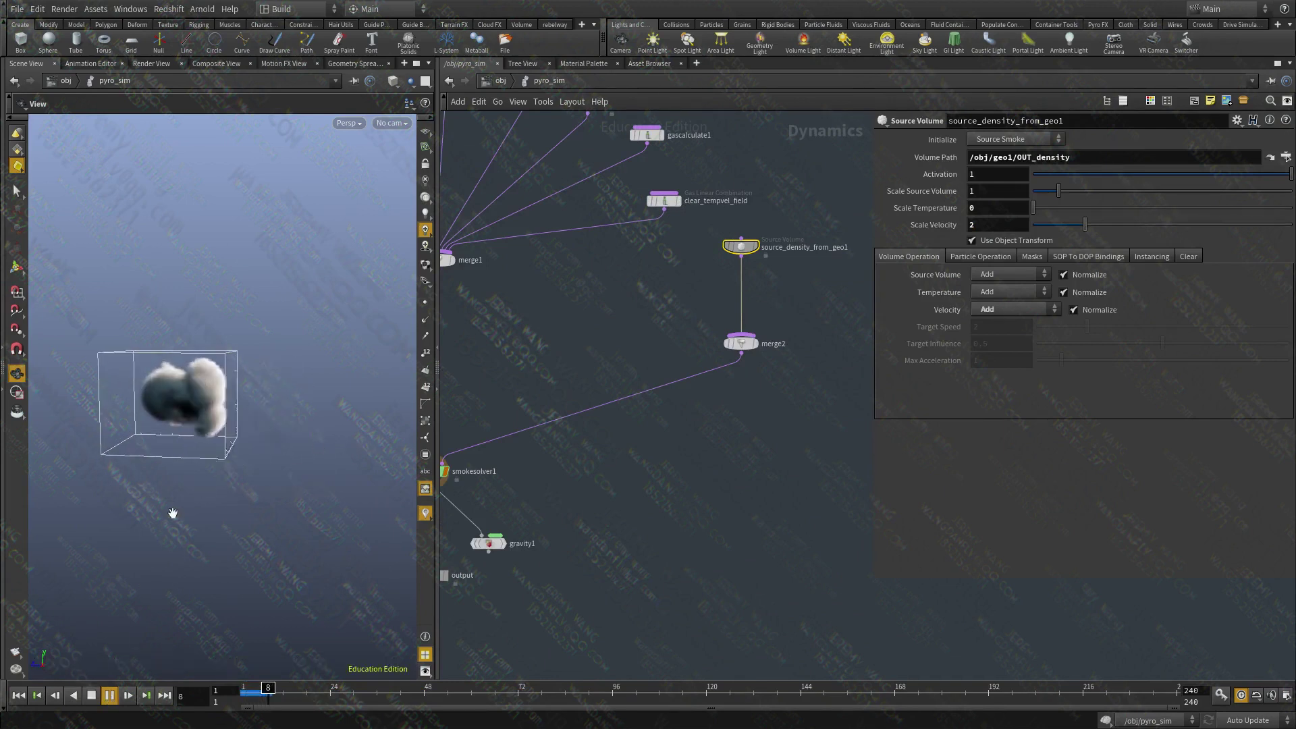
drag(242, 471, 214, 470)
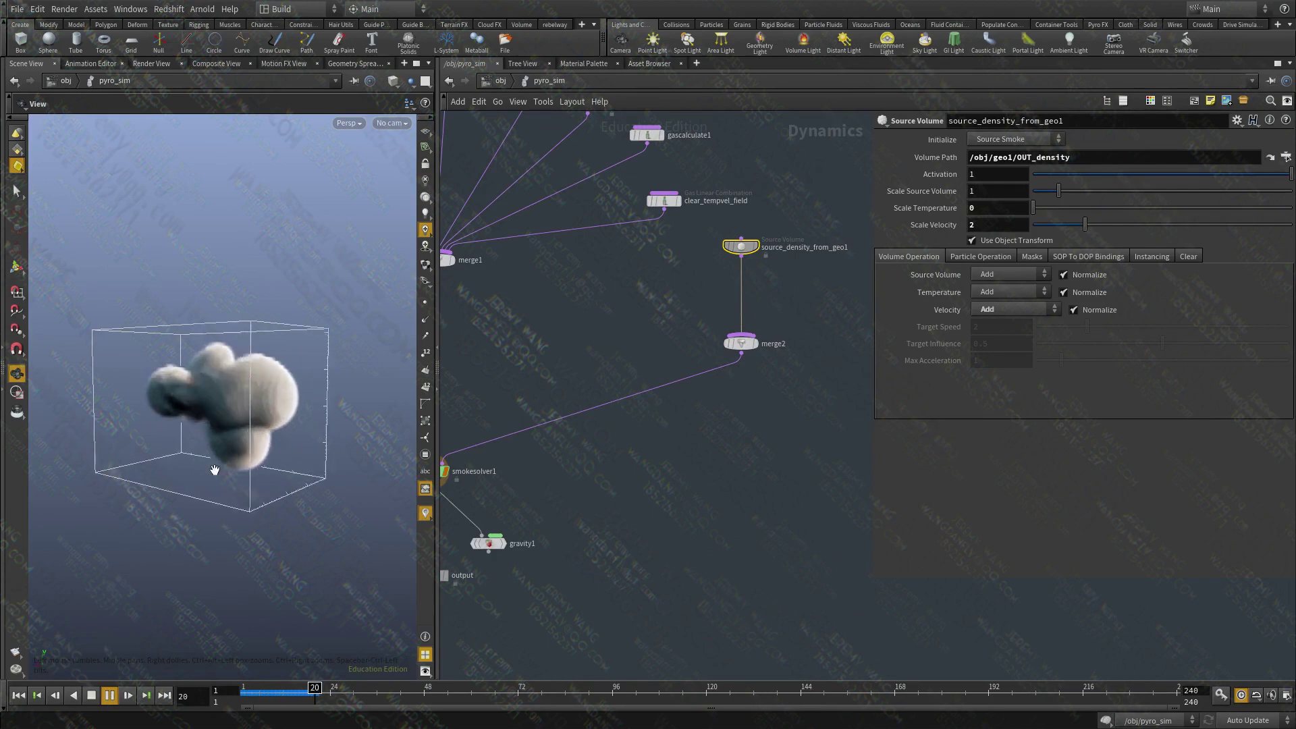
right_drag(245, 422, 232, 435)
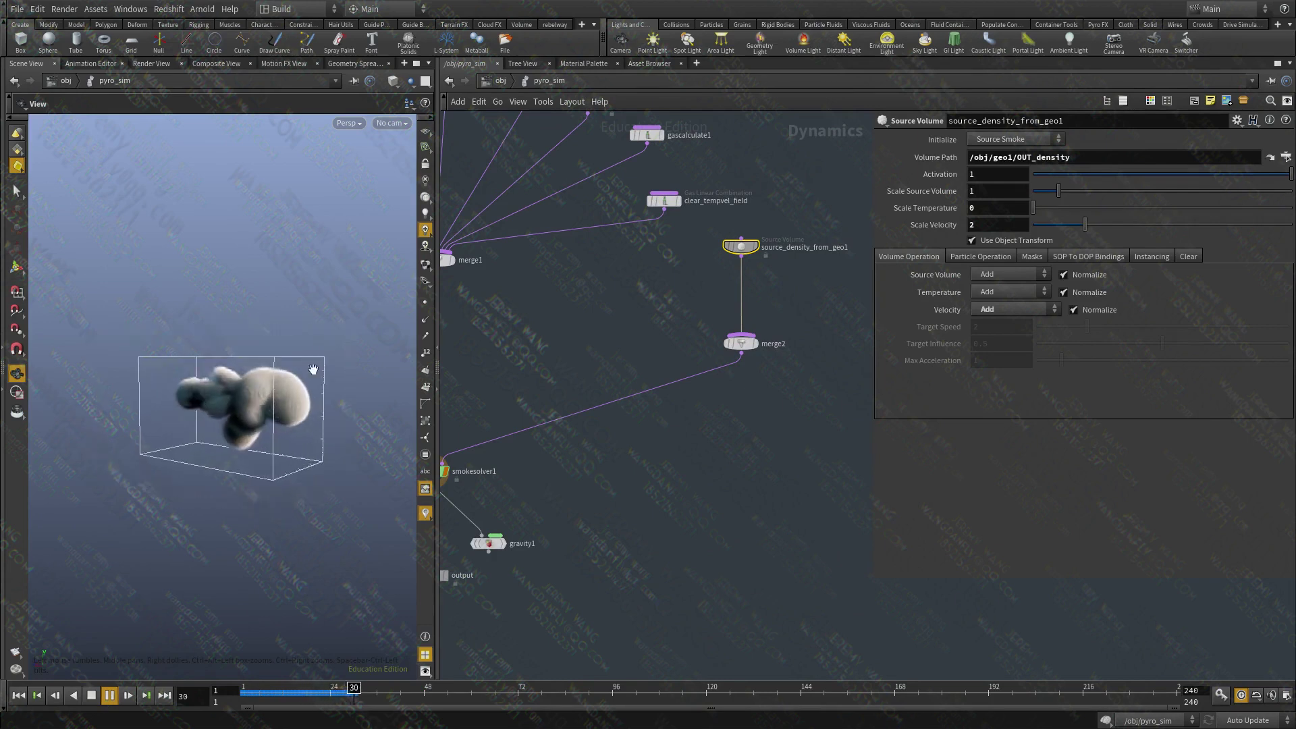
drag(301, 455, 210, 308)
click(91, 695)
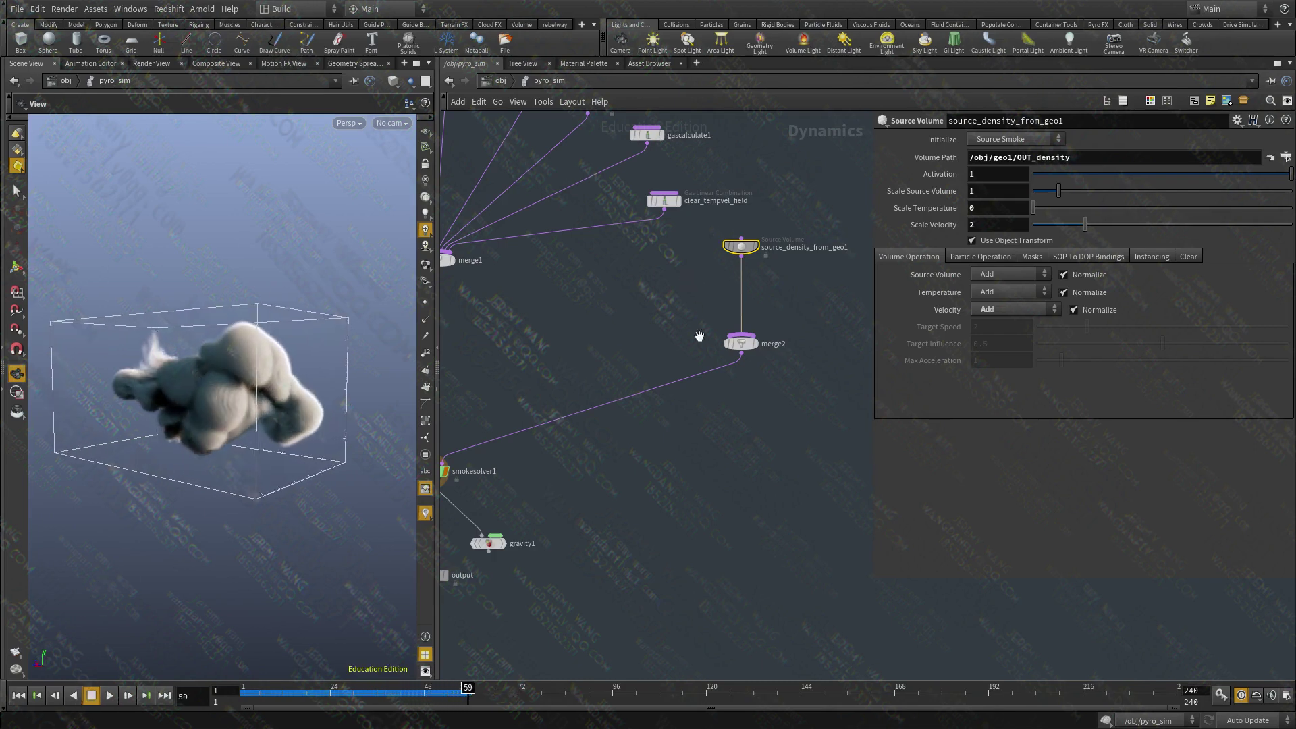
- Reopen gasfieldvop1, set the mulconst1 multiplier to 10 and replay the simulation from the first frame
middle_drag(657, 231, 779, 467)
double_click(569, 299)
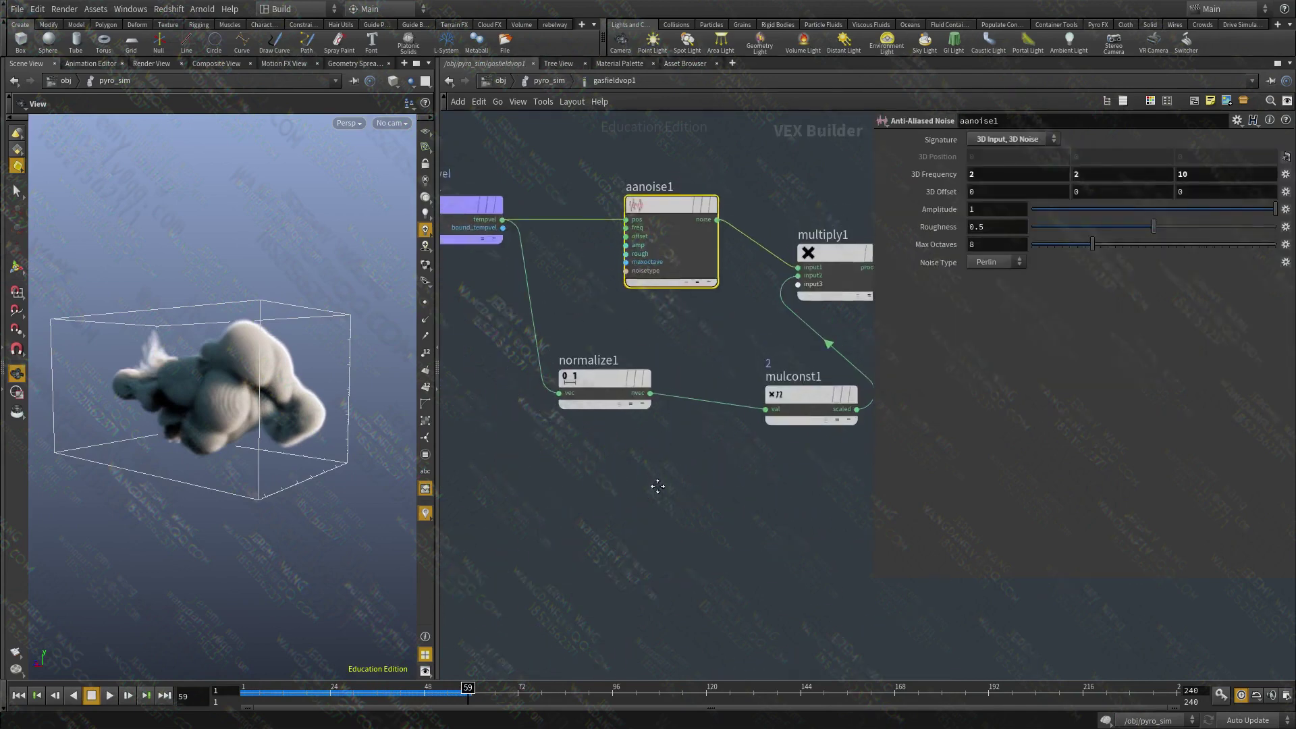
click(813, 435)
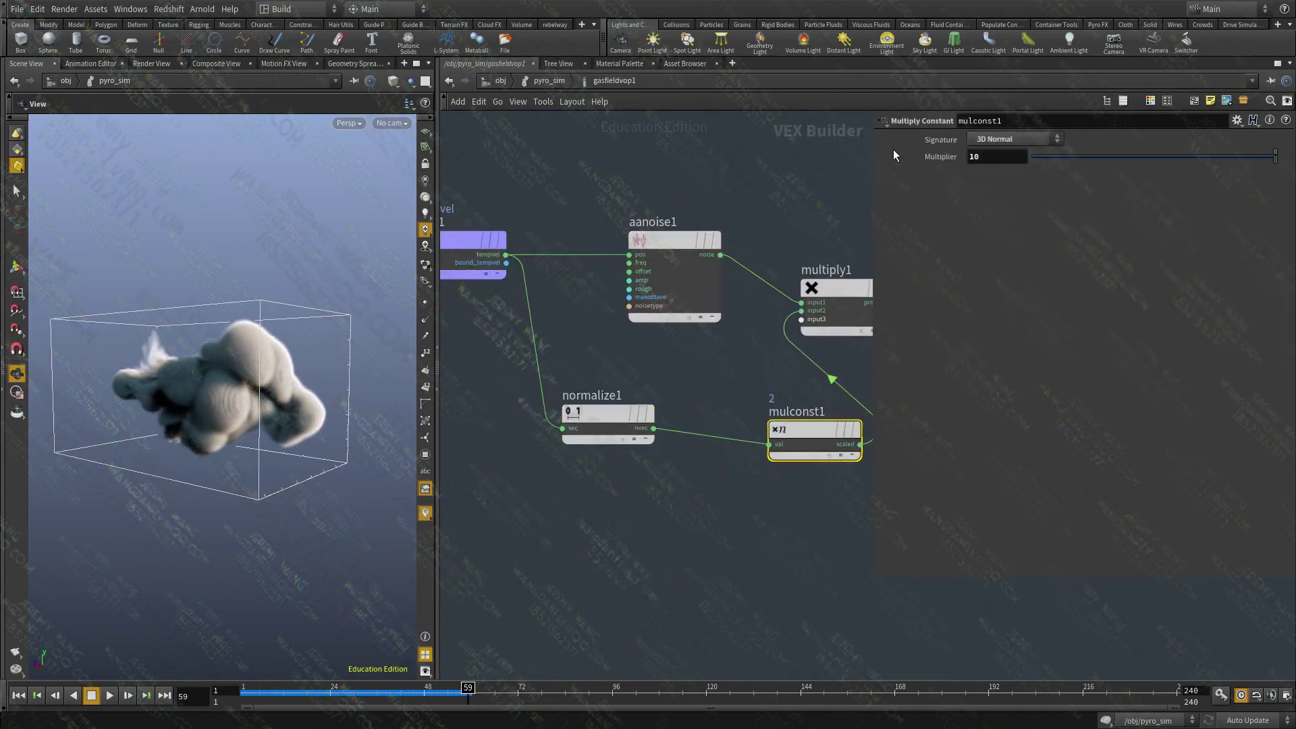
text(10)
key(Return)
click(18, 698)
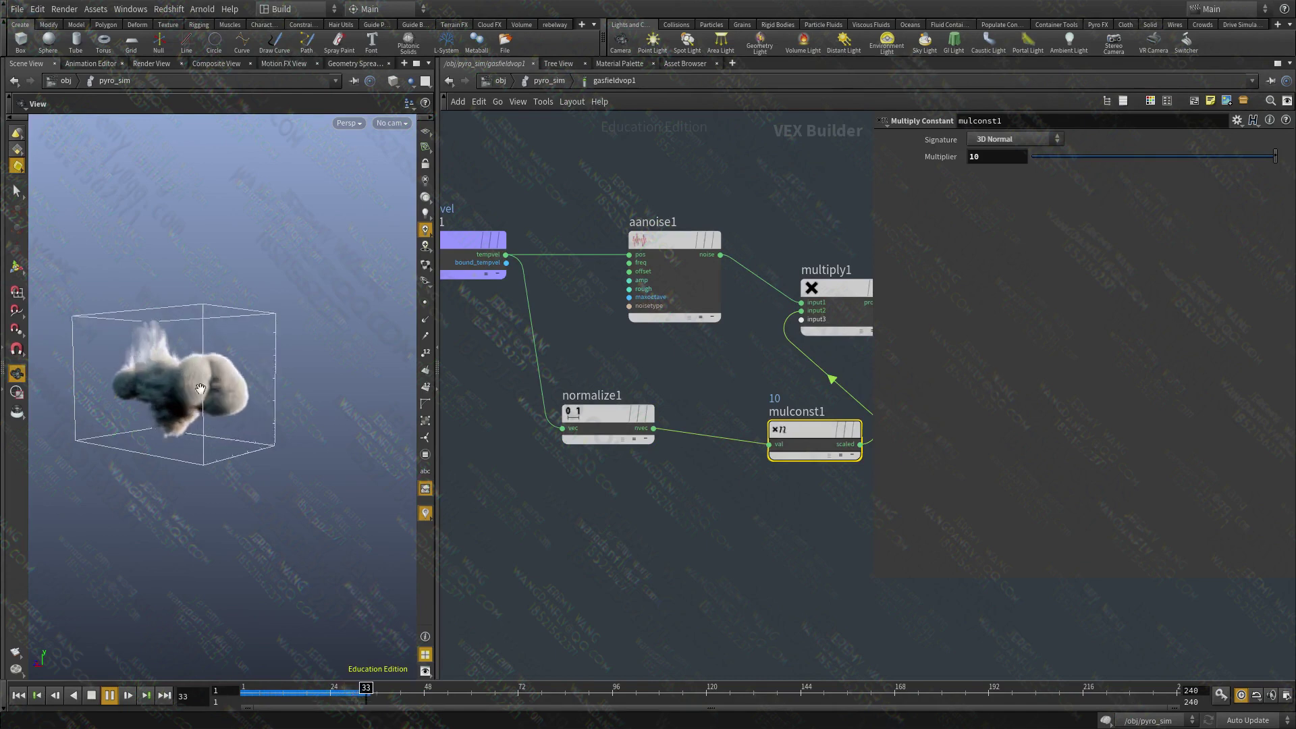
drag(201, 389, 241, 386)
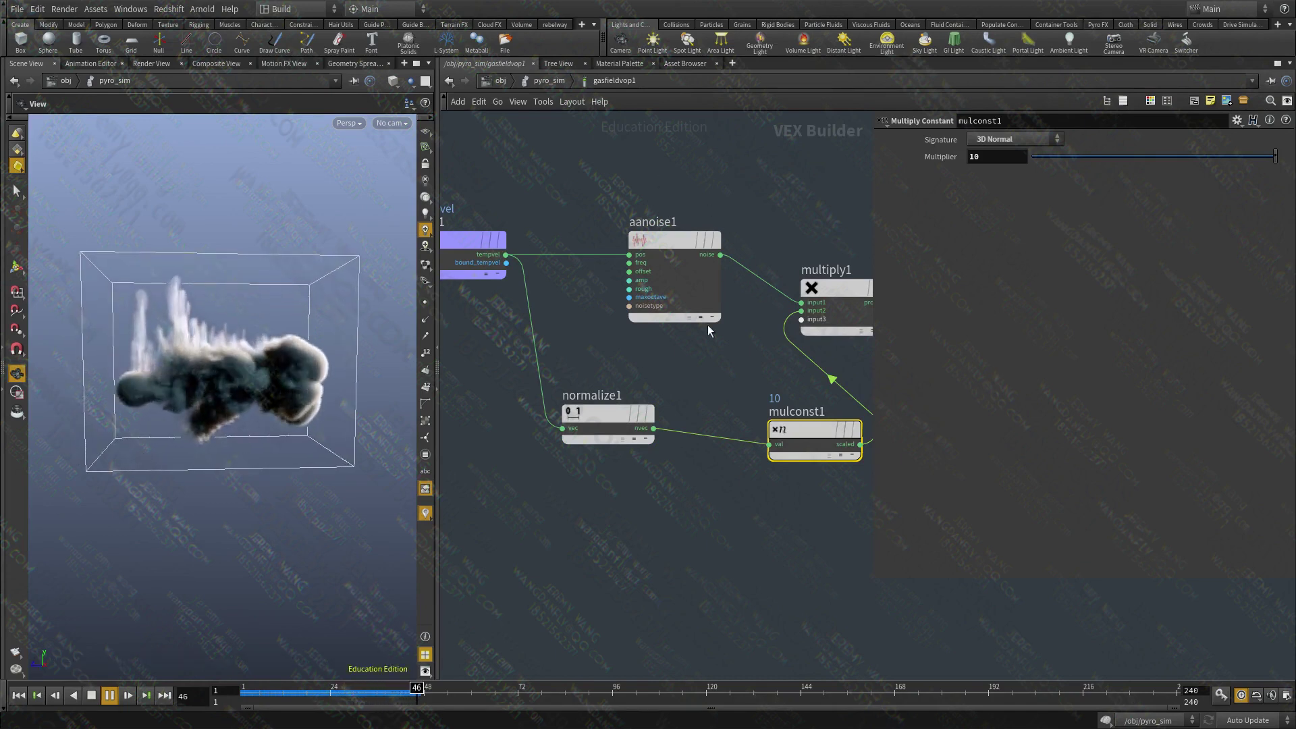
- Set aanoise1's amplitude to 10
click(667, 316)
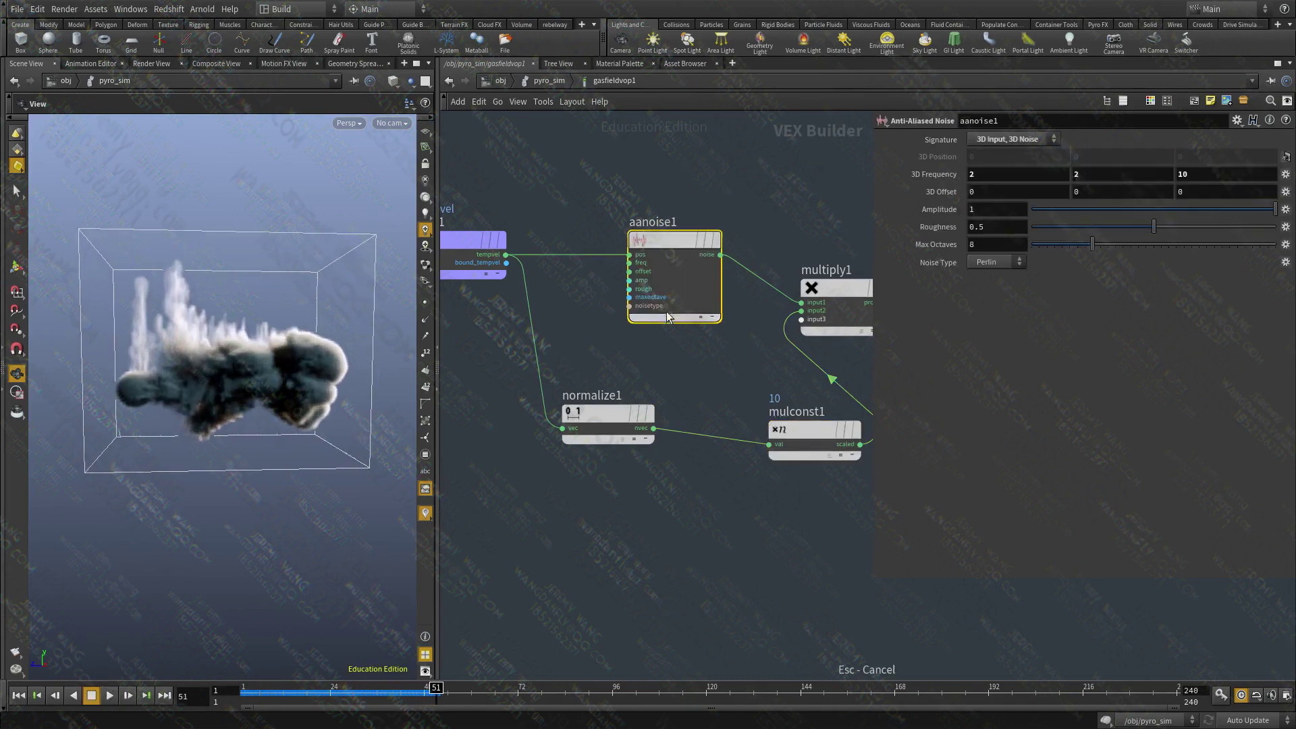
text(10)
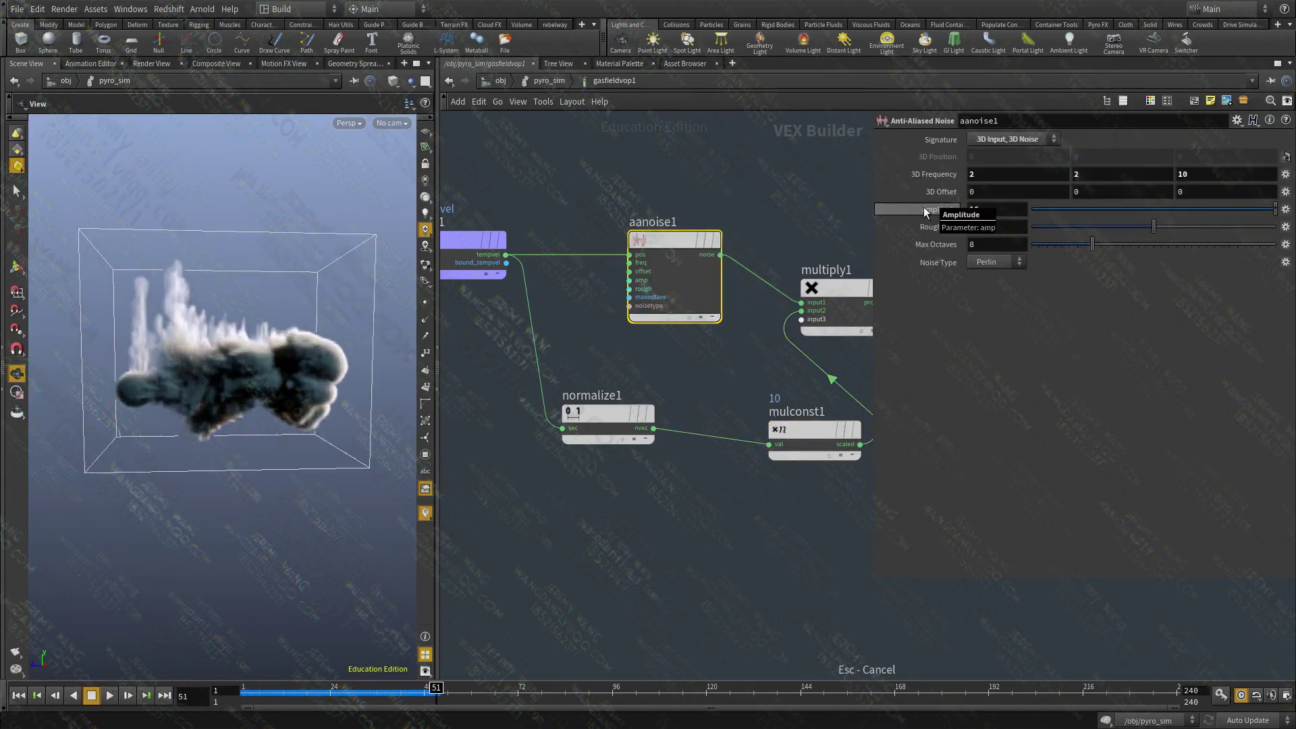
key(Return)
- Replay the simulation to about frame 43 and examine the effect of the stronger noise on the smoke
click(17, 697)
click(110, 697)
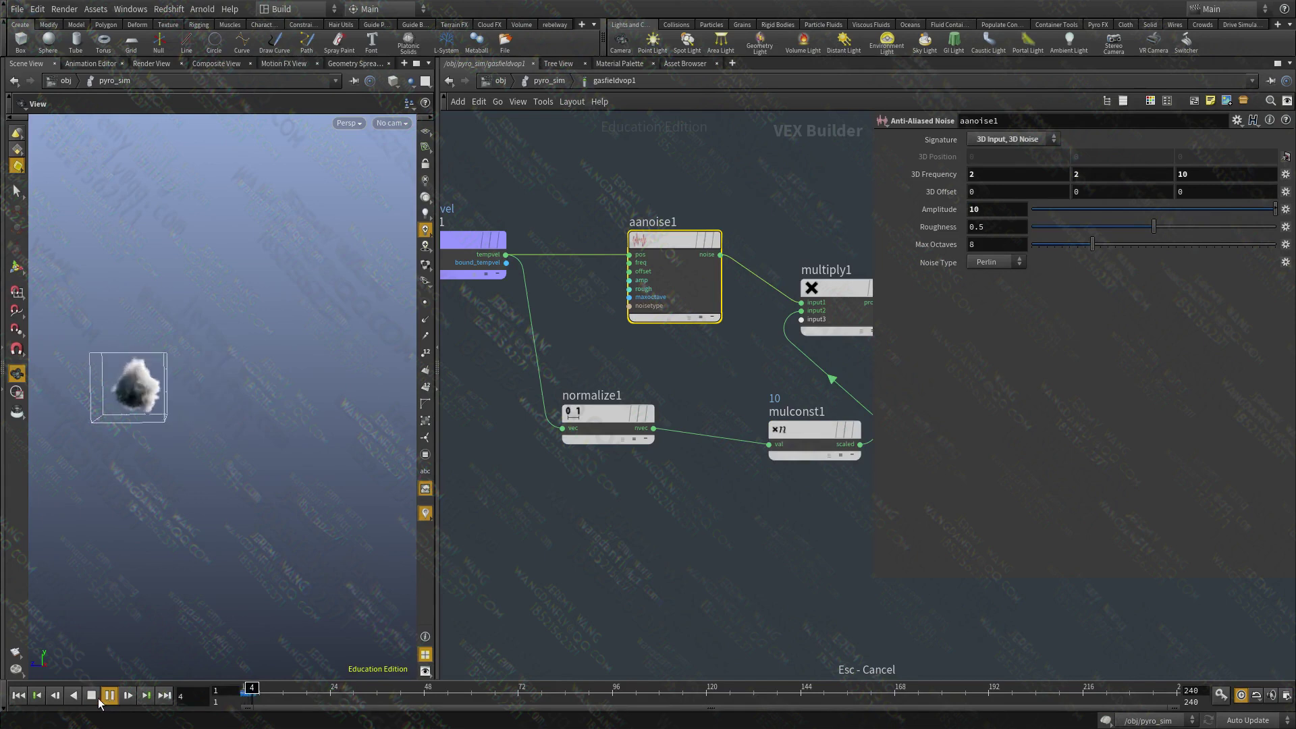
drag(193, 383, 274, 365)
drag(124, 357, 179, 332)
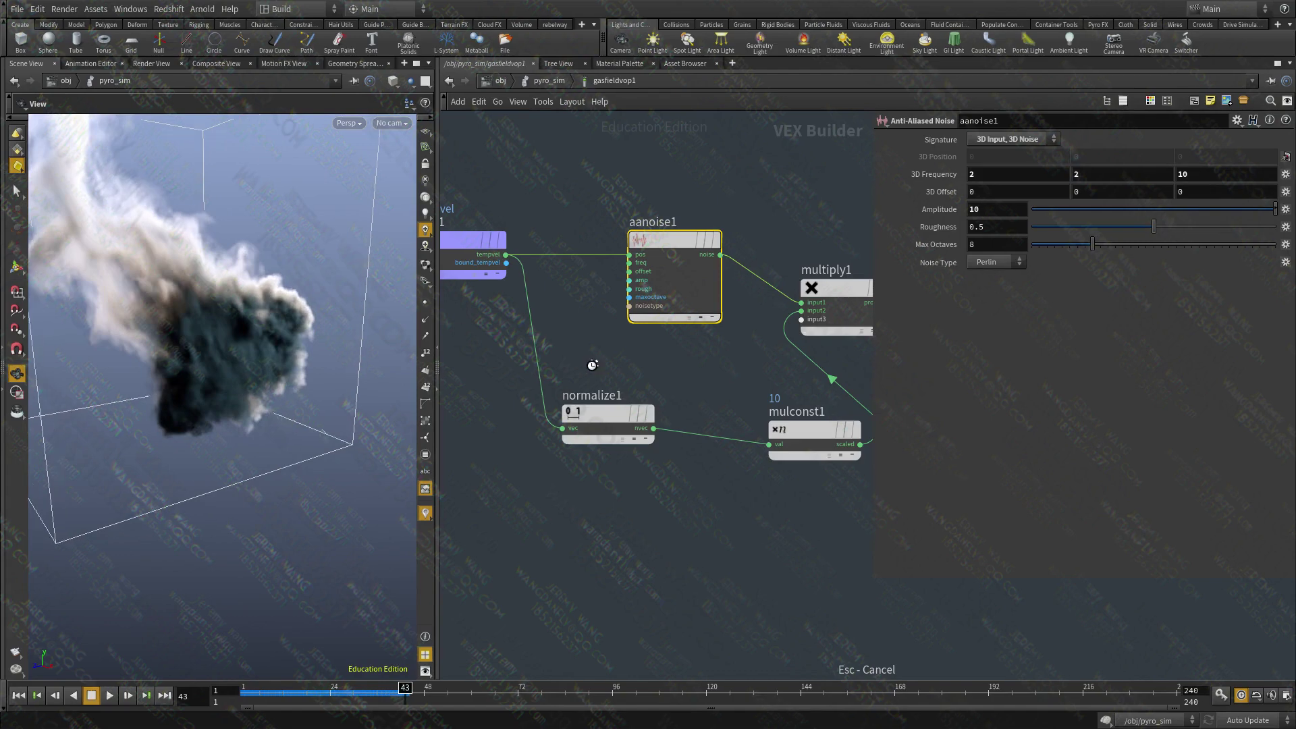
- Move normalize1 down and to the left, and connect its nvec output to aanoise1's pos input
middle_drag(592, 365, 540, 510)
scroll(596, 482, up, 1)
scroll(540, 510, down, 2)
drag(540, 514, 513, 573)
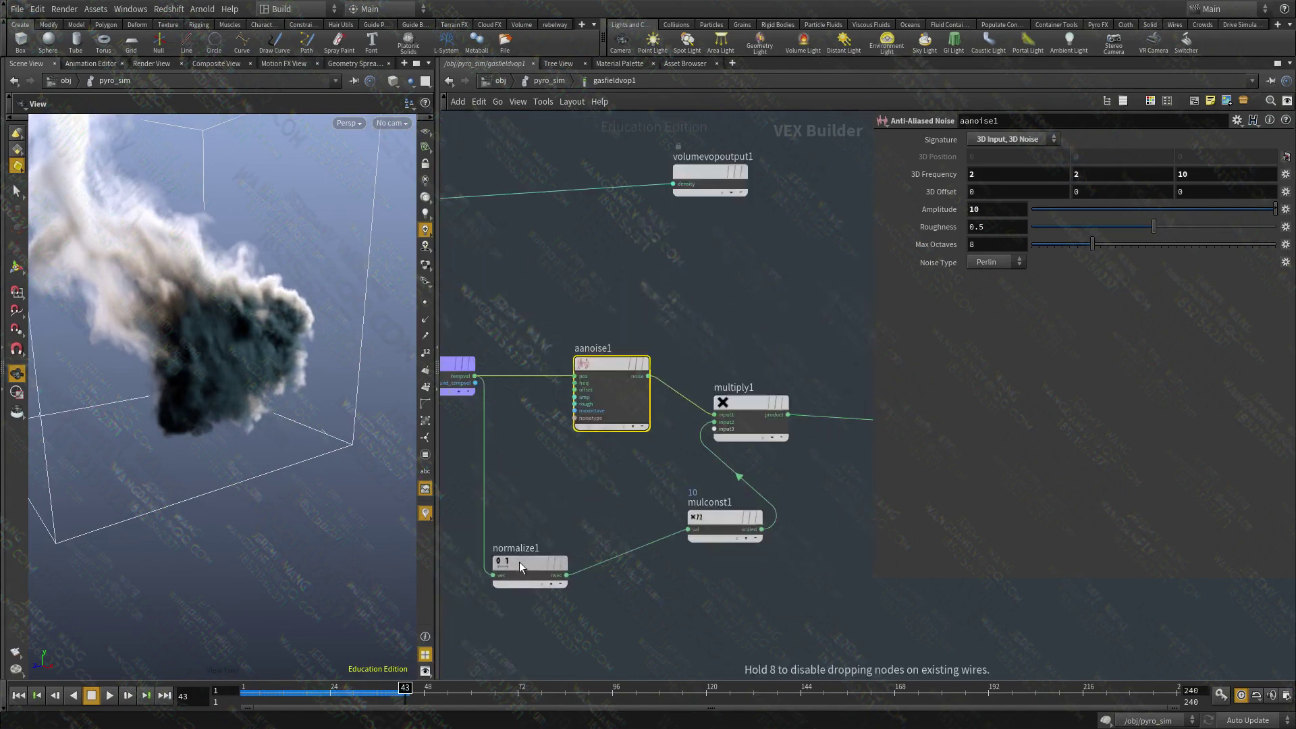
click(567, 575)
click(579, 376)
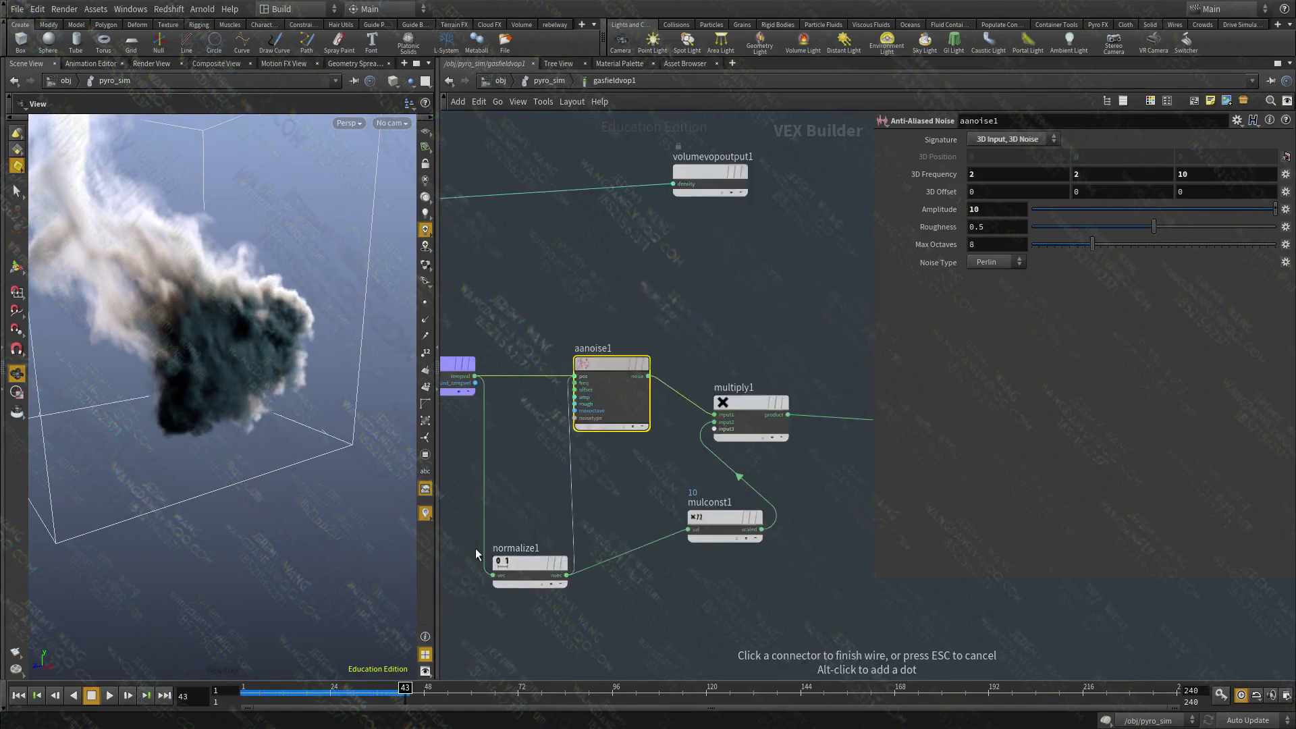
- Replay the simulation from the first frame to about frame 32 with the normalized gradient driving the noise position
click(18, 698)
click(110, 696)
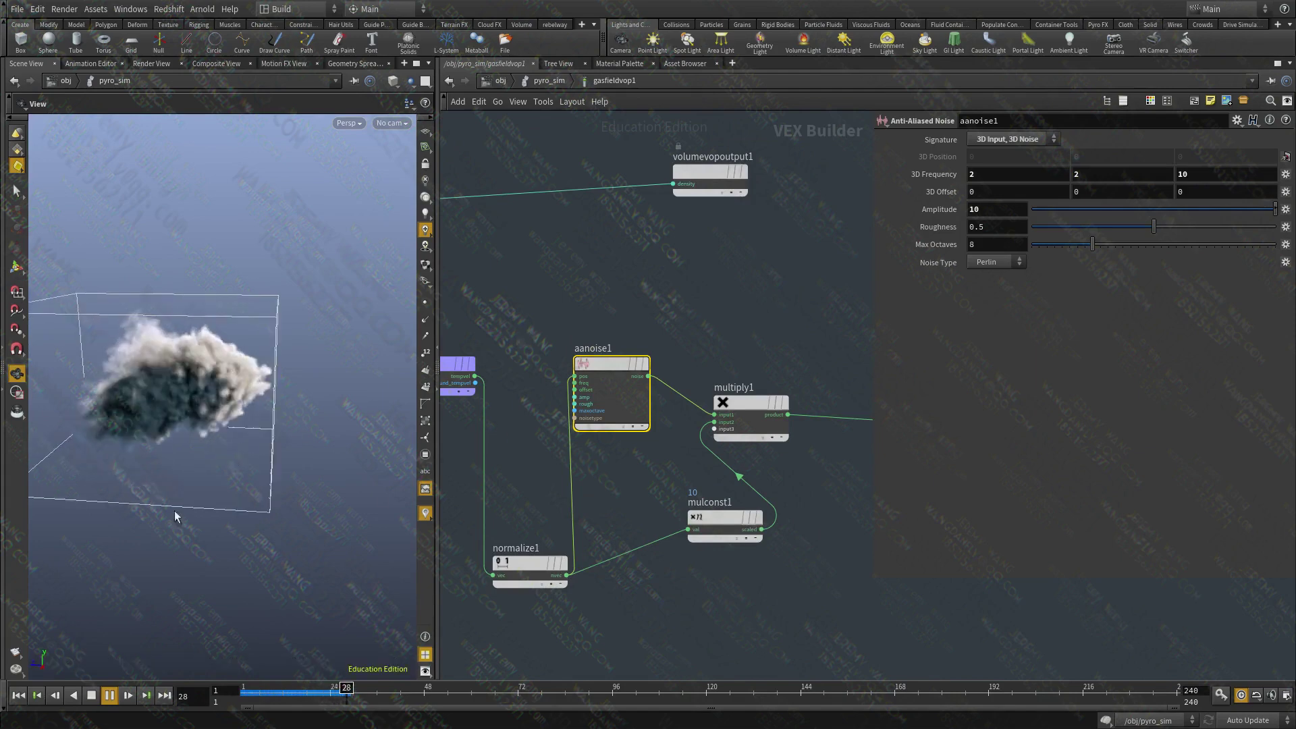
click(92, 700)
- Examine the bind1, normalize1 and aanoise1 connections and compare them with the smoke's surface detail from several angles
middle_drag(500, 470, 701, 479)
scroll(692, 404, up, 3)
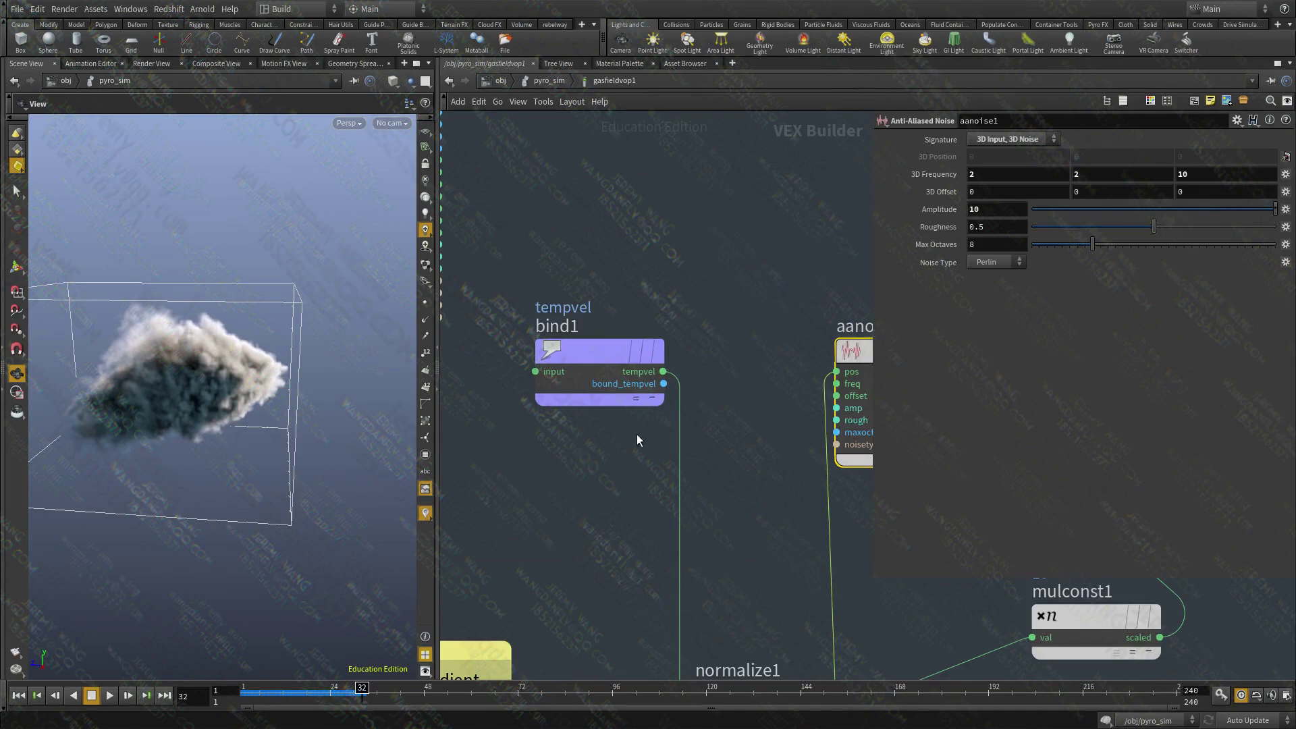
scroll(638, 439, down, 2)
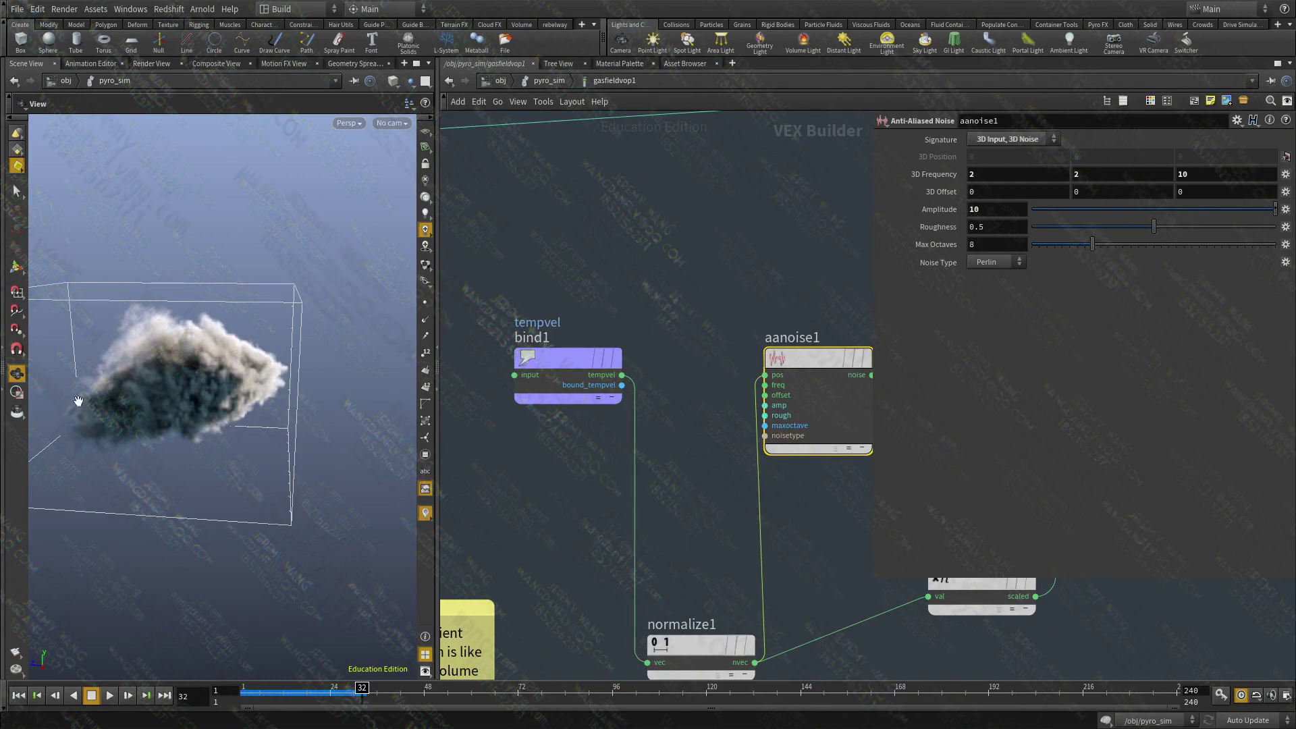
drag(78, 401, 217, 428)
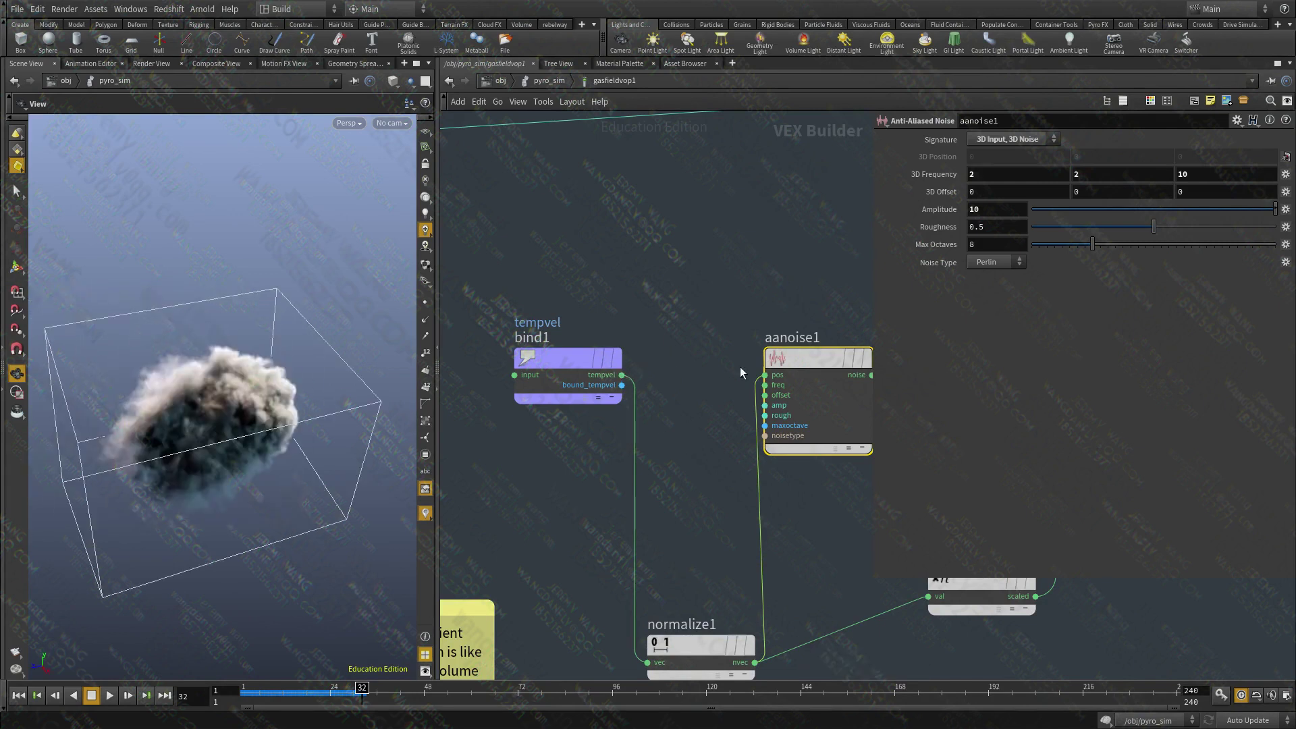
middle_drag(791, 466, 694, 449)
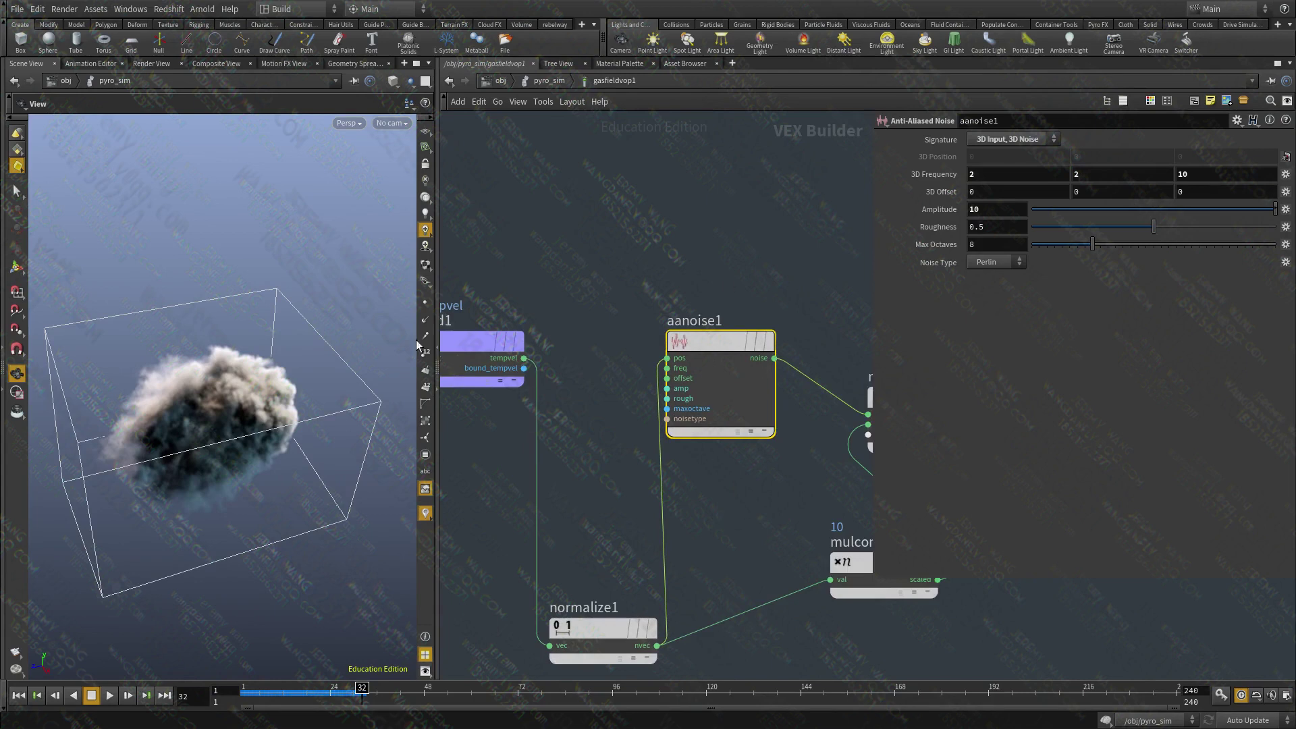
drag(251, 352, 110, 406)
drag(230, 393, 291, 418)
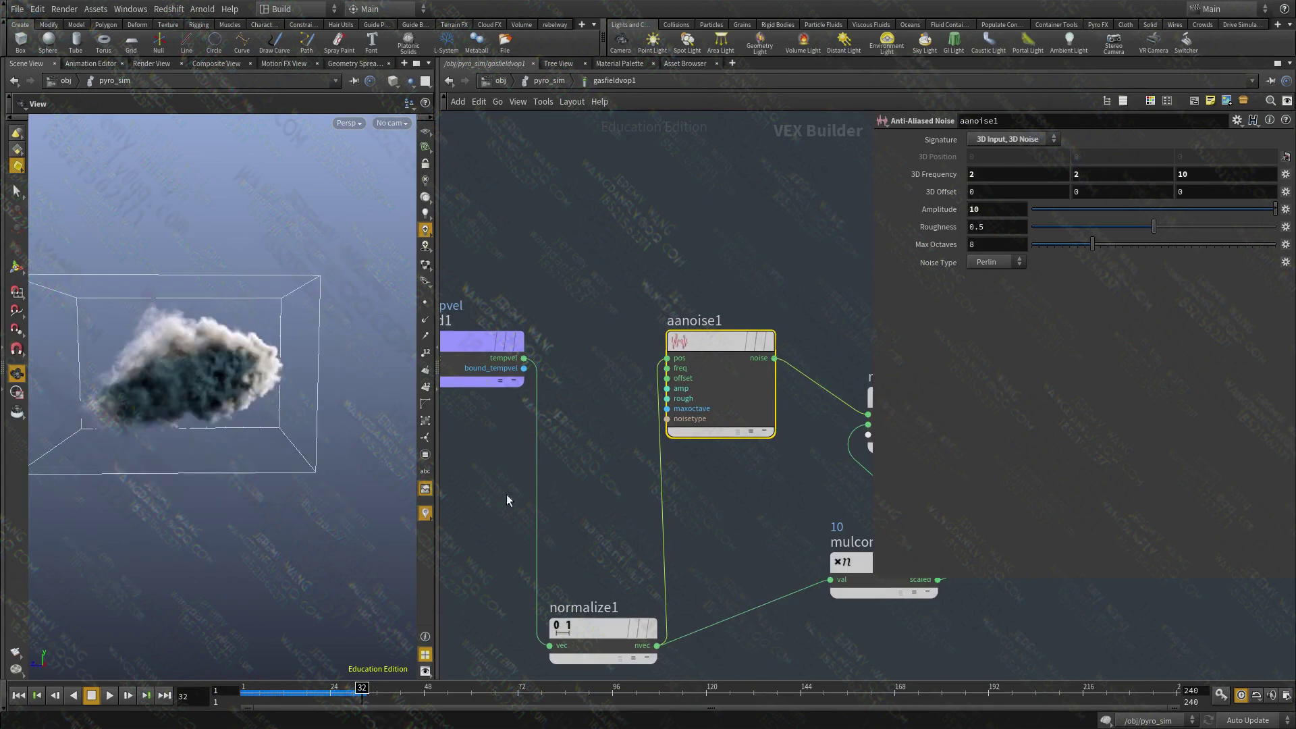
middle_drag(662, 613, 682, 498)
scroll(675, 506, down, 3)
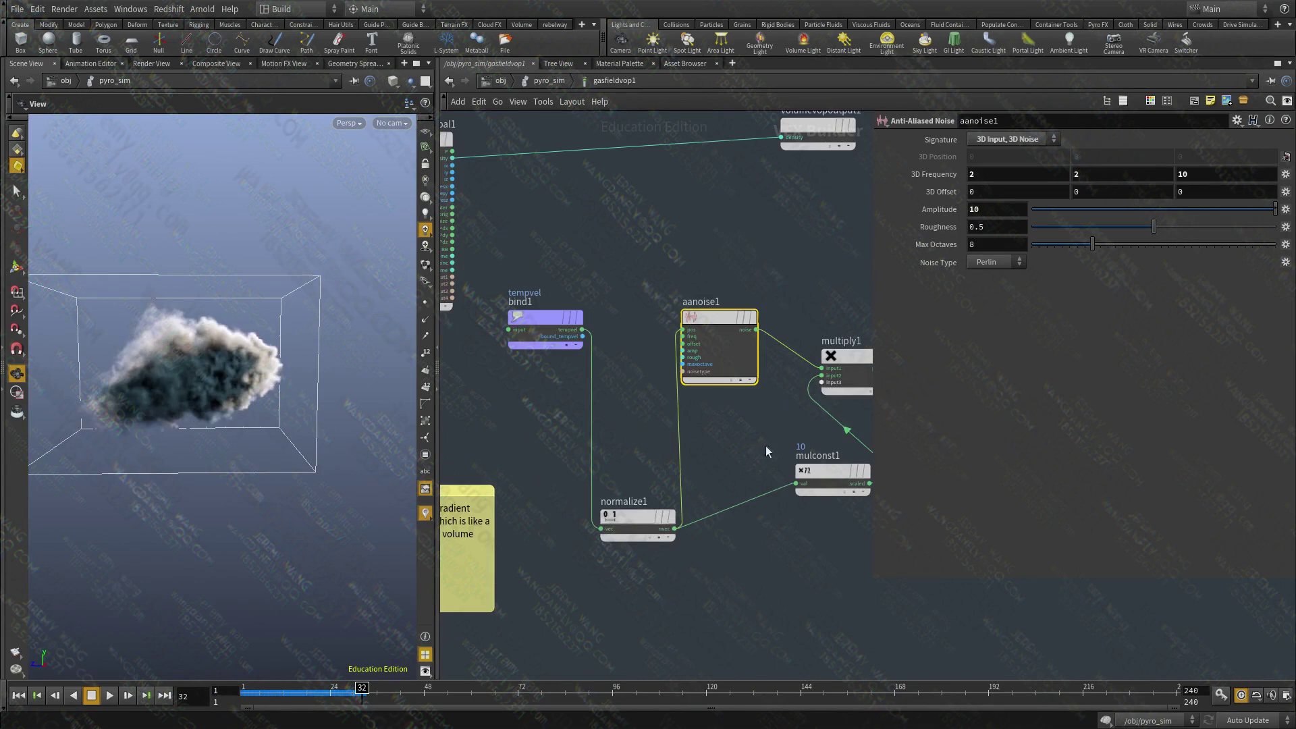
- Move normalize1 up and to the left, and replay the simulation from the first frame to about frame 44
drag(626, 519, 585, 478)
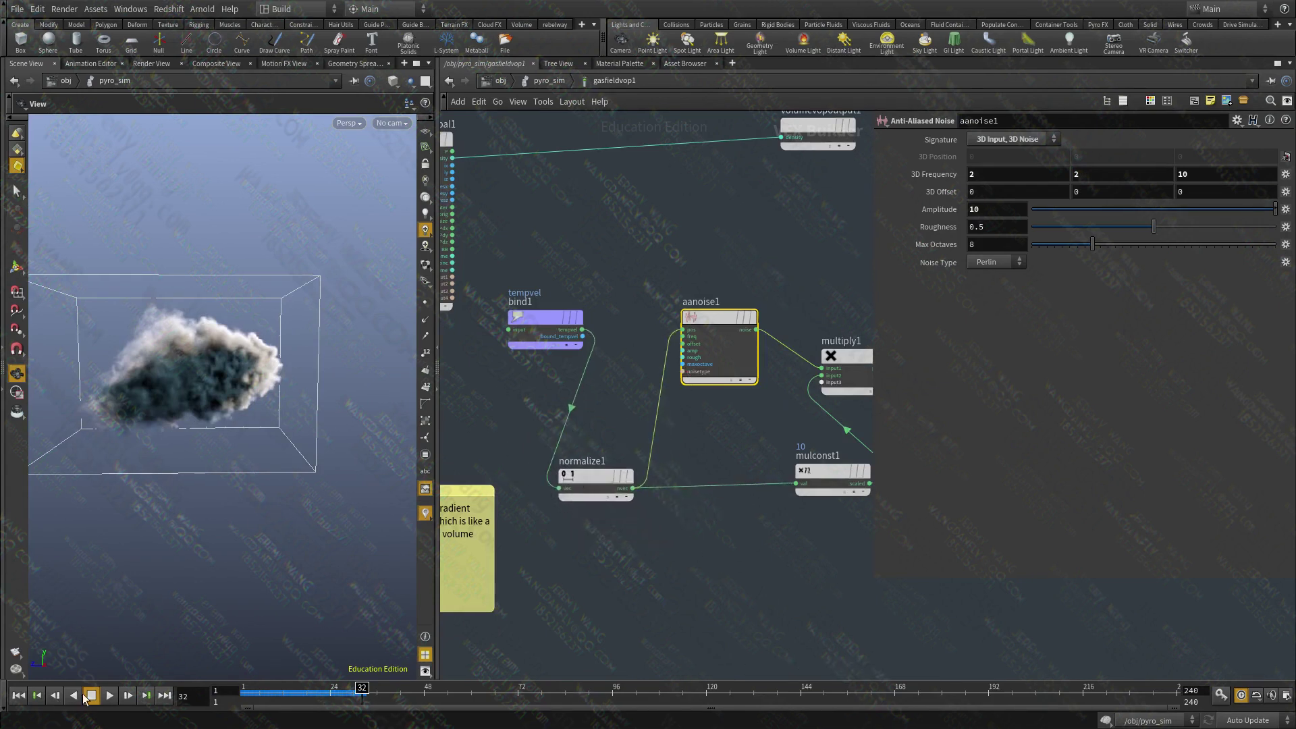
click(17, 696)
click(109, 695)
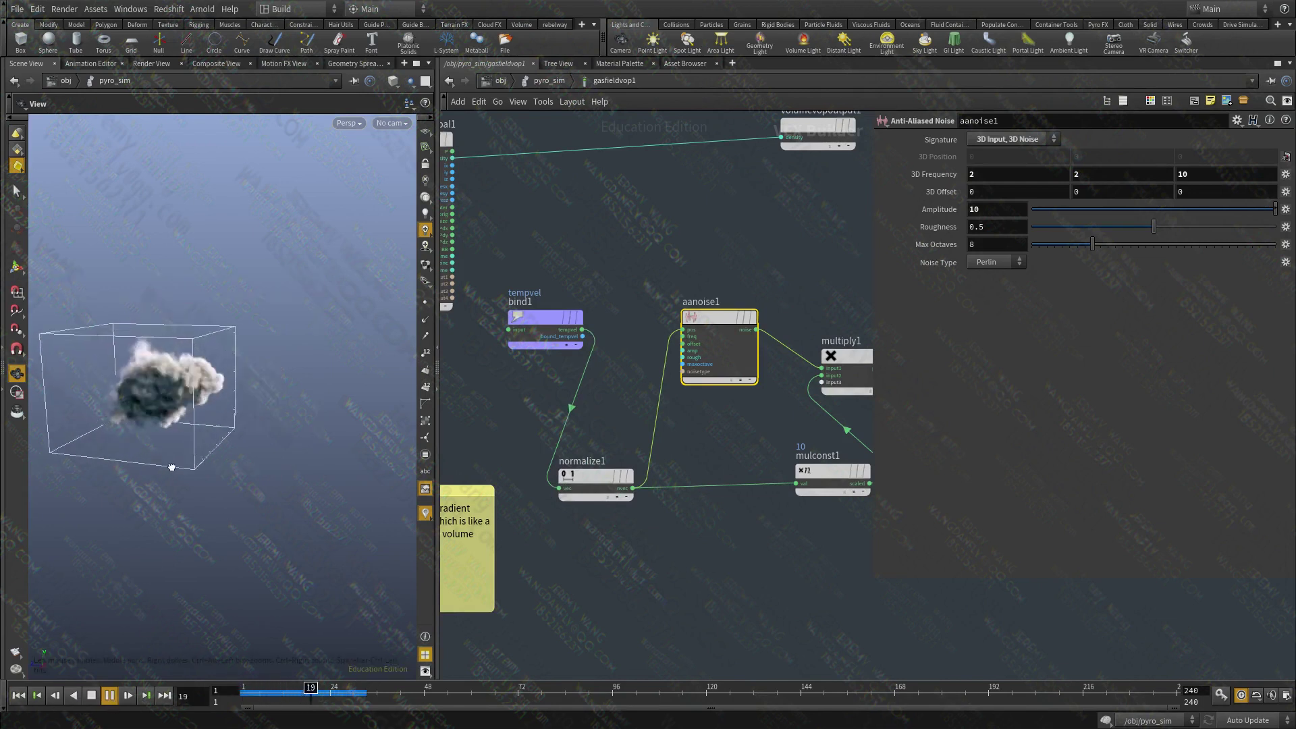
drag(185, 448, 213, 364)
right_drag(213, 363, 280, 322)
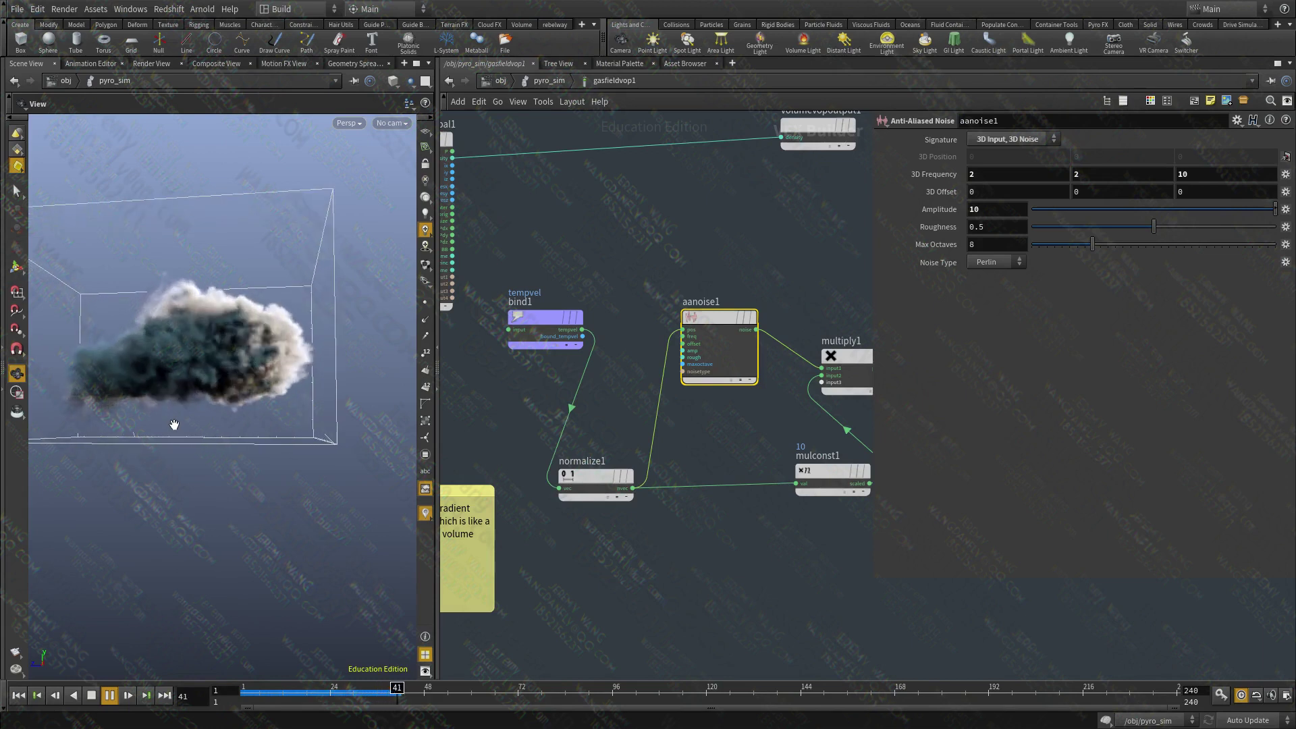
key(Up)
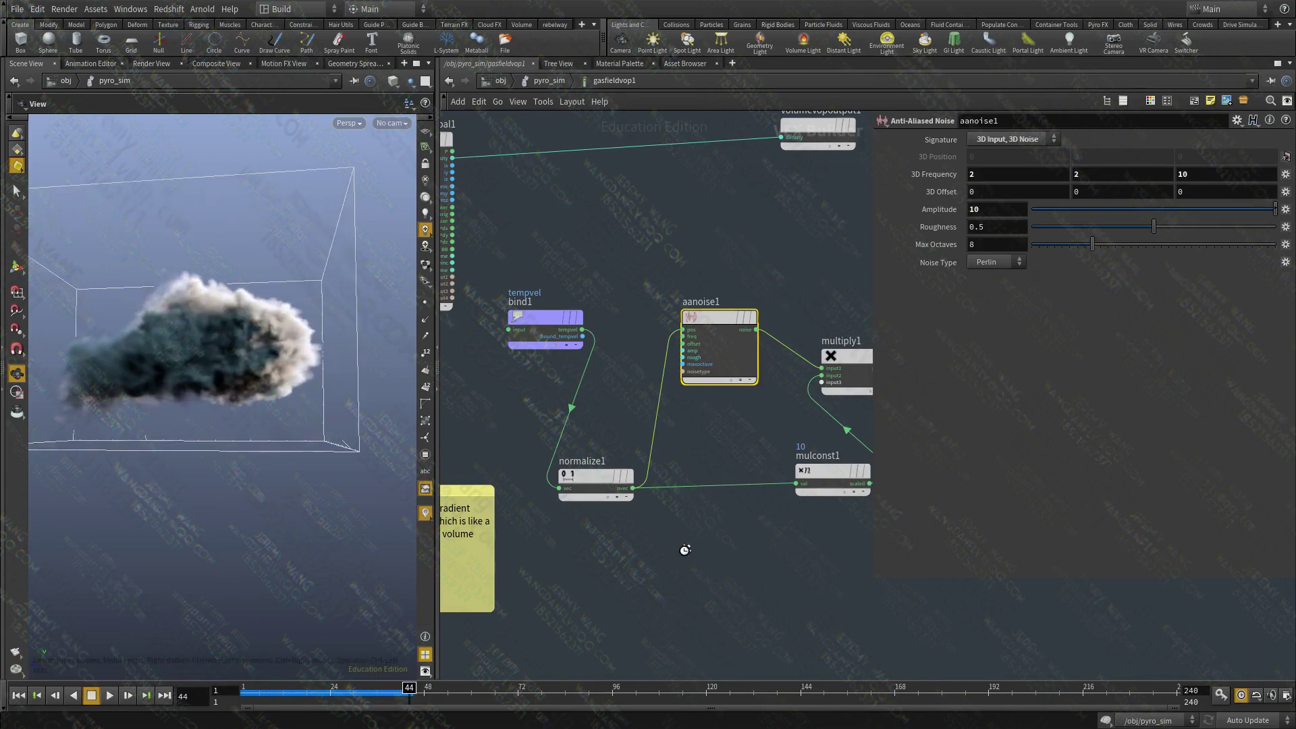
- Set mulconst1's multiplier to 1 and replay the simulation from the first frame to about frame 31
middle_drag(766, 559, 766, 559)
click(837, 471)
middle_drag(837, 466, 738, 480)
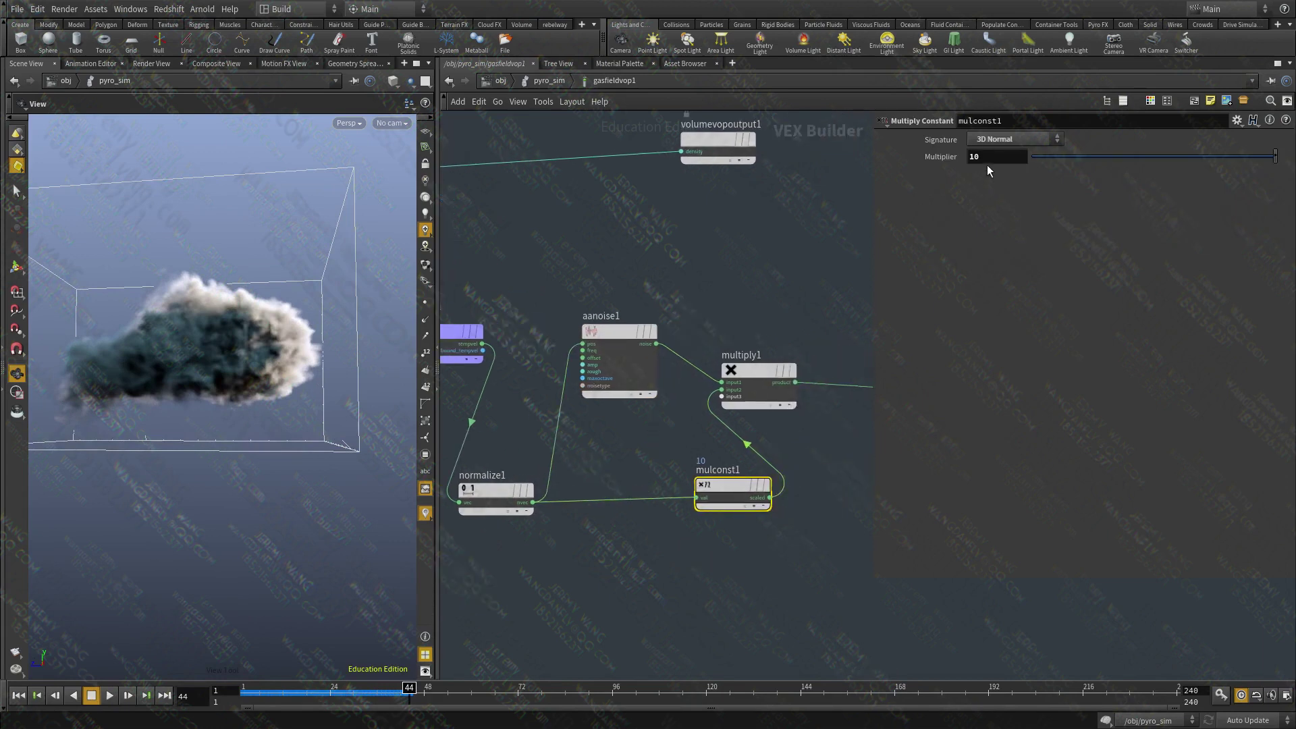
click(642, 486)
middle_drag(605, 510, 598, 505)
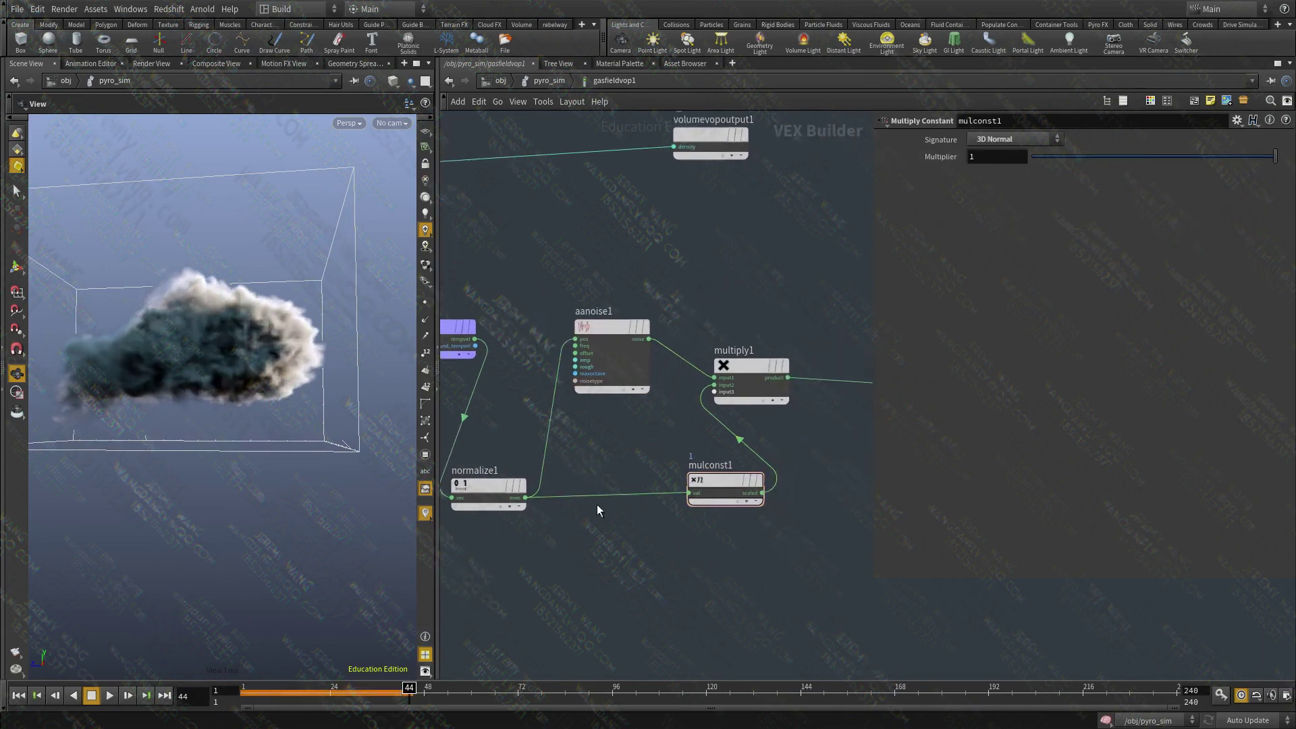
click(18, 695)
click(110, 695)
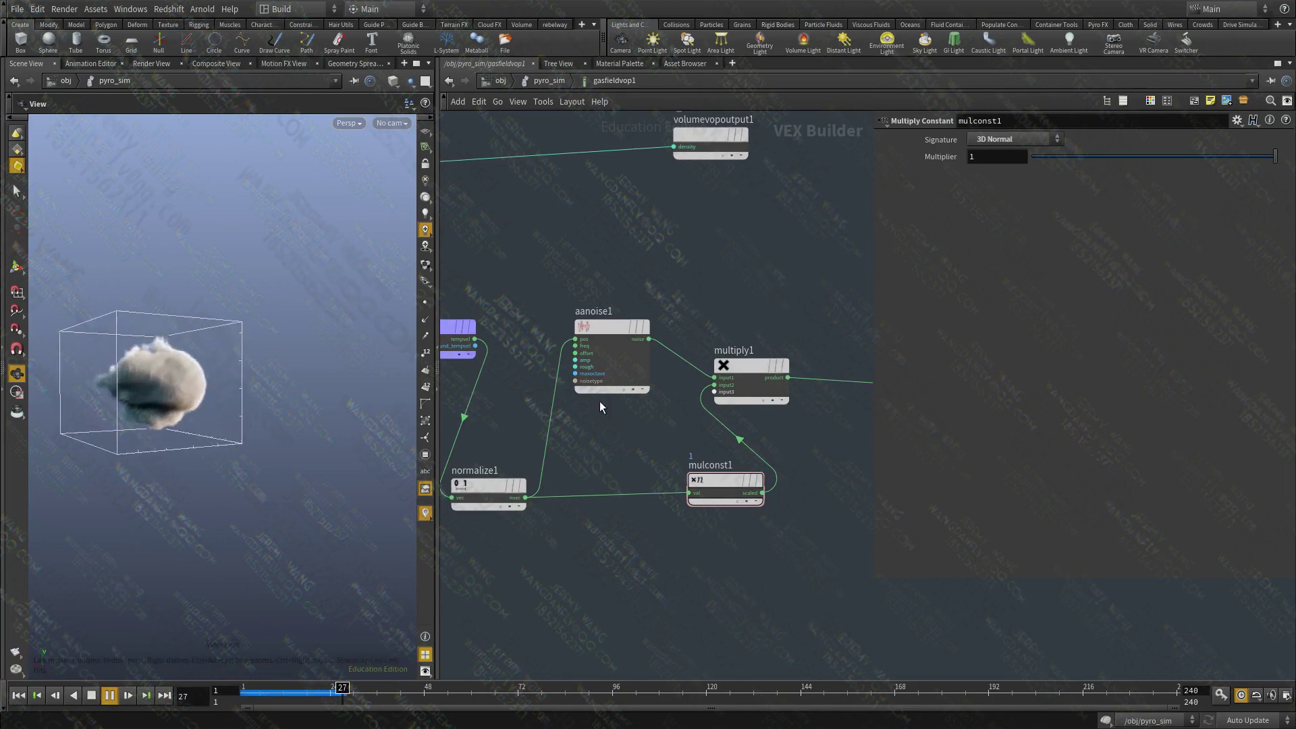
- Set aanoise1's amplitude to 25, replay the simulation to about frame 51, and examine the smoke from several angles
click(610, 386)
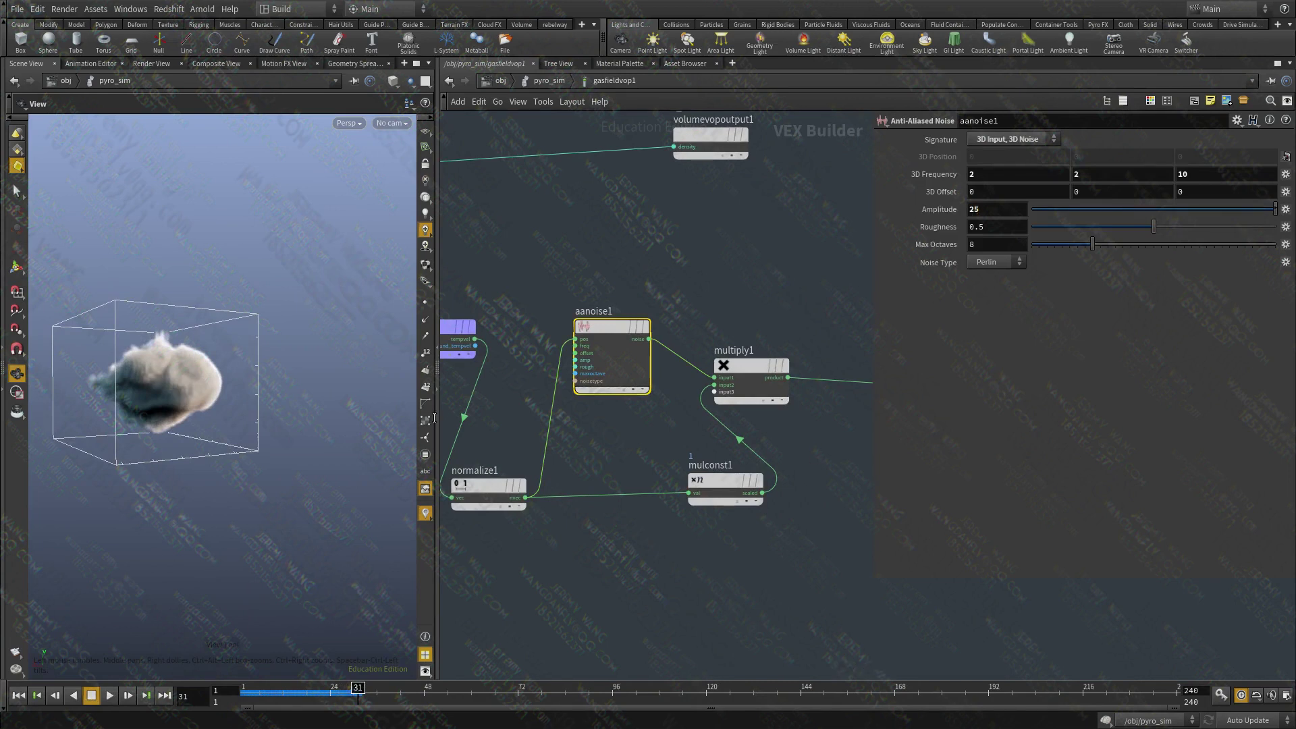
click(18, 696)
click(105, 698)
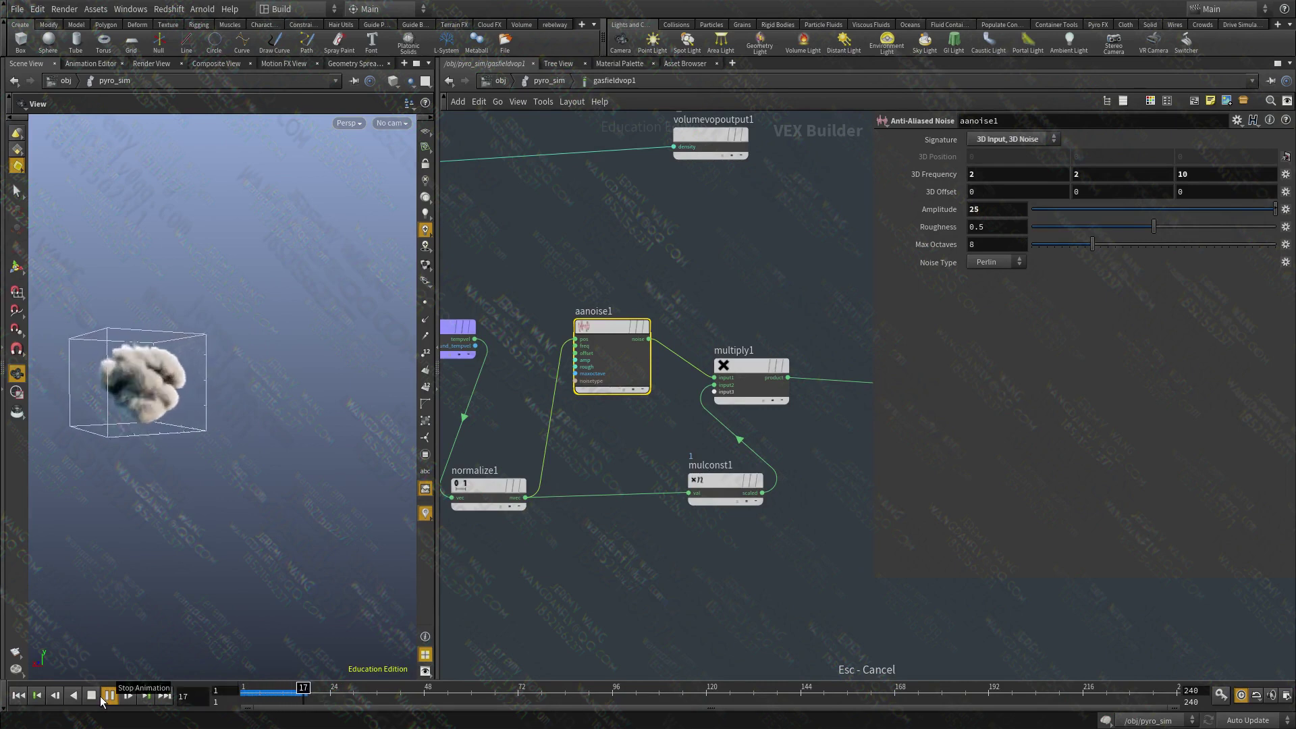
right_drag(182, 364, 100, 353)
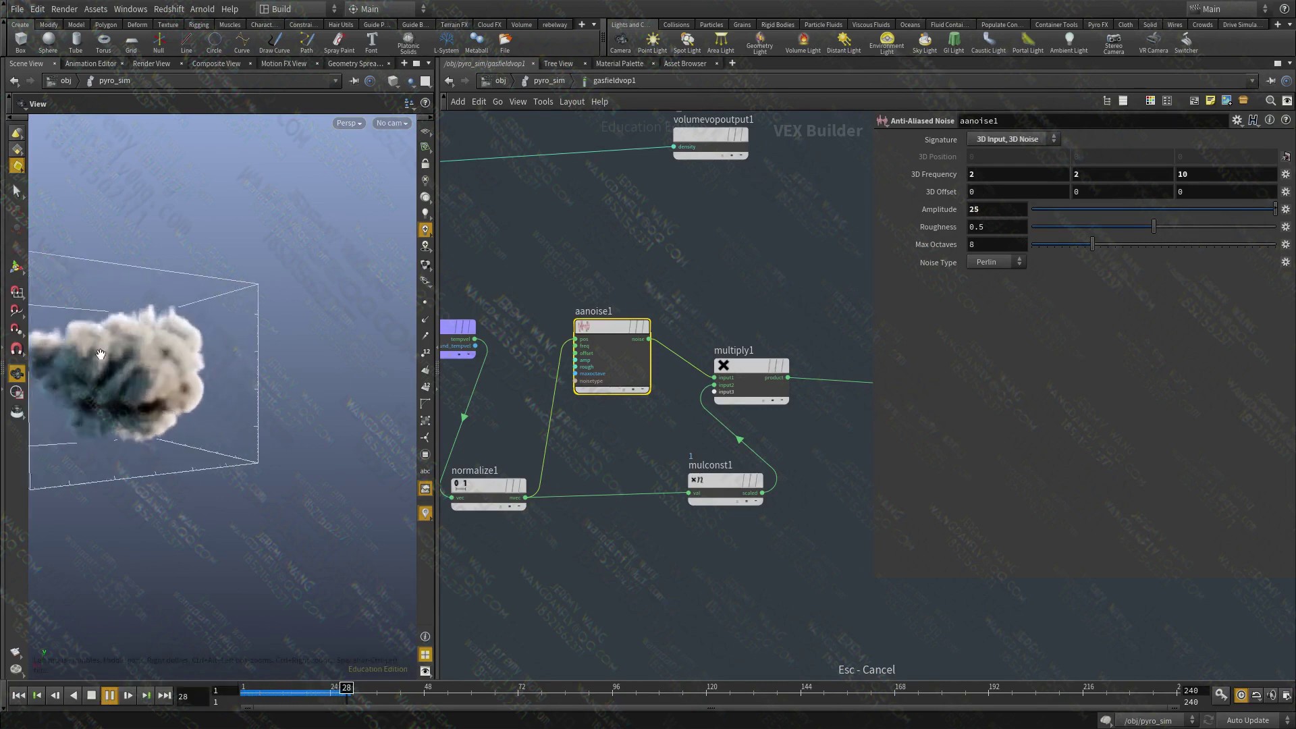
scroll(100, 353, up, 3)
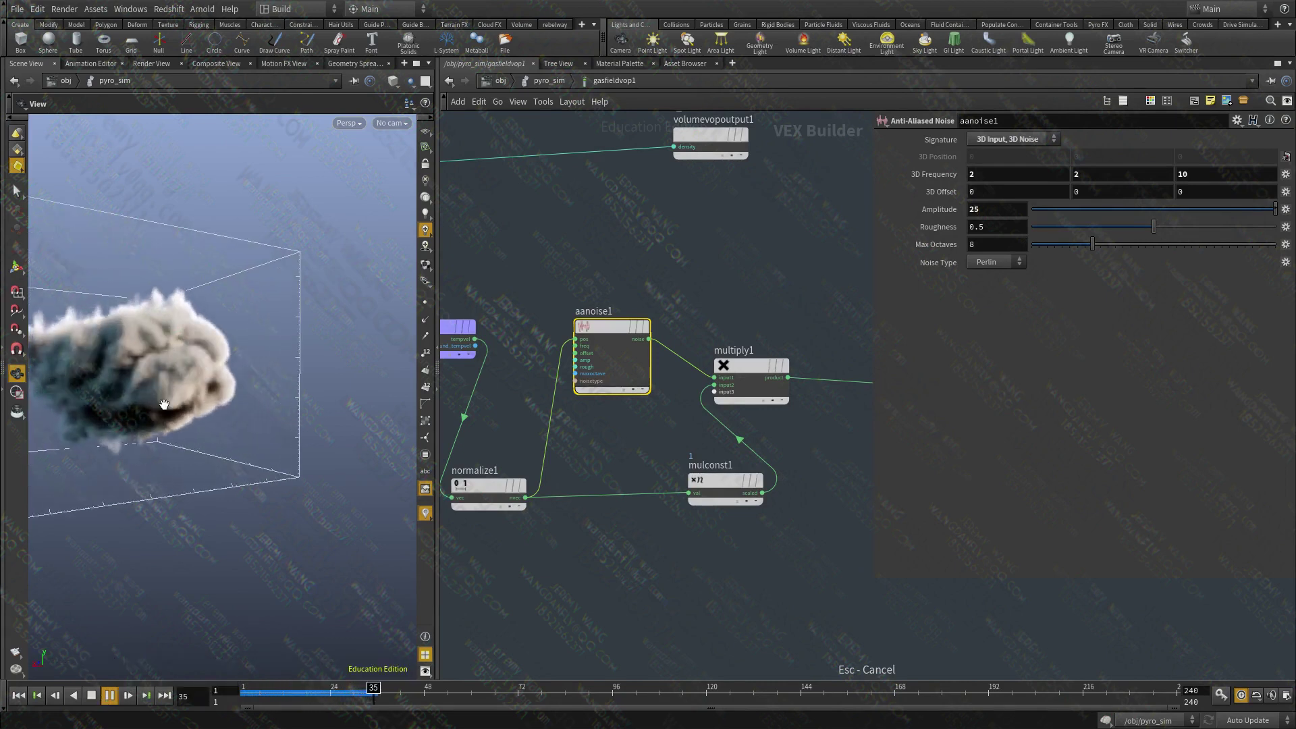
scroll(164, 404, up, 3)
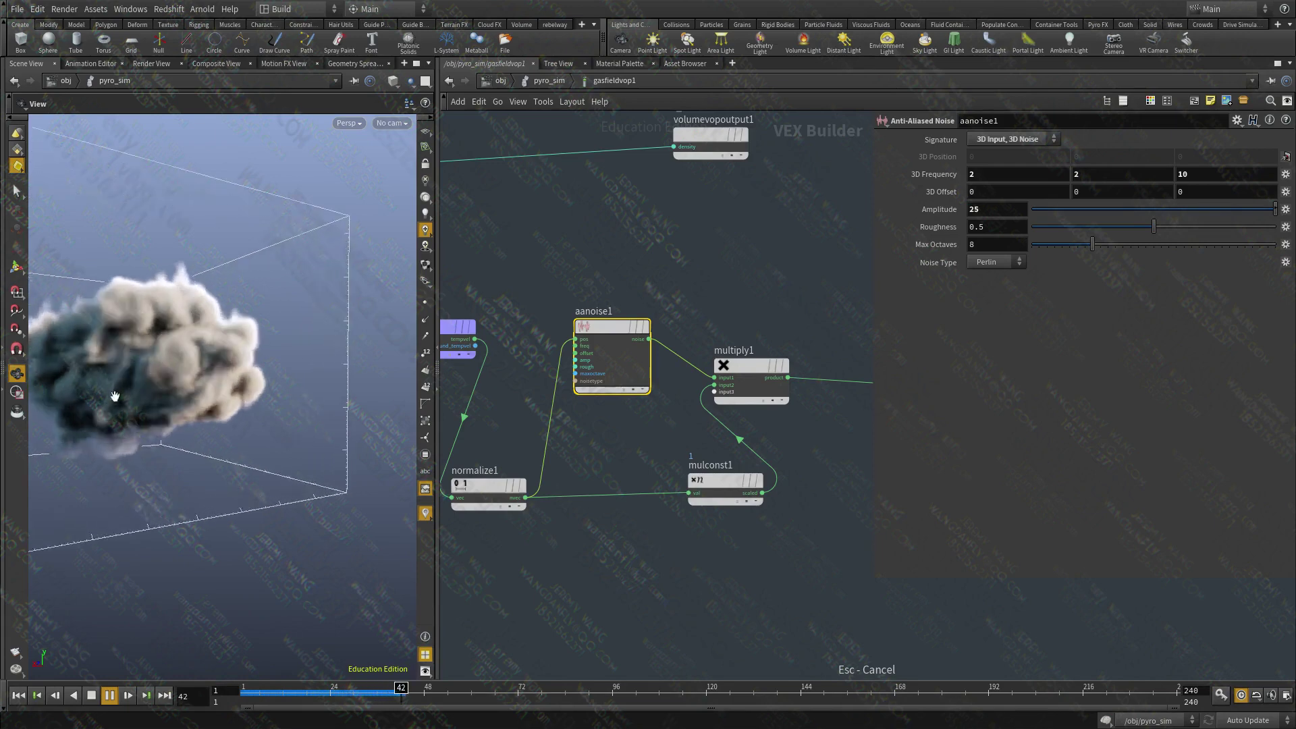
drag(115, 396, 208, 396)
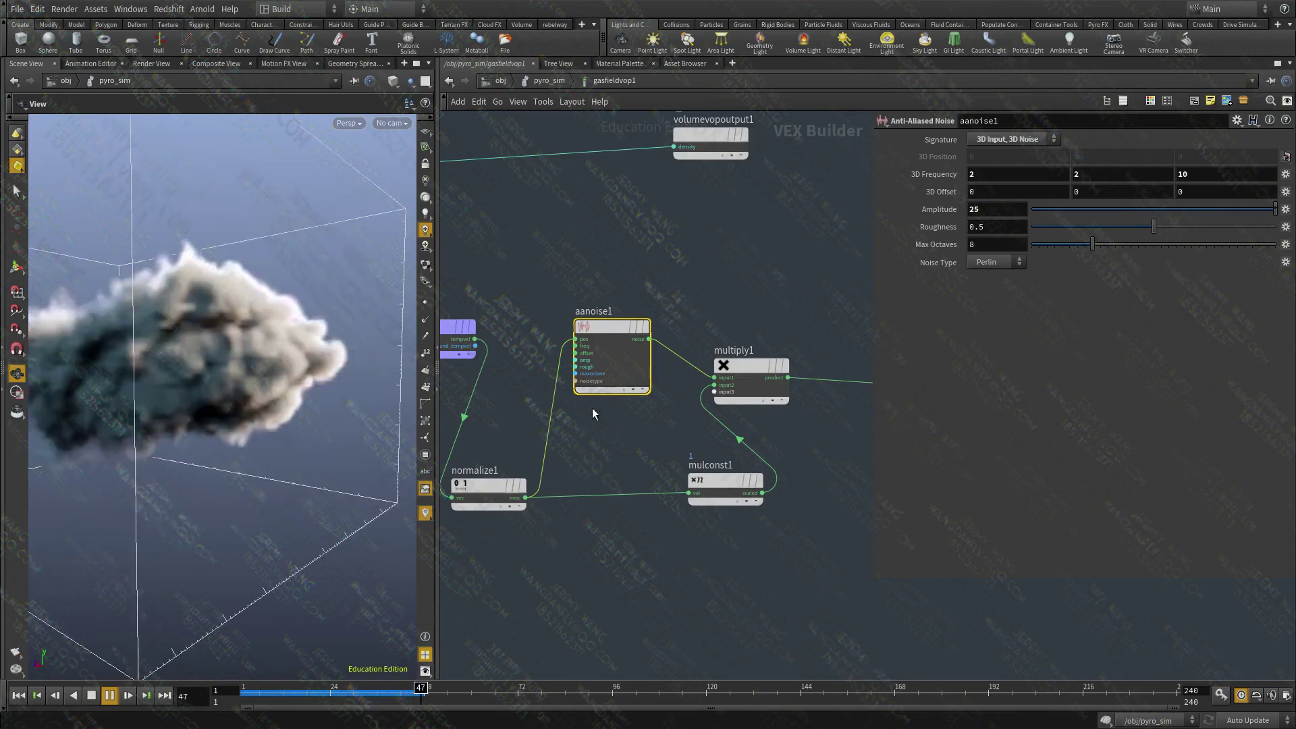
key(Escape)
right_drag(301, 359, 207, 386)
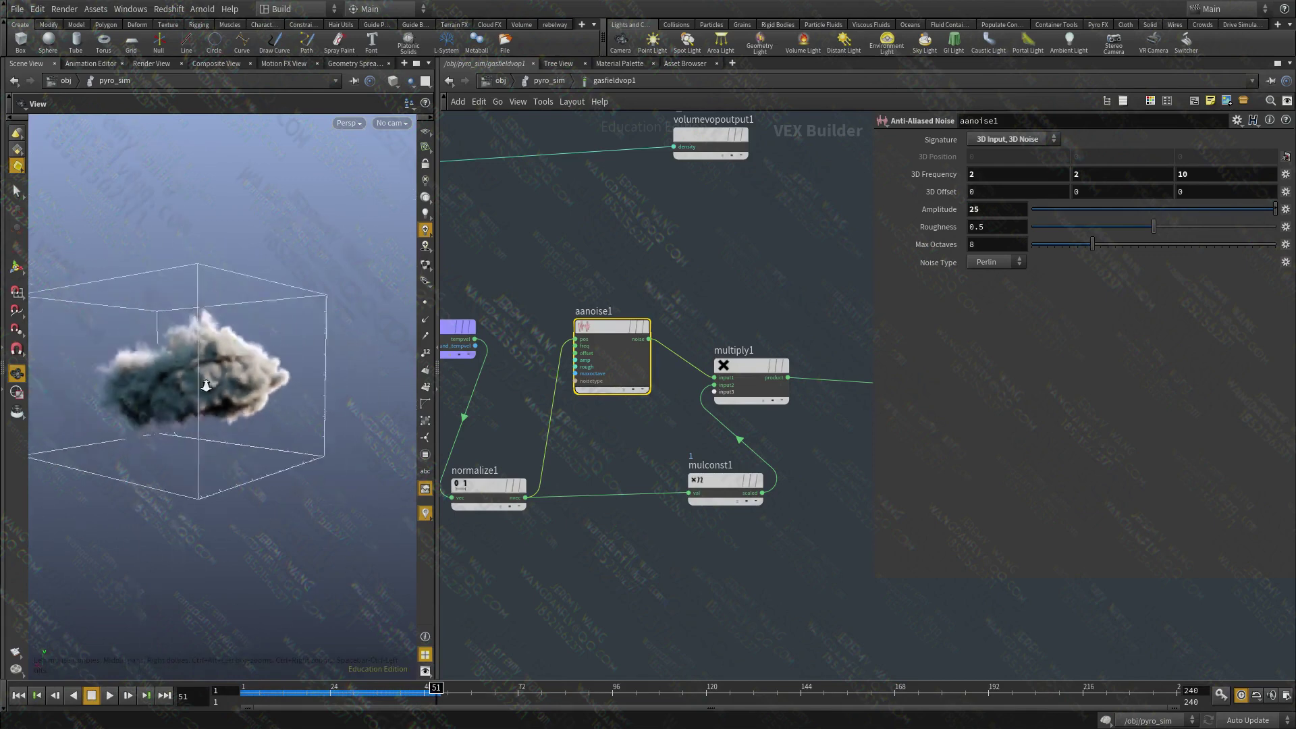
drag(207, 385, 285, 404)
drag(179, 361, 269, 368)
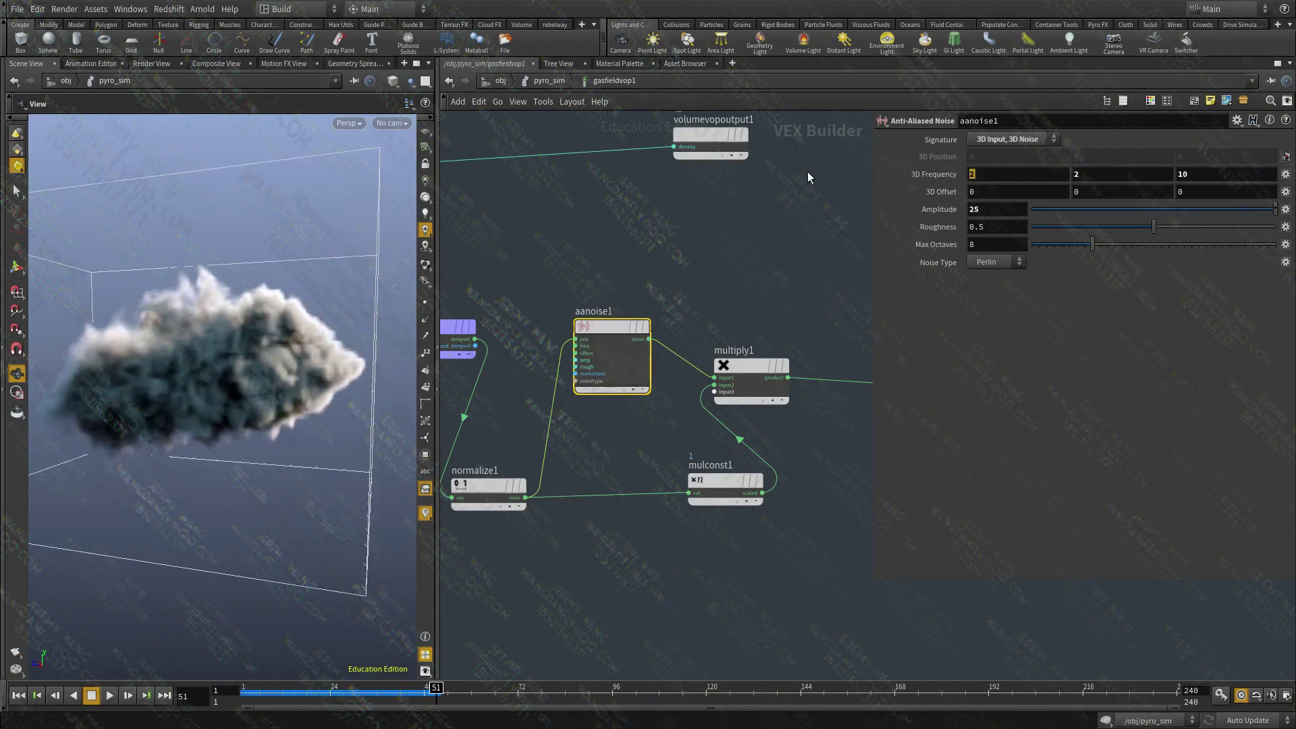
- Set aanoise1's 3D Frequency to 5 and link its second and third components to the first with ch("freq1")
key(ctrl+z)
key(ctrl+z)
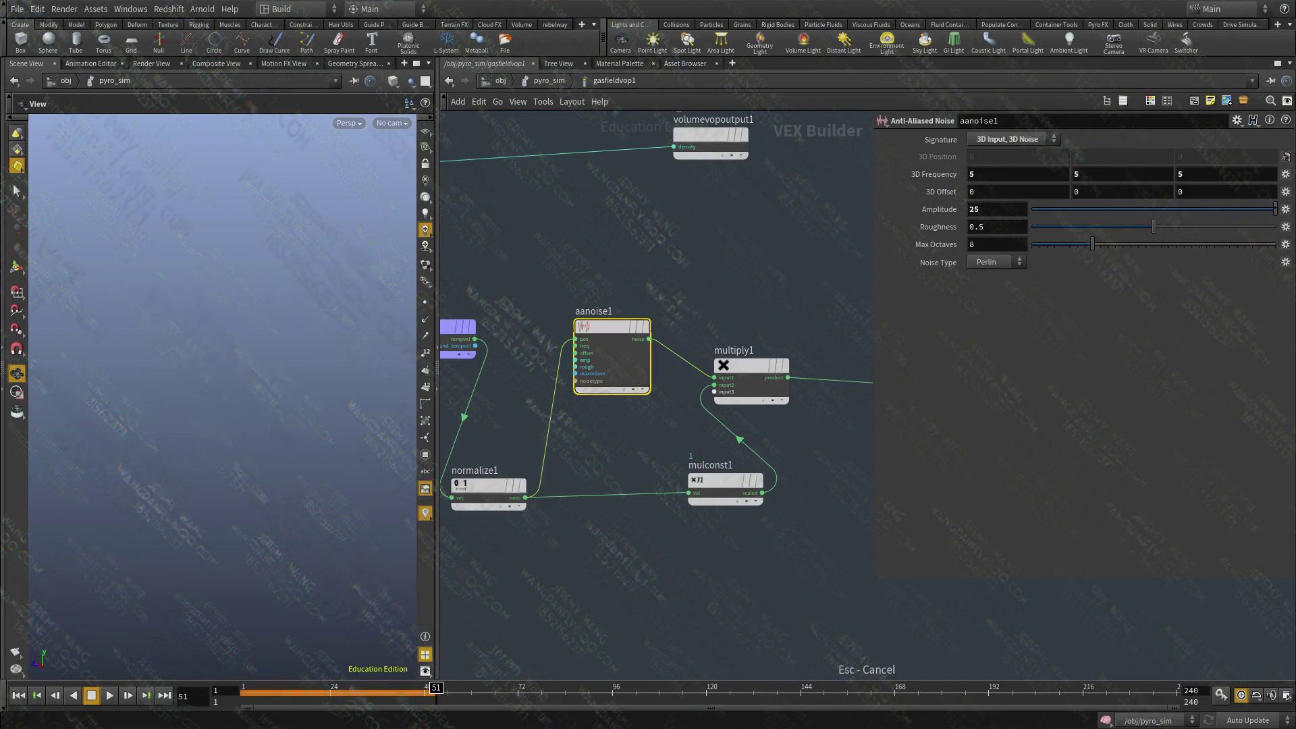
click(19, 696)
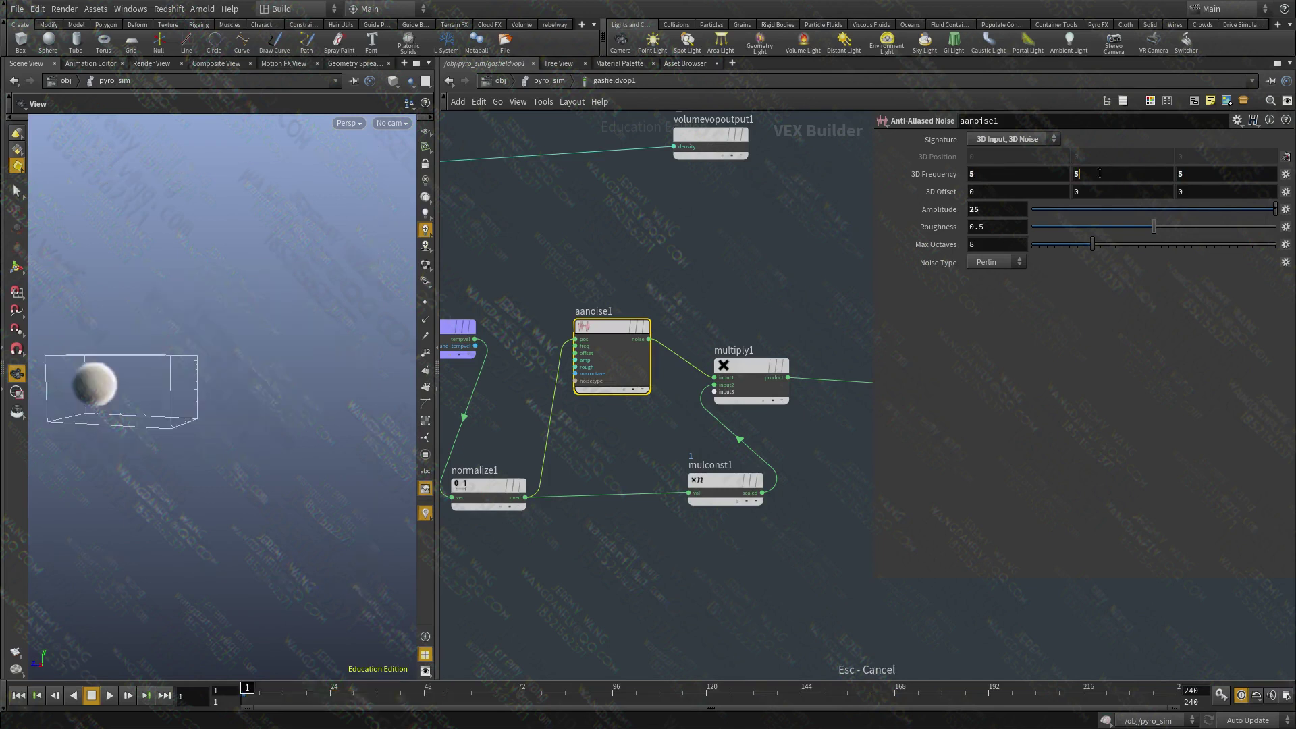
right_click(1098, 173)
click(999, 176)
right_click(997, 176)
click(1040, 236)
text(ch("freq1"))
click(1213, 176)
text(ch("freq1"))
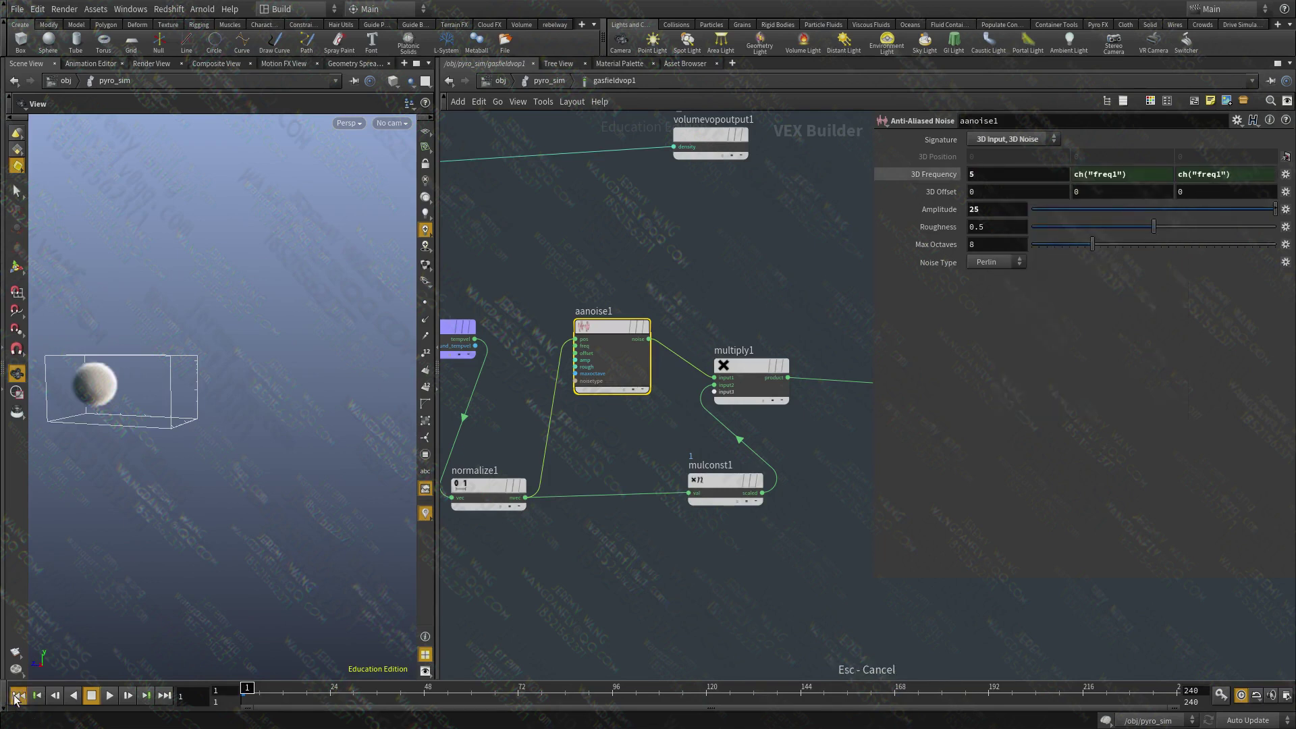
- Replay the simulation to about frame 87 with the uniform noise frequency and examine the smoke from both sides
click(108, 696)
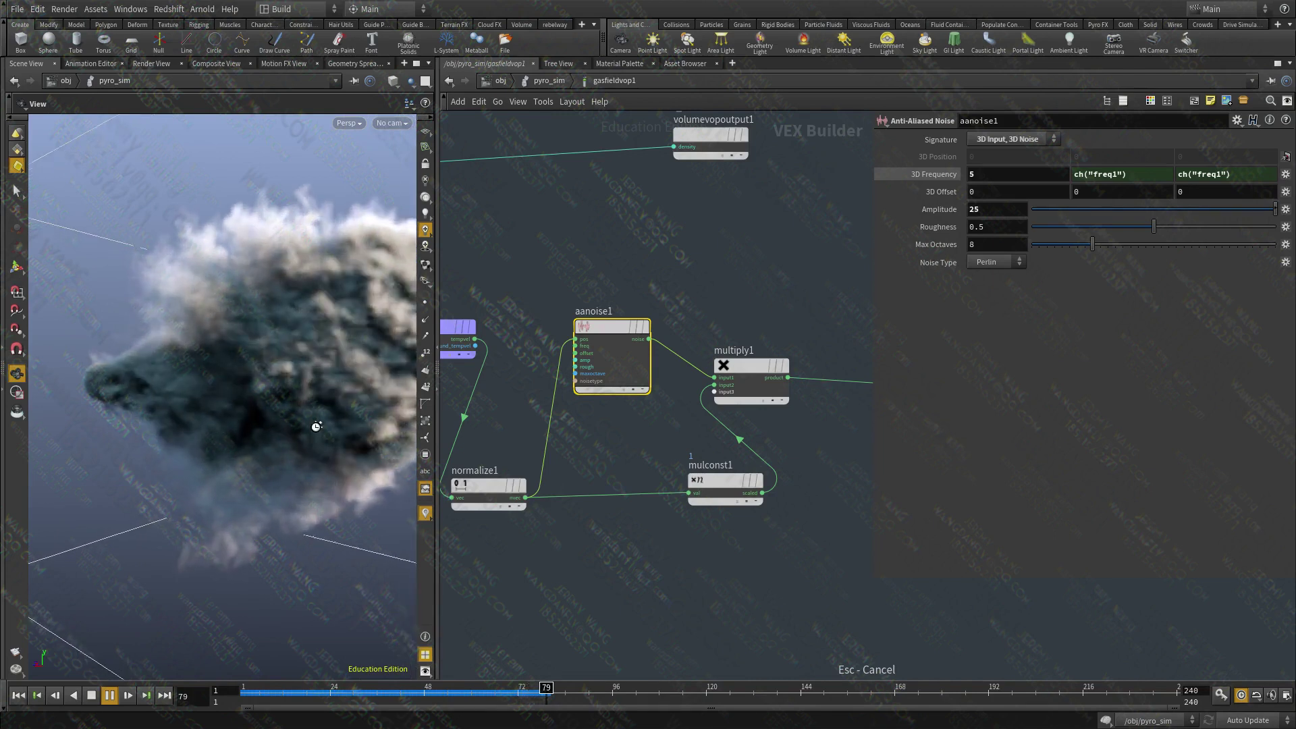
scroll(205, 457, down, 5)
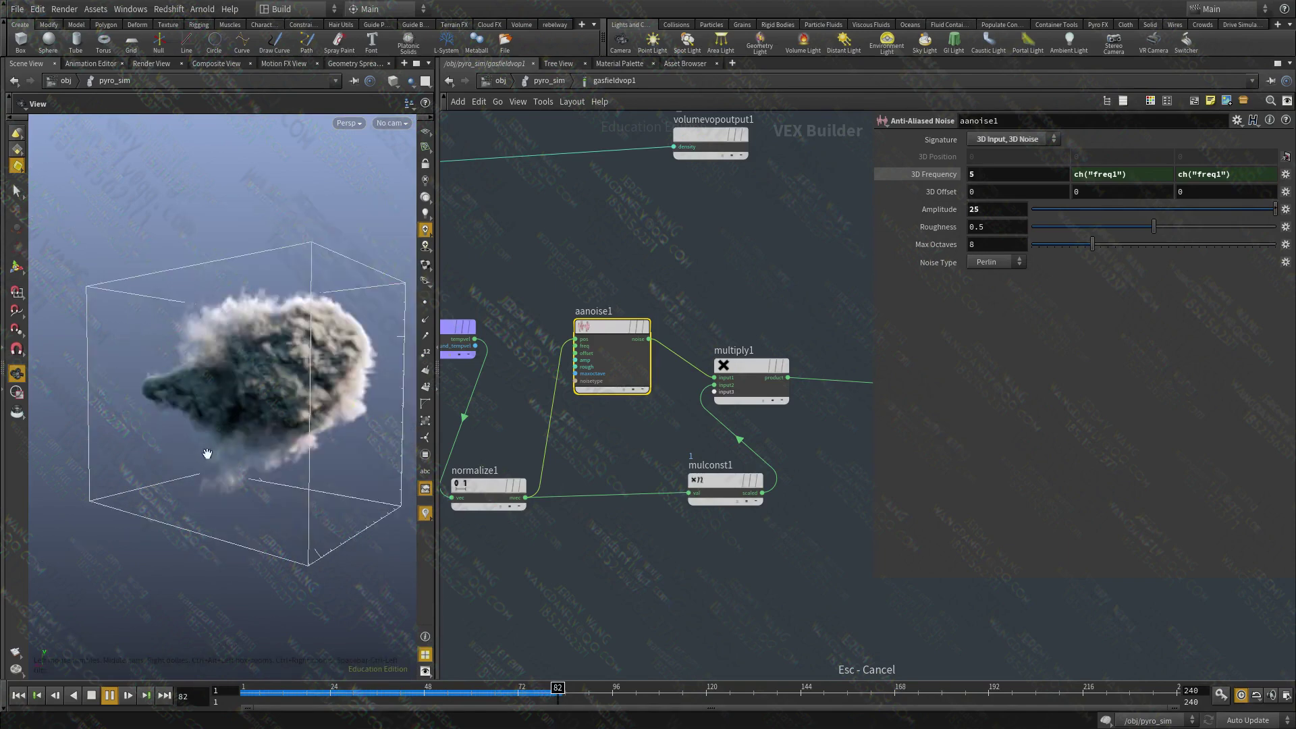
drag(317, 467, 313, 343)
drag(250, 373, 149, 416)
key(Escape)
right_drag(149, 415, 185, 444)
drag(185, 444, 240, 411)
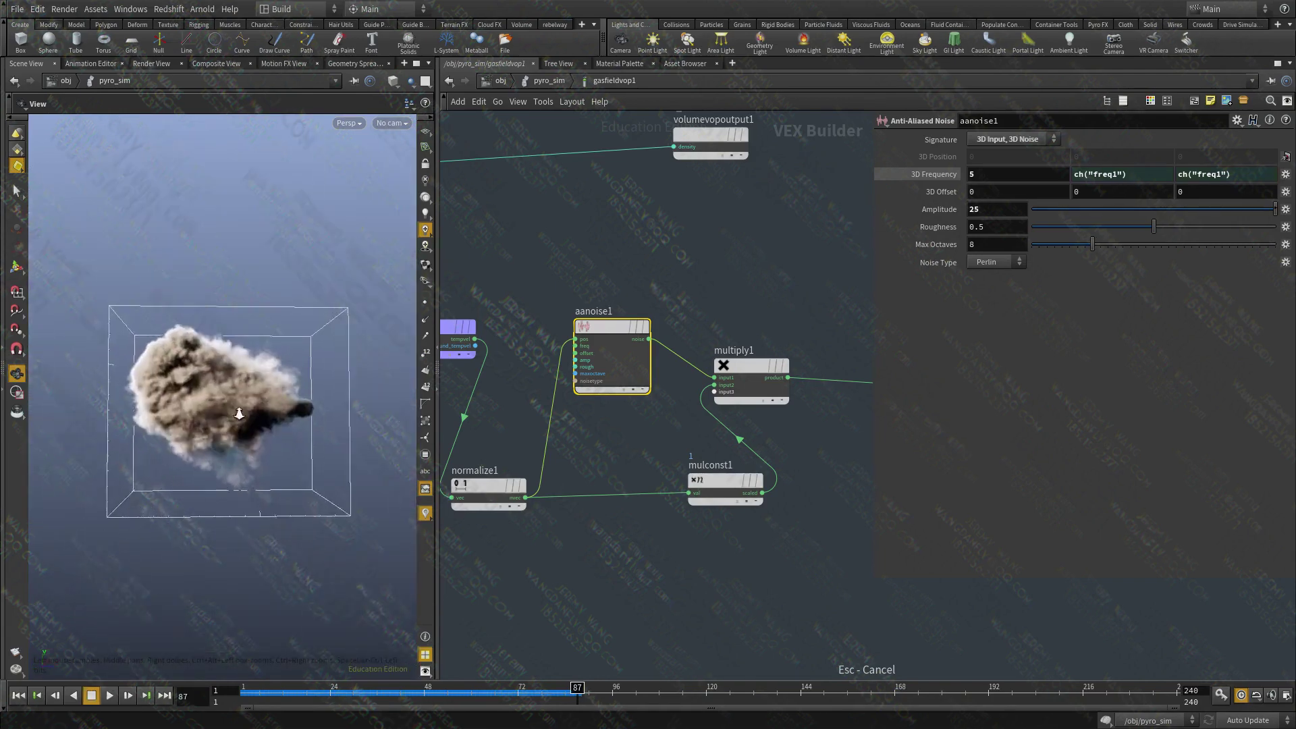
right_drag(240, 411, 293, 411)
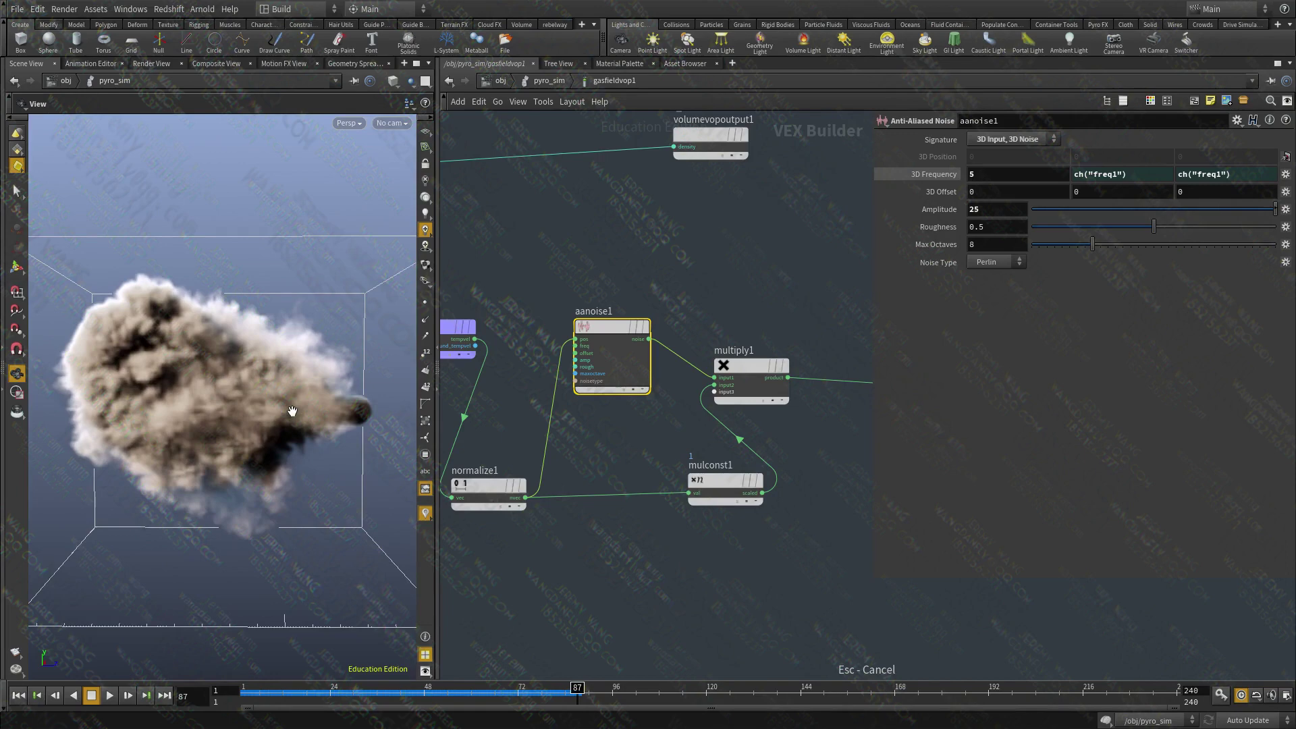
drag(175, 414, 353, 438)
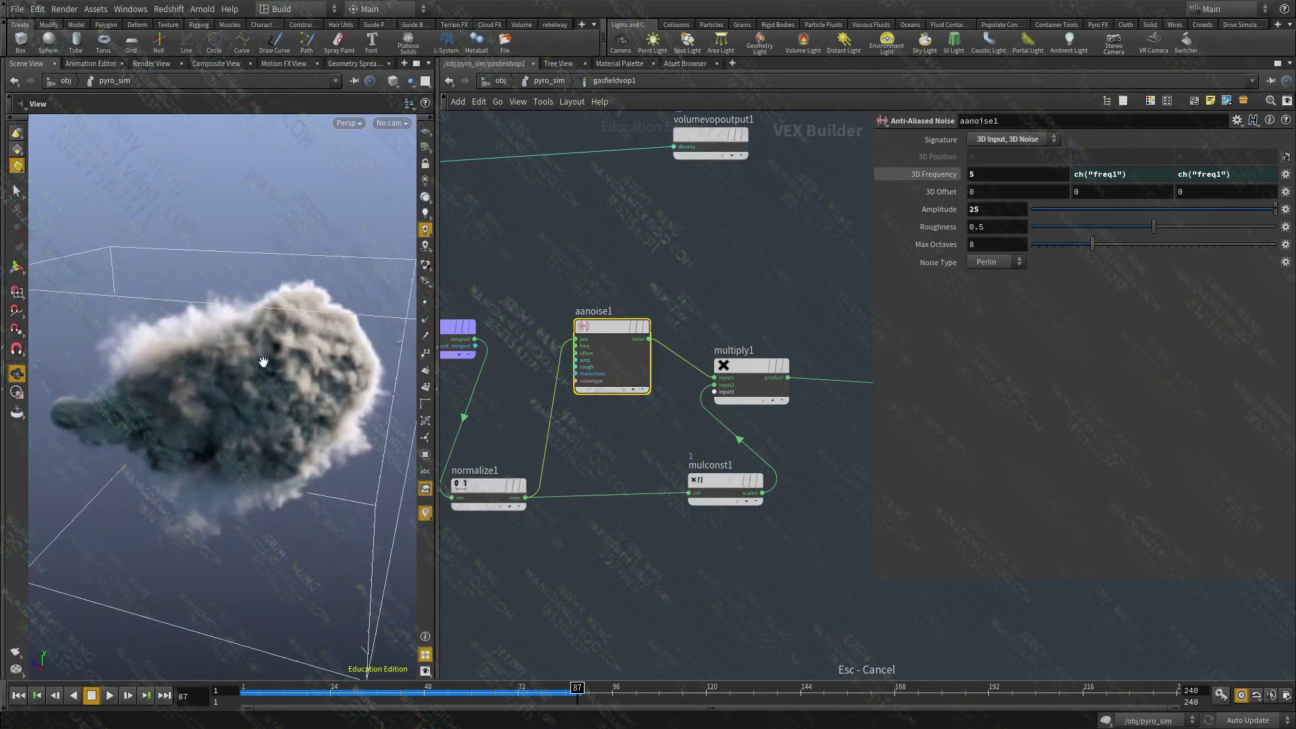
drag(206, 383, 230, 355)
- Go back up to the pyro_sim network and inspect smokesolver1's field resolutions and voxel counts
key(u)
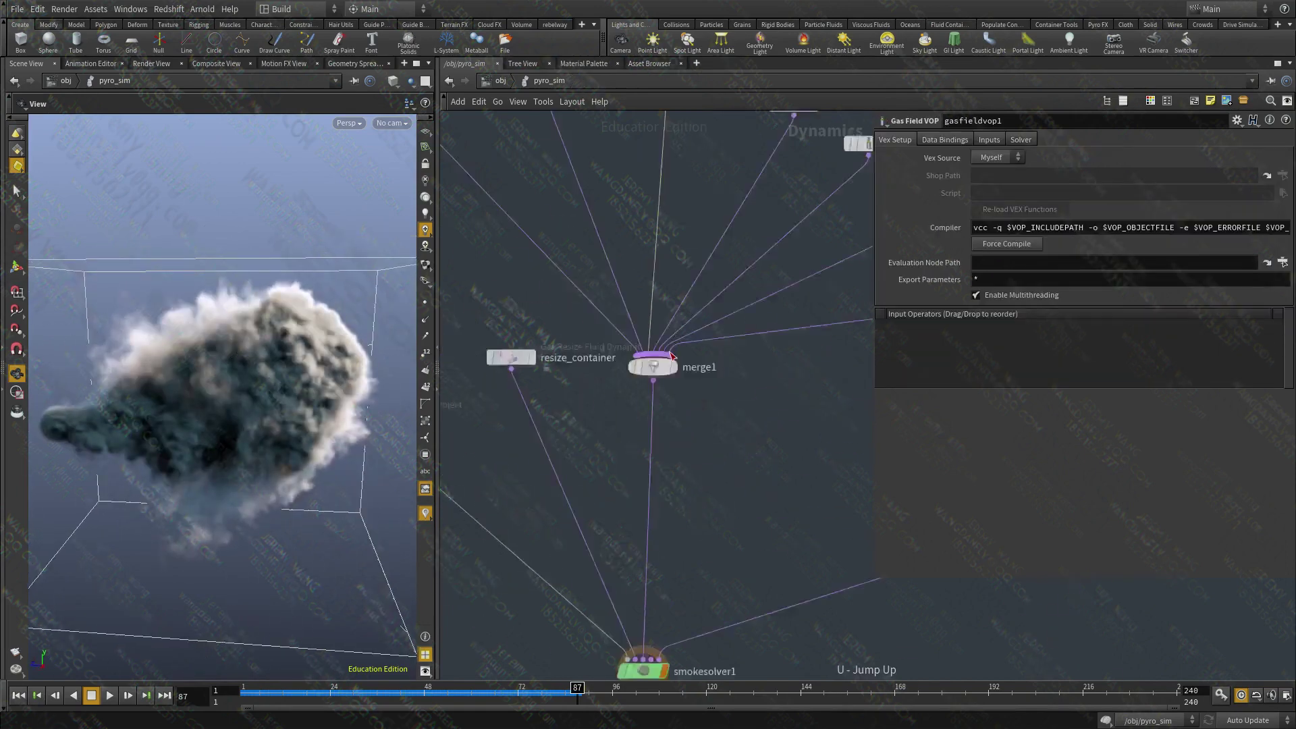
middle_drag(708, 537, 701, 430)
scroll(666, 518, up, 3)
middle_click(642, 463)
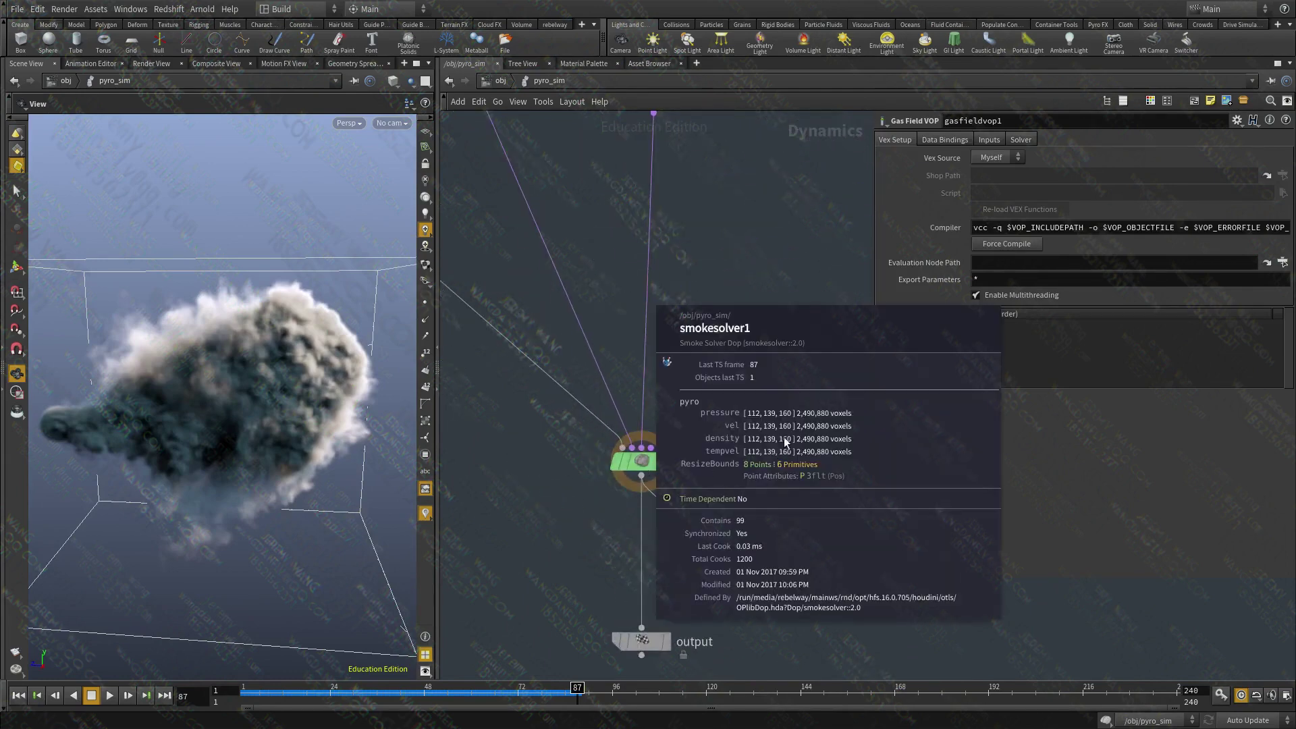
- Open pyro_import from the scene level, make volumevisualization1 the displayed node, and widen the viewport
key(u)
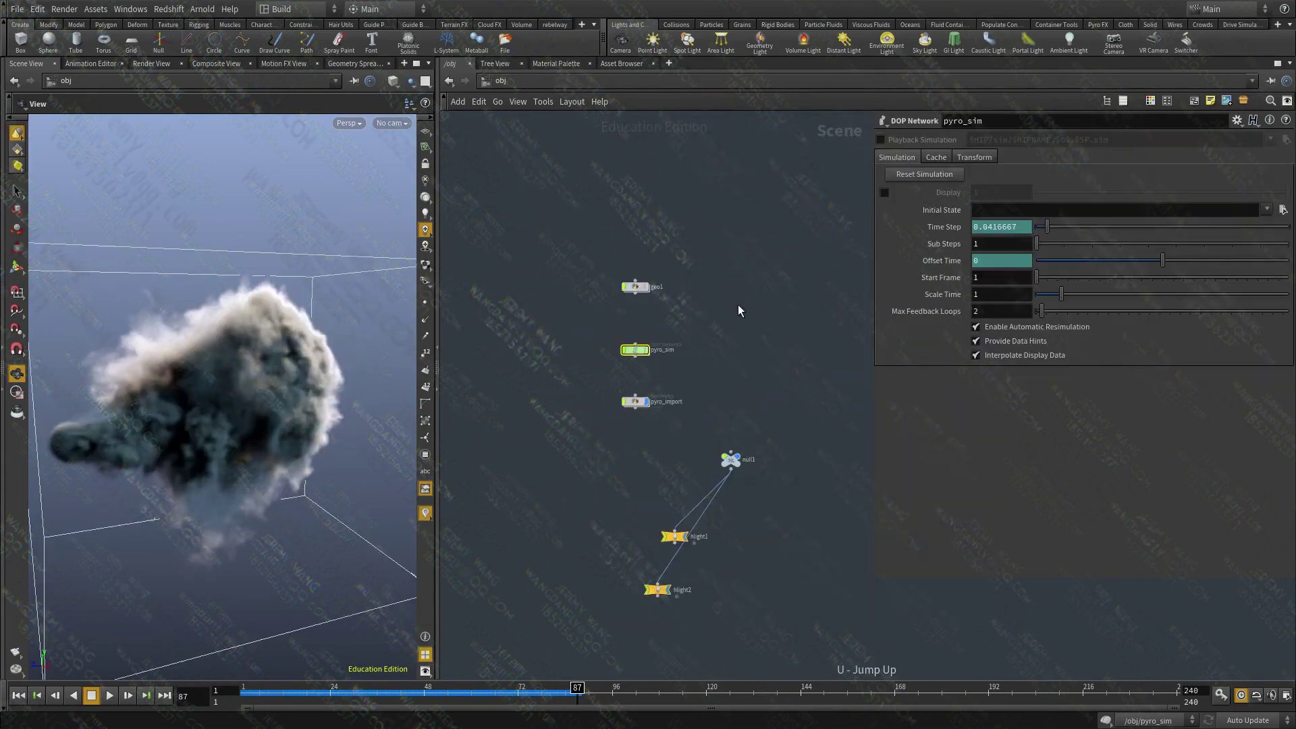
scroll(654, 370, up, 3)
double_click(597, 311)
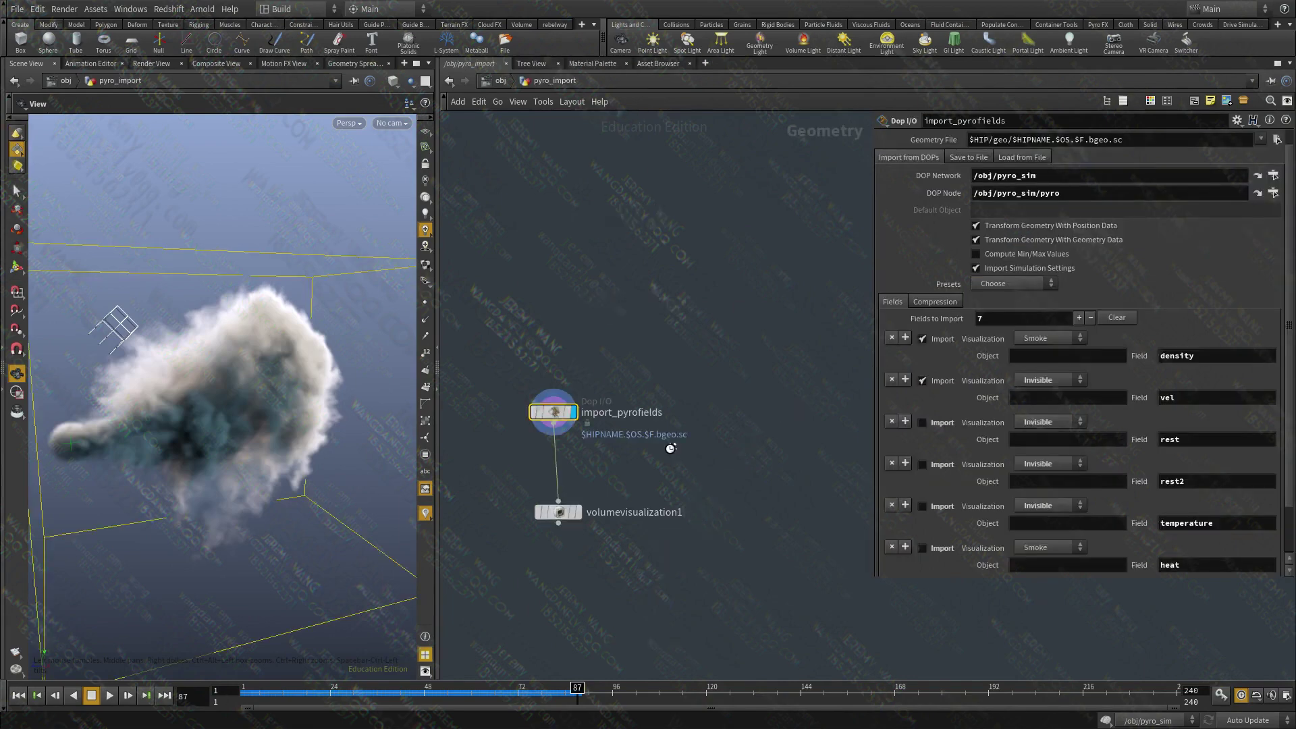
click(562, 495)
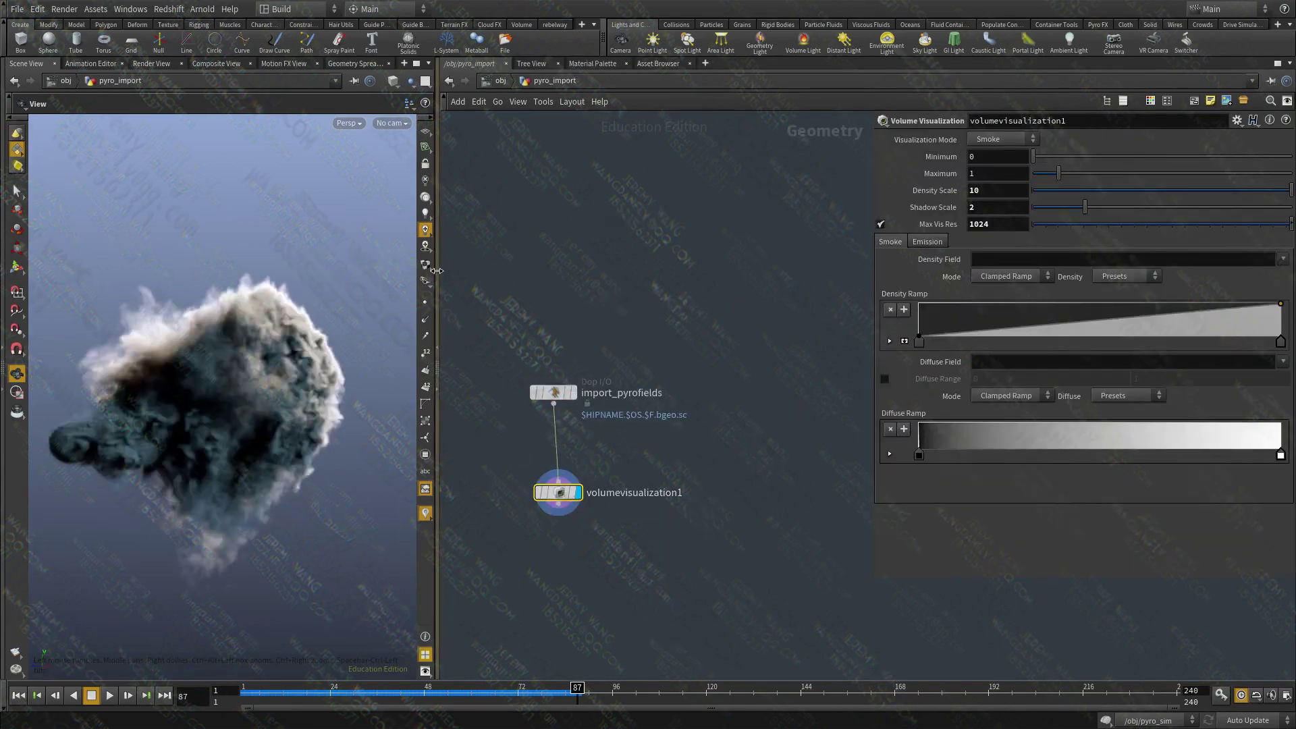
drag(437, 297, 566, 297)
- Inspect volumevisualization1's volume information, return to the scene level, and examine the smoke's surface detail from several angles
drag(104, 421, 400, 442)
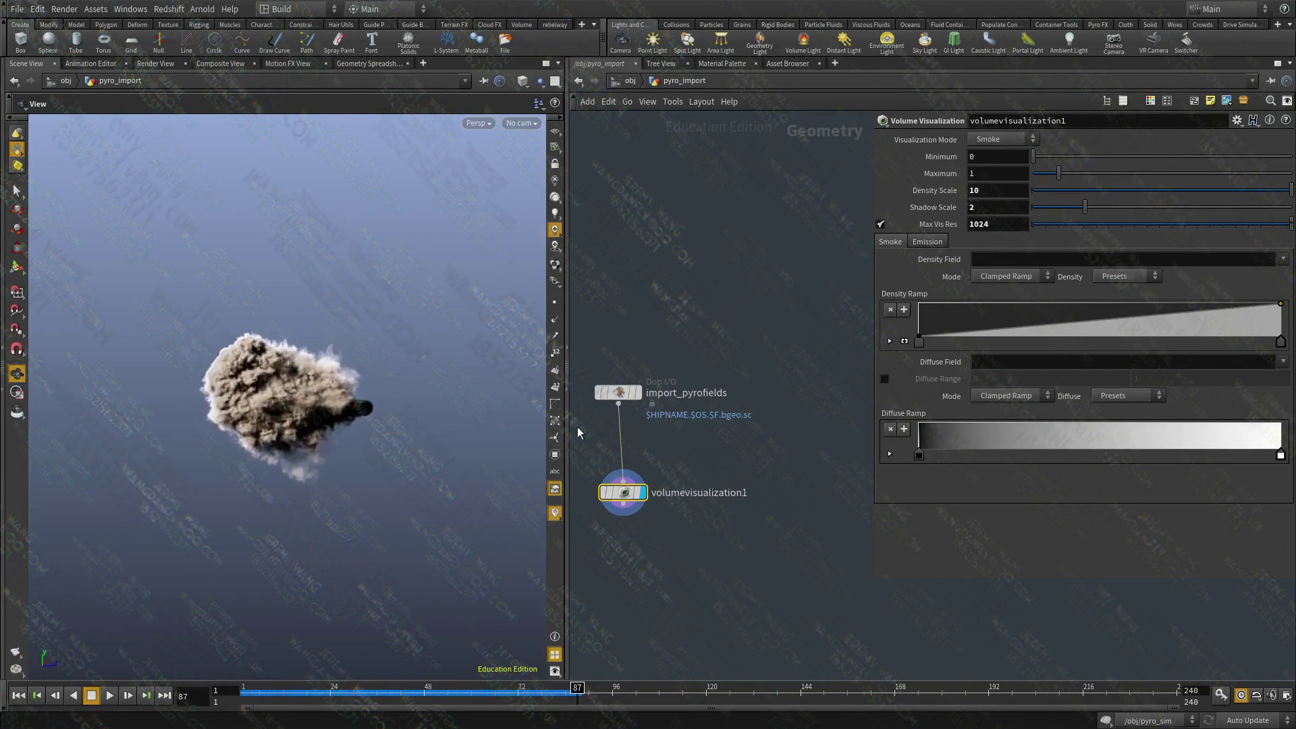
middle_click(635, 492)
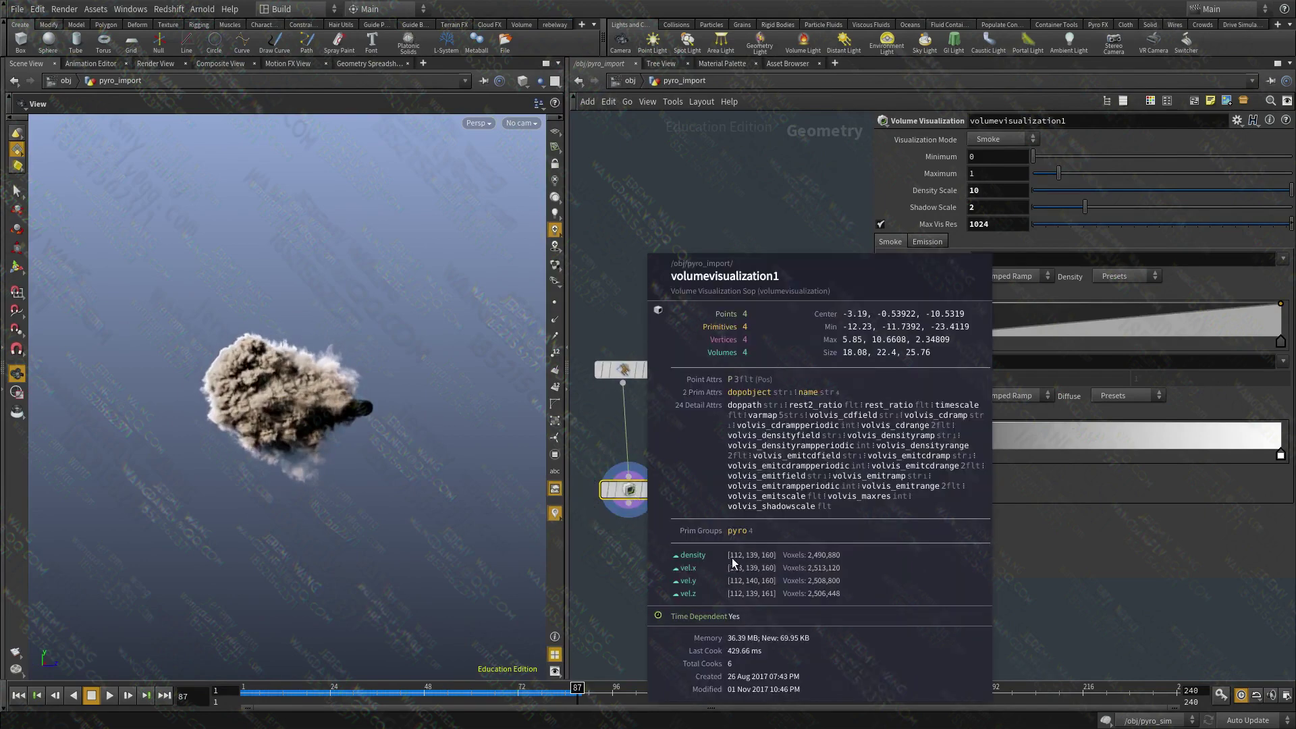
drag(320, 460, 587, 462)
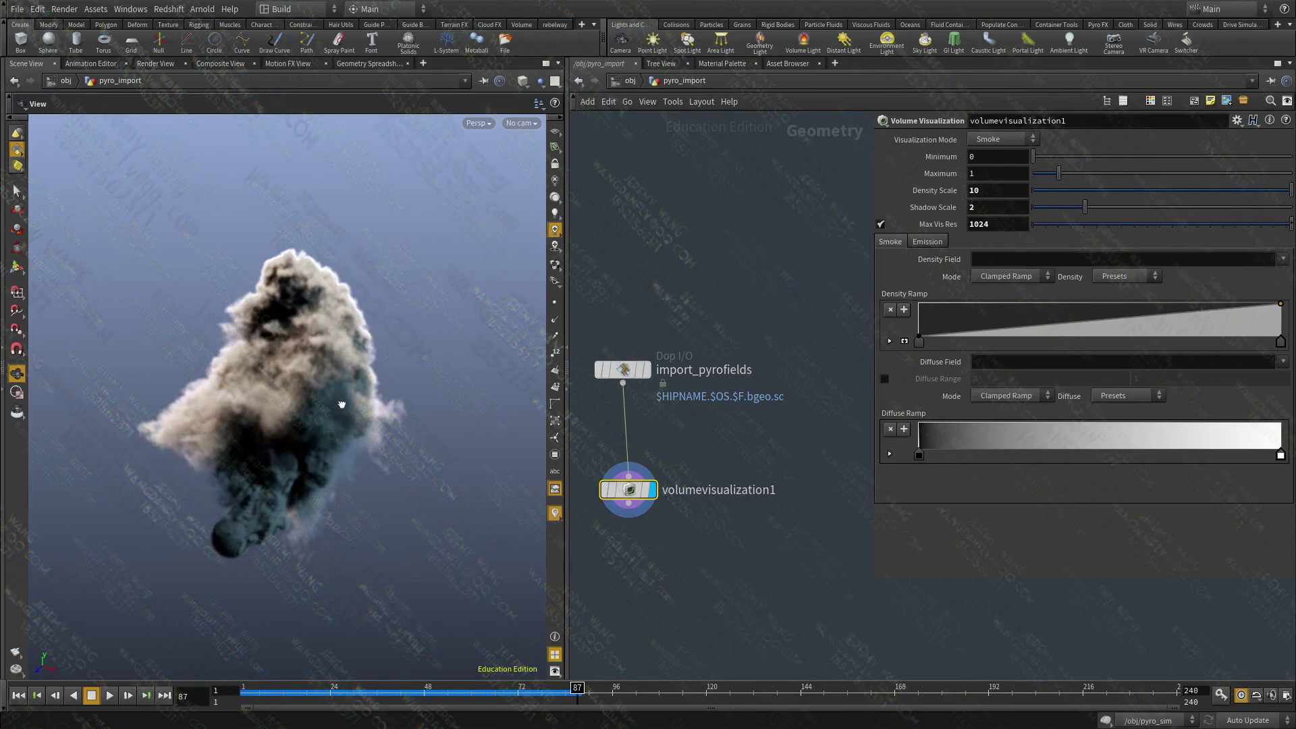
drag(341, 404, 177, 376)
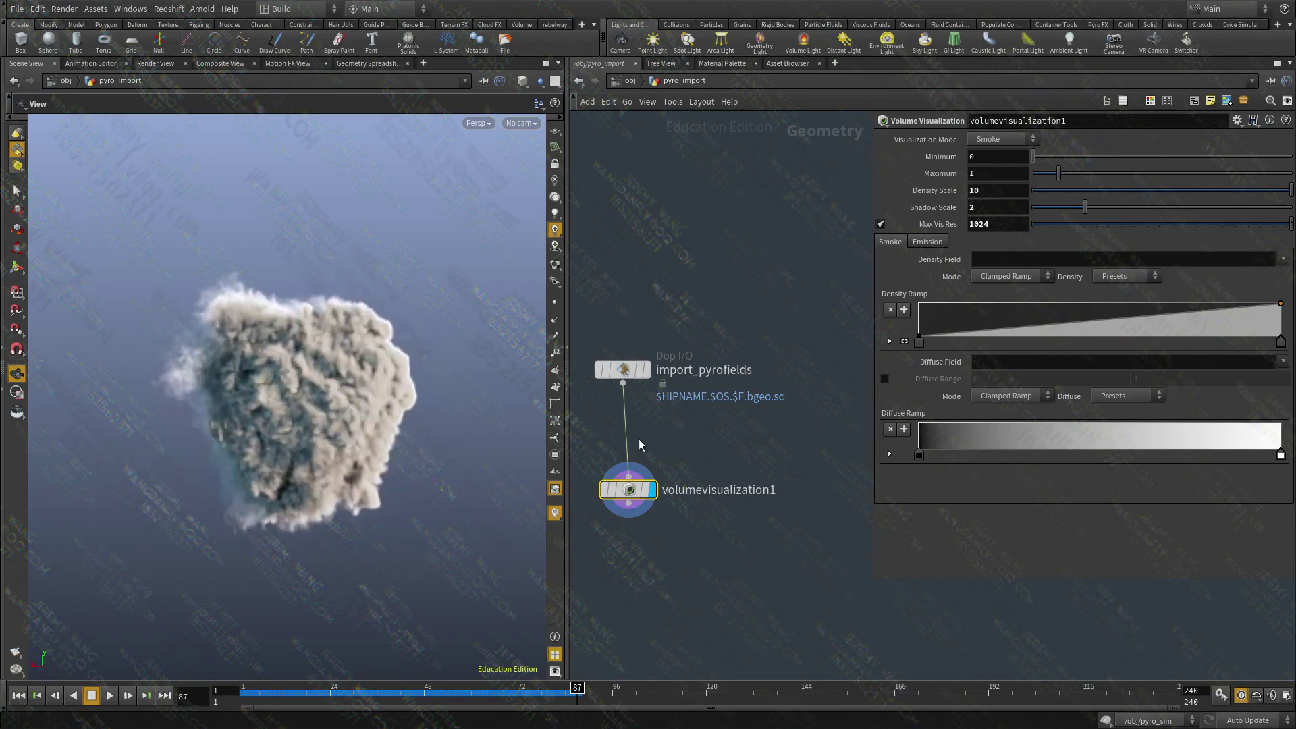
key(u)
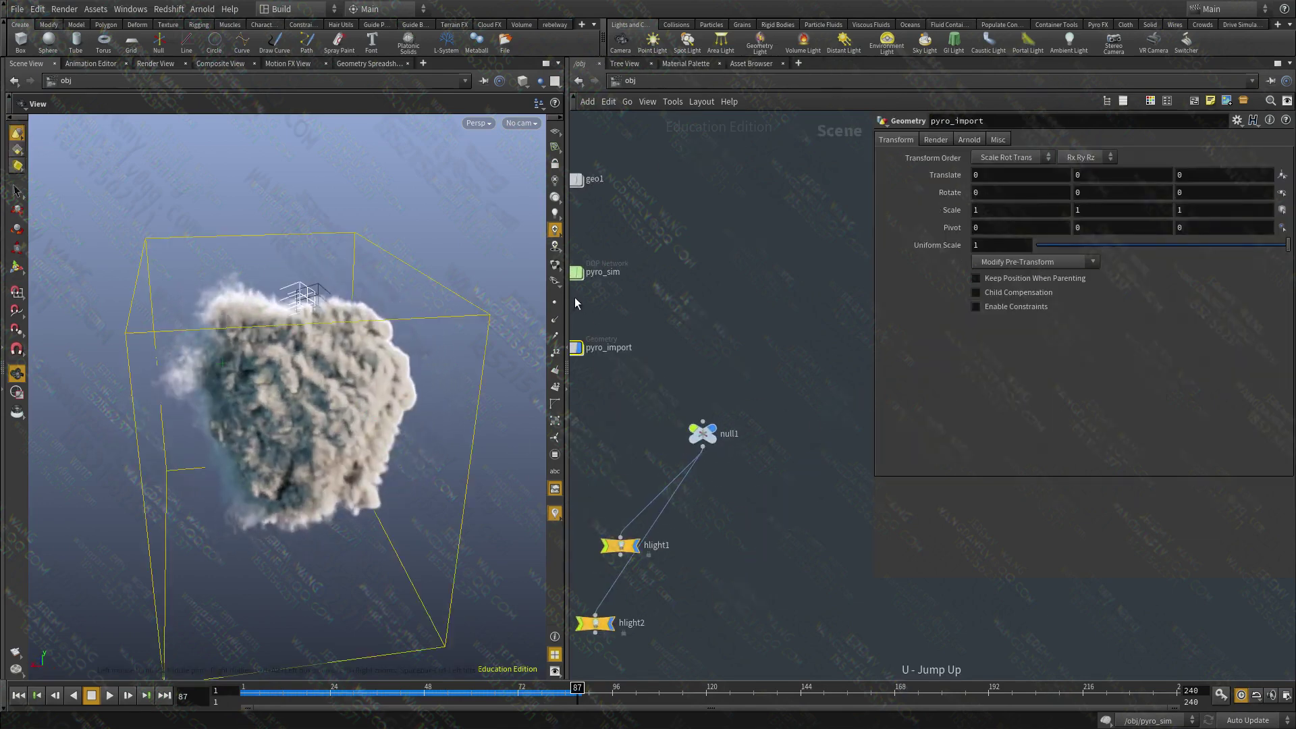
drag(355, 419, 371, 361)
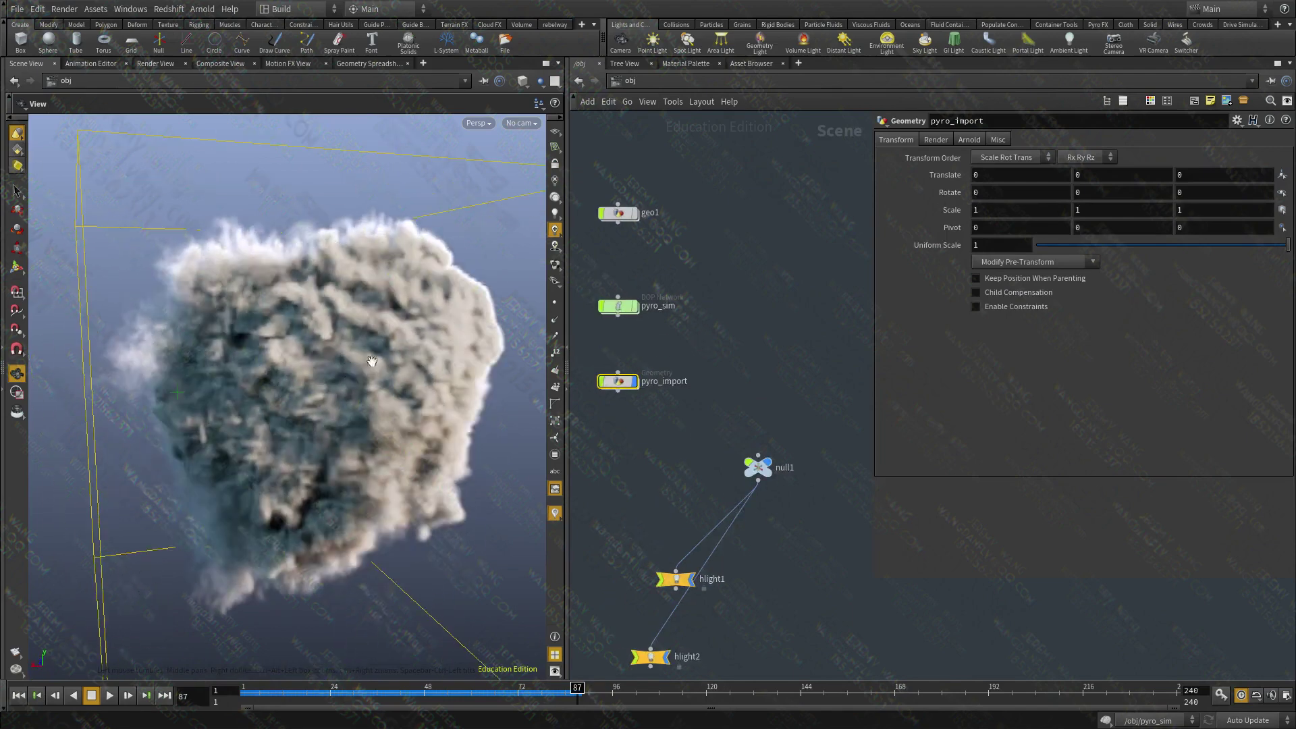
drag(338, 535, 341, 527)
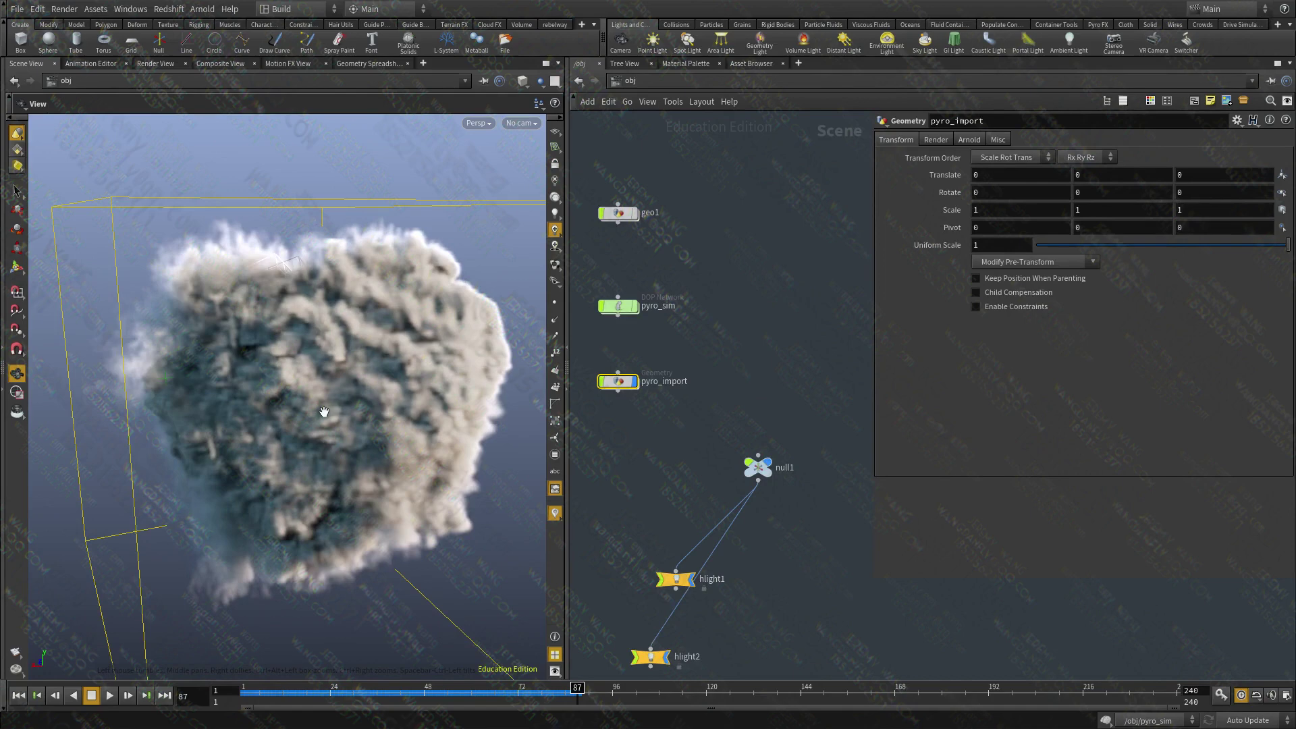
drag(324, 412, 367, 417)
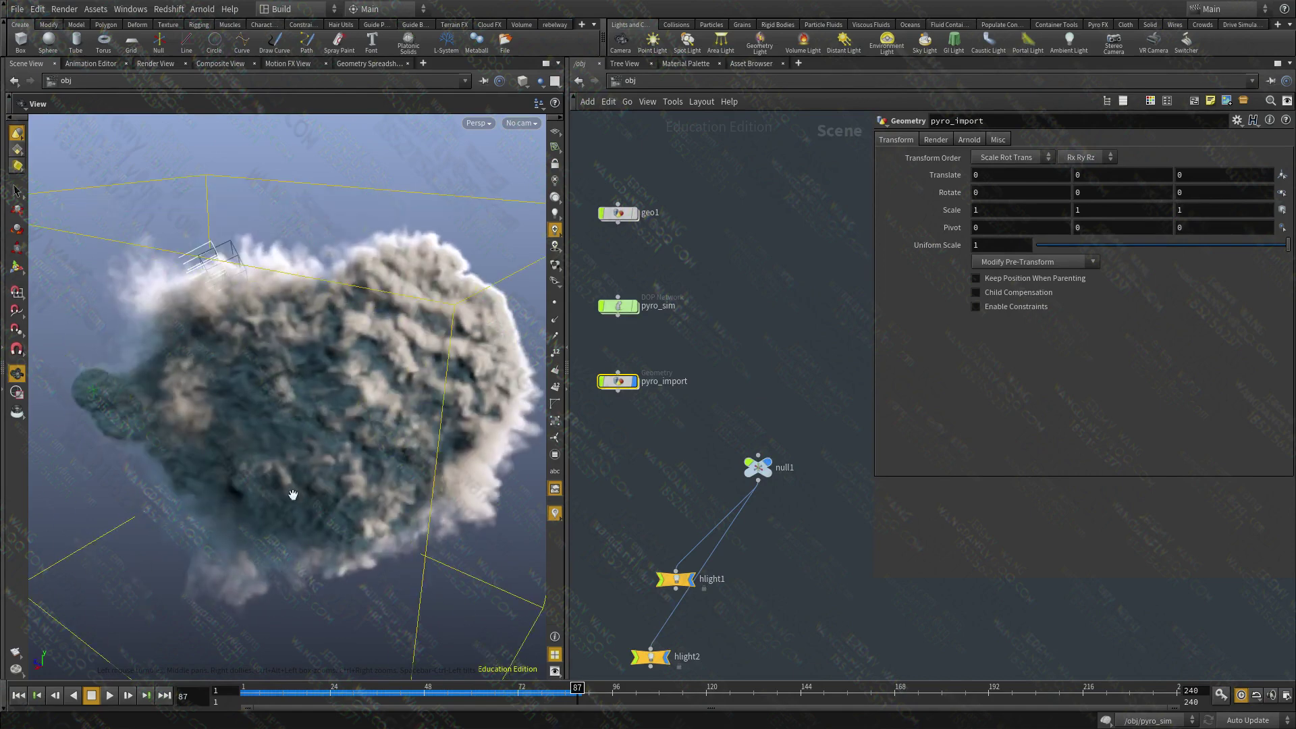
drag(293, 495, 398, 451)
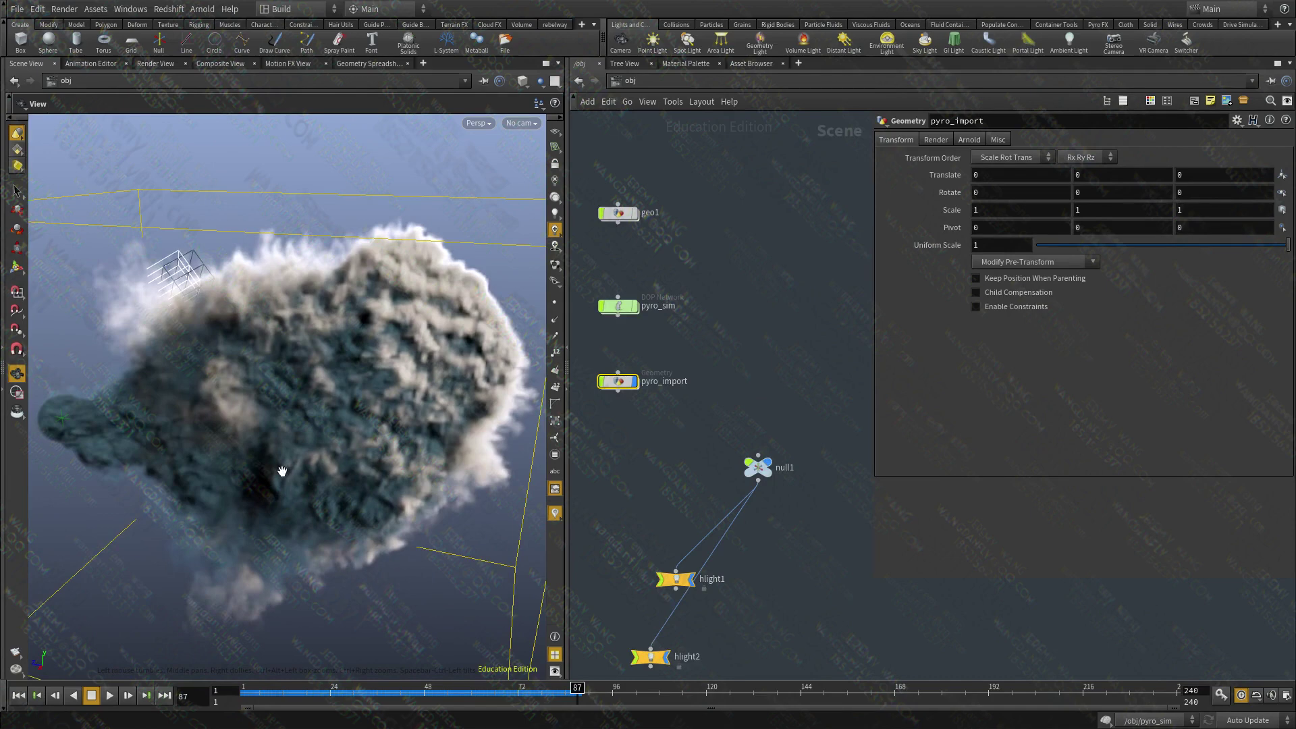
- In pyro_sim, set the pyro smoke object's Division Size to 0.04*1 and restart the simulation from the first frame
double_click(618, 307)
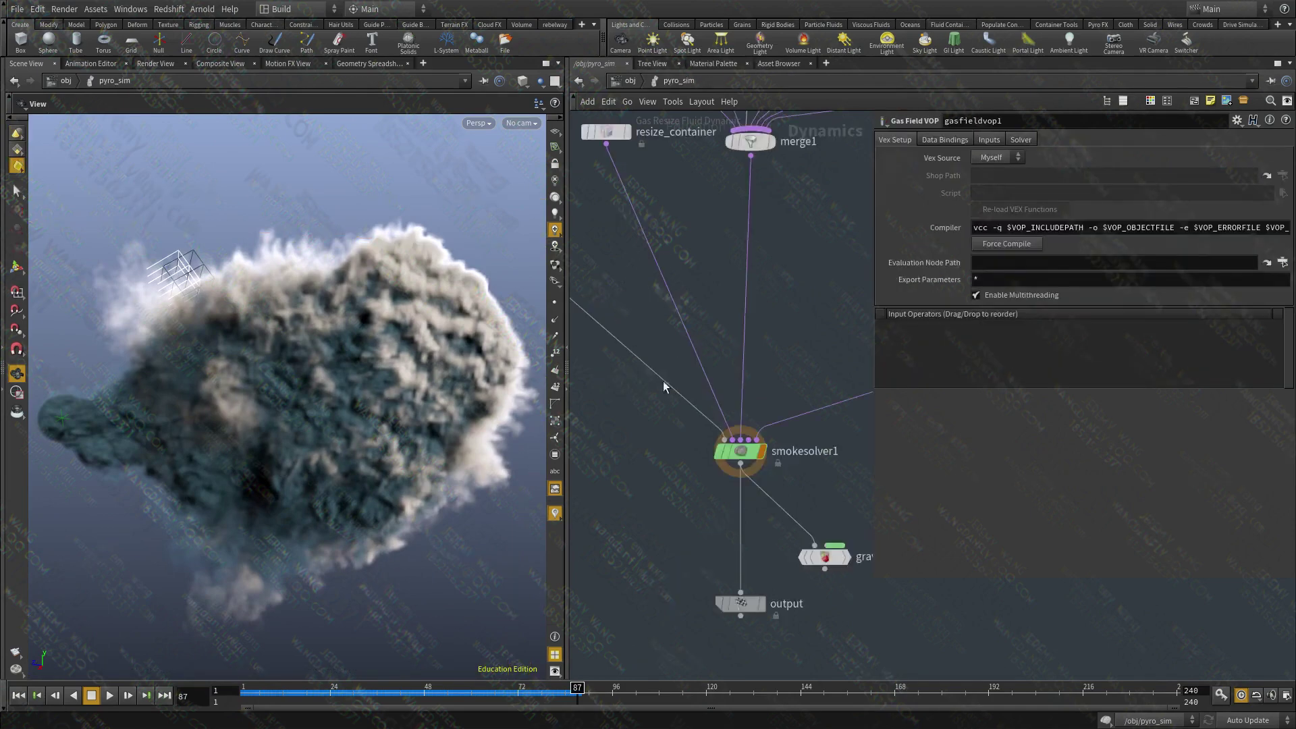
scroll(686, 535, down, 5)
middle_drag(660, 533, 729, 529)
scroll(685, 404, up, 2)
drag(693, 400, 669, 550)
middle_drag(742, 405, 599, 345)
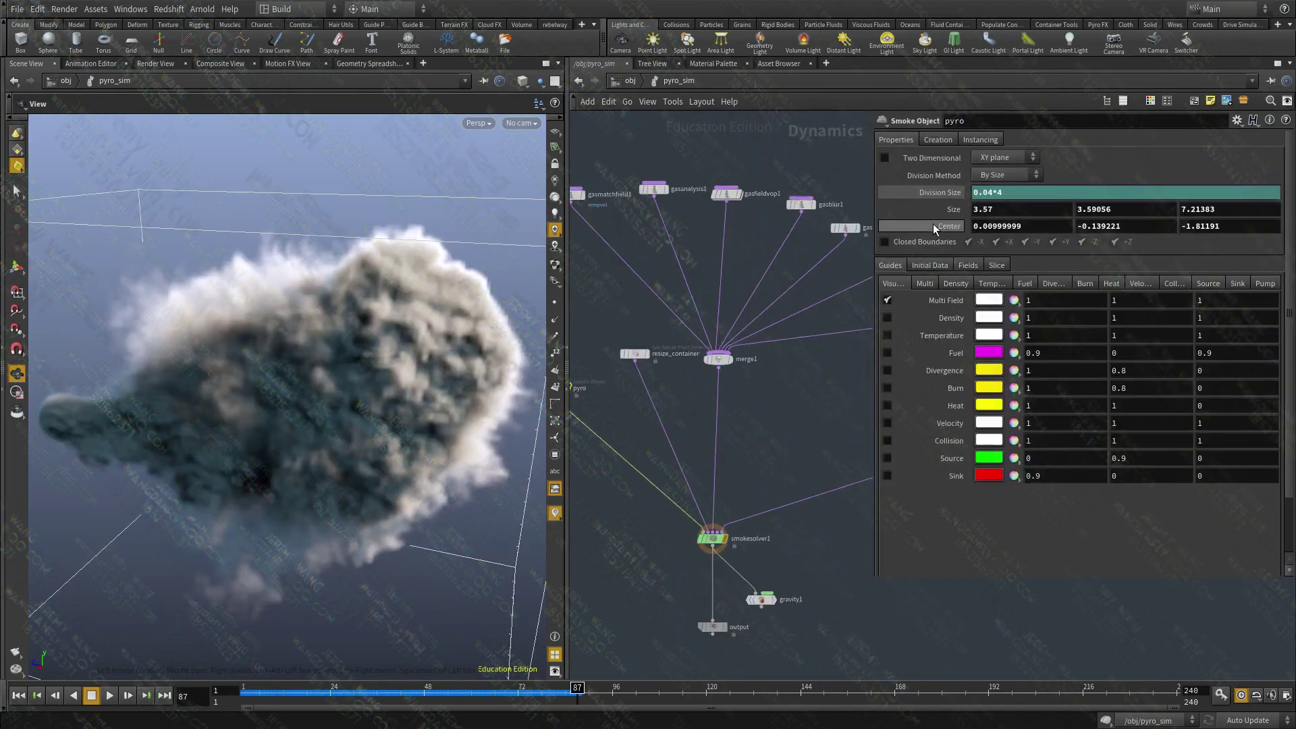
drag(1003, 192, 998, 193)
click(18, 695)
click(110, 695)
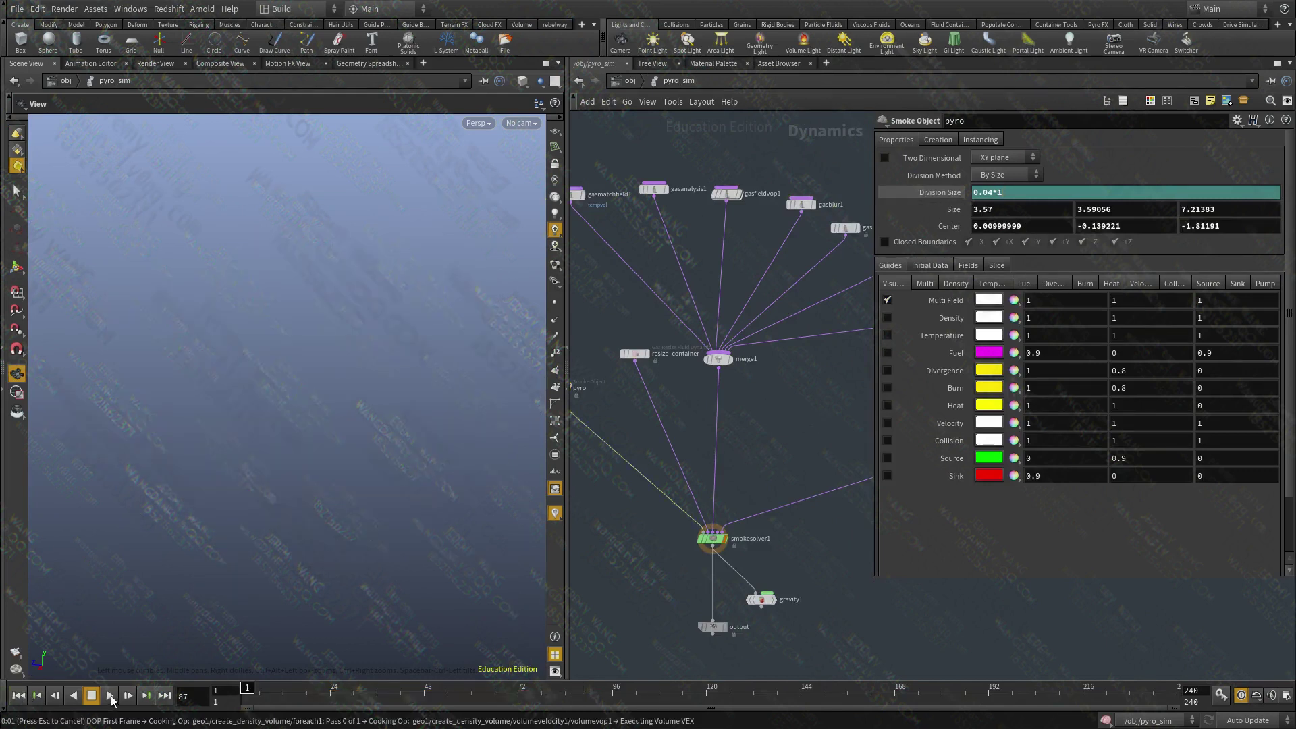